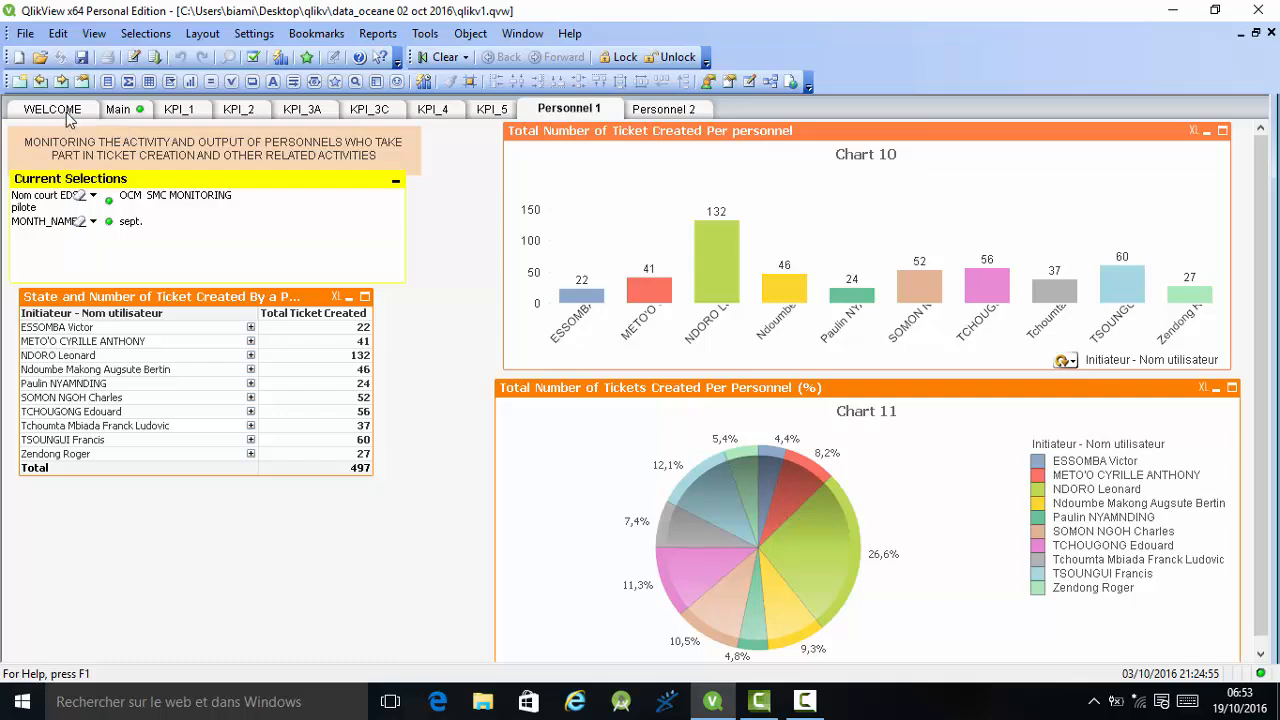
Inspect the text expression of the Last Update object on the WELCOME sheet and close its properties without changes.
{"action": "left_click", "coordinate": [65, 110]}
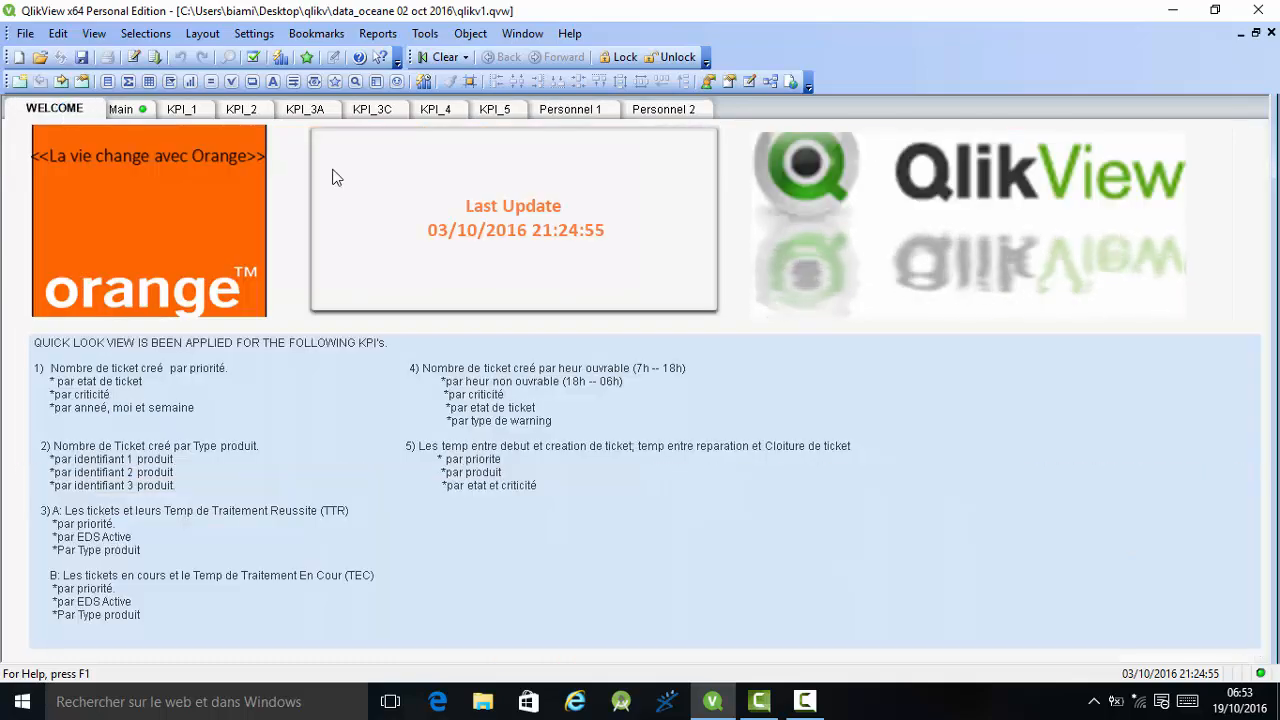
{"action": "right_click", "coordinate": [397, 181]}
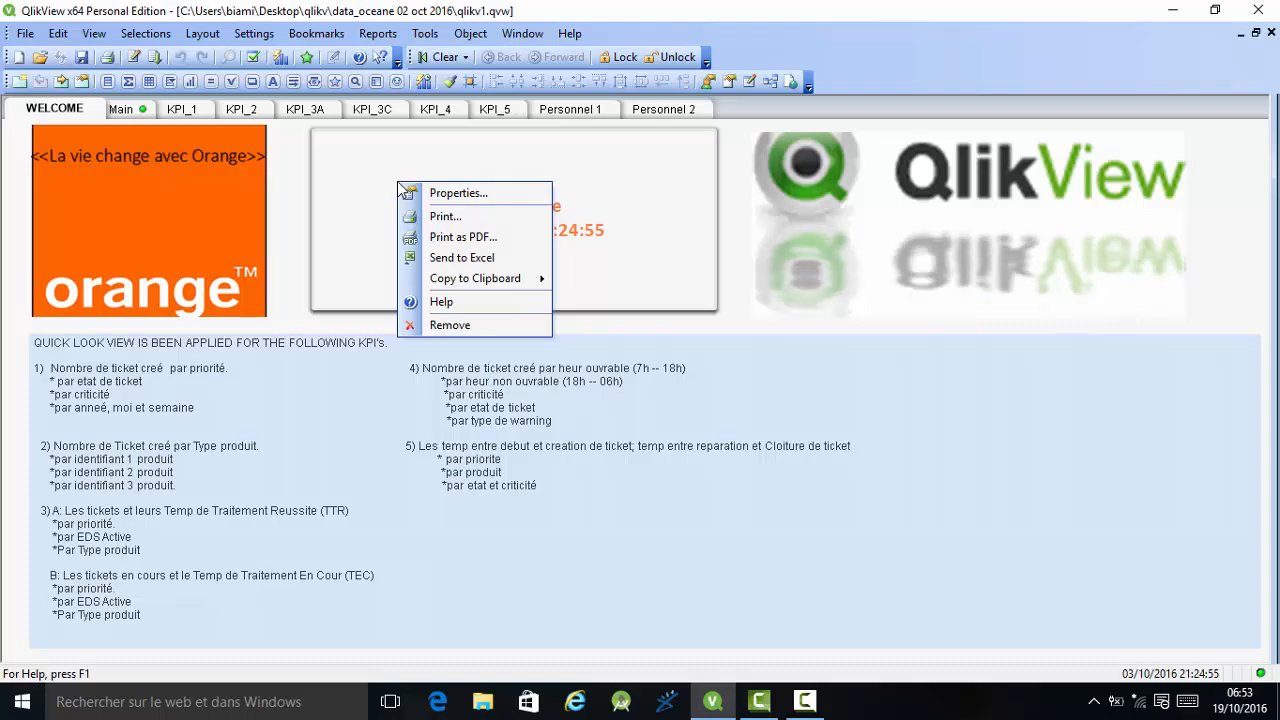
{"action": "left_click", "coordinate": [440, 193]}
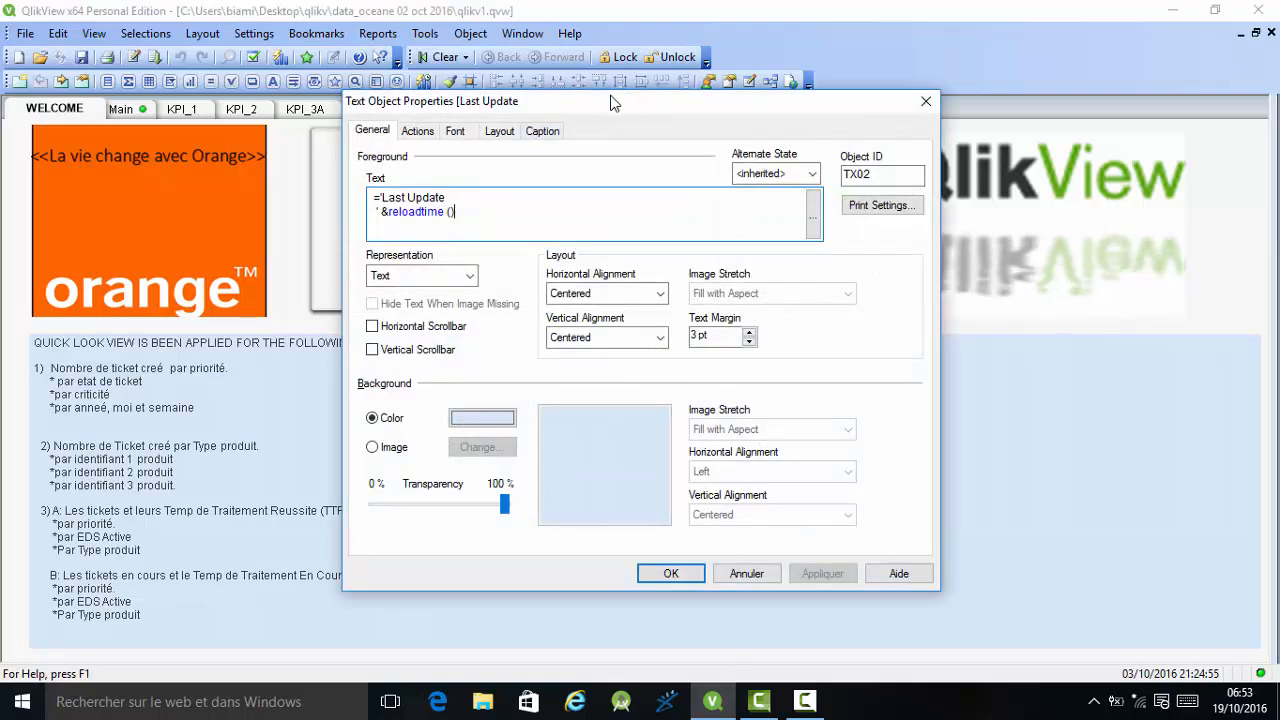
{"action": "left_click_drag", "start_coordinate": [613, 101], "coordinate": [790, 223]}
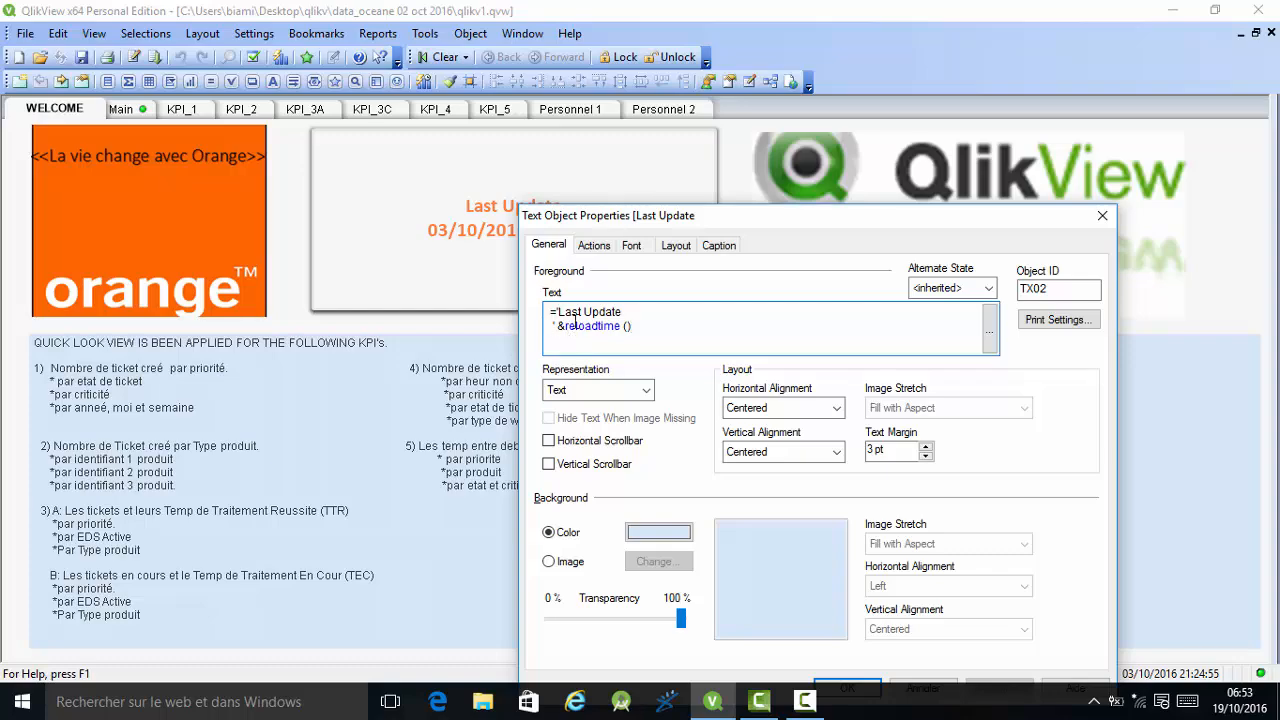
{"action": "left_click", "coordinate": [1102, 217]}
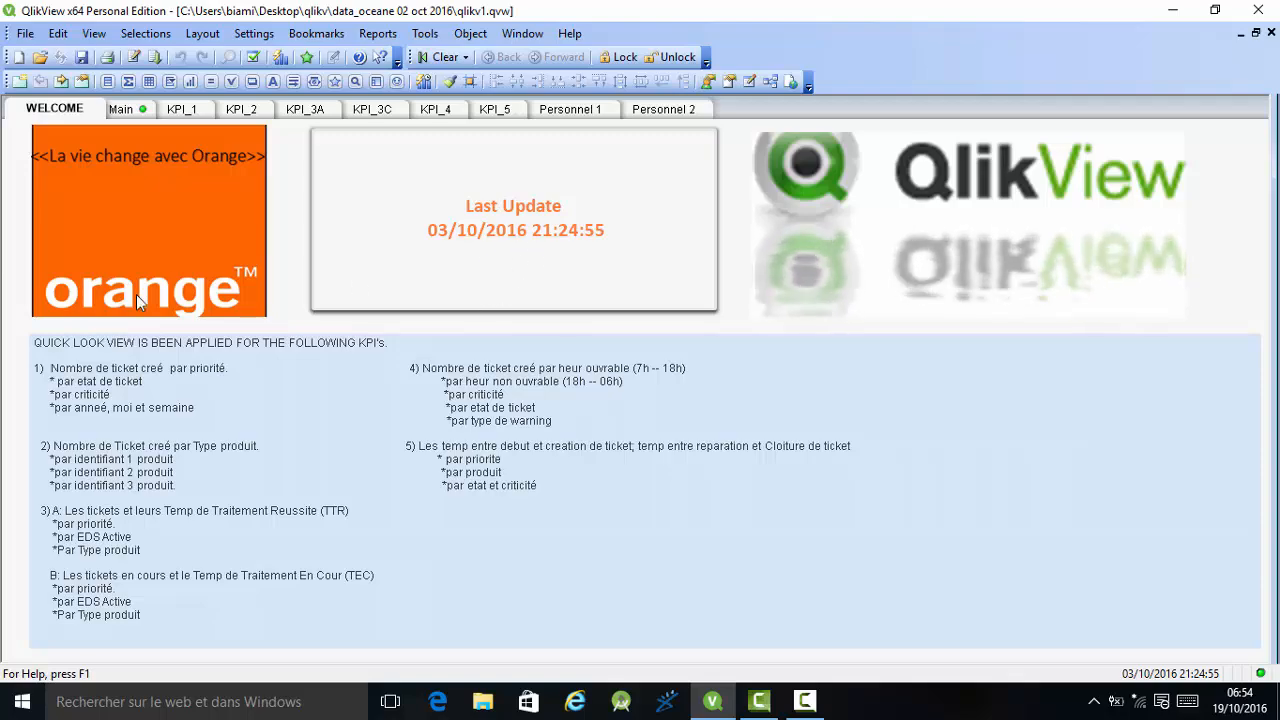
Go to the Main sheet, open the load script and examine the SET statements at its beginning.
{"action": "left_click", "coordinate": [124, 110]}
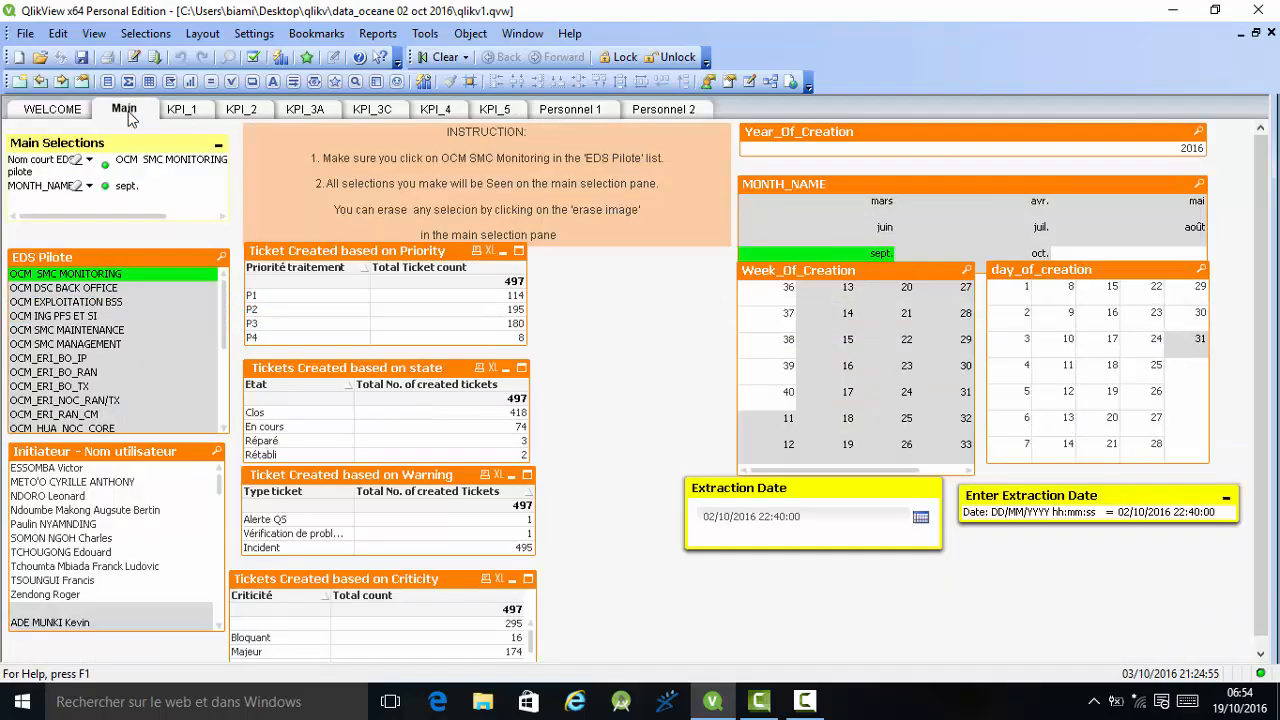
{"action": "left_click", "coordinate": [133, 58]}
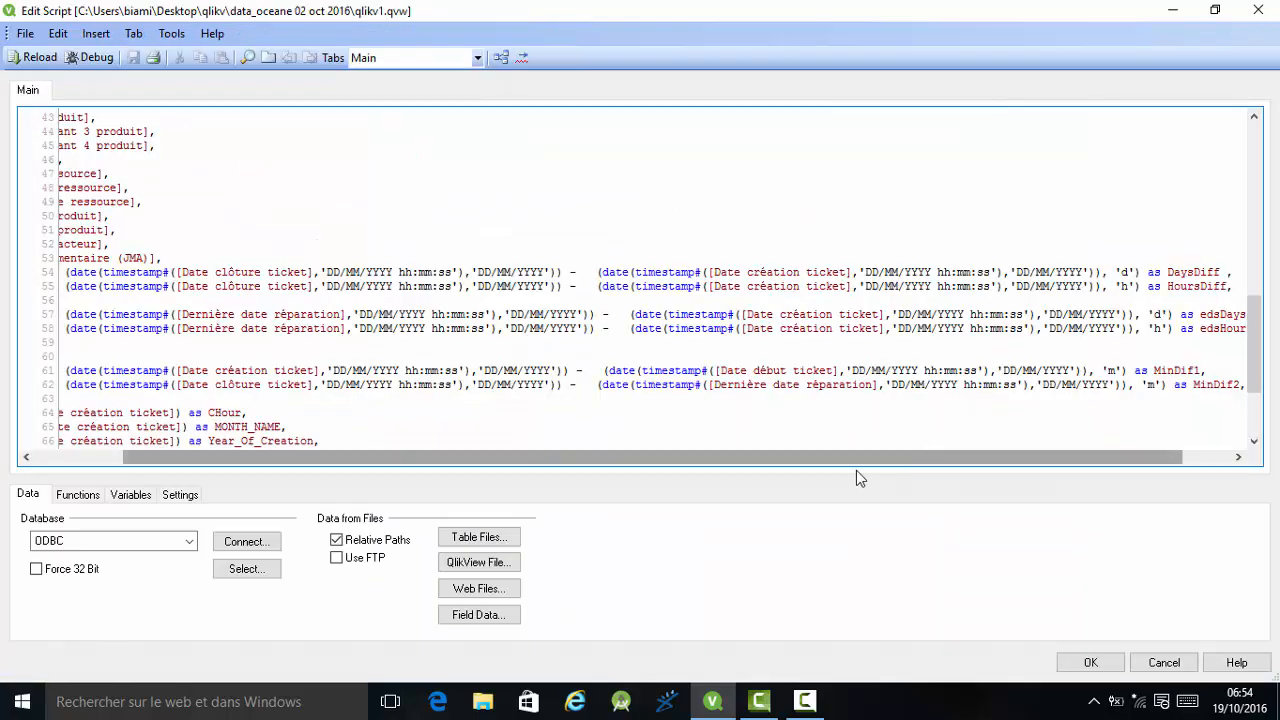
{"action": "left_click_drag", "start_coordinate": [790, 462], "coordinate": [629, 490]}
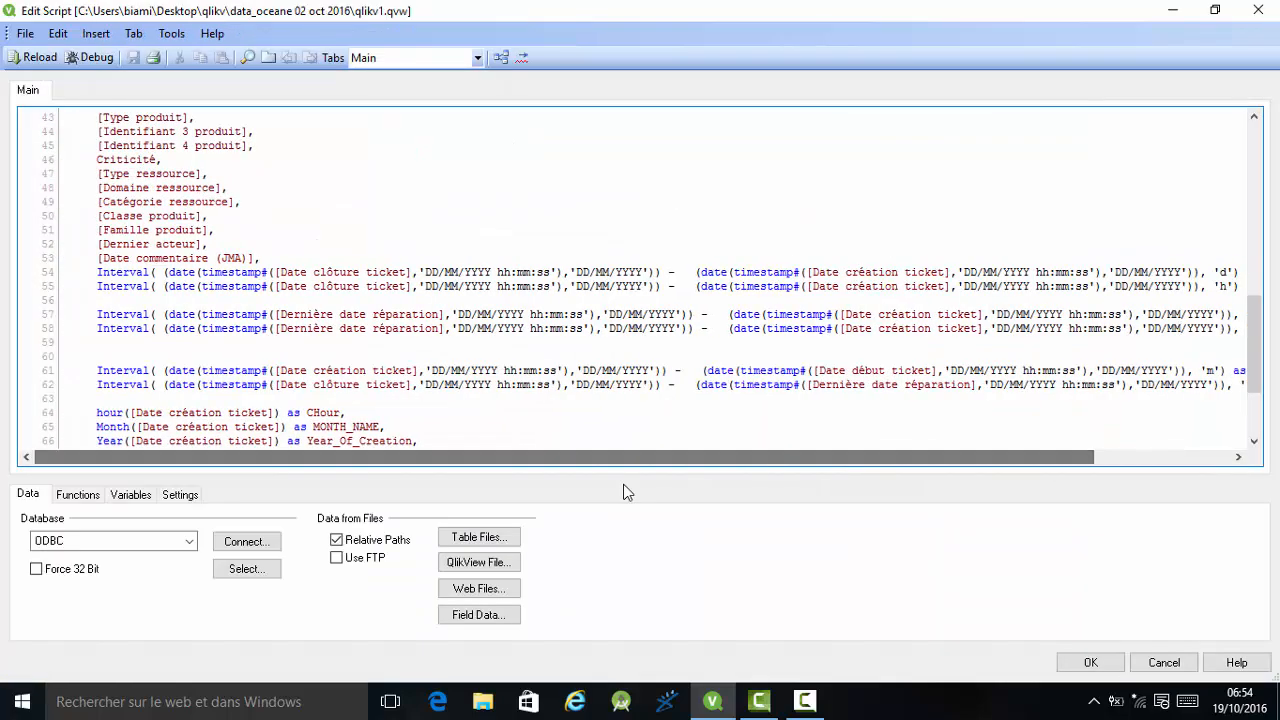
{"action": "left_click_drag", "start_coordinate": [1257, 339], "coordinate": [1269, 76]}
{"action": "left_click", "coordinate": [1257, 159]}
{"action": "left_click", "coordinate": [1257, 159]}
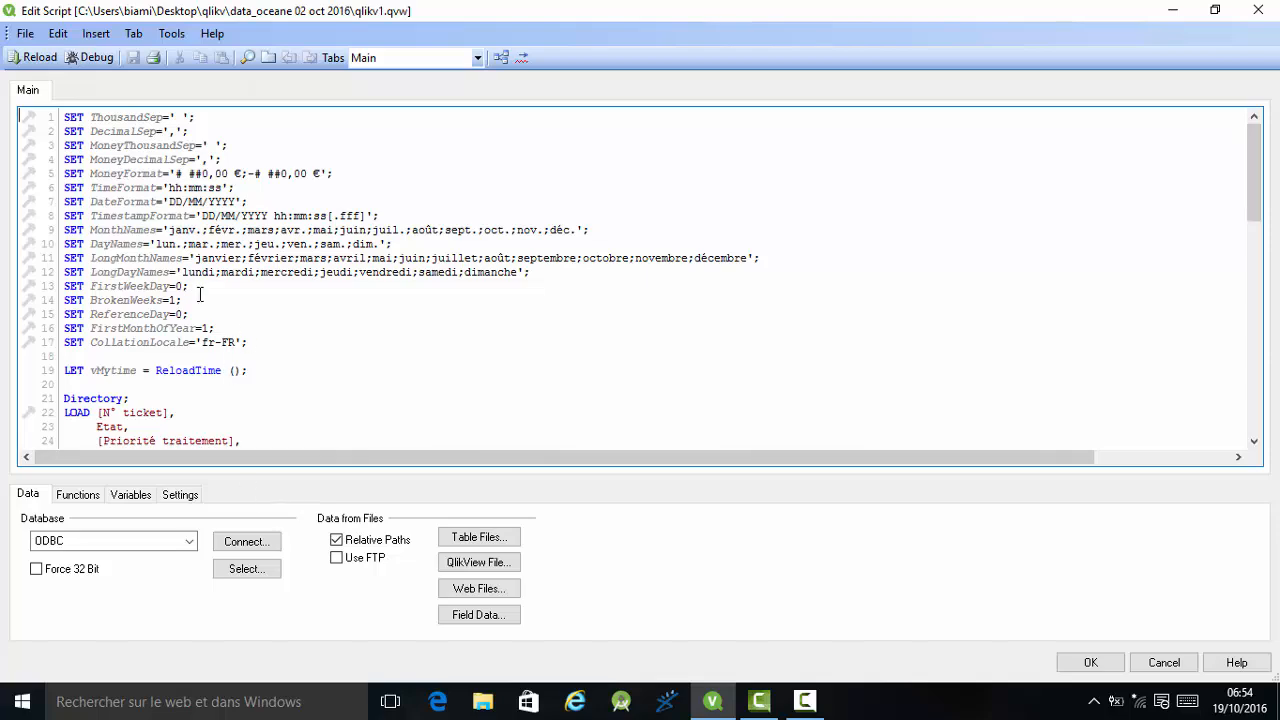
{"action": "left_click_drag", "start_coordinate": [267, 345], "coordinate": [72, 117]}
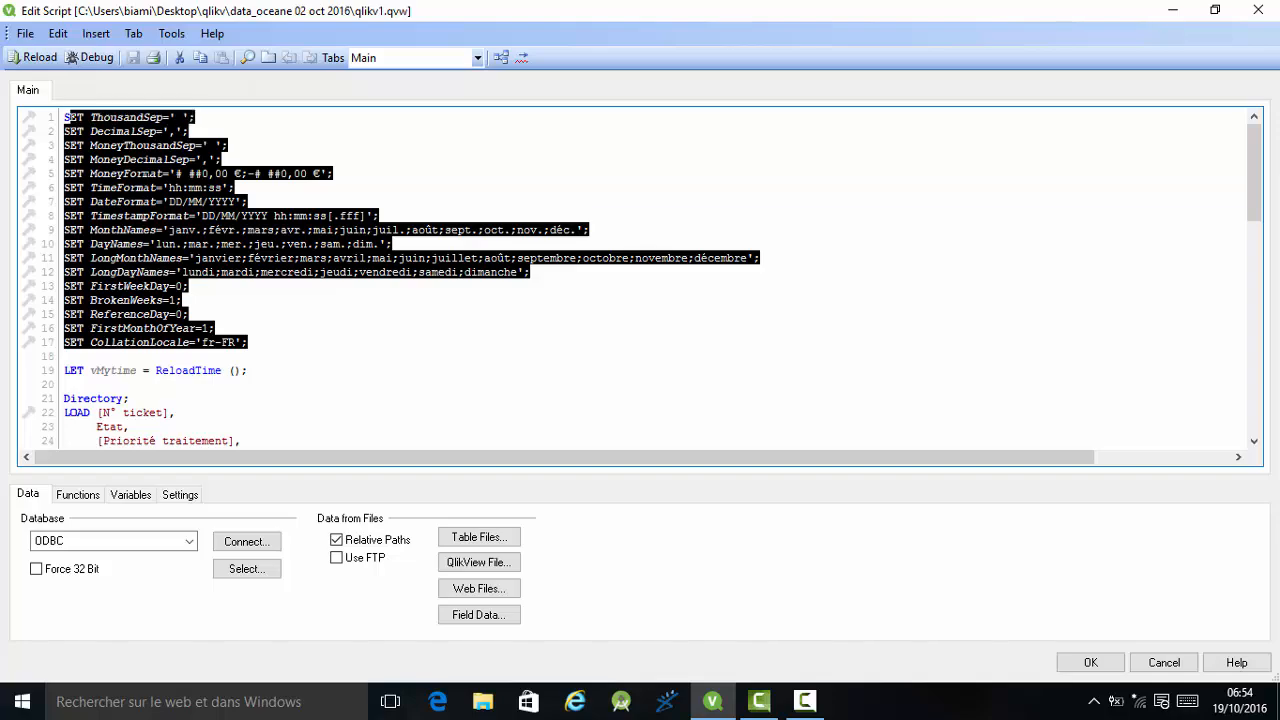
{"action": "left_click", "coordinate": [98, 385]}
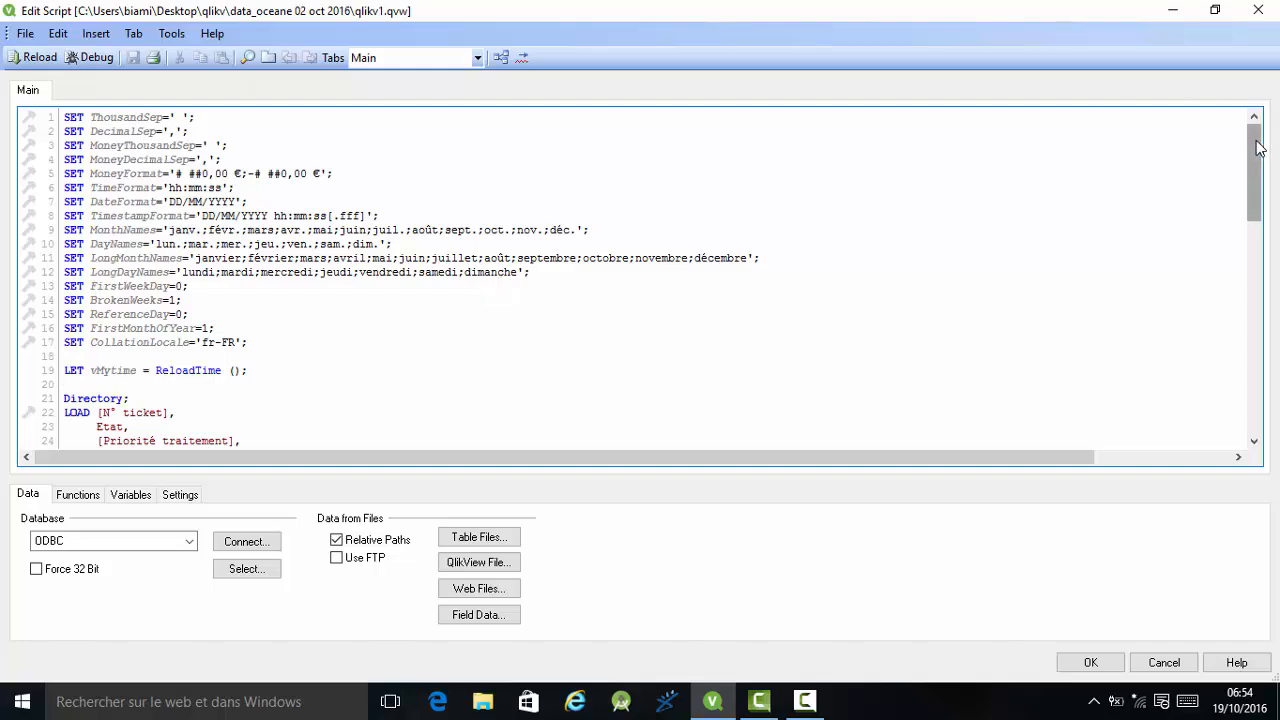
Examine the script's Interval lines between [Date clôture ticket] and [Date création ticket] that define DaysDiff and HoursDiff.
{"action": "left_click_drag", "start_coordinate": [1258, 148], "coordinate": [1262, 333]}
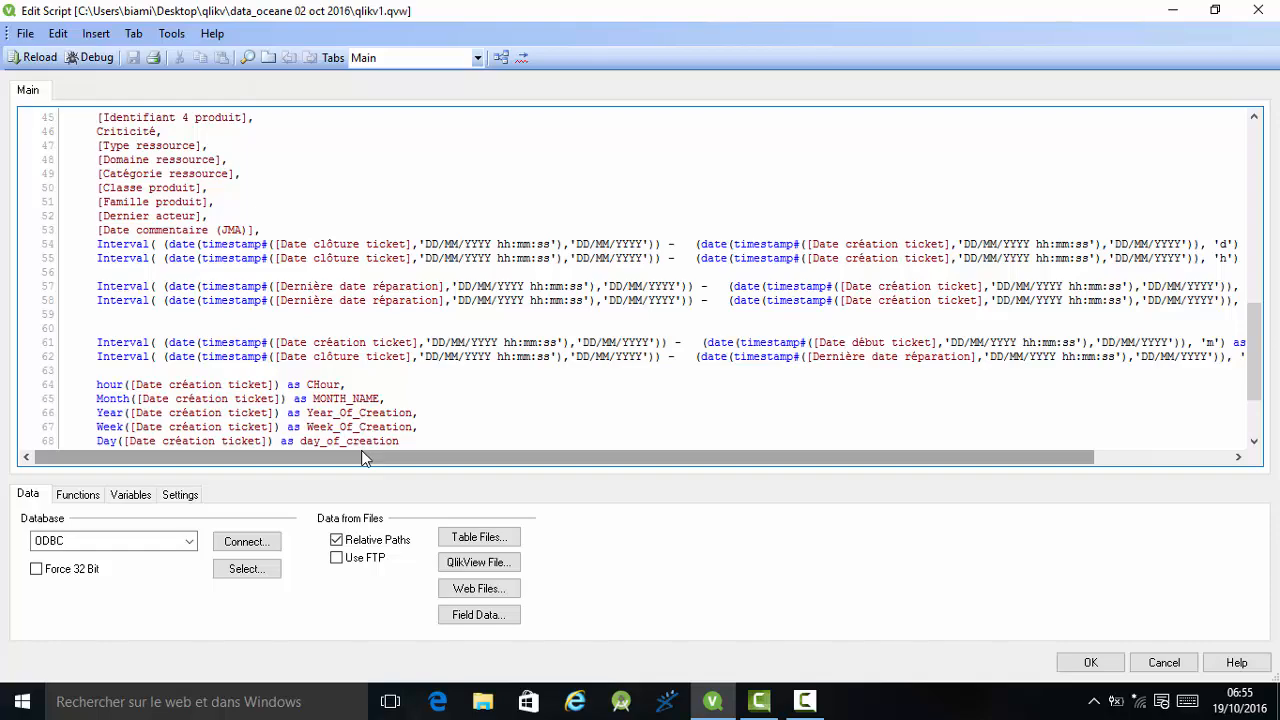
{"action": "left_click_drag", "start_coordinate": [363, 452], "coordinate": [431, 449]}
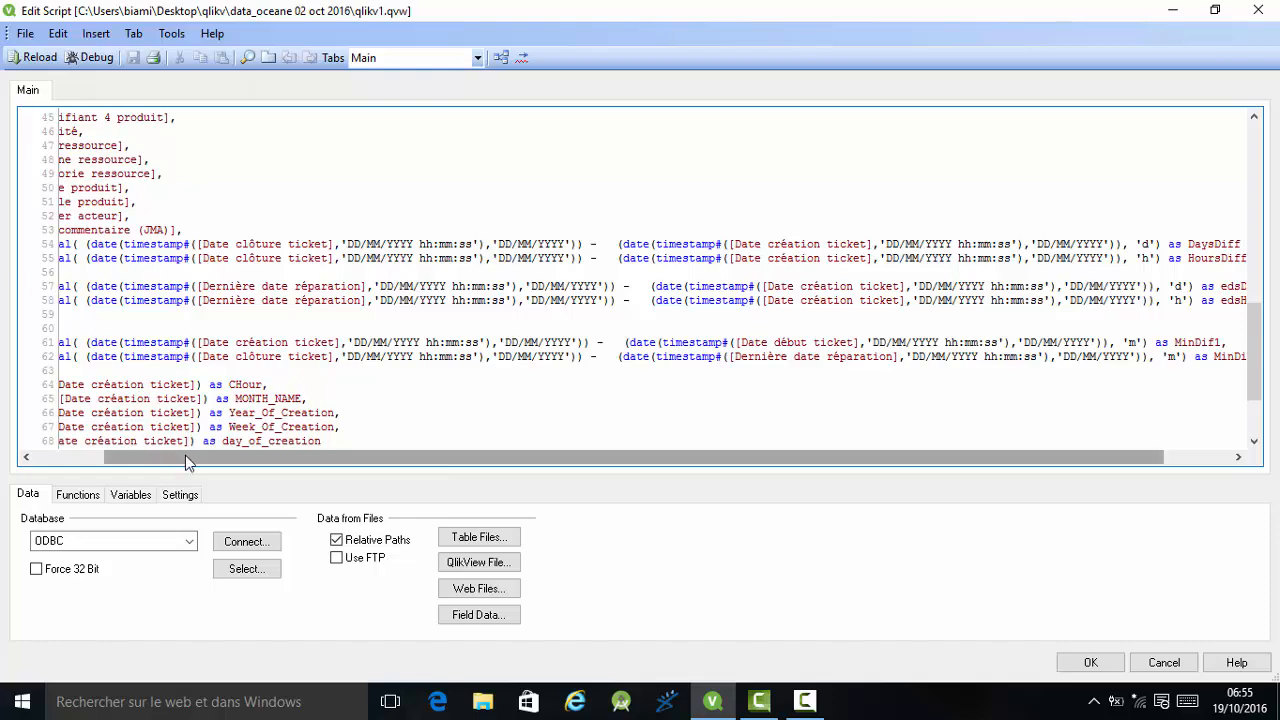
{"action": "left_click_drag", "start_coordinate": [185, 455], "coordinate": [70, 448]}
{"action": "left_click", "coordinate": [97, 244]}
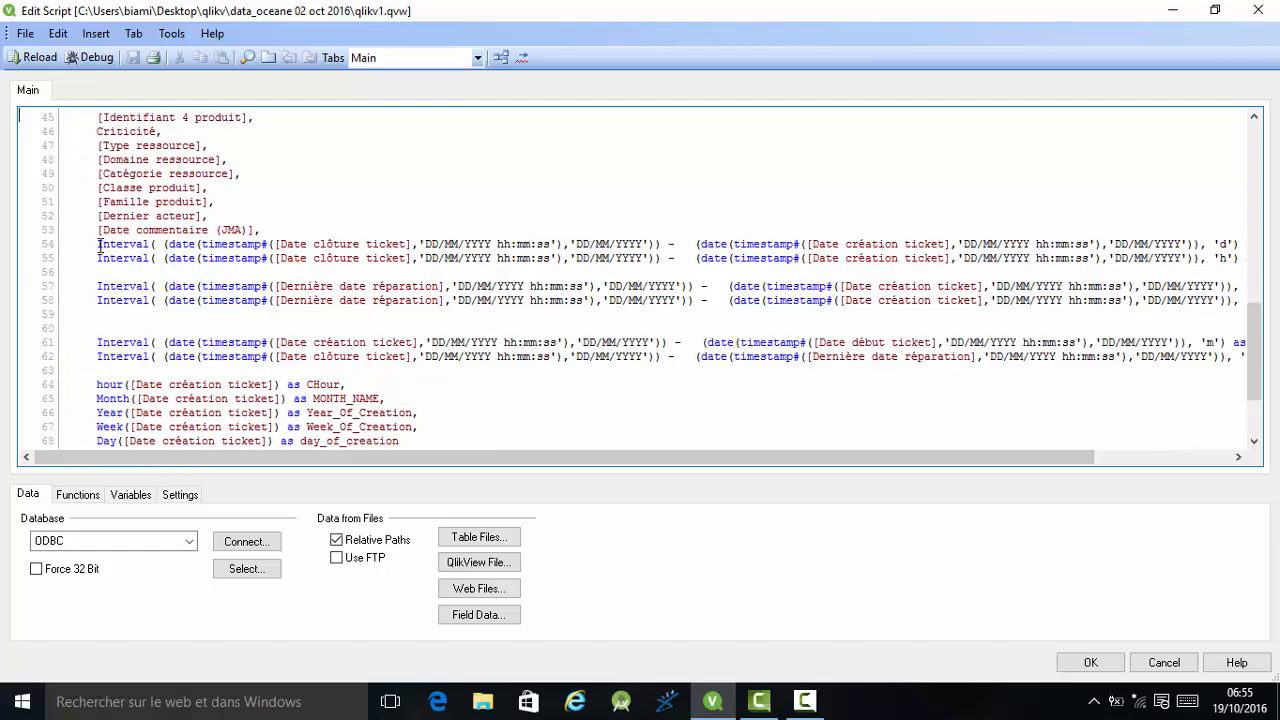
{"action": "left_click_drag", "start_coordinate": [97, 244], "coordinate": [602, 270]}
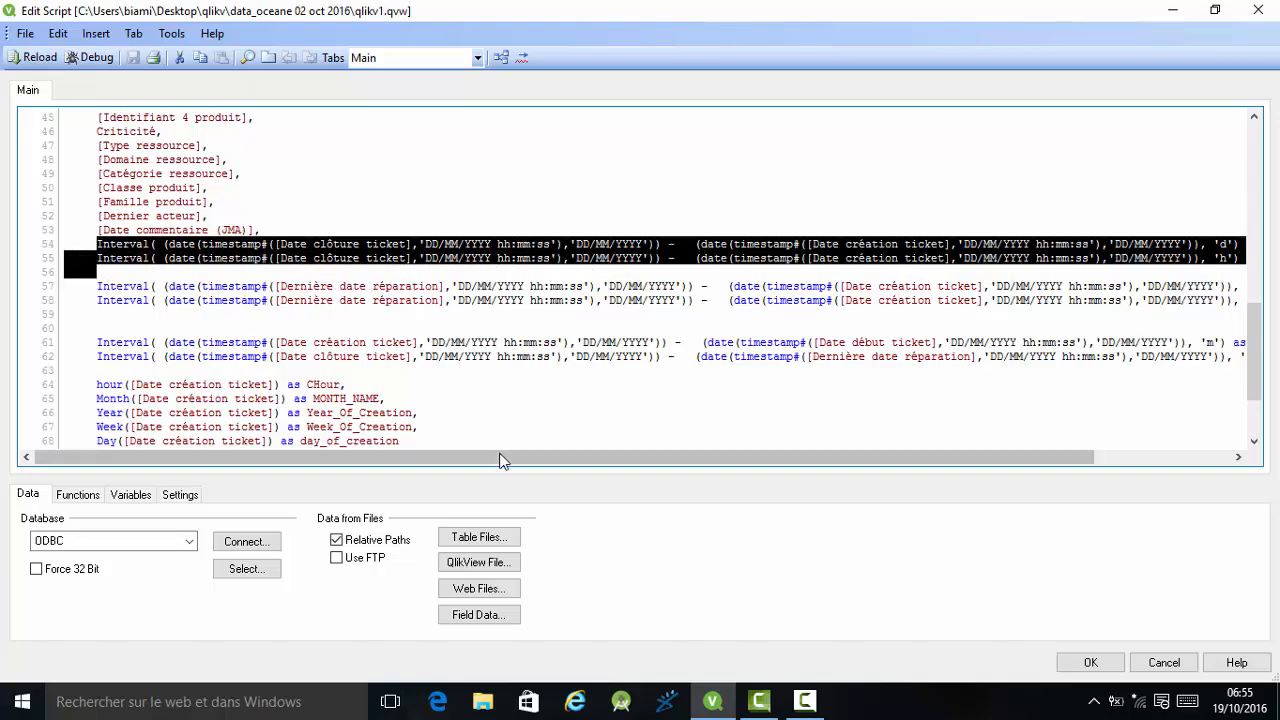
{"action": "left_click_drag", "start_coordinate": [518, 460], "coordinate": [482, 458]}
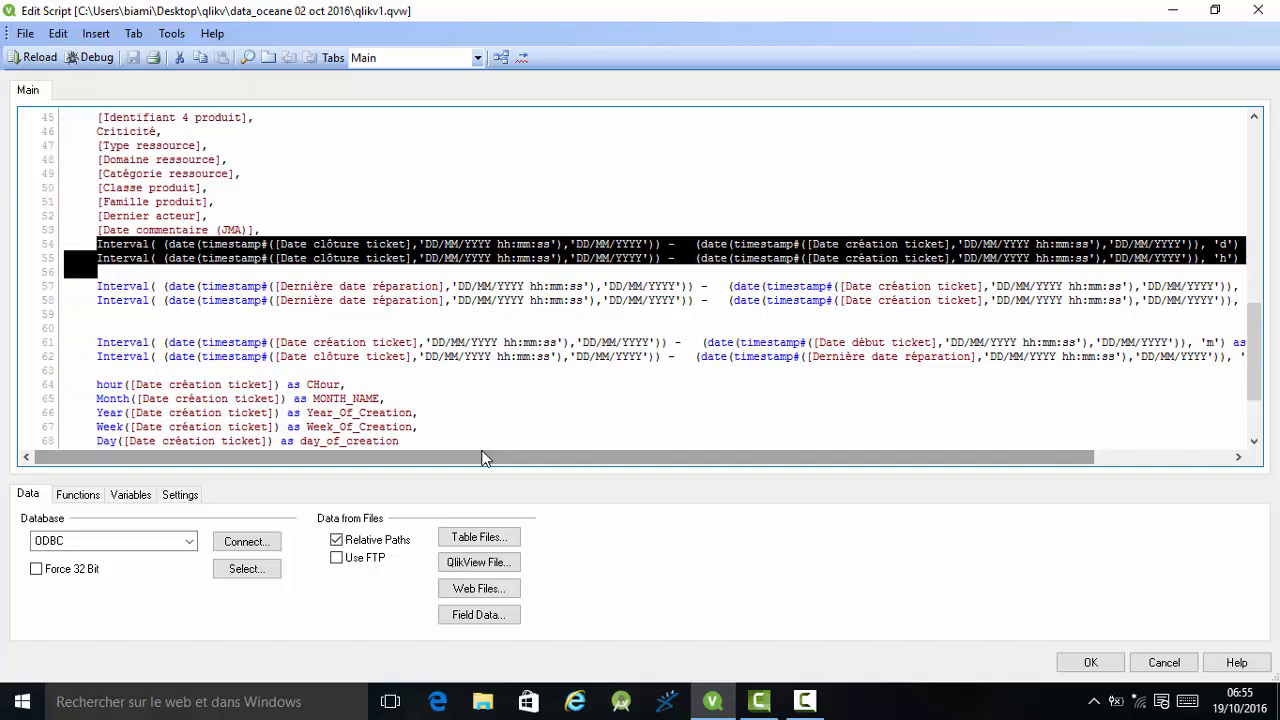
{"action": "left_click", "coordinate": [358, 273]}
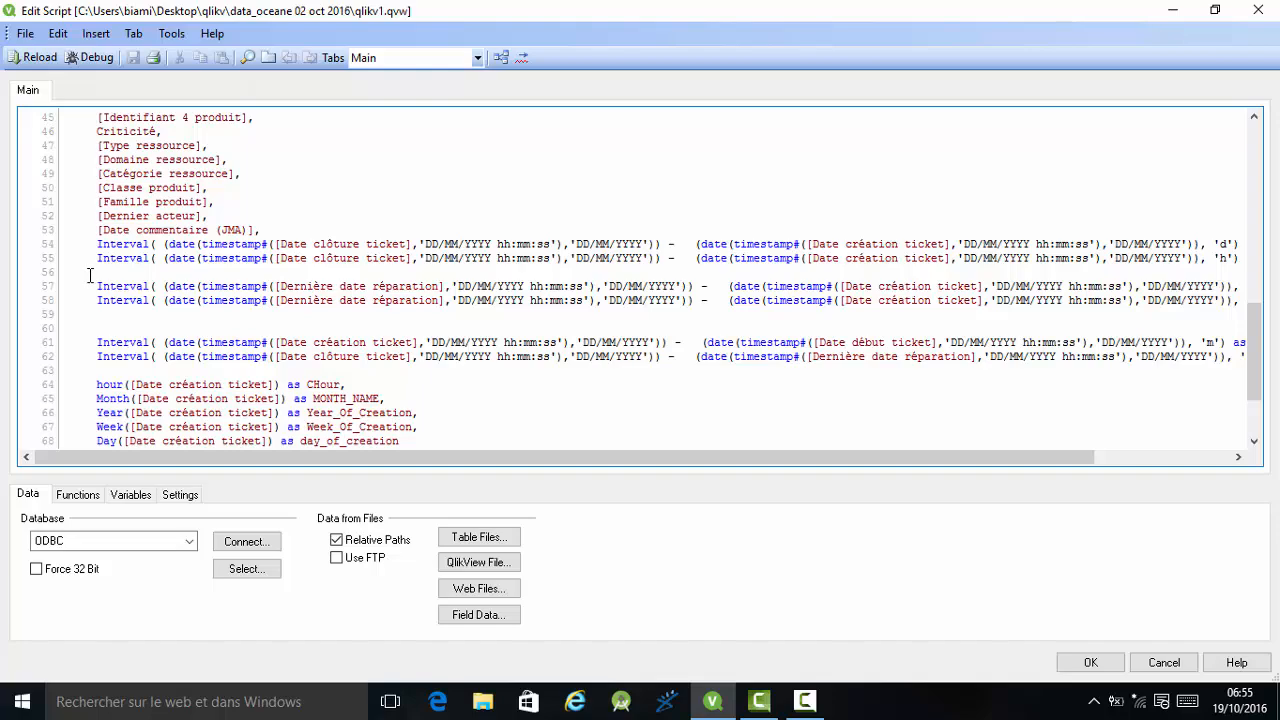
Examine the script's Interval lines that define edsDaysDiff and edsHoursDiff, and those that define MinDif1 and MinDif2.
{"action": "left_click_drag", "start_coordinate": [96, 285], "coordinate": [144, 325]}
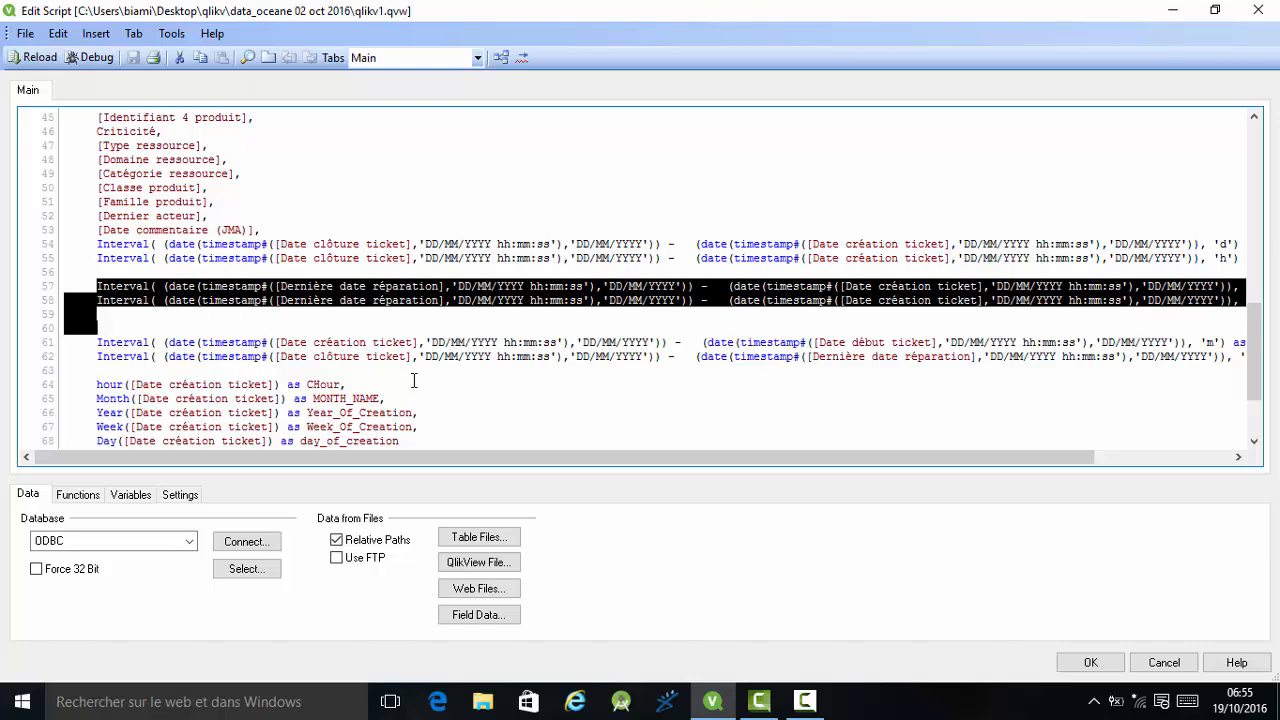
{"action": "left_click_drag", "start_coordinate": [424, 456], "coordinate": [580, 453]}
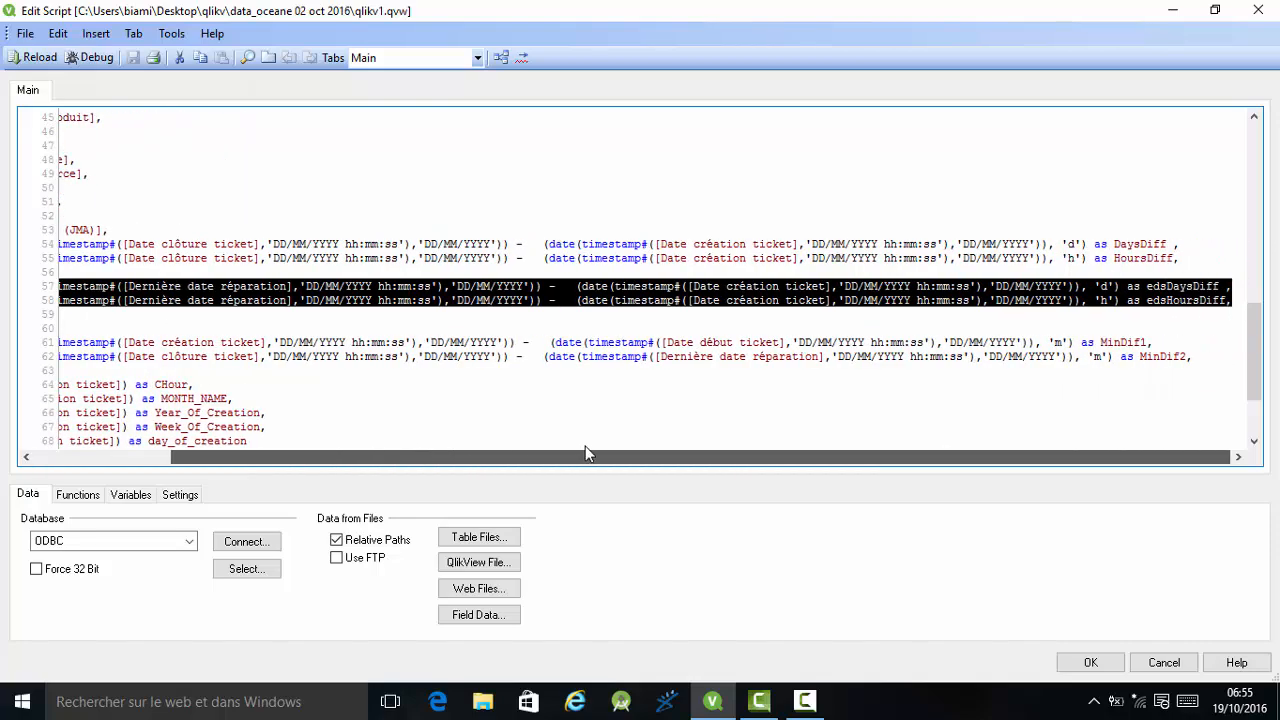
{"action": "left_click_drag", "start_coordinate": [588, 453], "coordinate": [378, 462]}
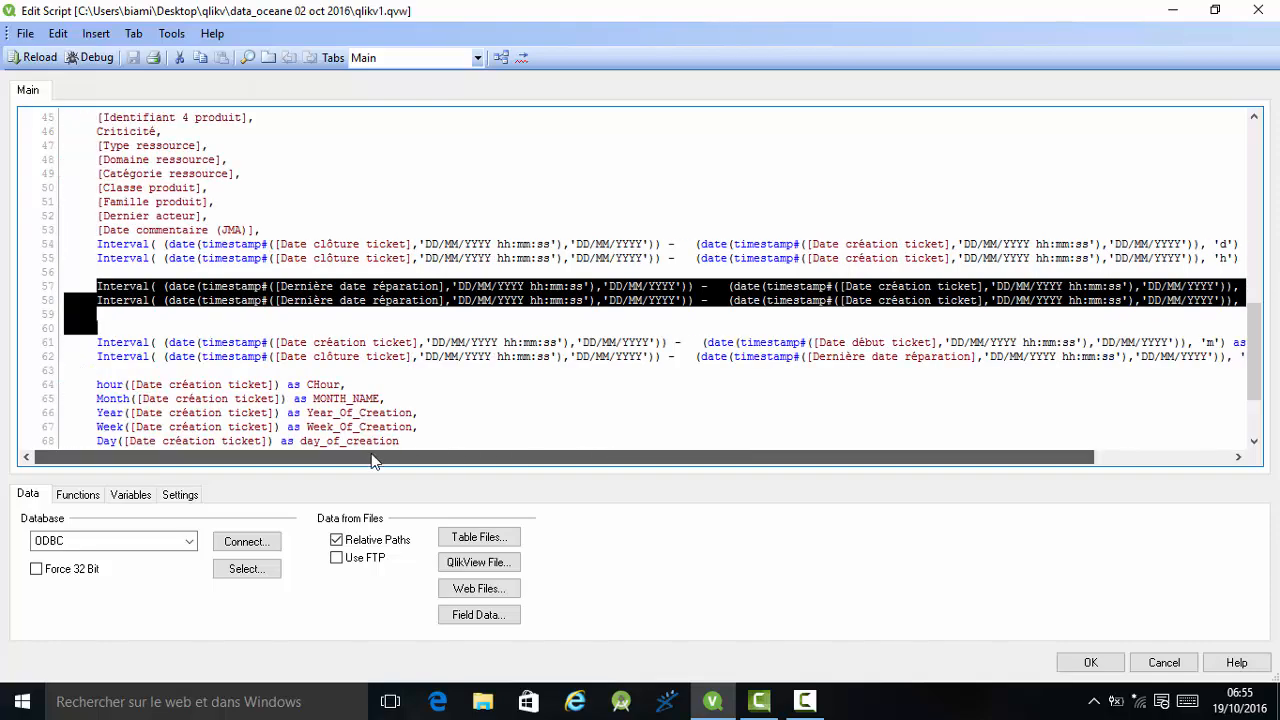
{"action": "left_click", "coordinate": [101, 343]}
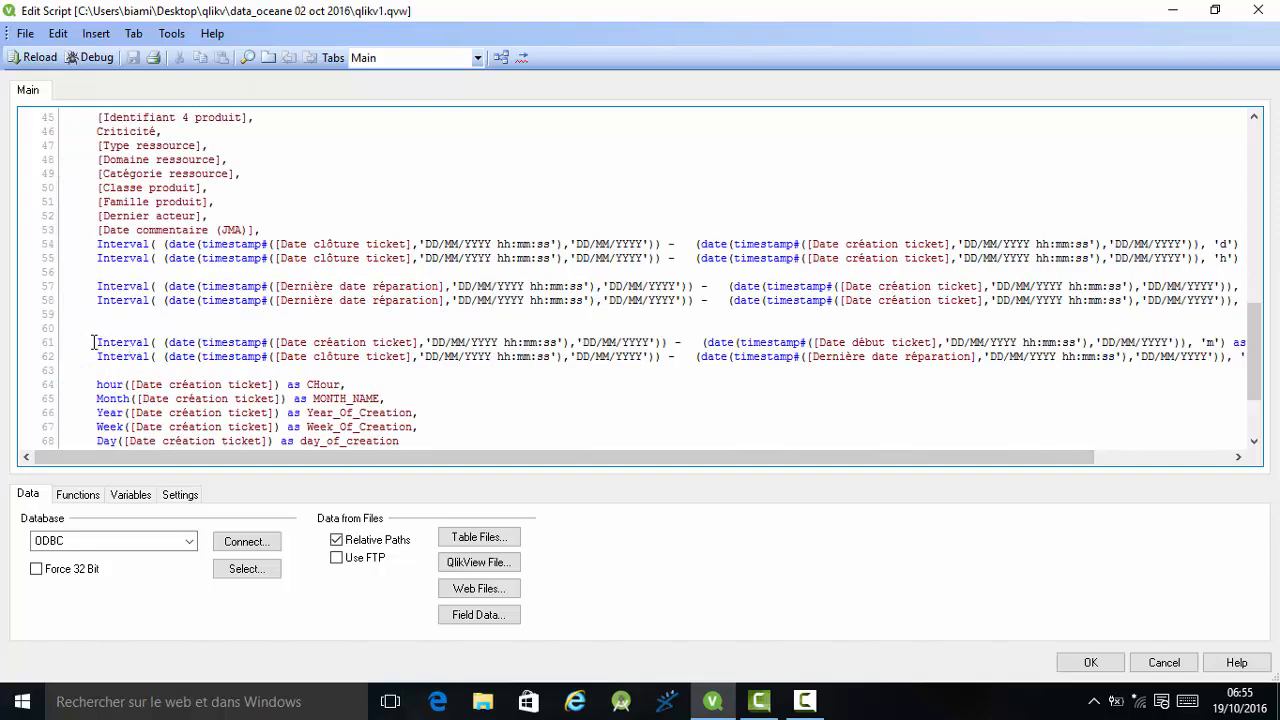
{"action": "left_click_drag", "start_coordinate": [101, 343], "coordinate": [123, 370]}
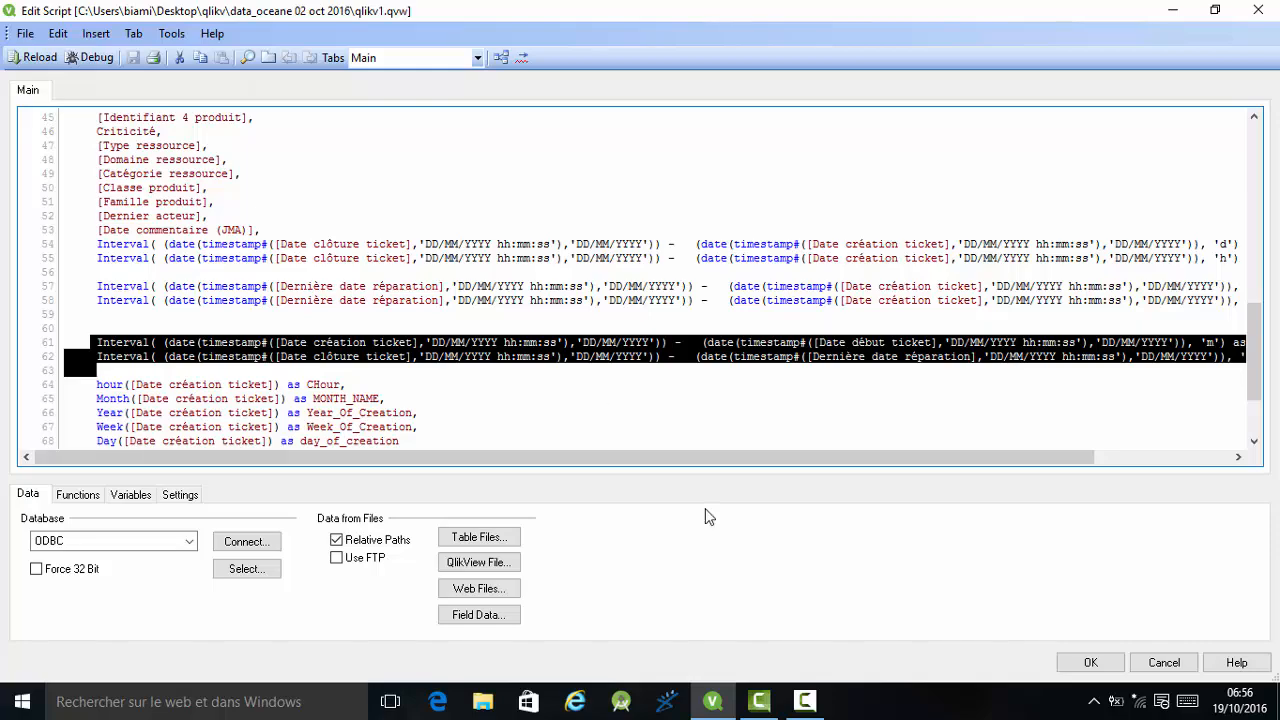
{"action": "left_click_drag", "start_coordinate": [636, 459], "coordinate": [570, 499]}
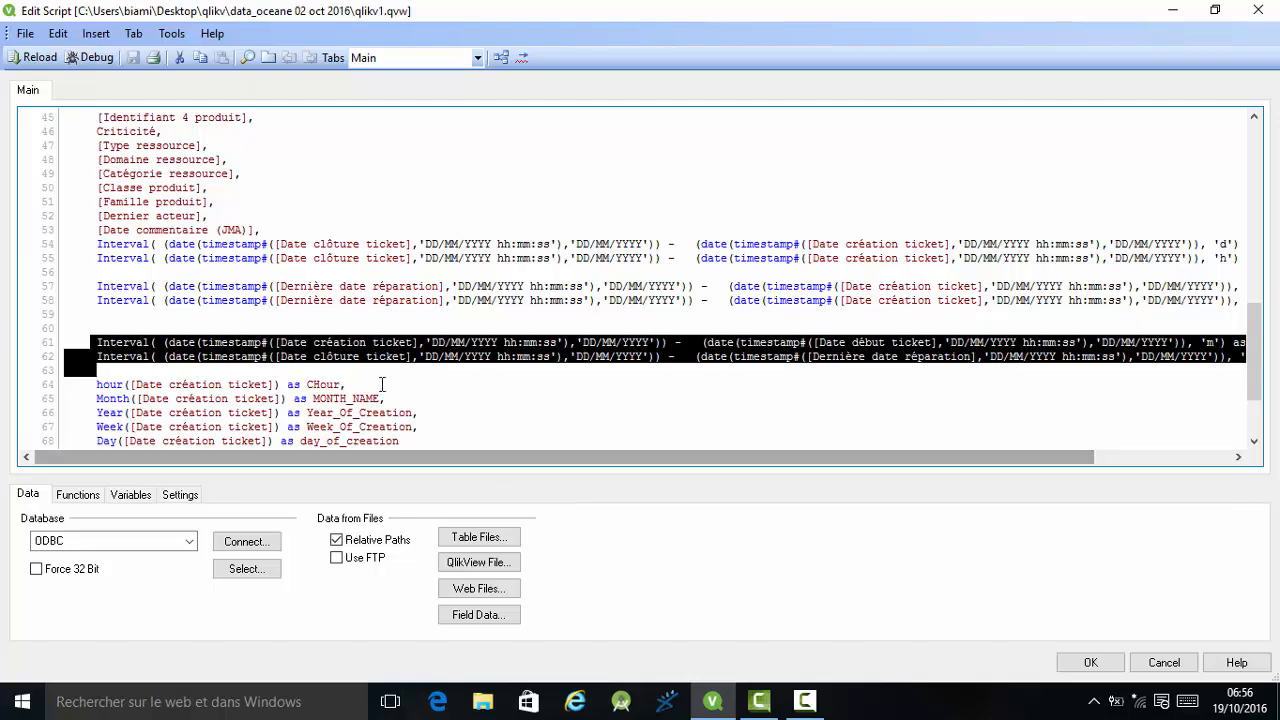
Review the script's date-part fields and its data_Oceane.csv source, and close the script editor by accepting it.
{"action": "left_click", "coordinate": [349, 398]}
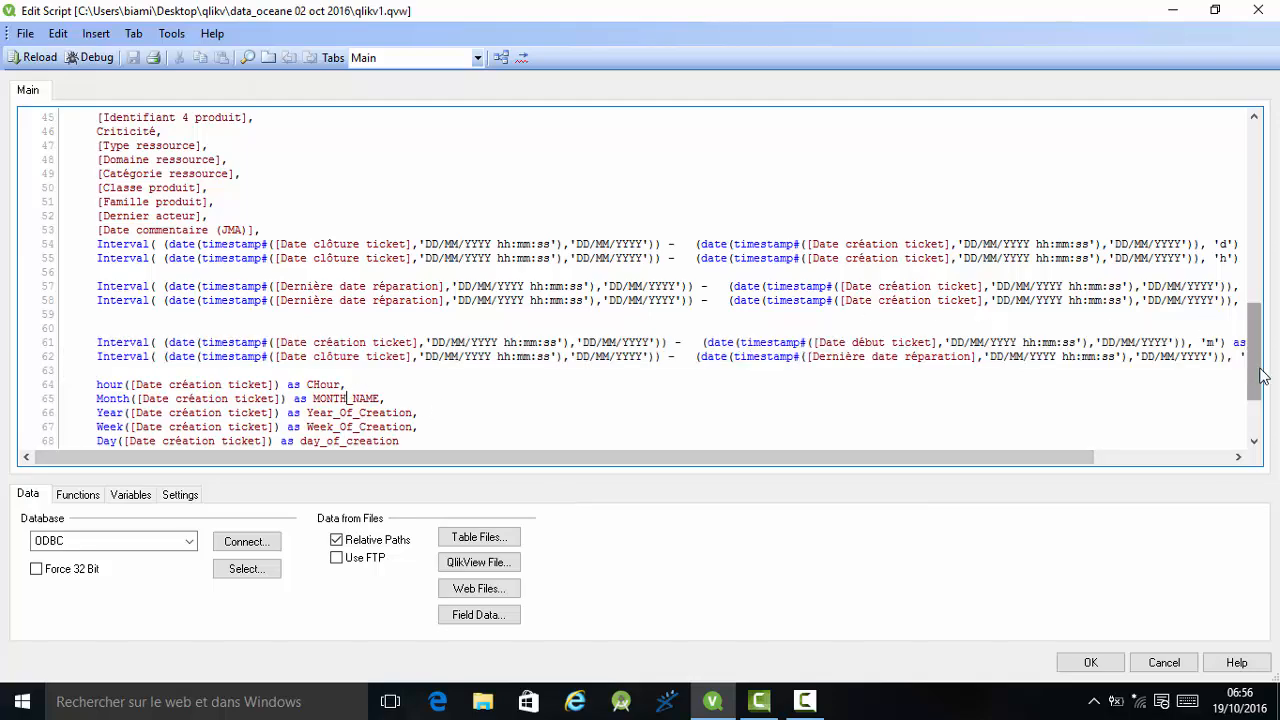
{"action": "left_click_drag", "start_coordinate": [1260, 364], "coordinate": [1263, 398]}
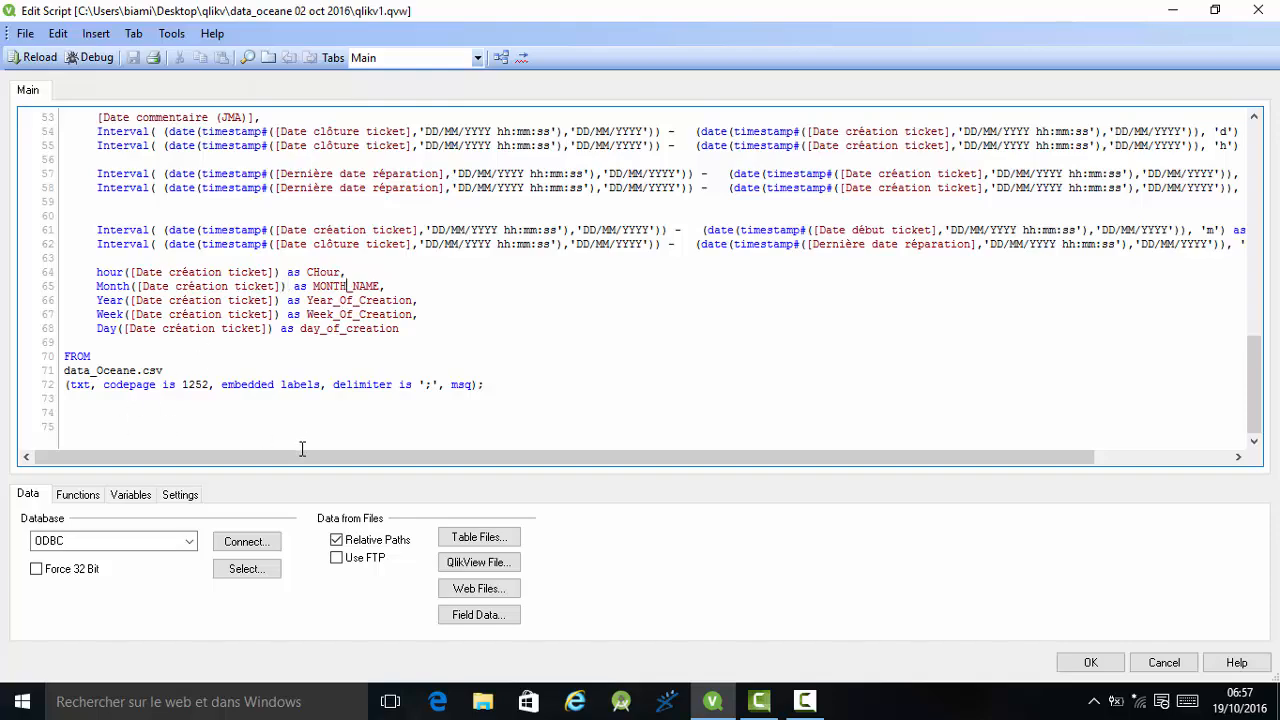
{"action": "left_click_drag", "start_coordinate": [300, 457], "coordinate": [370, 430]}
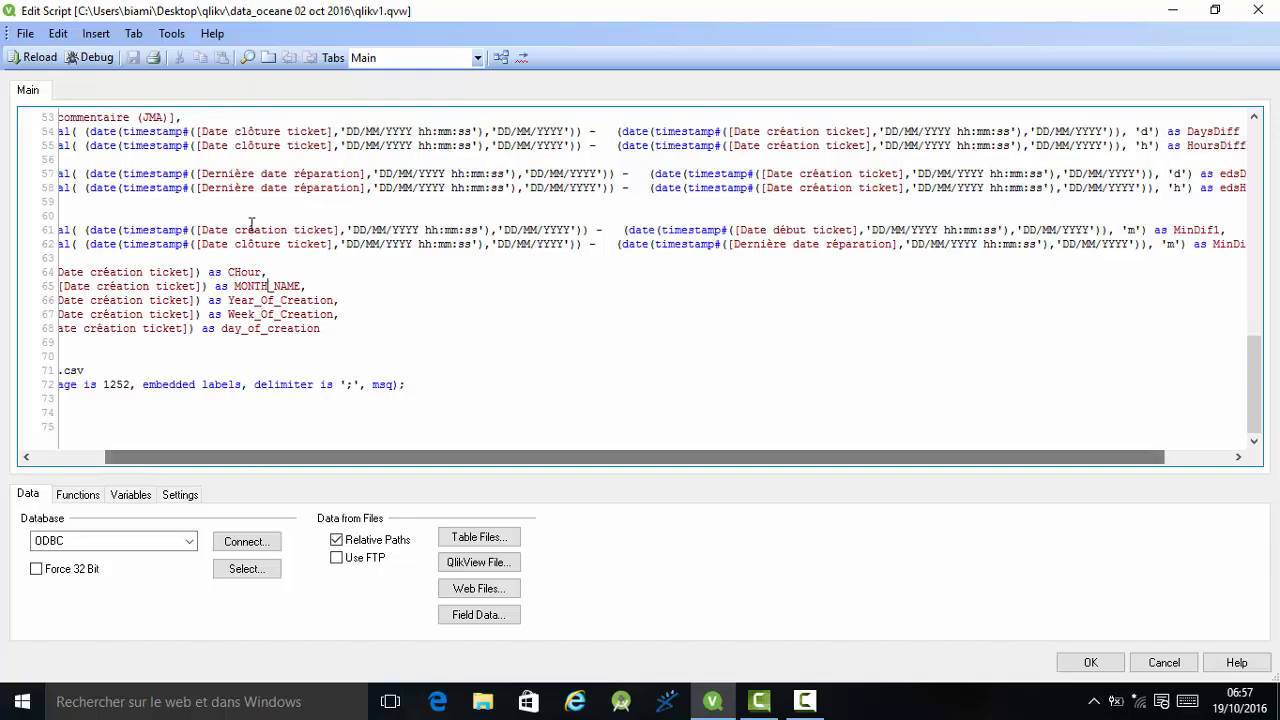
{"action": "left_click", "coordinate": [1090, 662]}
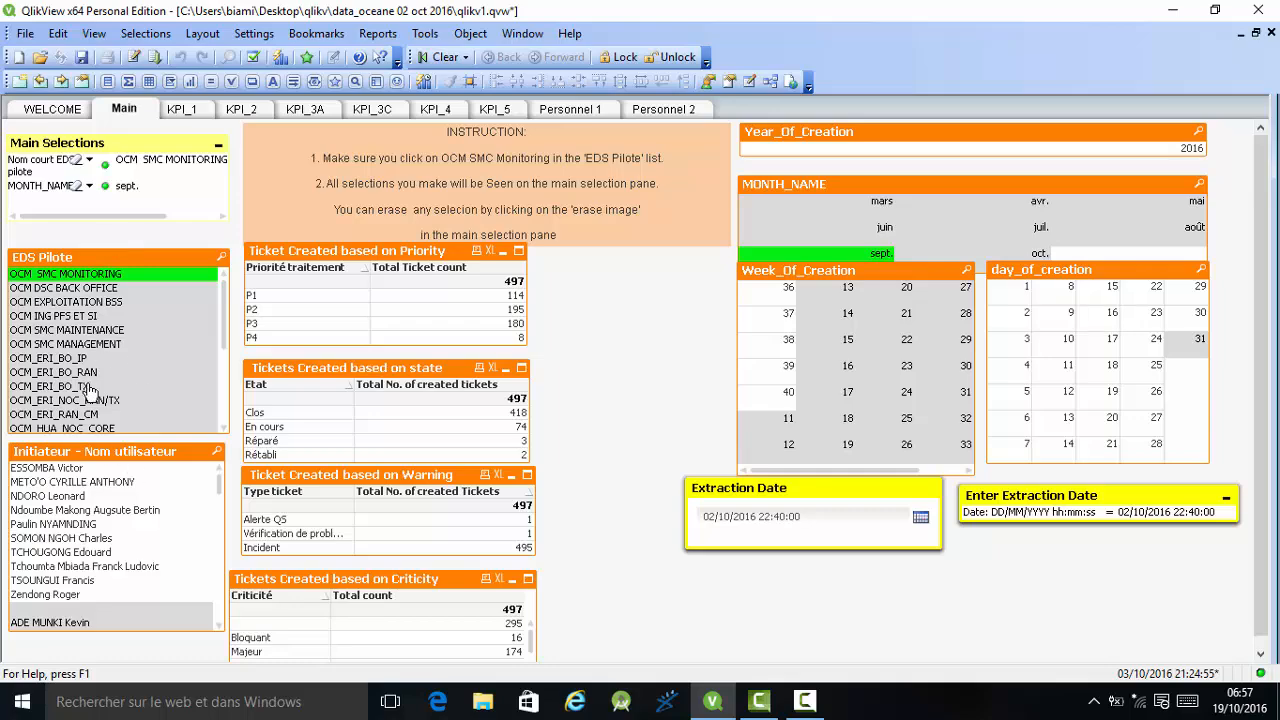
Inspect the Total Ticket count expression in the Ticket Created based on Priority chart's properties and close them without changes.
{"action": "left_click", "coordinate": [376, 253]}
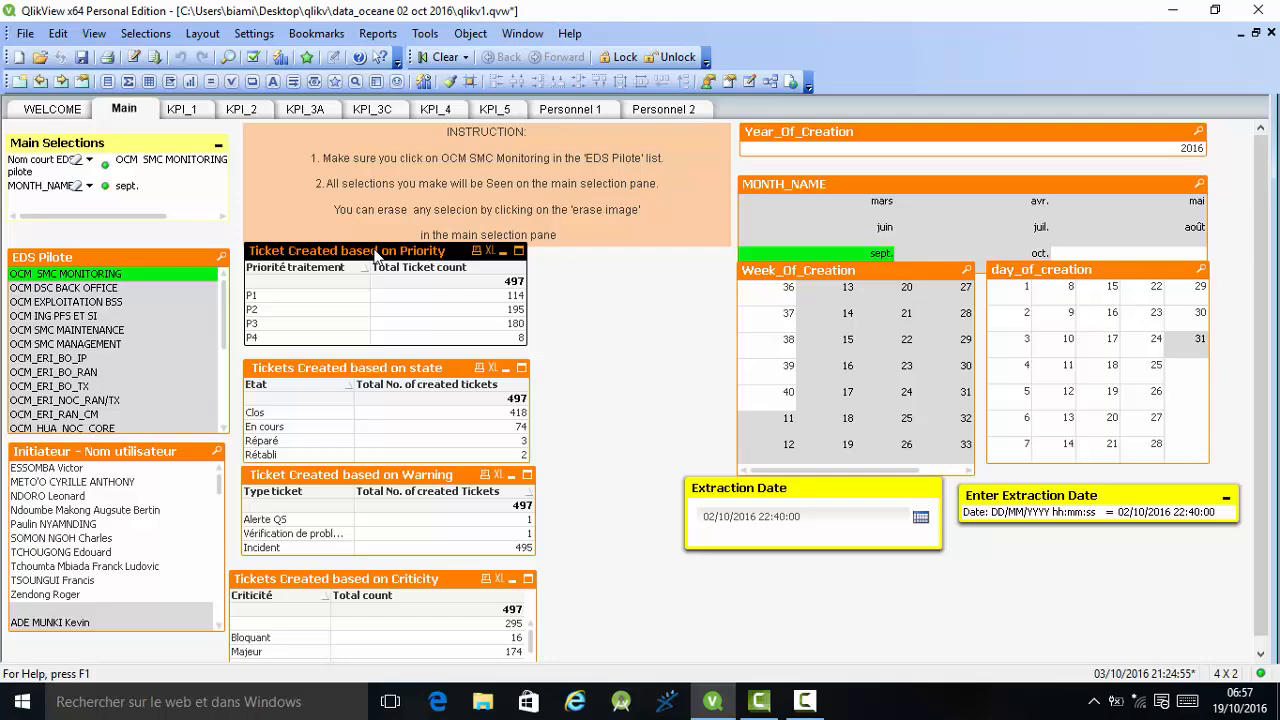
{"action": "right_click", "coordinate": [377, 256]}
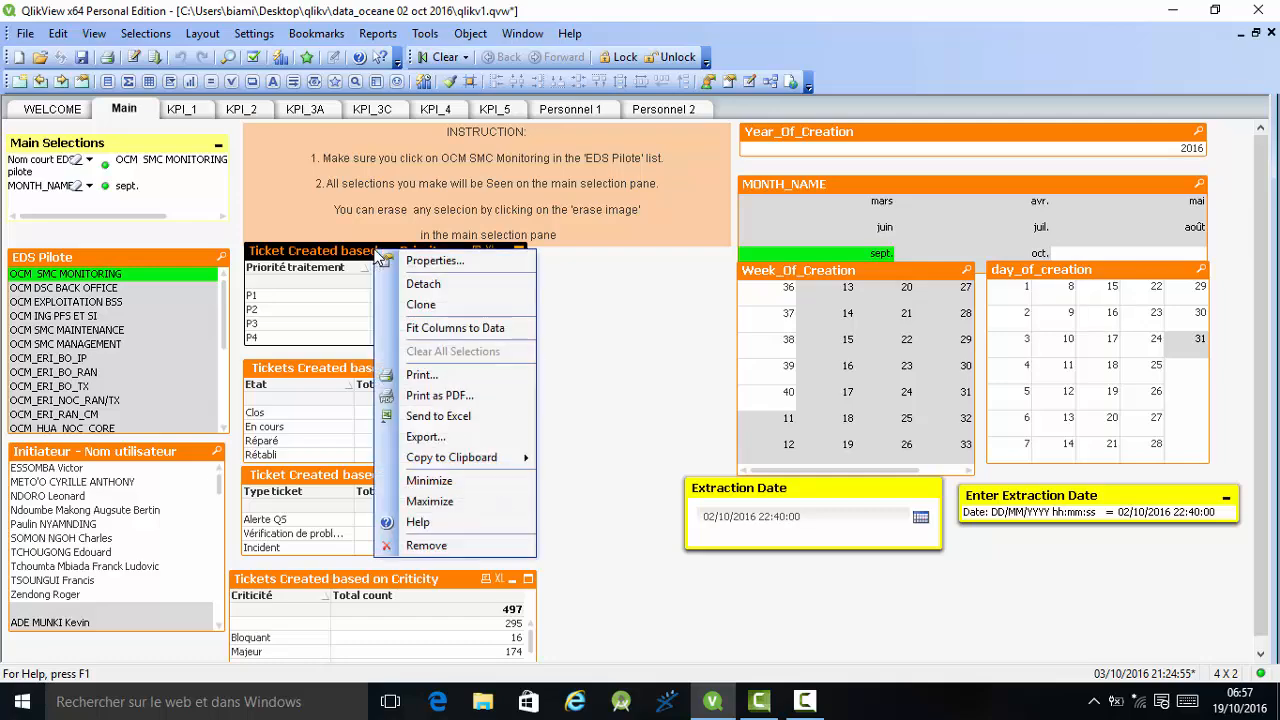
{"action": "left_click", "coordinate": [443, 262]}
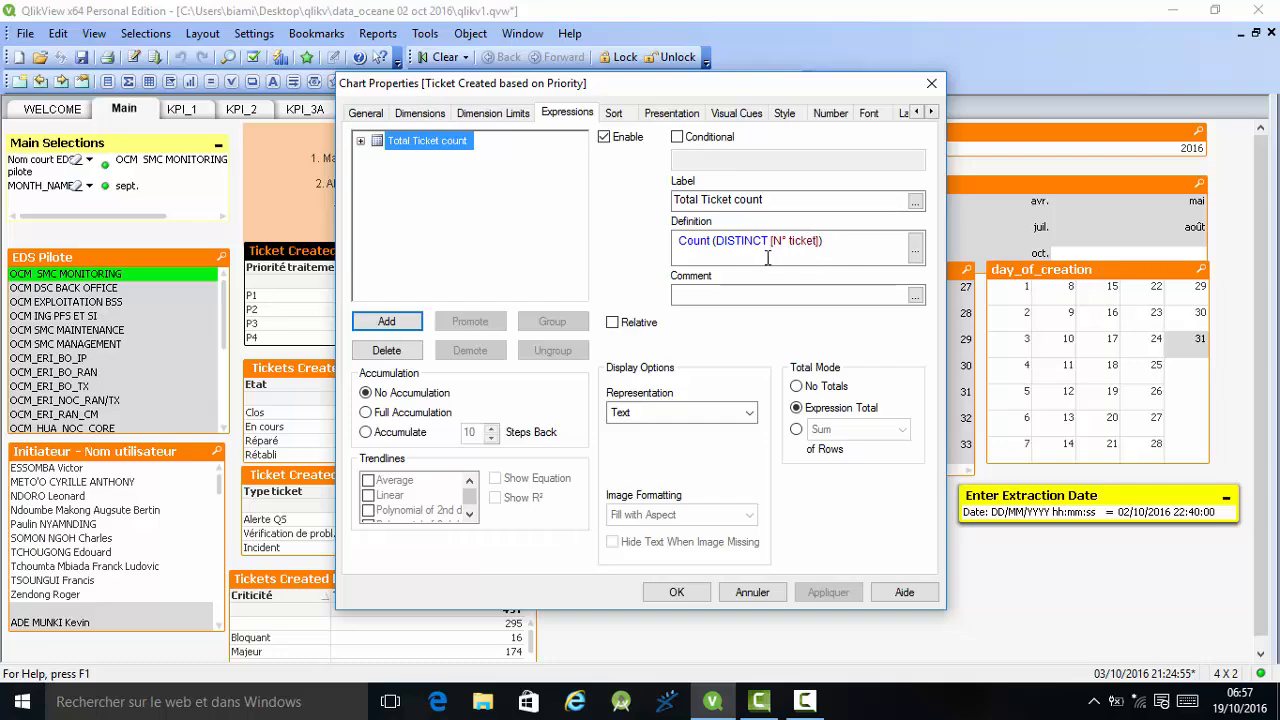
{"action": "left_click_drag", "start_coordinate": [826, 245], "coordinate": [678, 244]}
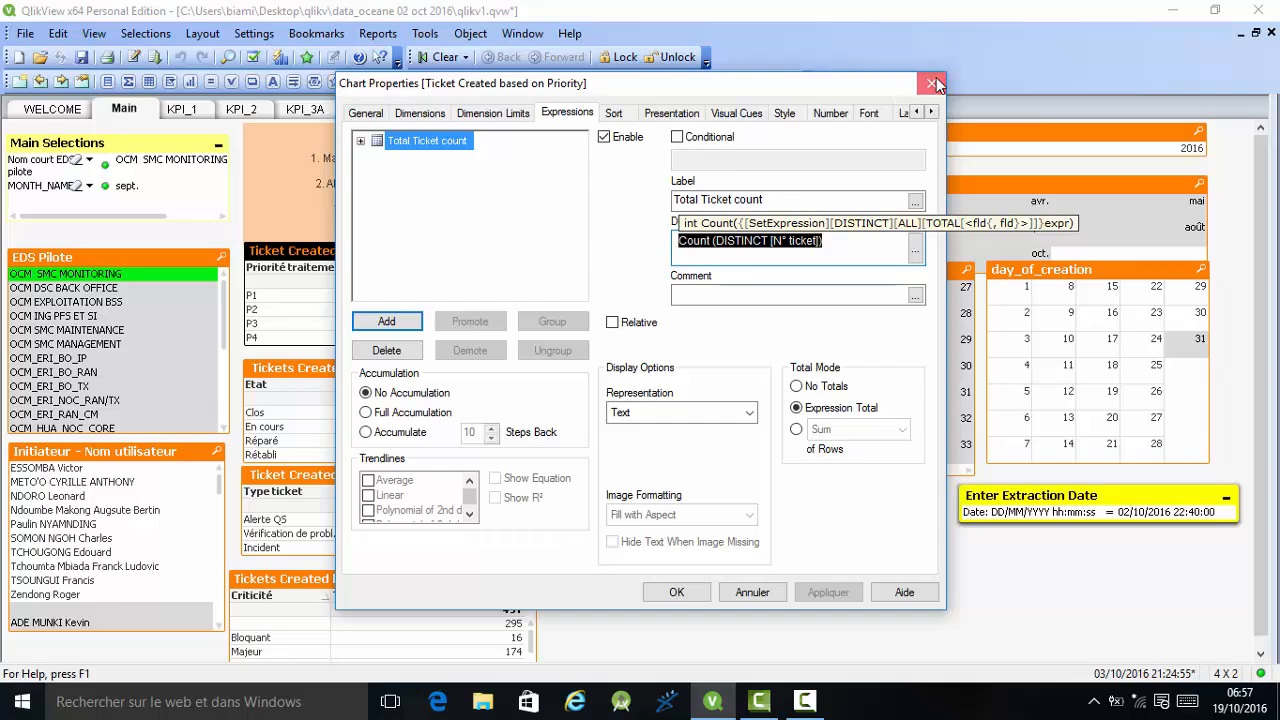
{"action": "left_click", "coordinate": [931, 83]}
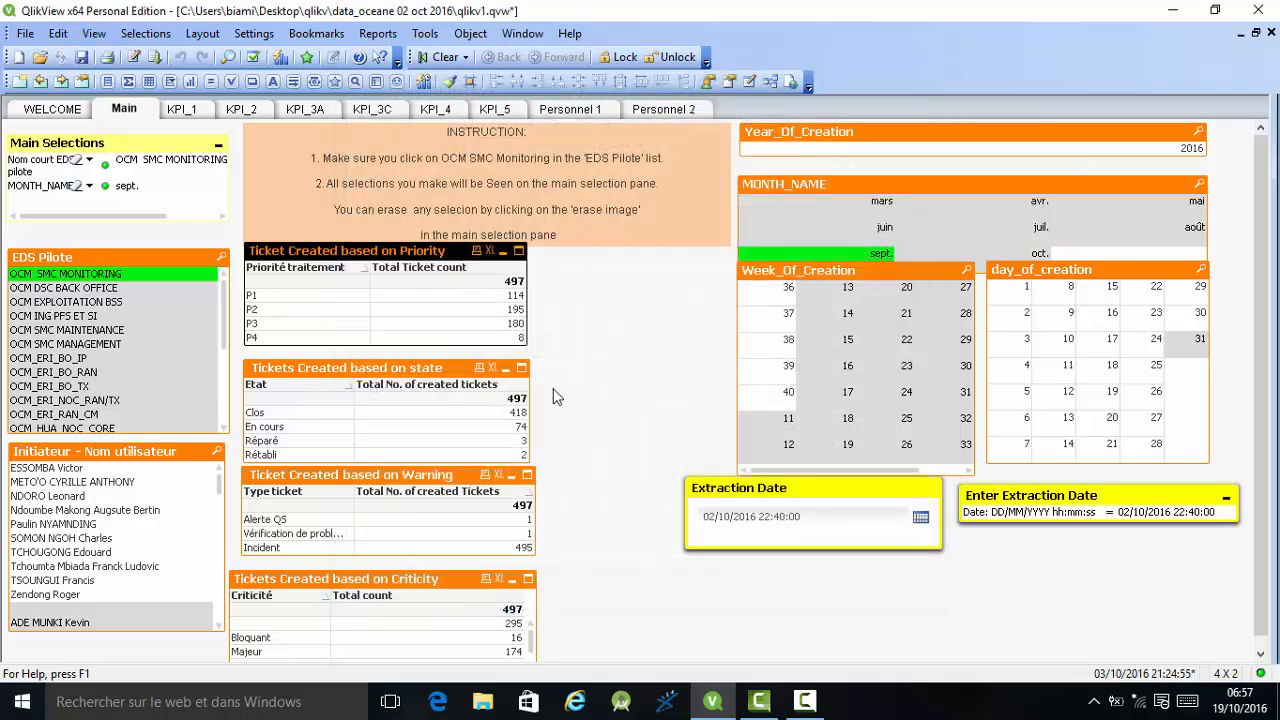
Filter the Main sheet's ticket tables by creation month, trying juil. and settling on oct.
{"action": "left_click", "coordinate": [398, 375]}
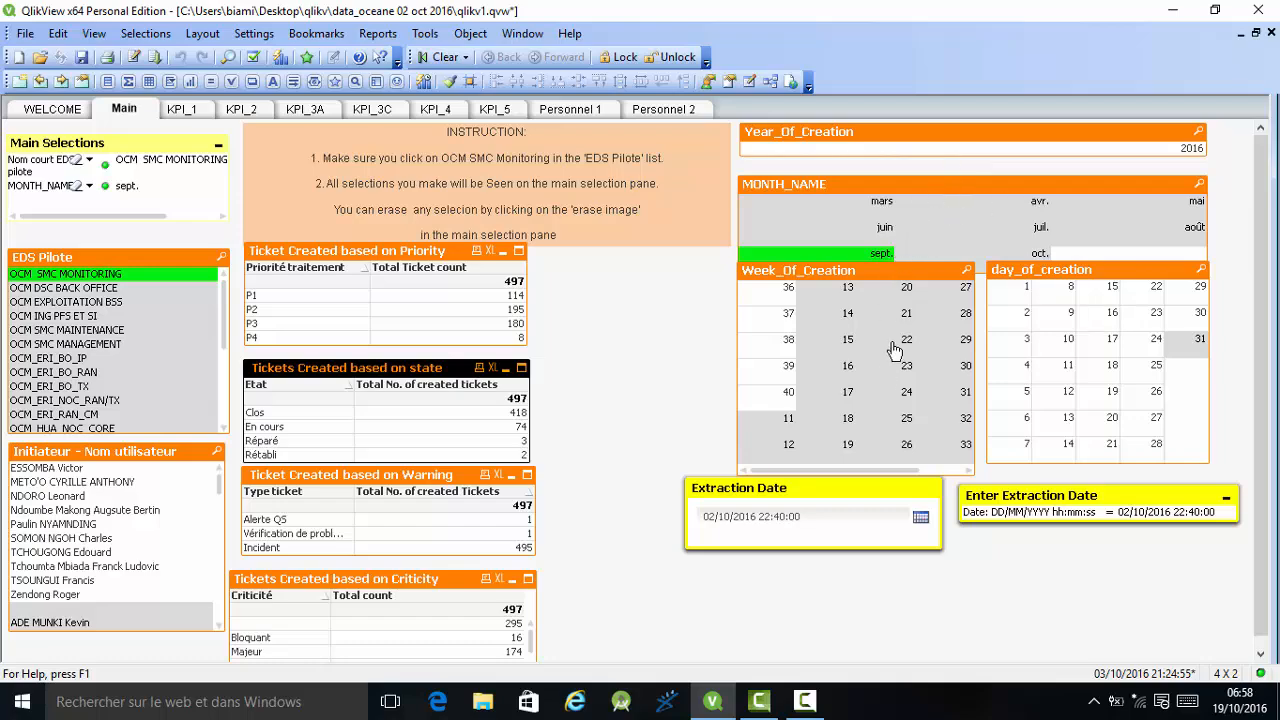
{"action": "left_click", "coordinate": [1012, 238]}
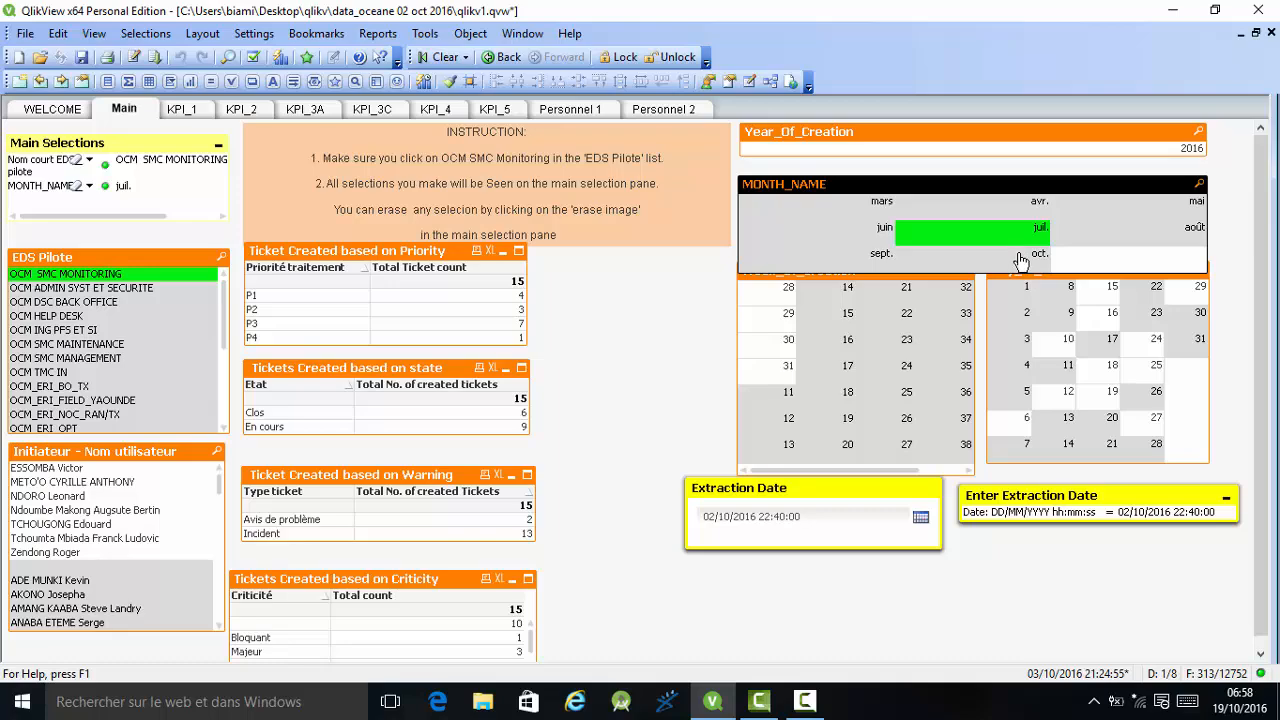
{"action": "left_click", "coordinate": [1016, 254]}
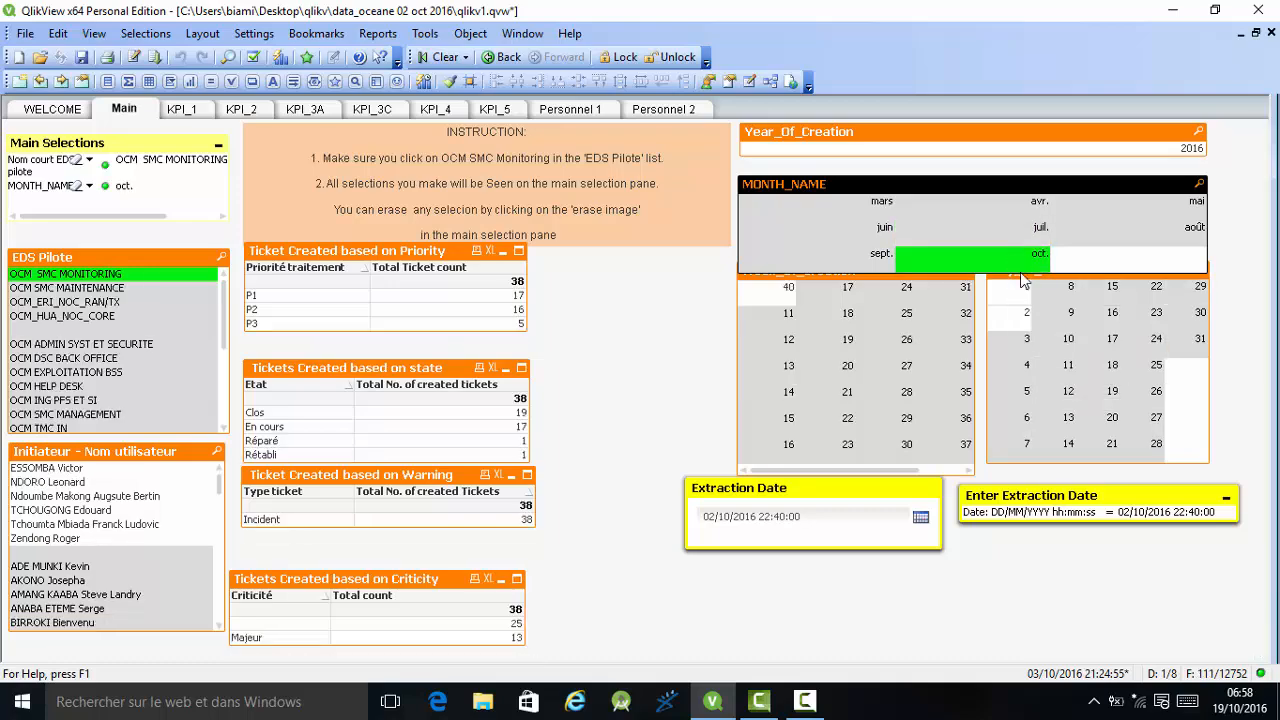
Clear the oct. filter and move the Week_Of_Creation, day_of_creation, Extraction Date and Enter Extraction Date boxes down so they no longer overlap.
{"action": "left_click", "coordinate": [1019, 266]}
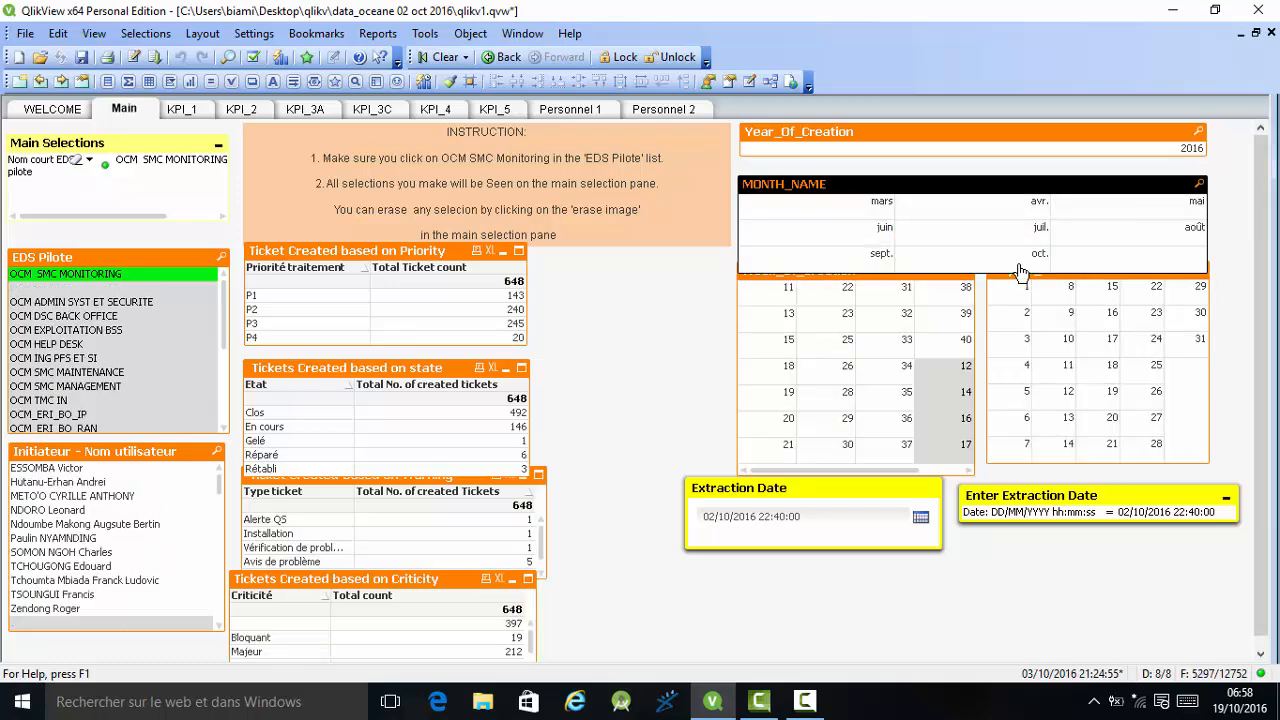
{"action": "left_click", "coordinate": [920, 288]}
{"action": "left_click_drag", "start_coordinate": [920, 288], "coordinate": [921, 309]}
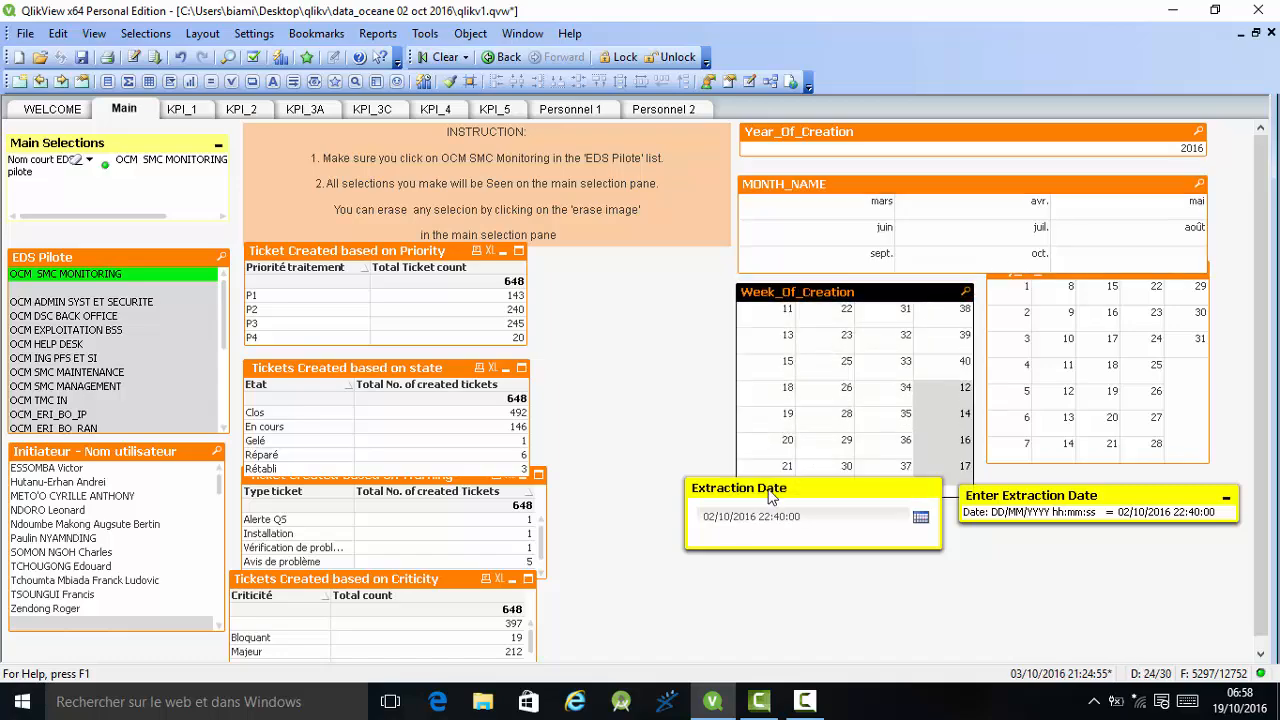
{"action": "left_click_drag", "start_coordinate": [770, 497], "coordinate": [772, 531]}
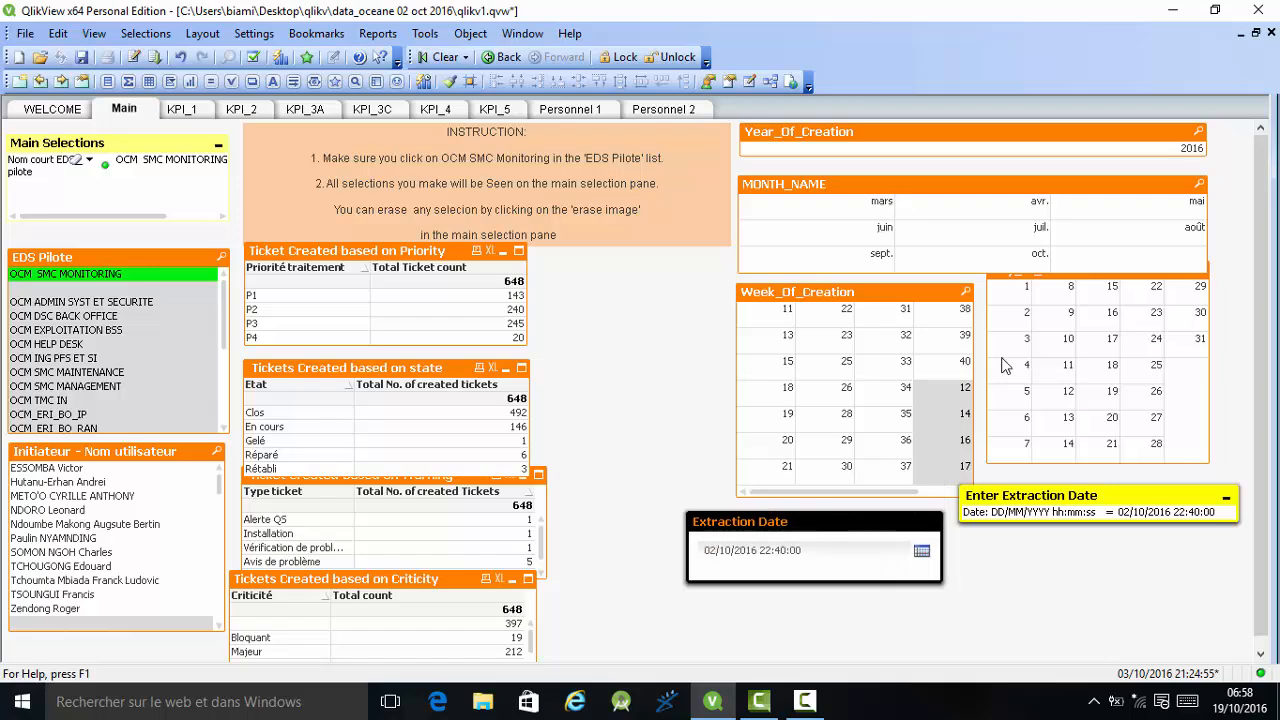
{"action": "left_click", "coordinate": [851, 265]}
{"action": "left_click", "coordinate": [851, 266]}
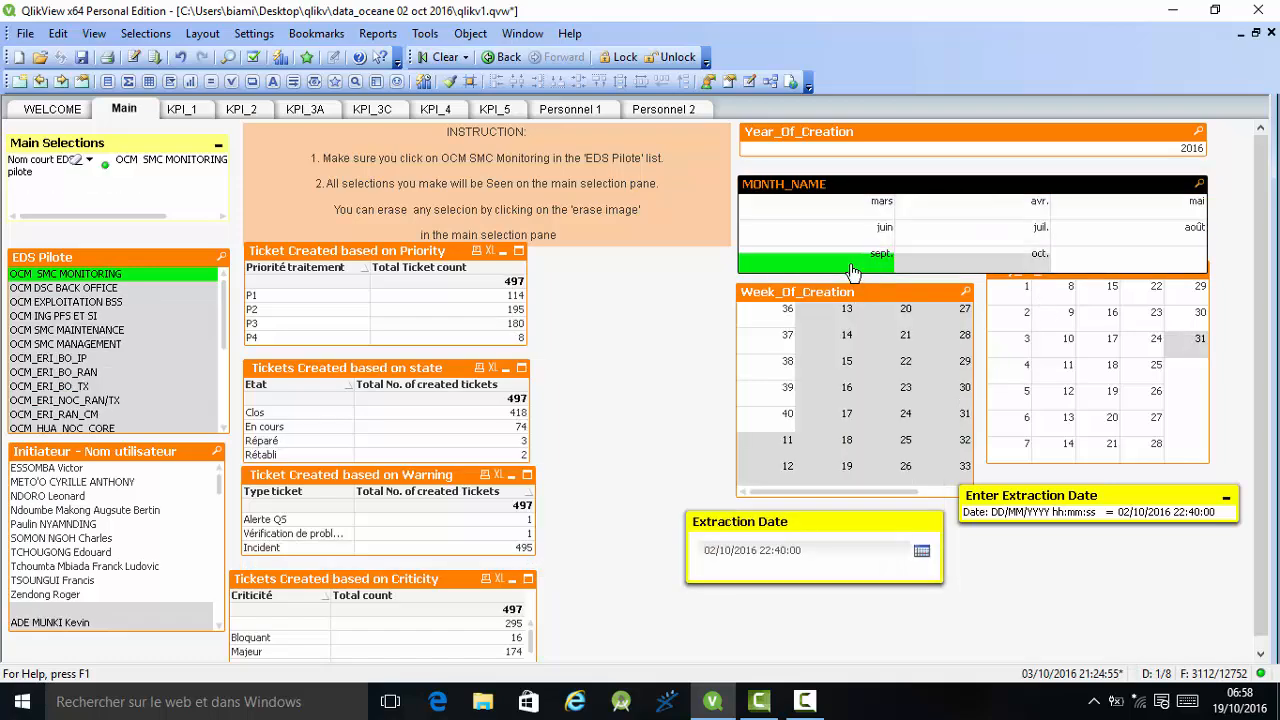
{"action": "left_click", "coordinate": [1107, 286]}
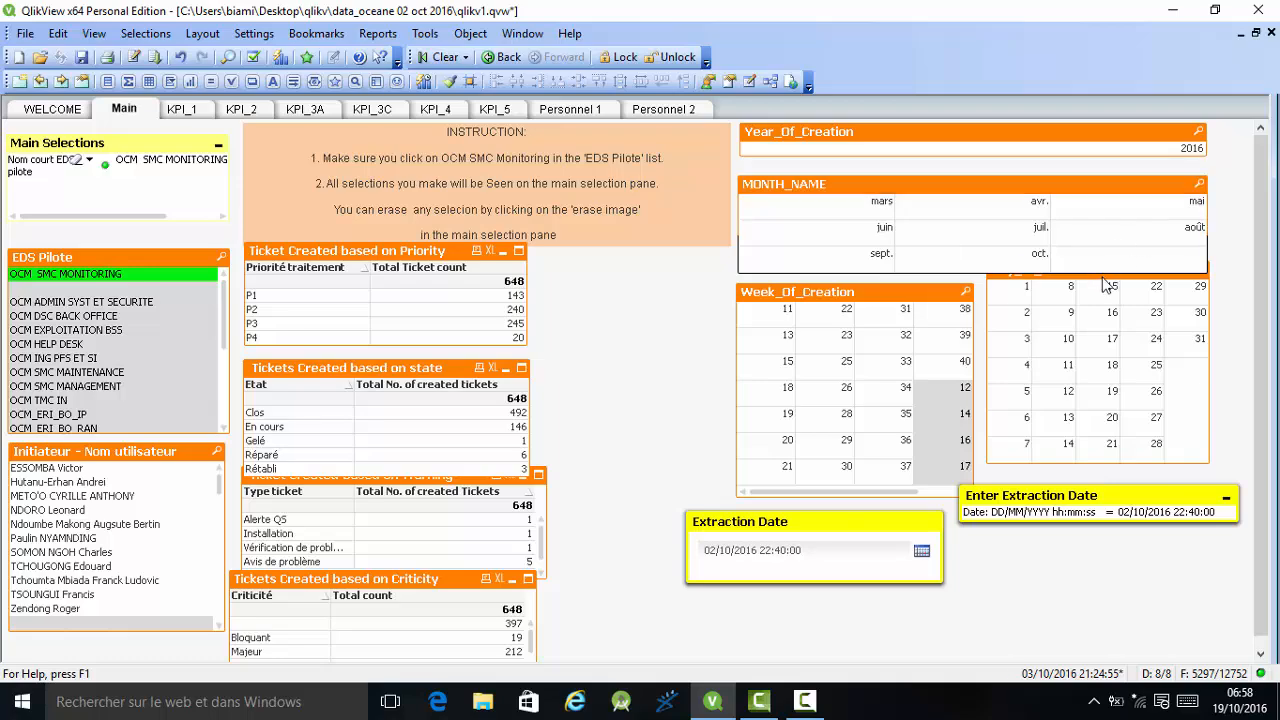
{"action": "left_click_drag", "start_coordinate": [1105, 282], "coordinate": [1115, 317]}
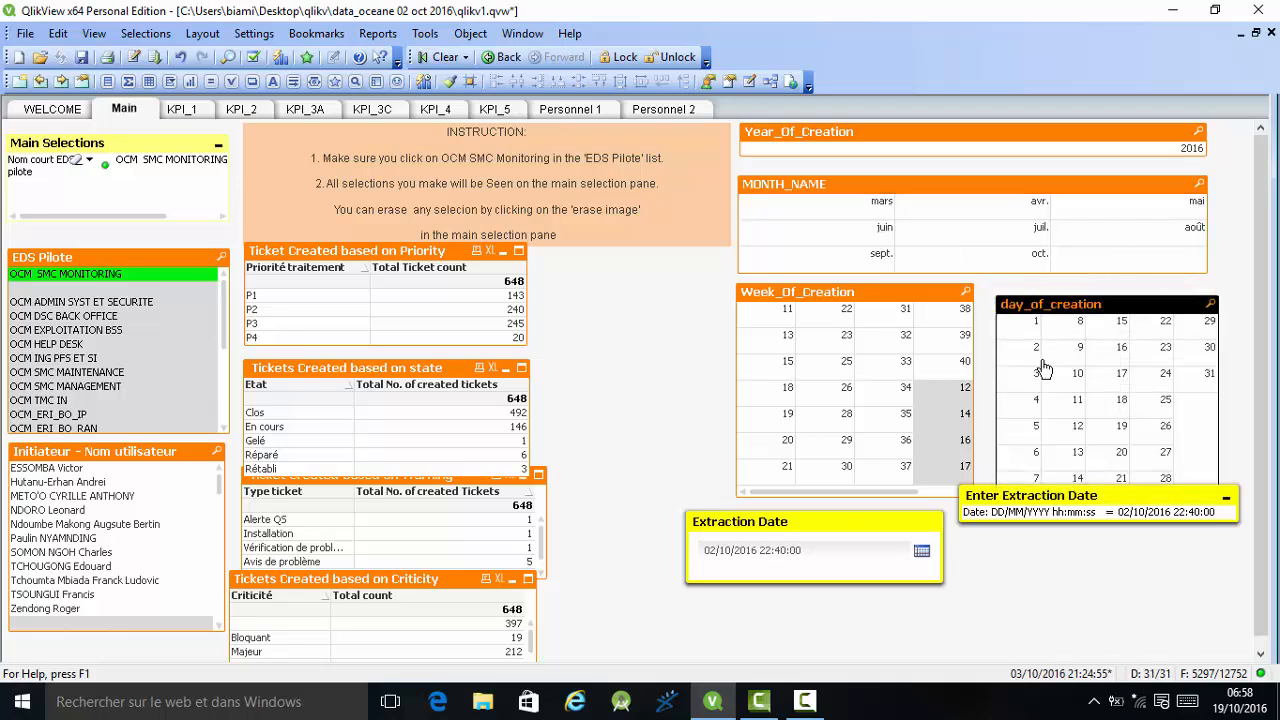
{"action": "left_click_drag", "start_coordinate": [1101, 510], "coordinate": [1125, 561]}
Filter the ticket tables to sept. and week 39, and clear the month and week selections again.
{"action": "left_click", "coordinate": [876, 262]}
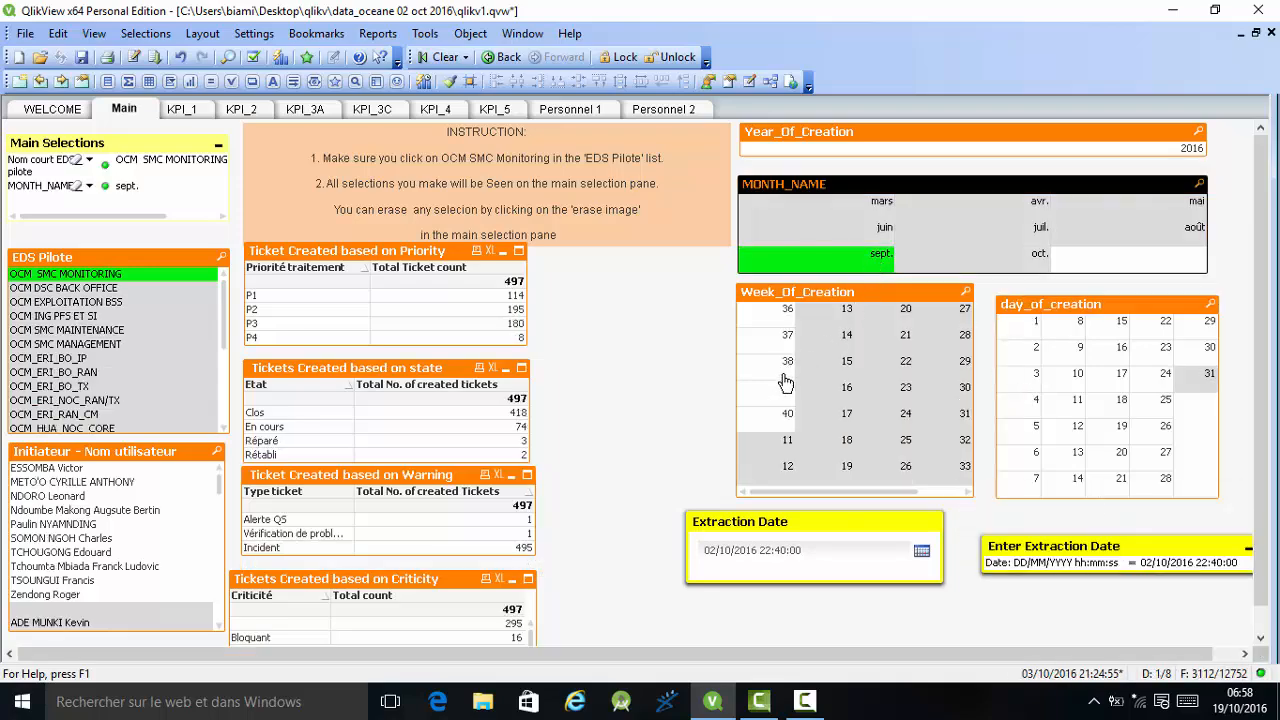
{"action": "left_click", "coordinate": [780, 395]}
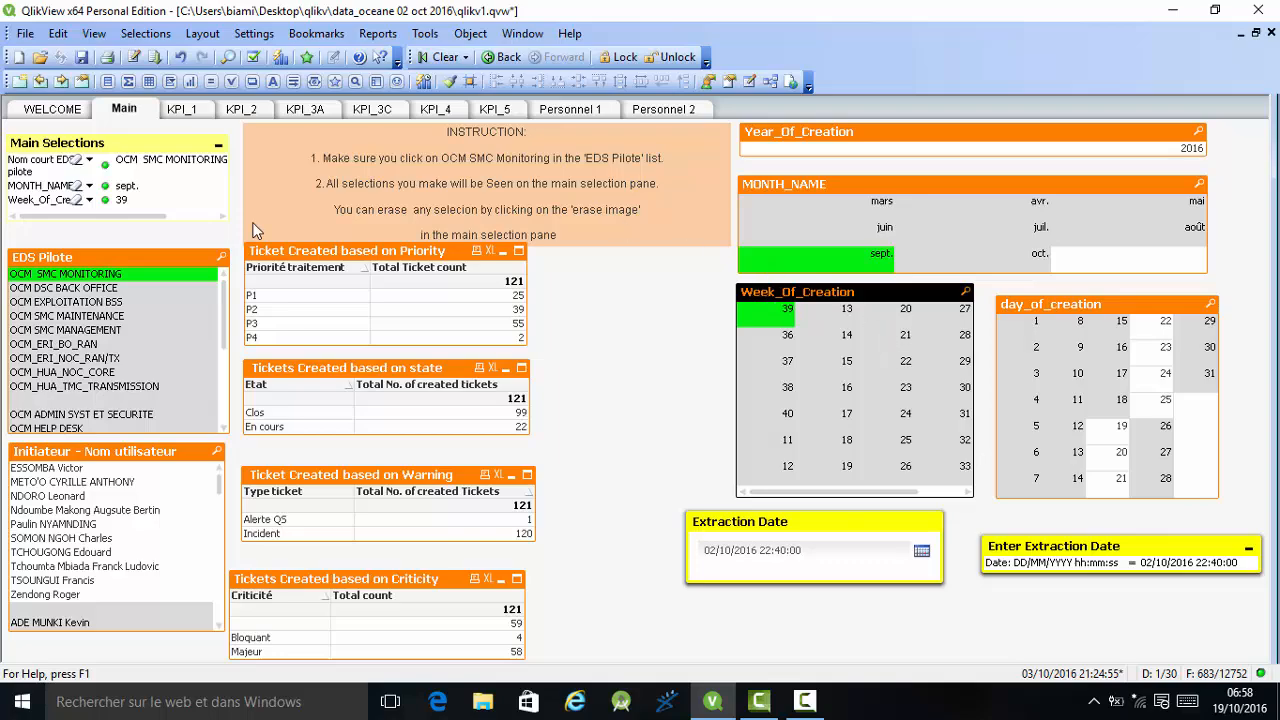
{"action": "left_click", "coordinate": [81, 200]}
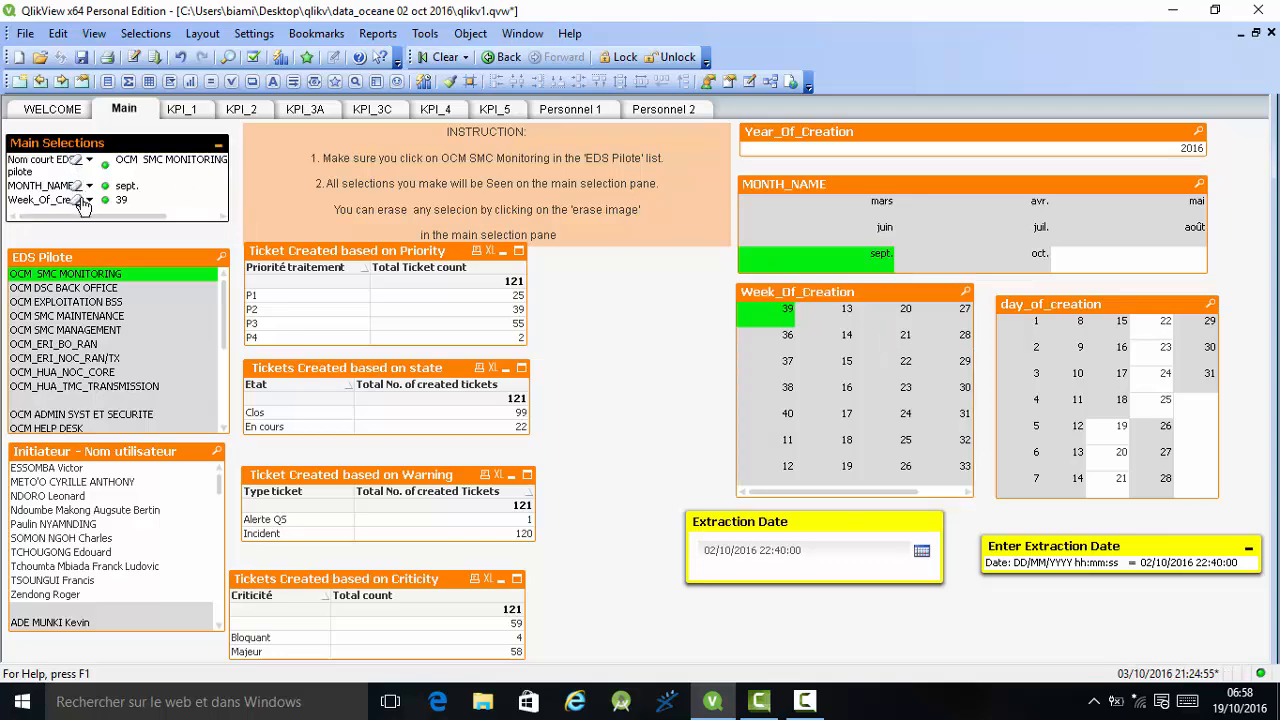
{"action": "left_click", "coordinate": [80, 188]}
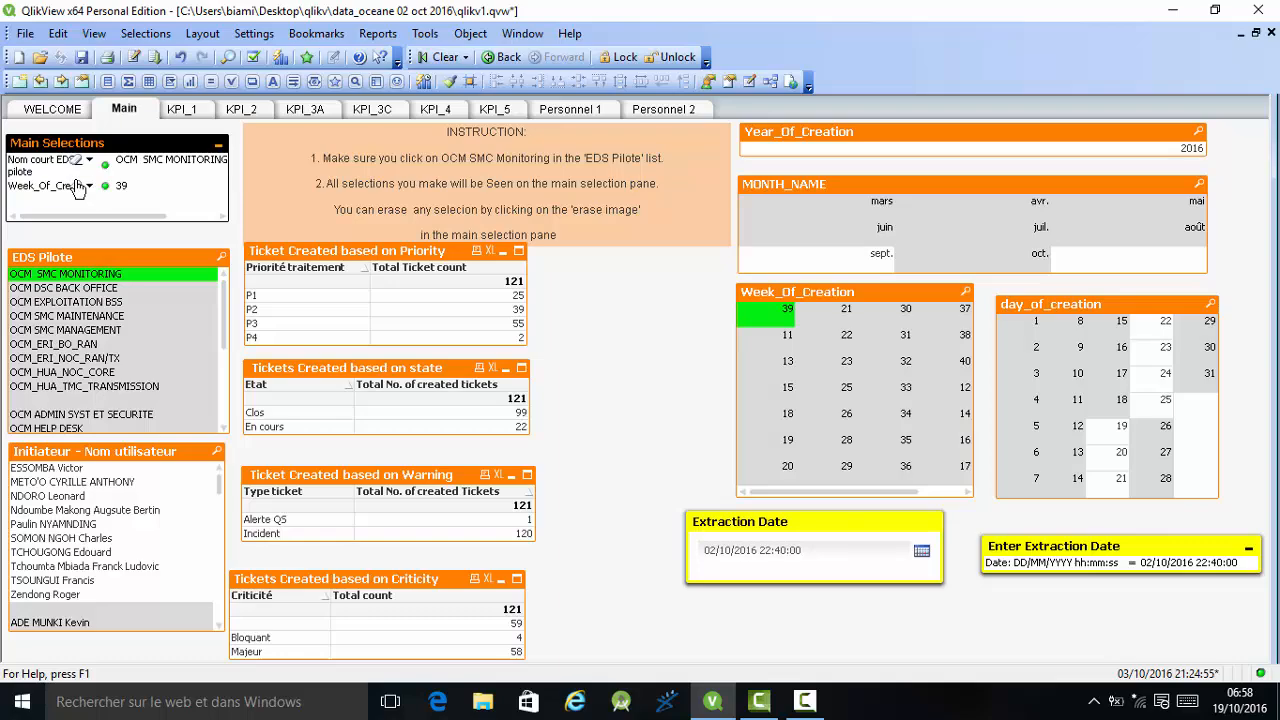
{"action": "left_click", "coordinate": [82, 188]}
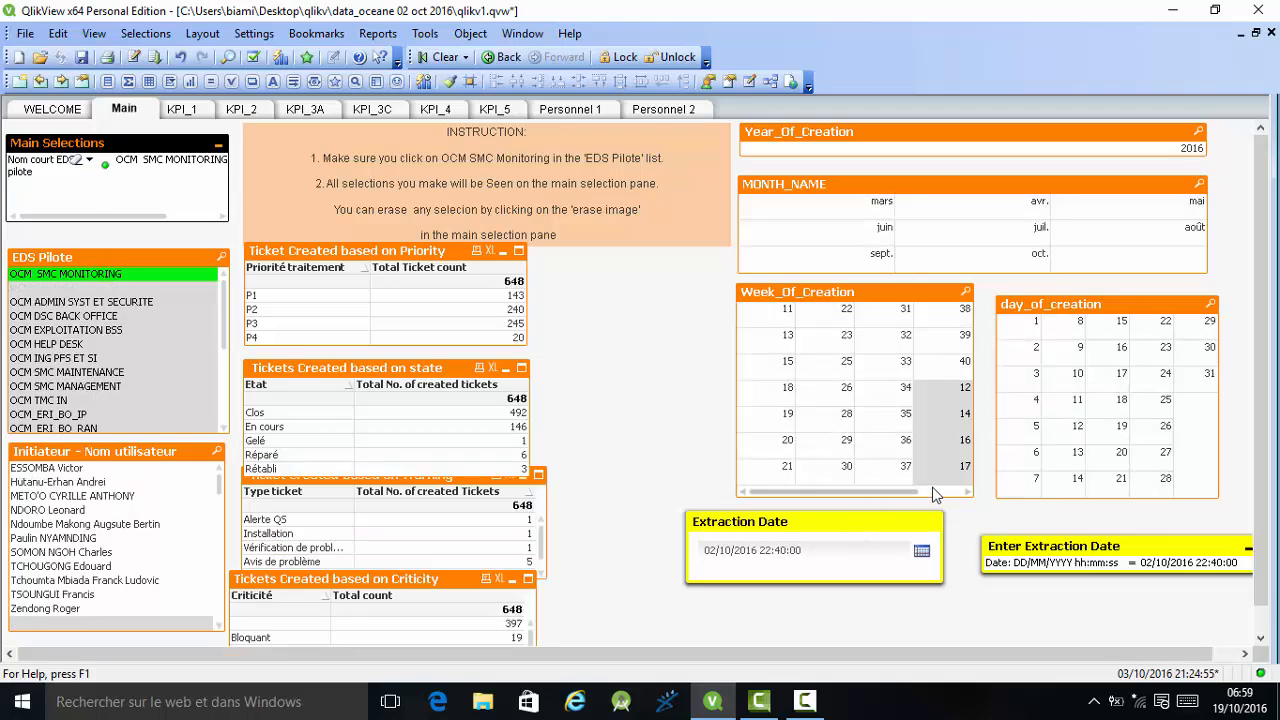
Examine the input style and variable choices in the Extraction Date calendar object's properties.
{"action": "right_click", "coordinate": [839, 521]}
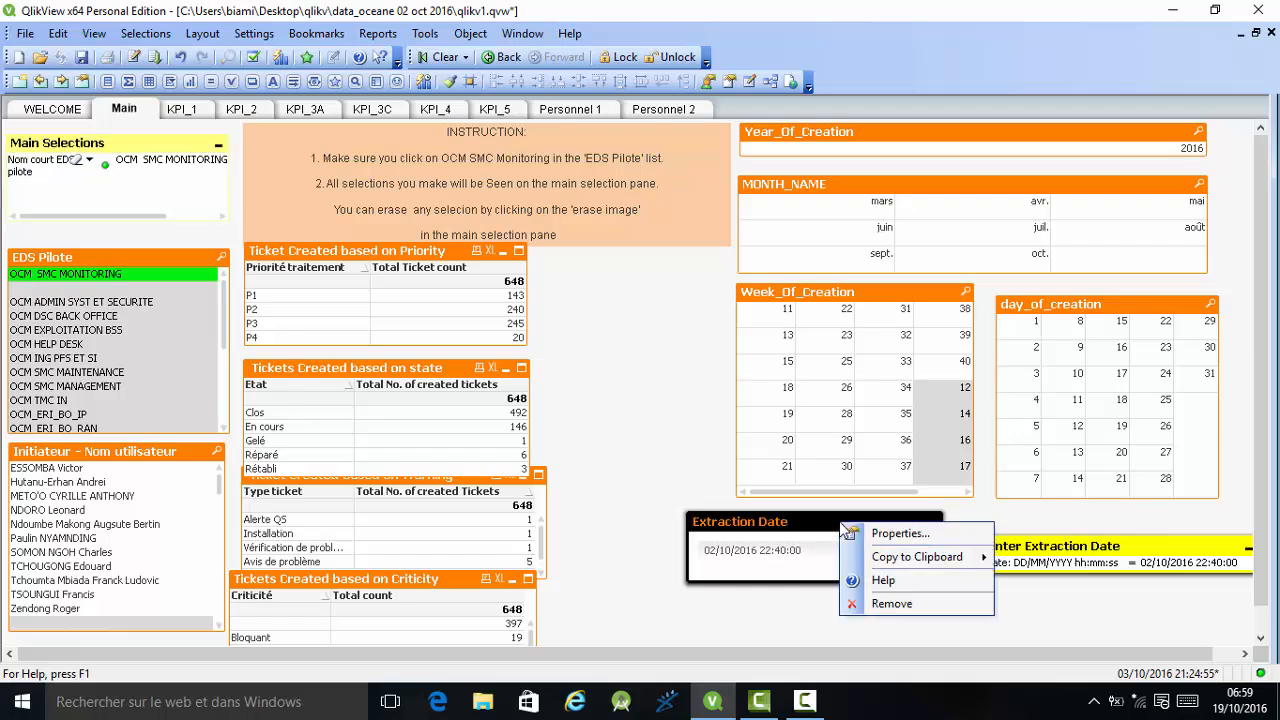
{"action": "left_click", "coordinate": [886, 534]}
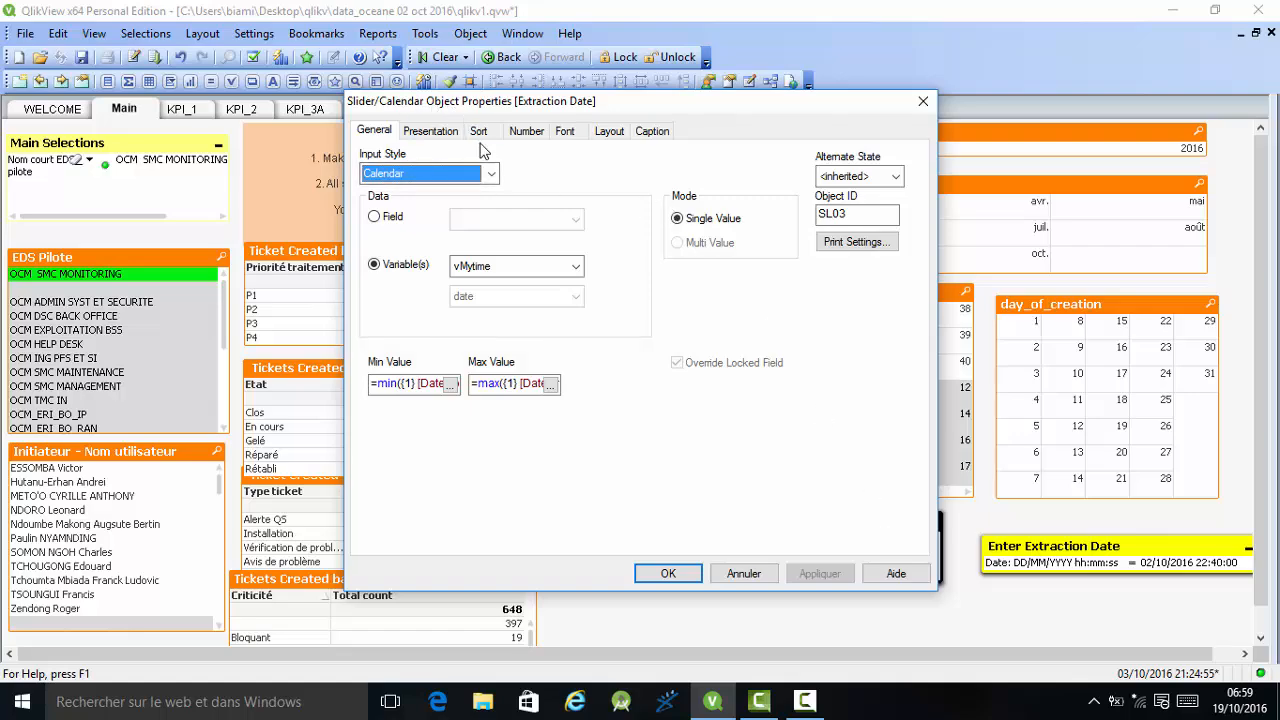
{"action": "left_click", "coordinate": [490, 177]}
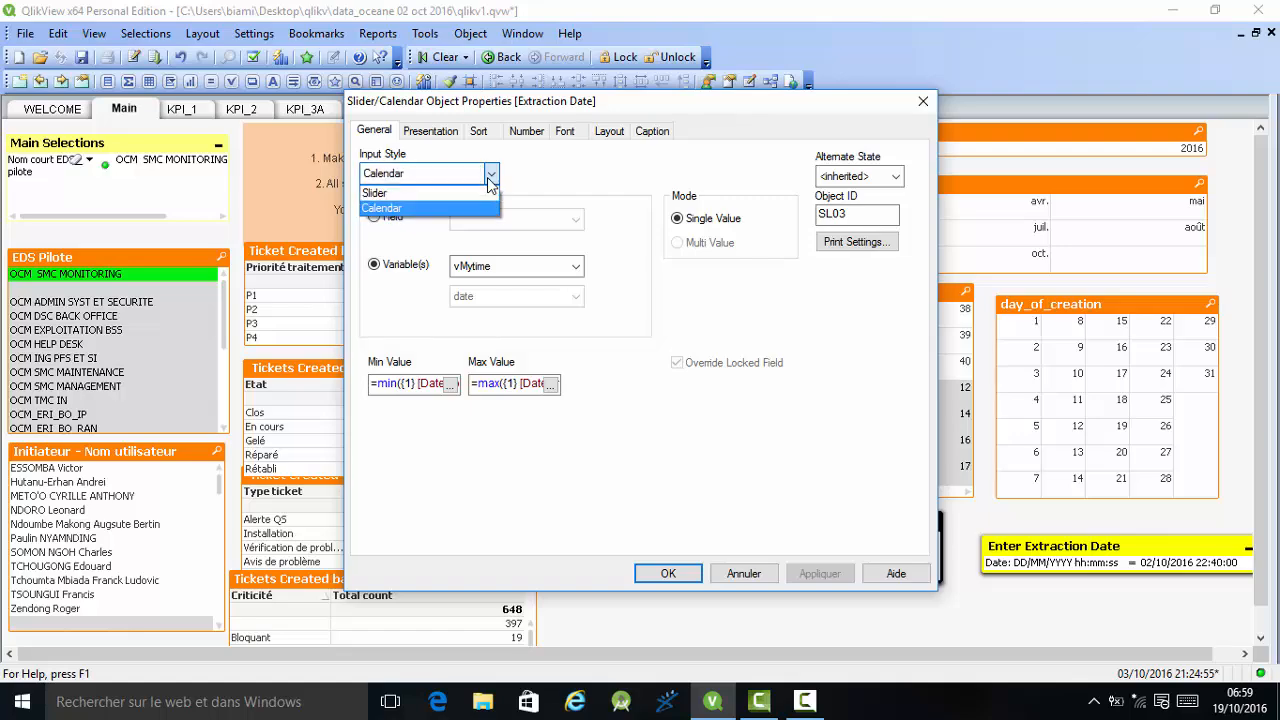
{"action": "left_click", "coordinate": [490, 180]}
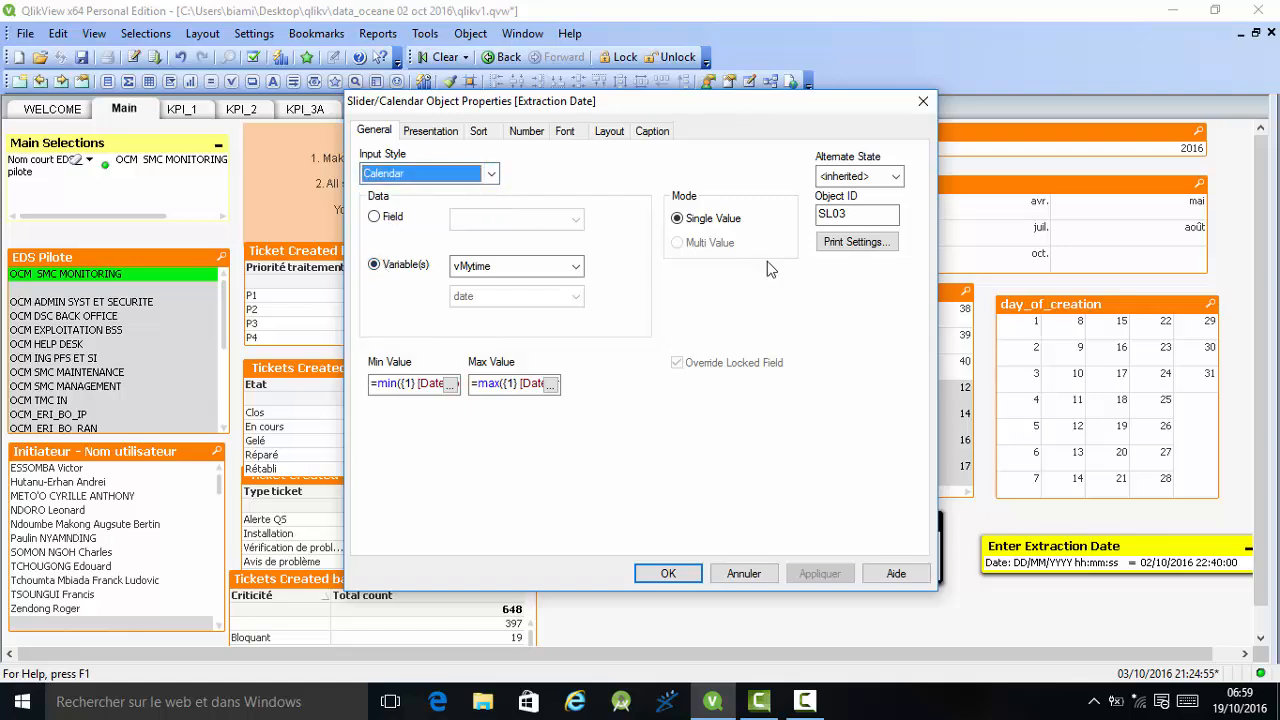
{"action": "left_click", "coordinate": [577, 268]}
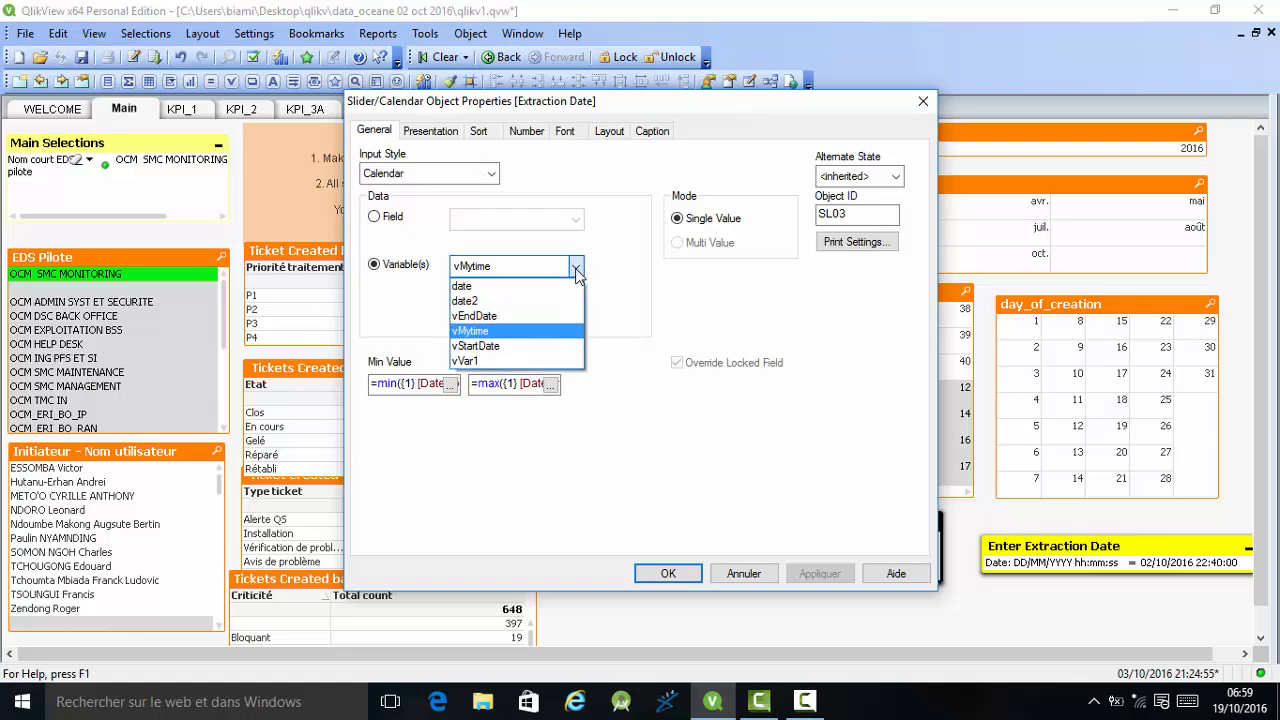
{"action": "left_click", "coordinate": [577, 270]}
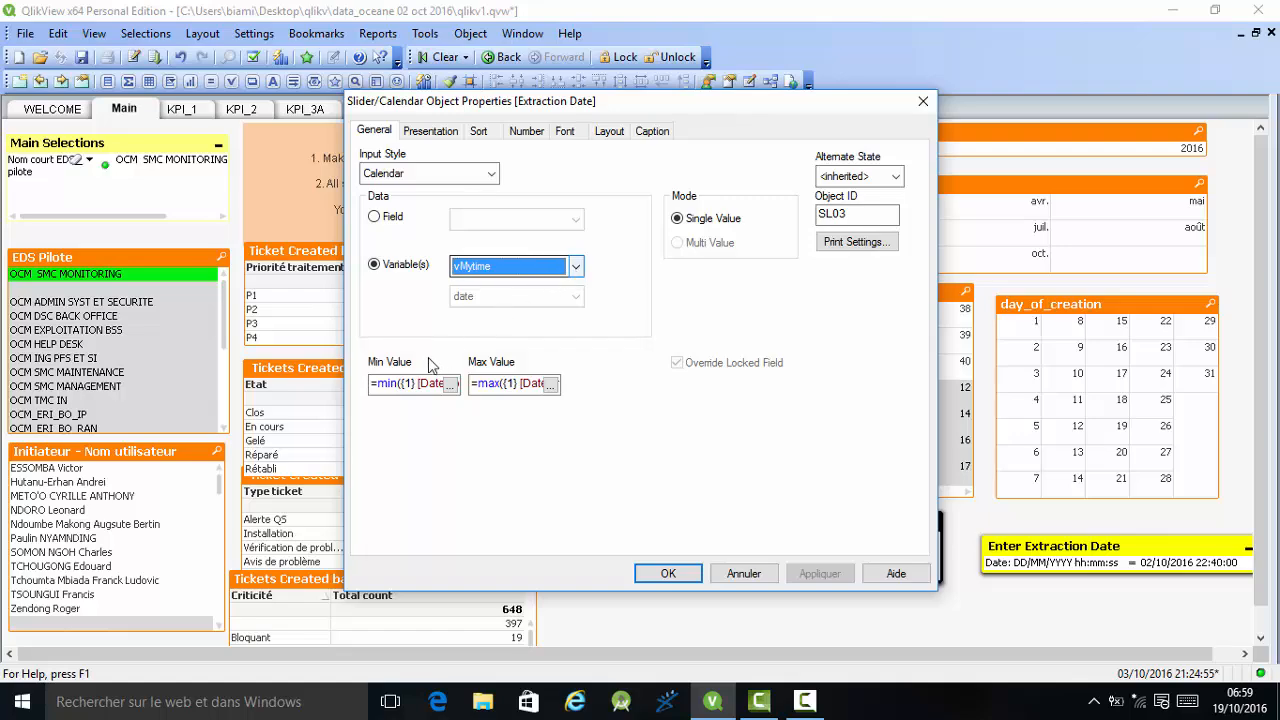
Inspect the Extraction Date calendar's minimum and maximum value expressions and close its properties without changes.
{"action": "left_click", "coordinate": [449, 384]}
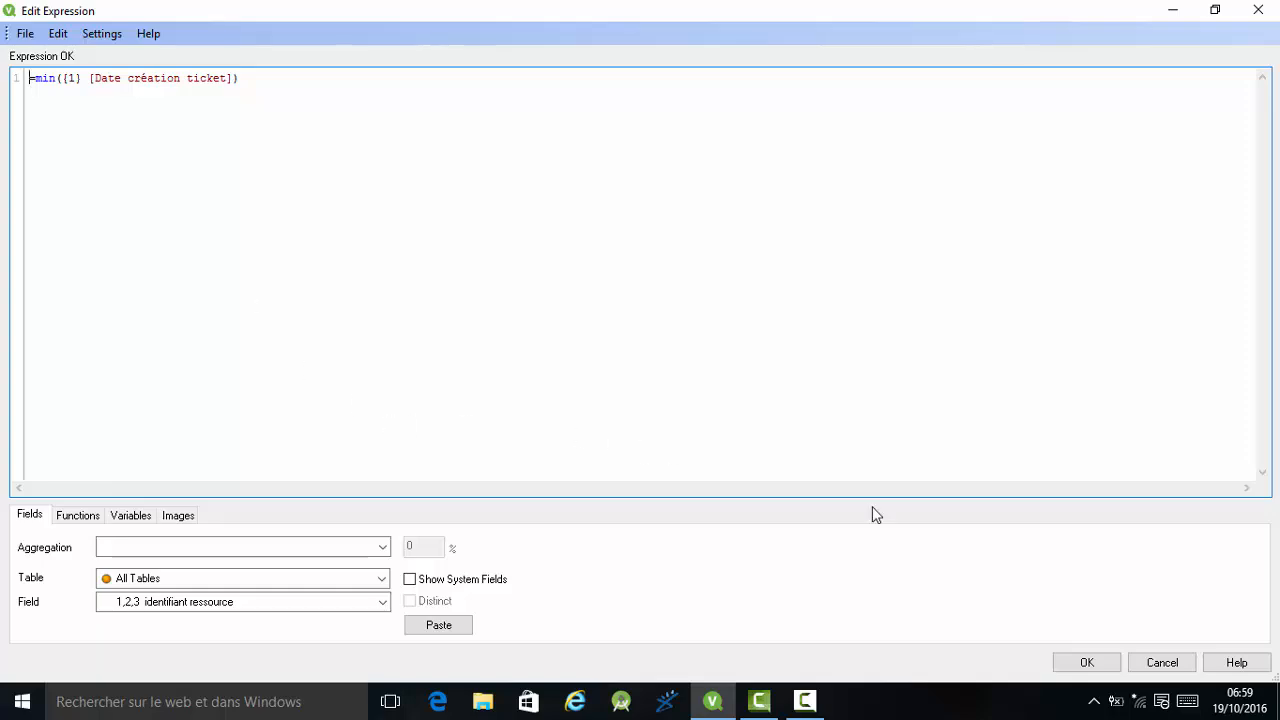
{"action": "left_click", "coordinate": [1086, 663]}
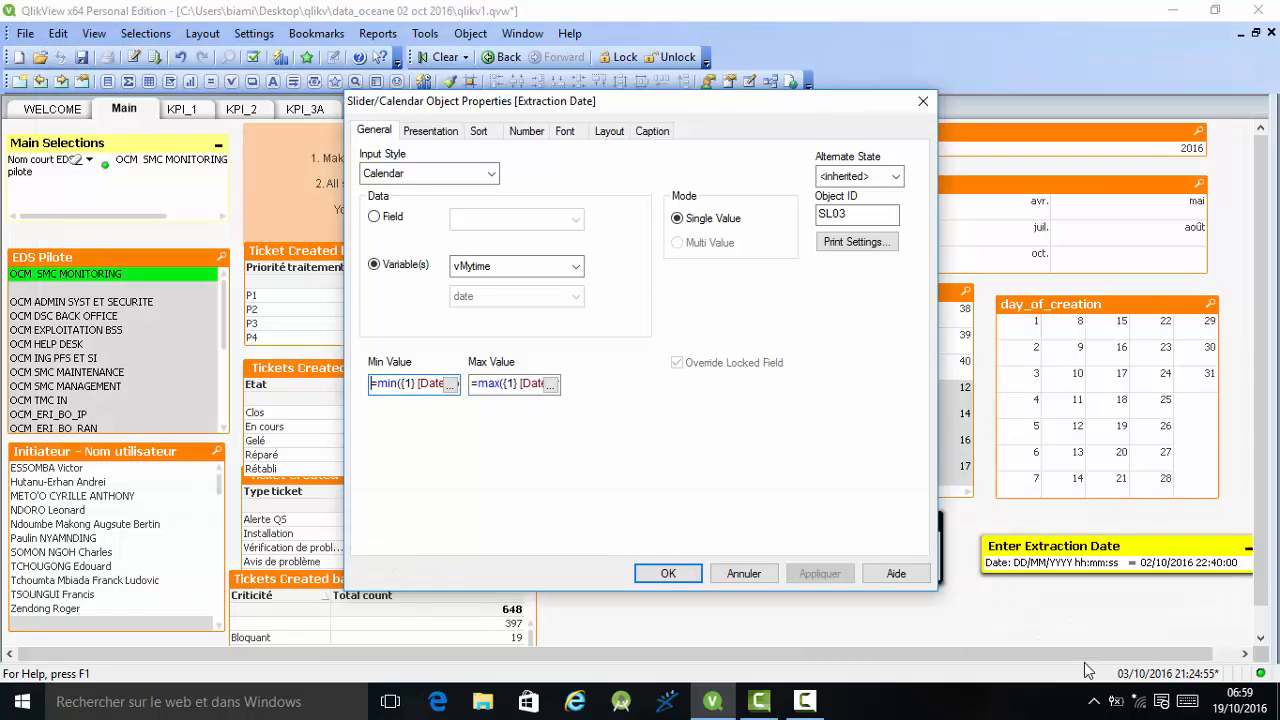
{"action": "left_click", "coordinate": [550, 386]}
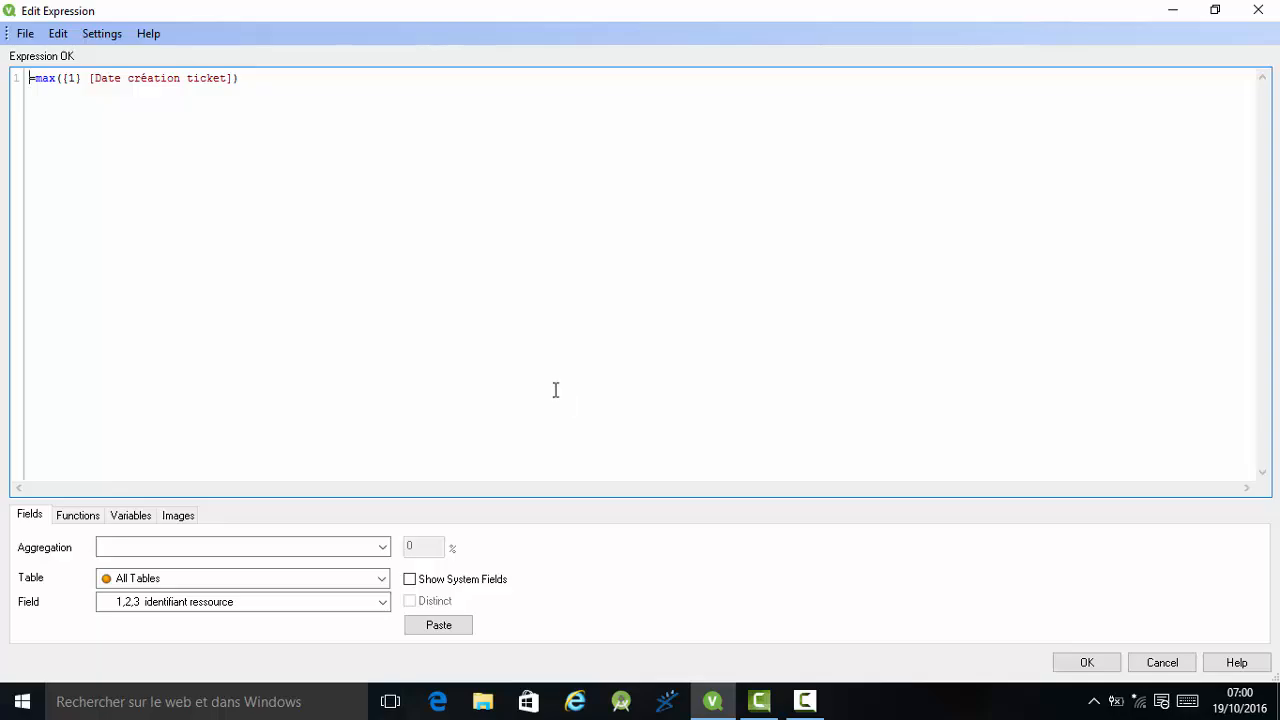
{"action": "left_click", "coordinate": [1087, 663]}
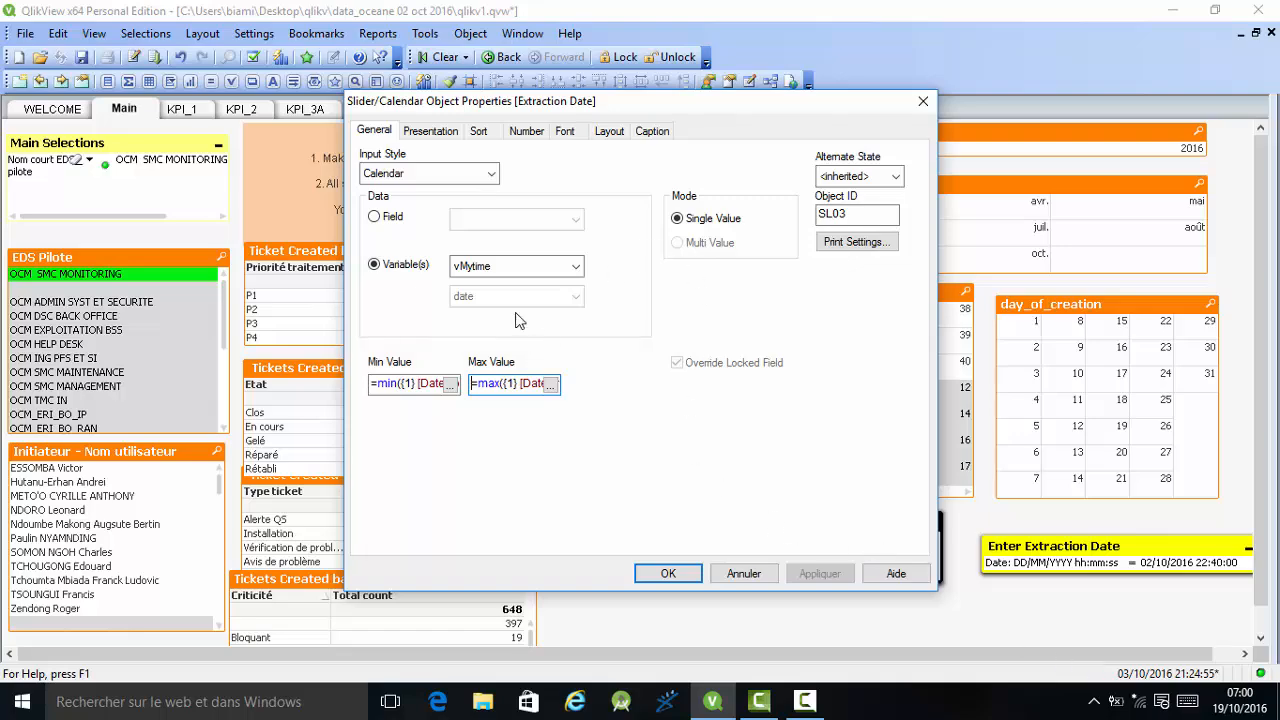
{"action": "left_click", "coordinate": [667, 574]}
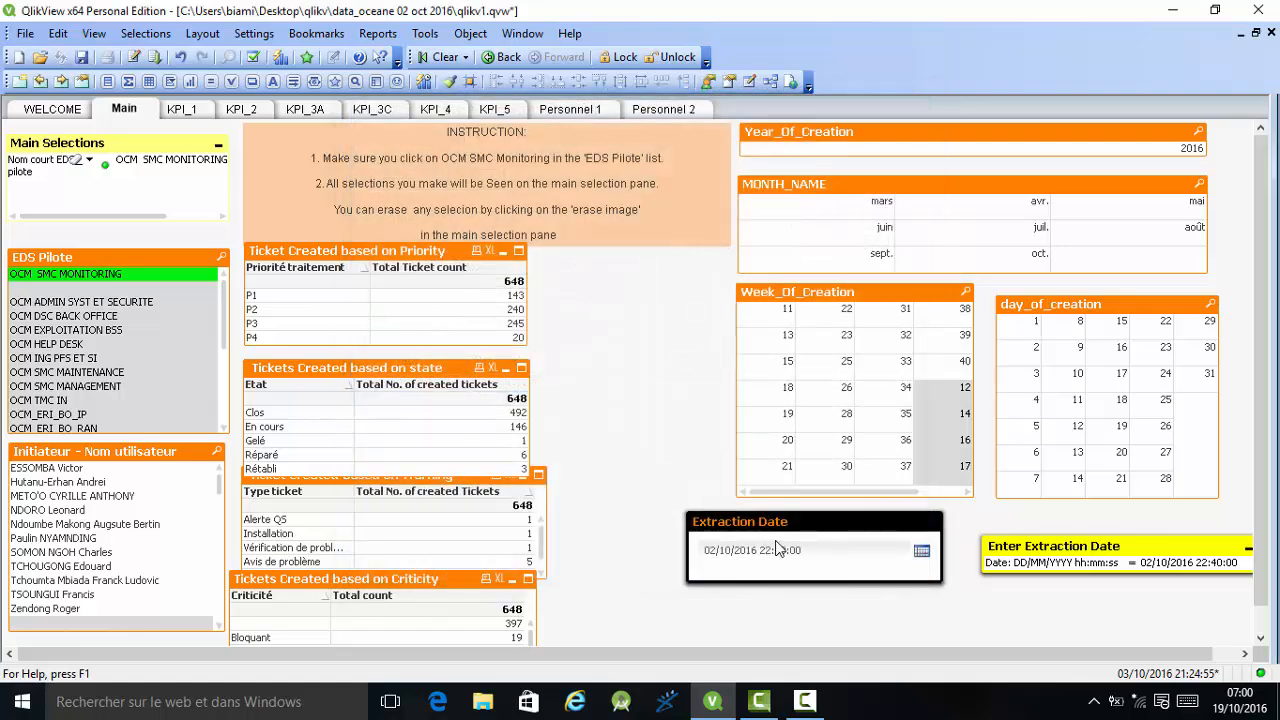
Pick 2 oct. 2016 in the Extraction Date calendar and try choosing a date from it once more.
{"action": "left_click", "coordinate": [921, 553]}
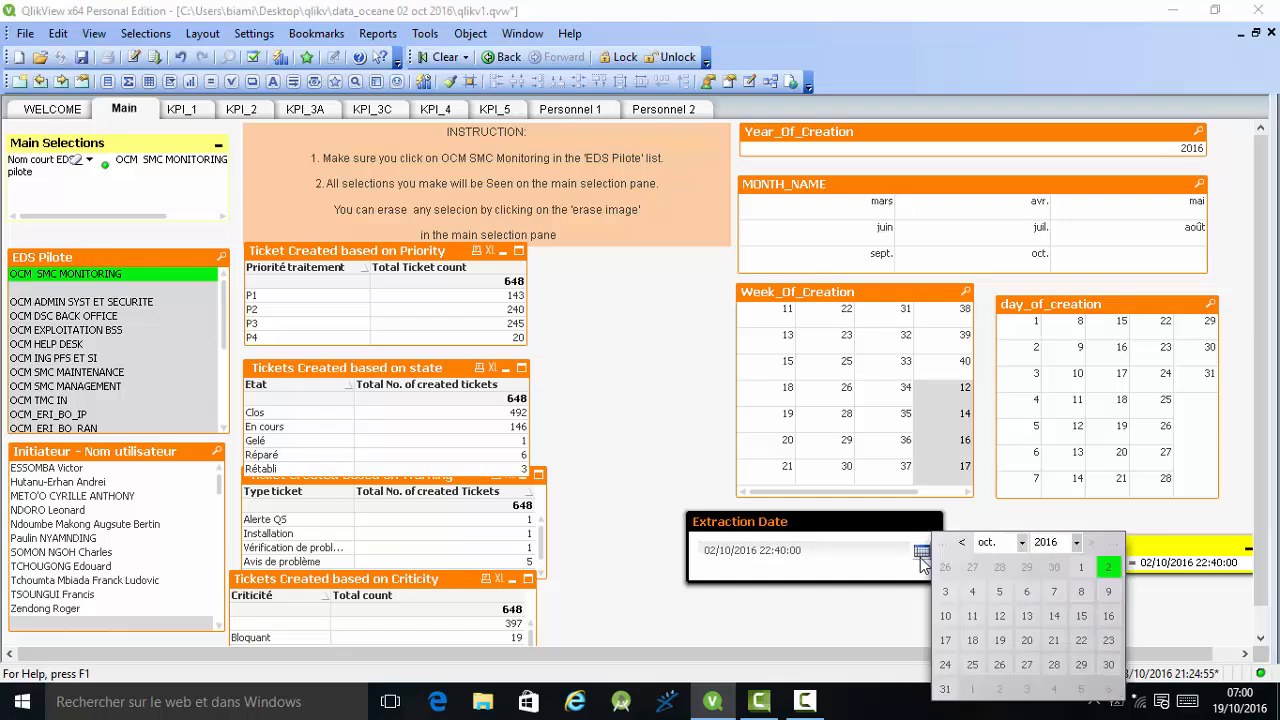
{"action": "left_click", "coordinate": [1107, 572]}
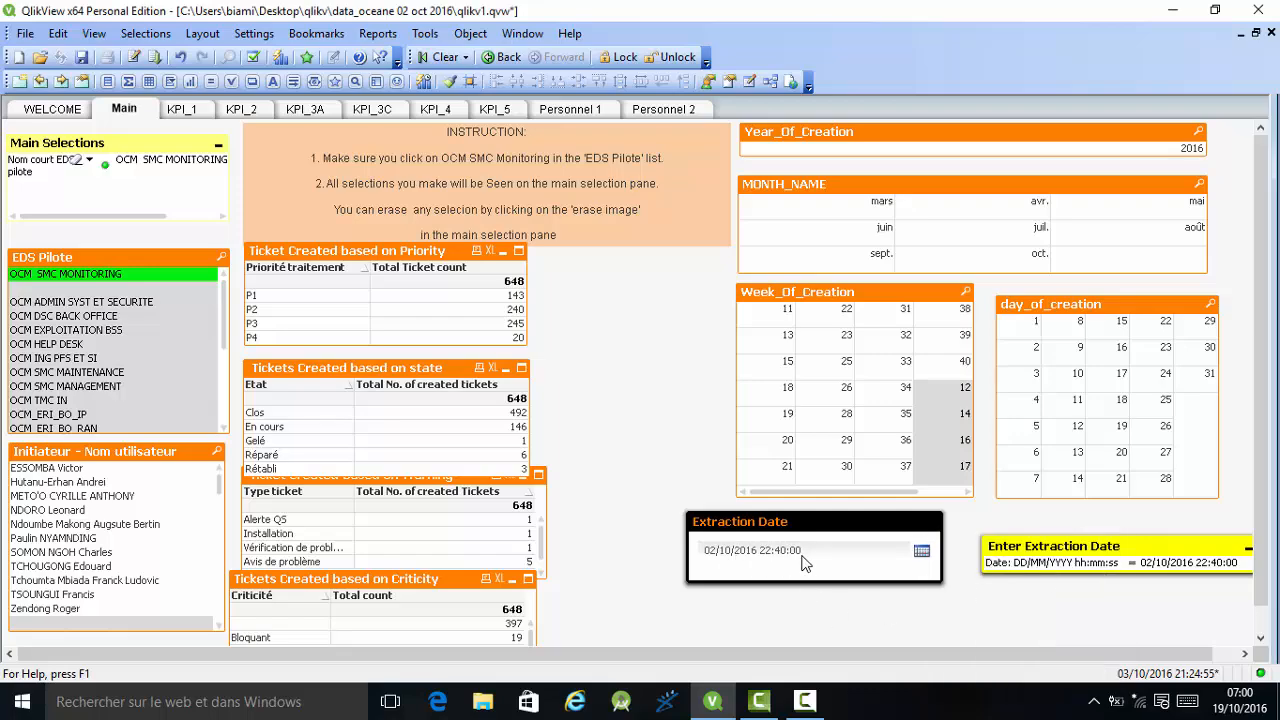
{"action": "left_click", "coordinate": [915, 555]}
{"action": "left_click", "coordinate": [1104, 591]}
Examine the Enter Extraction Date input box's properties, covering its displayed variable, presentation, input constraints and number format.
{"action": "left_click", "coordinate": [1097, 553]}
{"action": "right_click", "coordinate": [1097, 553]}
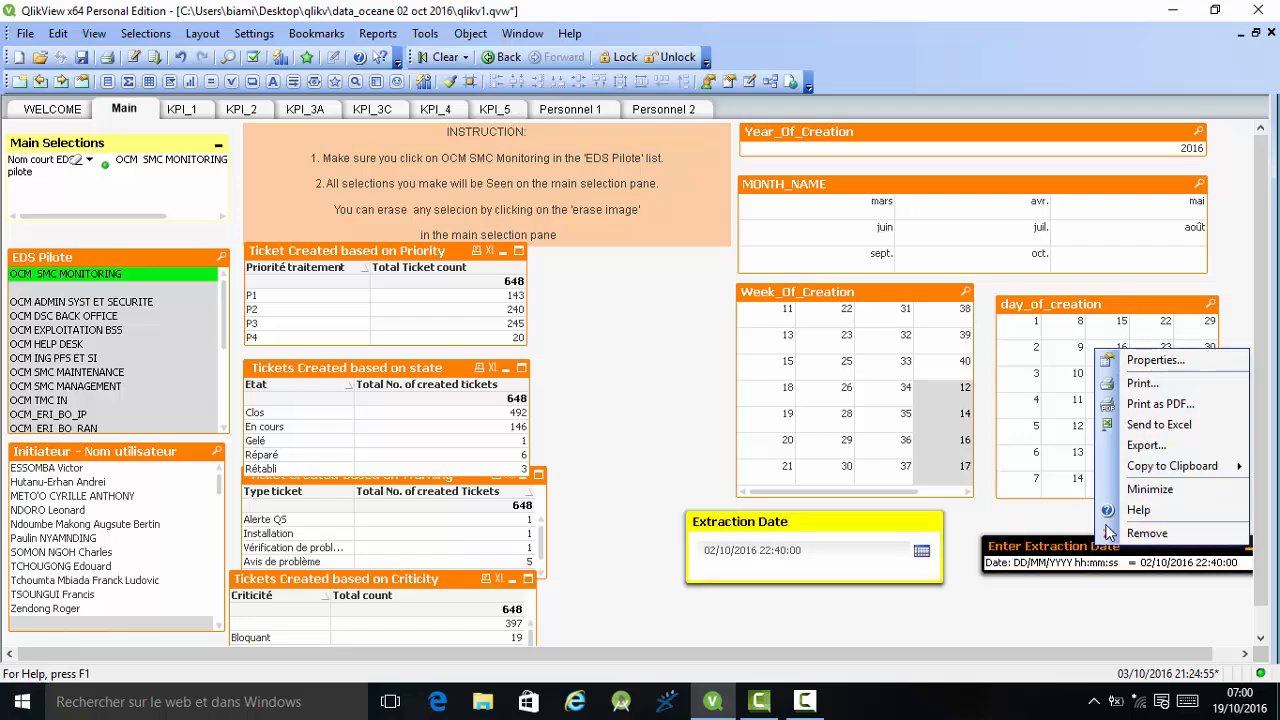
{"action": "left_click", "coordinate": [1188, 360]}
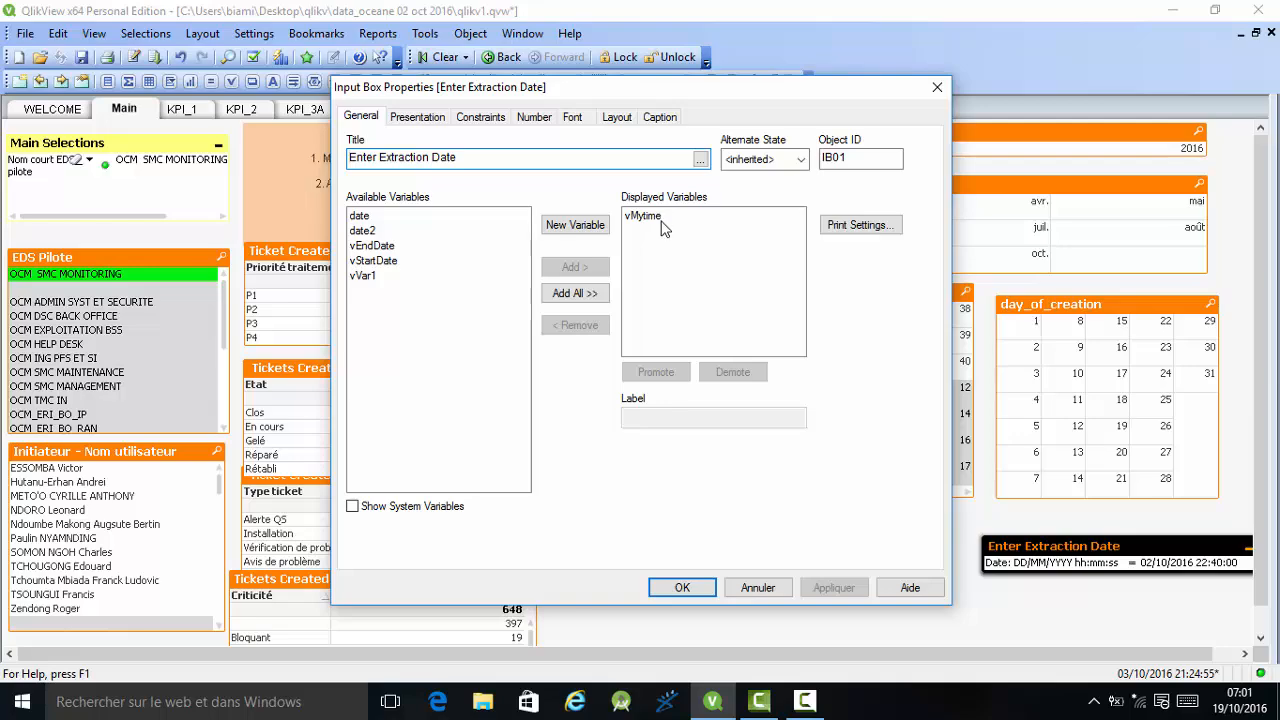
{"action": "left_click", "coordinate": [413, 120]}
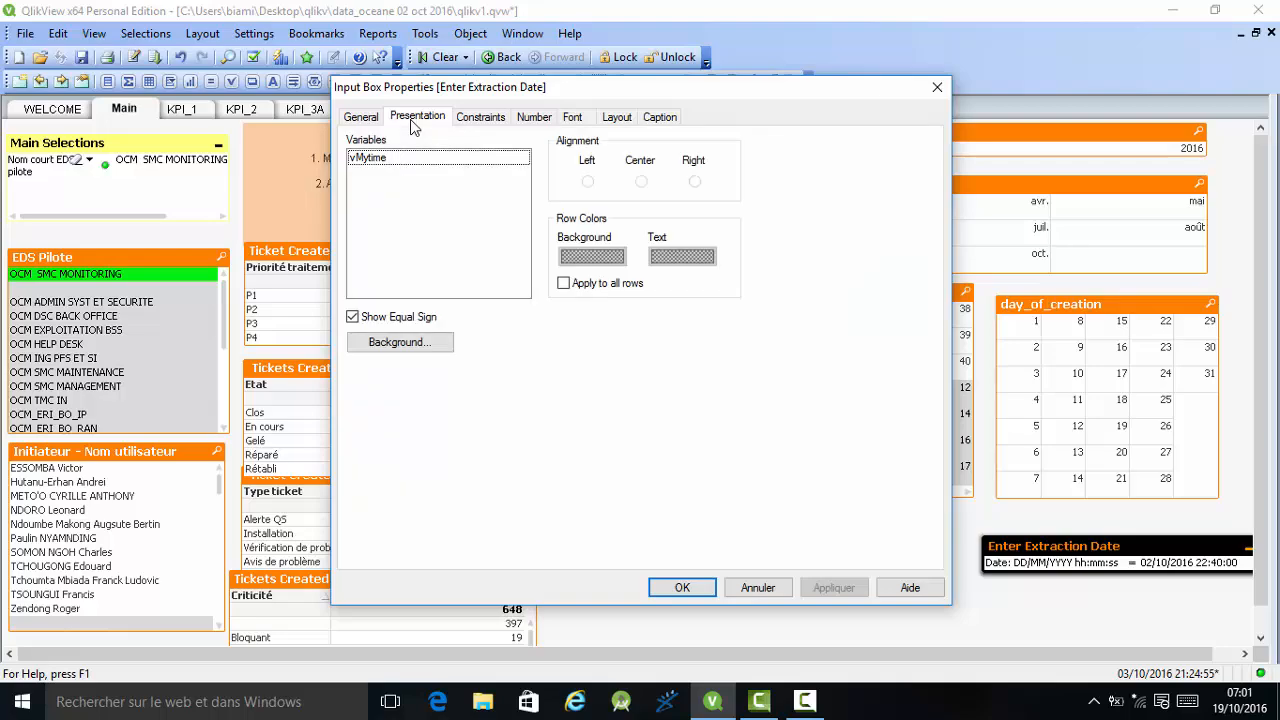
{"action": "left_click", "coordinate": [477, 118]}
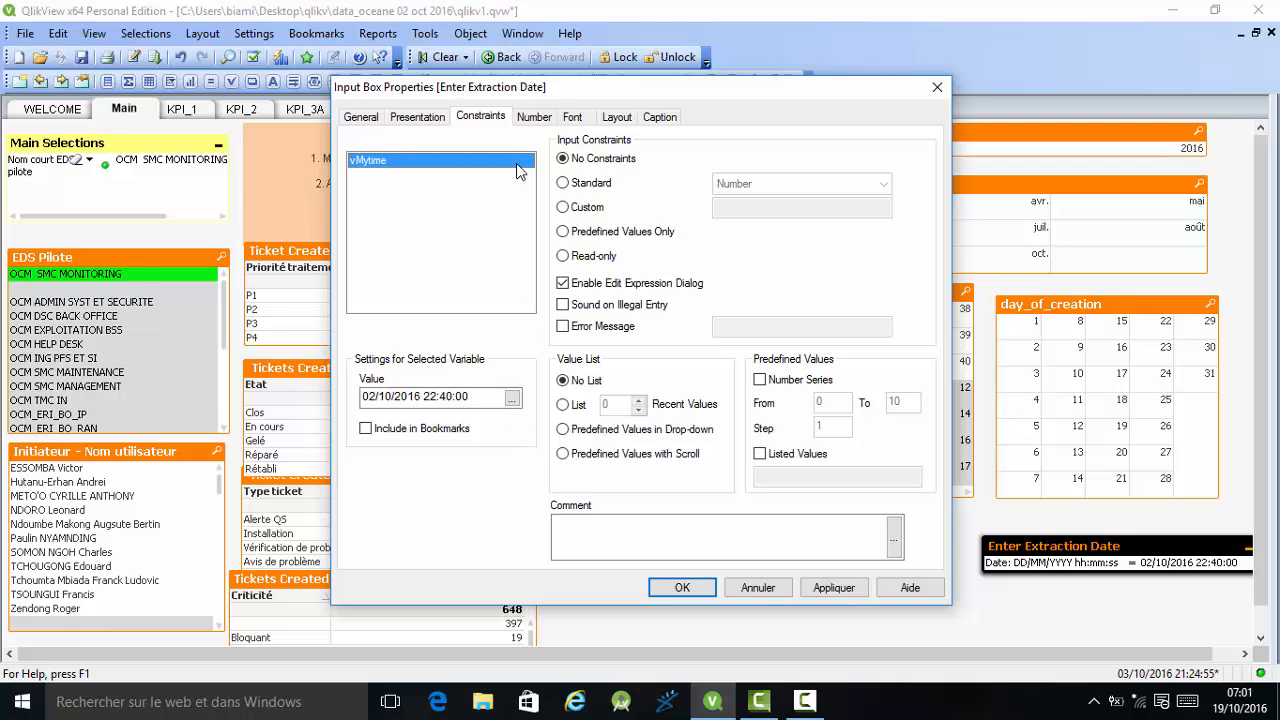
{"action": "left_click", "coordinate": [530, 117]}
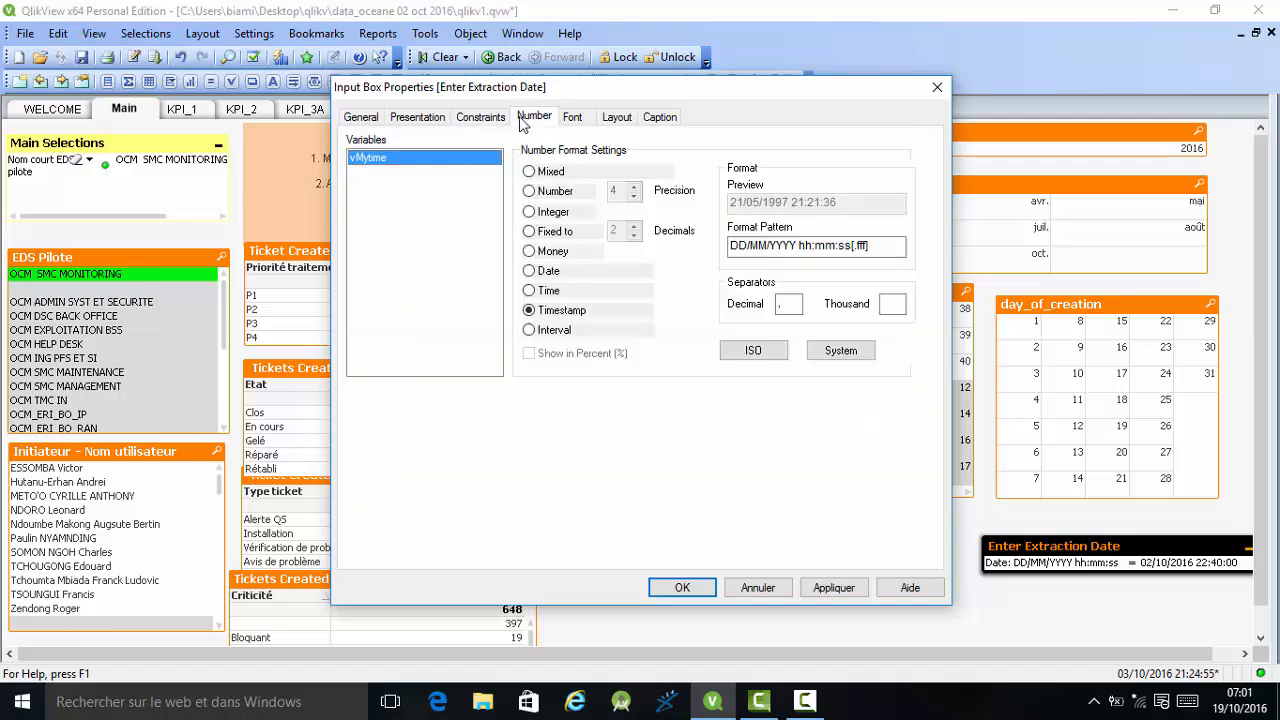
{"action": "left_click", "coordinate": [475, 119]}
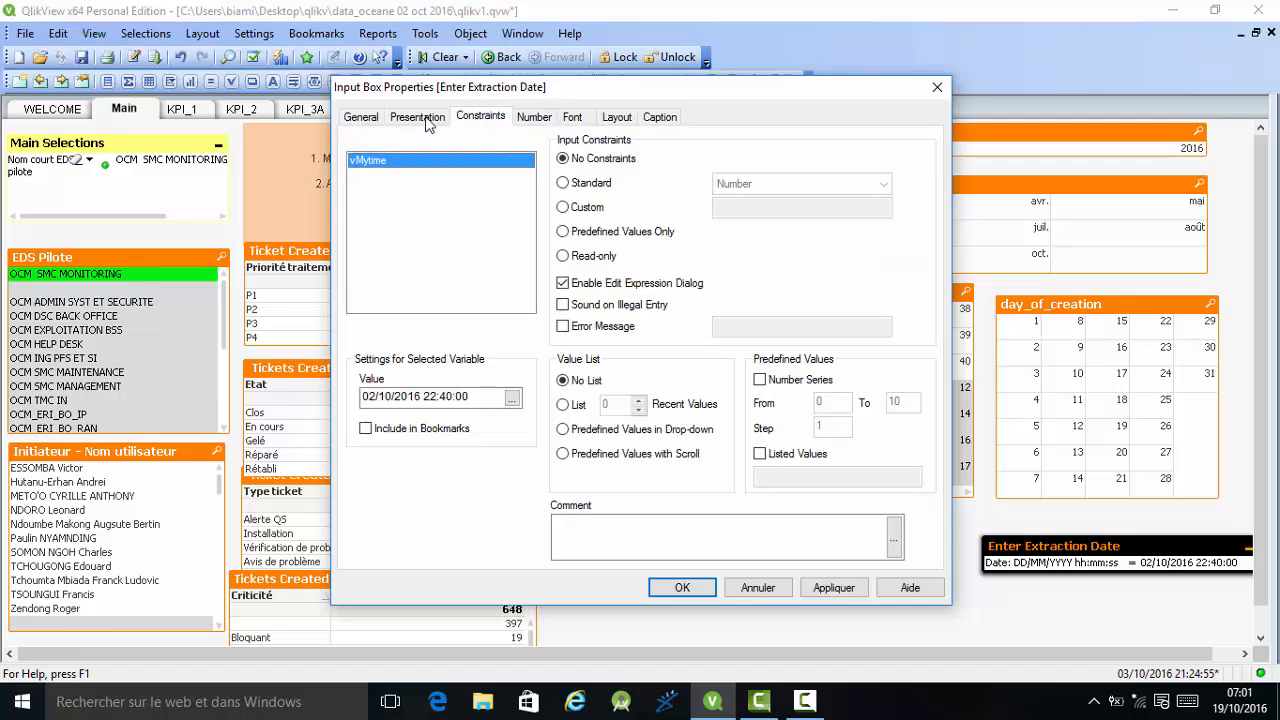
Review the input box's vMytime value and timestamp format pattern again, along with its font, layout and caption settings.
{"action": "left_click", "coordinate": [362, 118]}
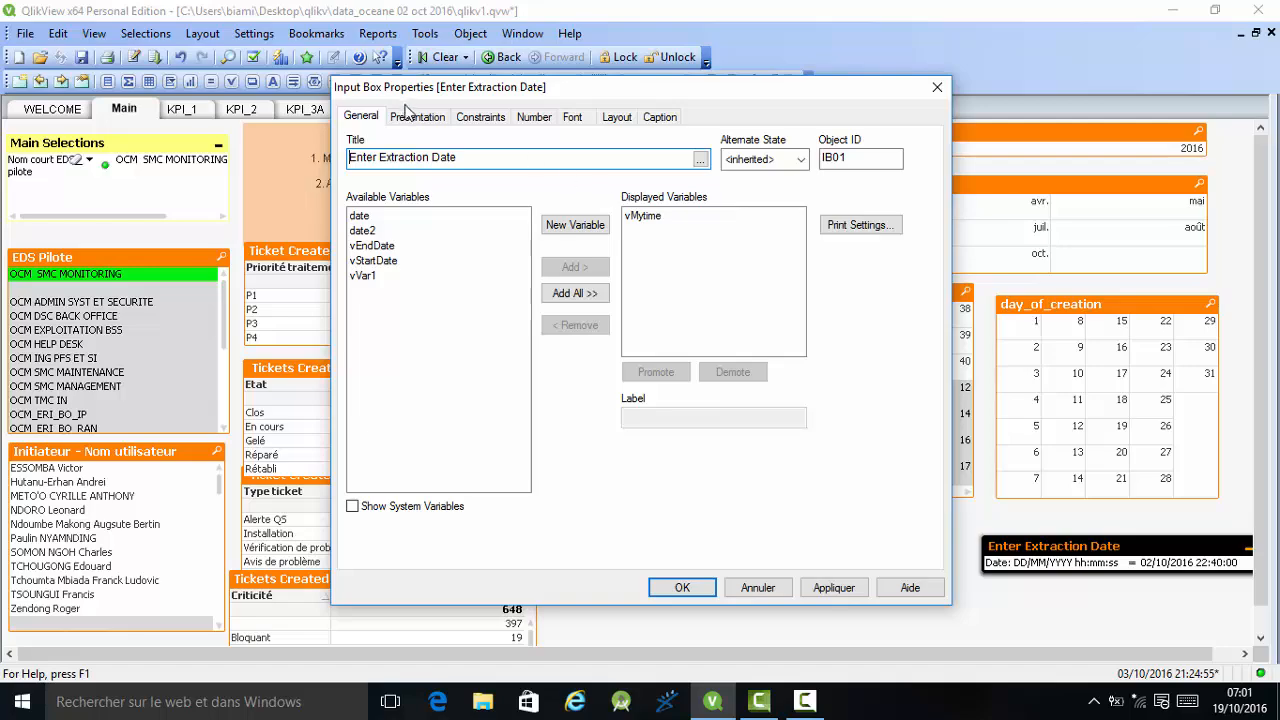
{"action": "left_click", "coordinate": [410, 119]}
{"action": "left_click", "coordinate": [483, 119]}
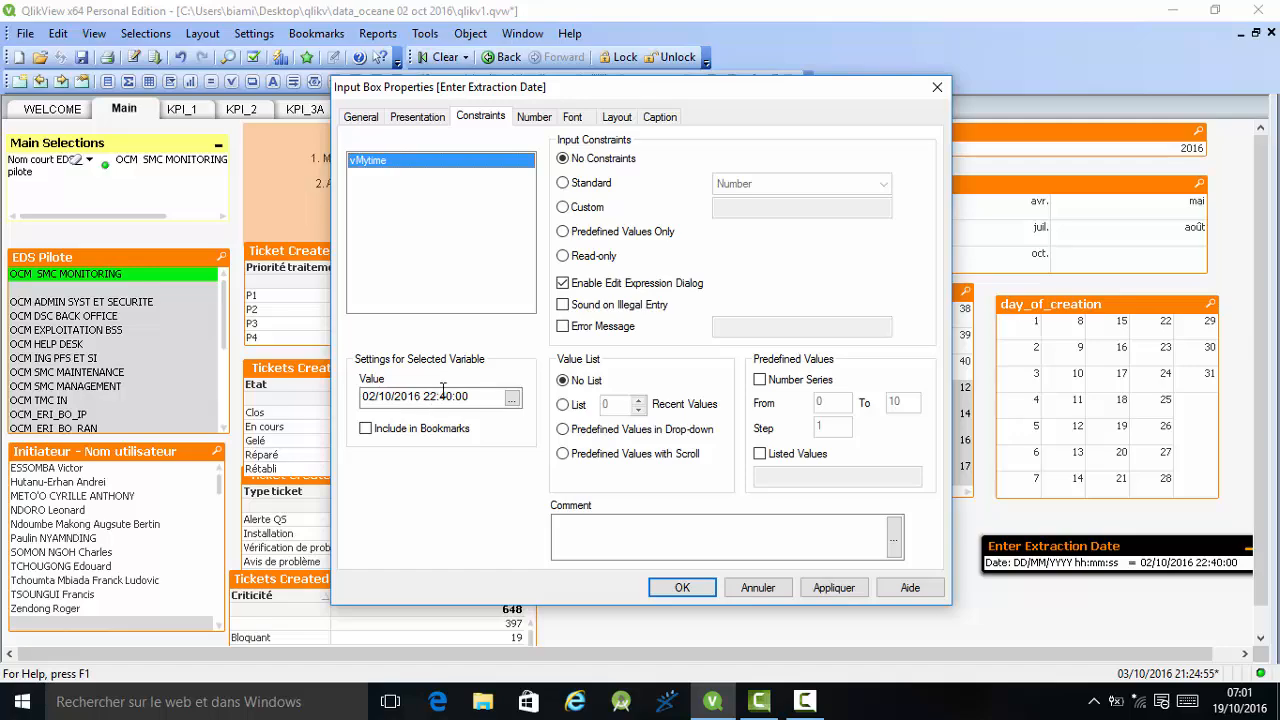
{"action": "left_click", "coordinate": [537, 117]}
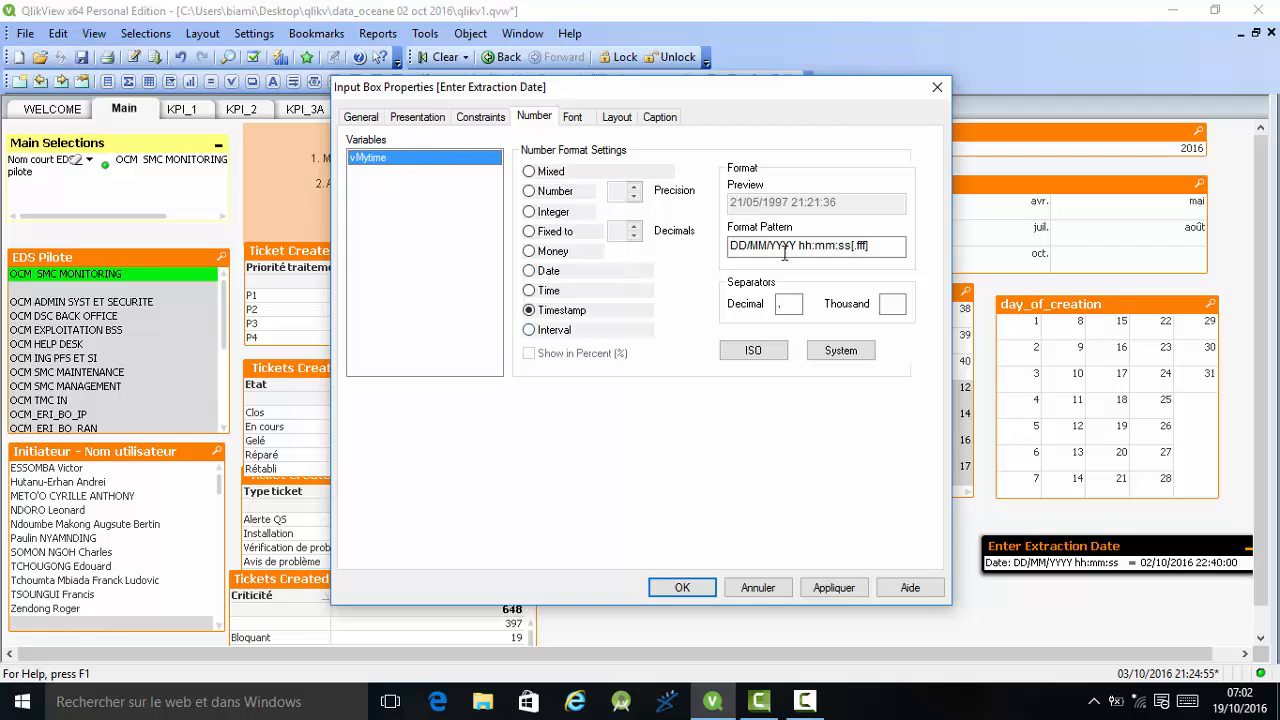
{"action": "left_click", "coordinate": [585, 128]}
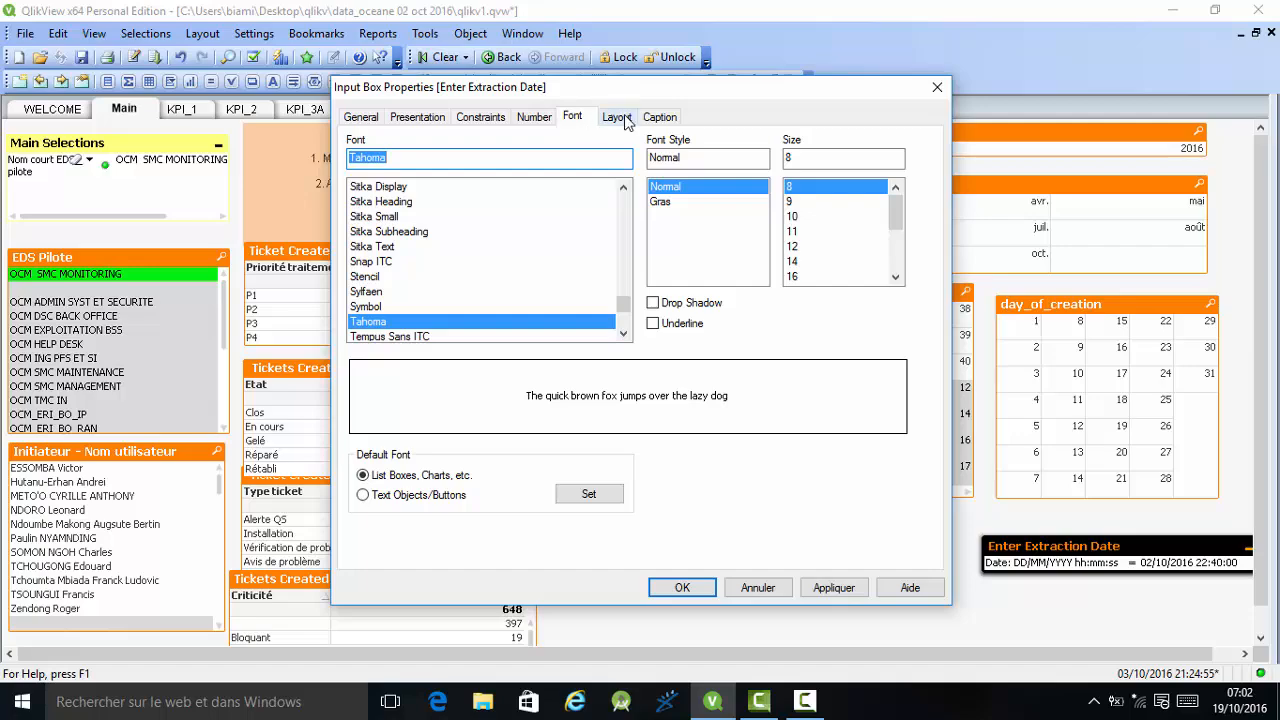
{"action": "left_click", "coordinate": [620, 118]}
{"action": "left_click", "coordinate": [659, 117]}
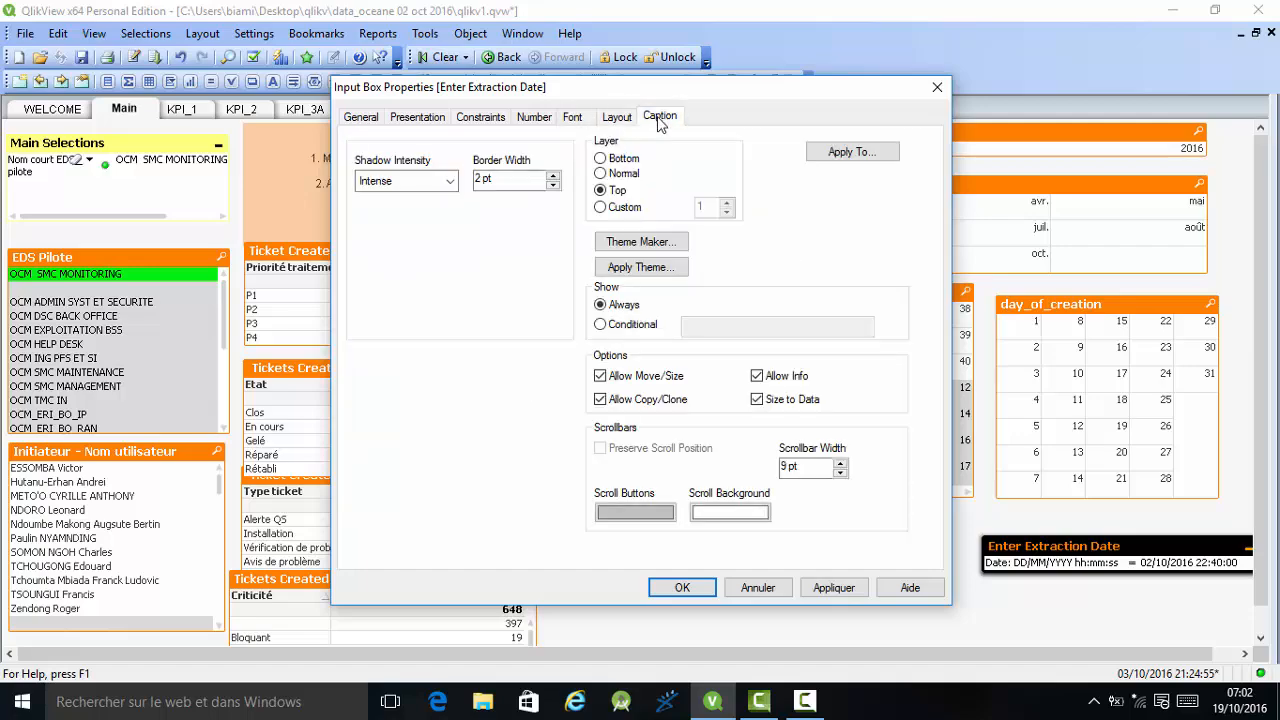
Close the input box properties without changes and set the Enter Extraction Date value to 01/10/2016 22:40:00.
{"action": "left_click", "coordinate": [936, 88]}
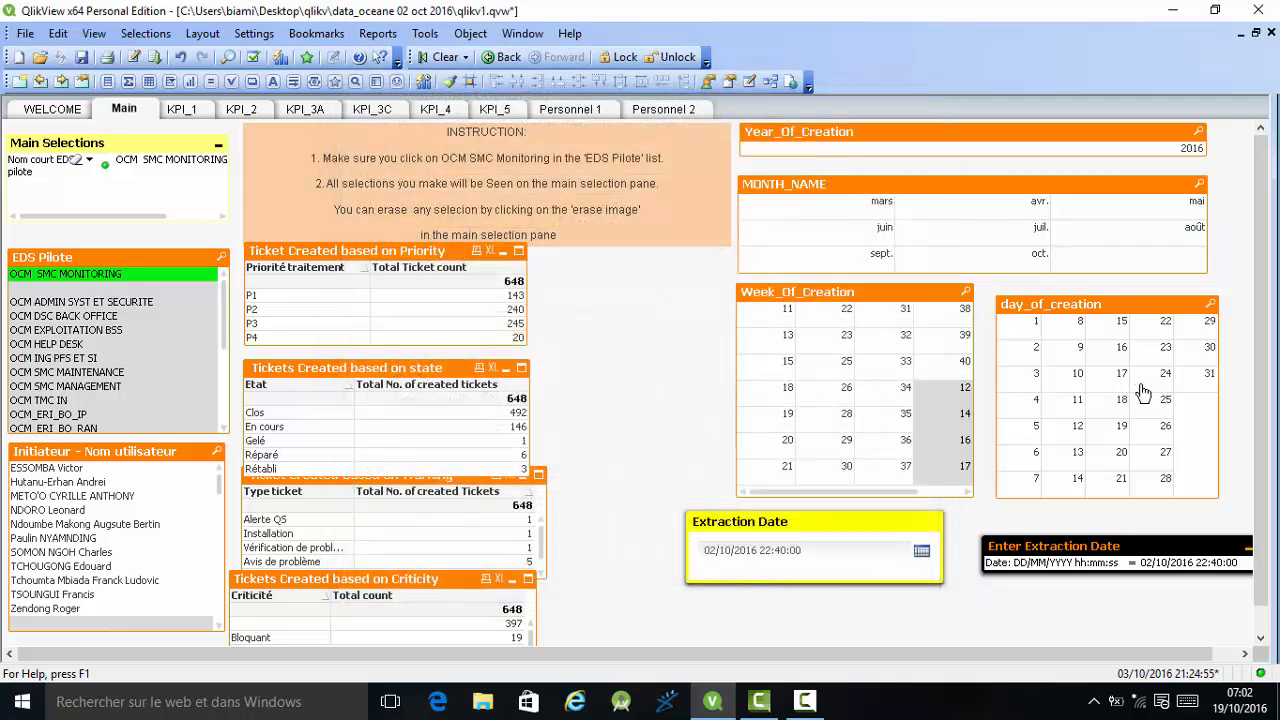
{"action": "left_click", "coordinate": [1150, 563]}
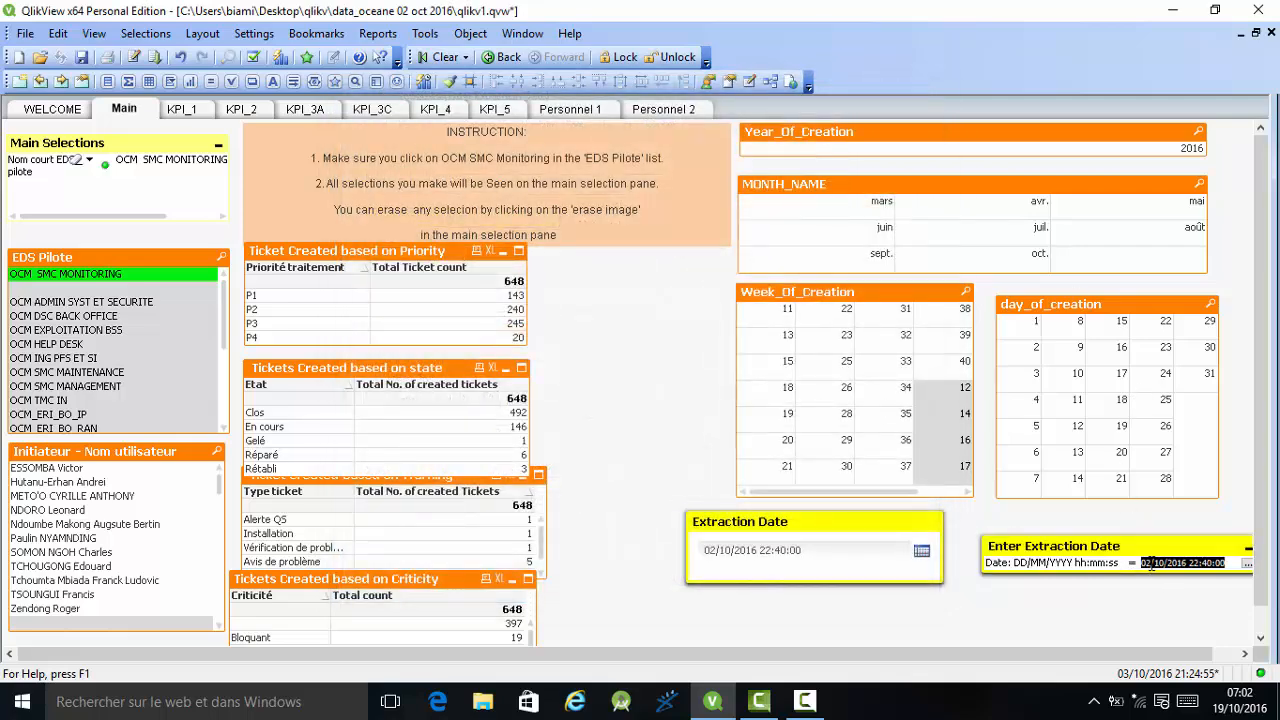
{"action": "left_click", "coordinate": [1151, 563]}
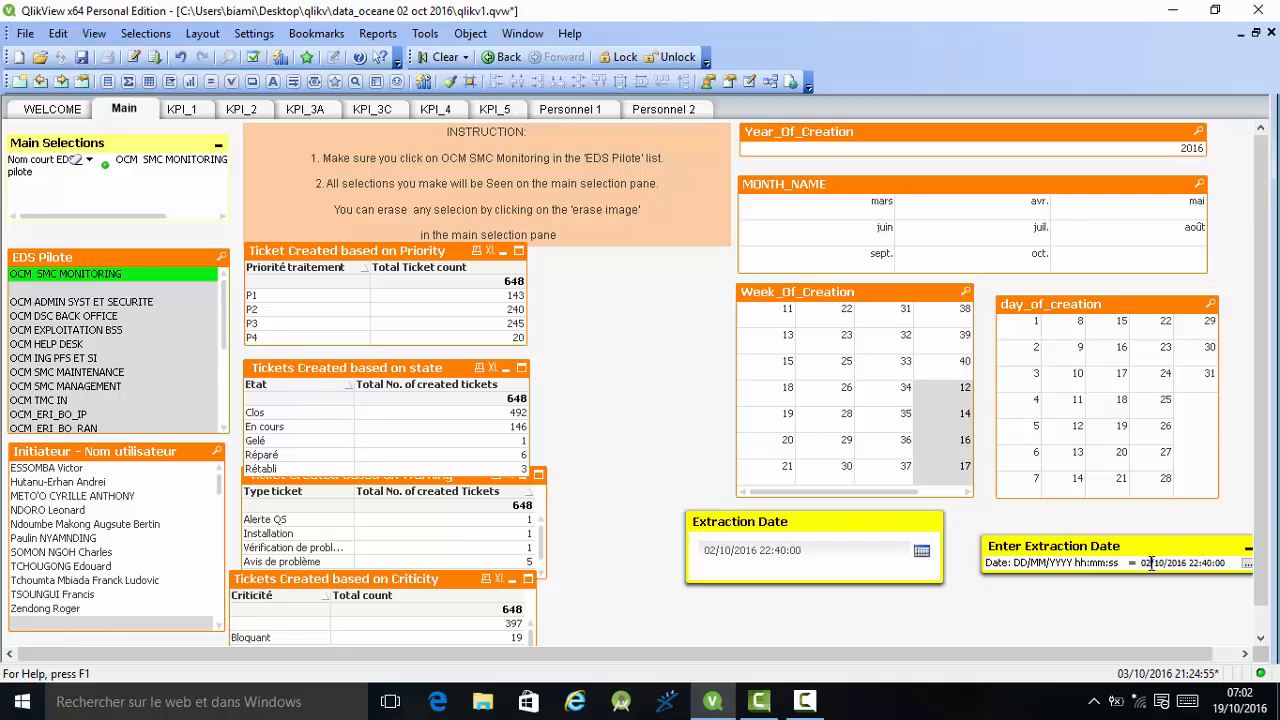
{"action": "key", "text": "BackSpace"}
{"action": "type", "text": "1"}
{"action": "key", "text": "Return"}
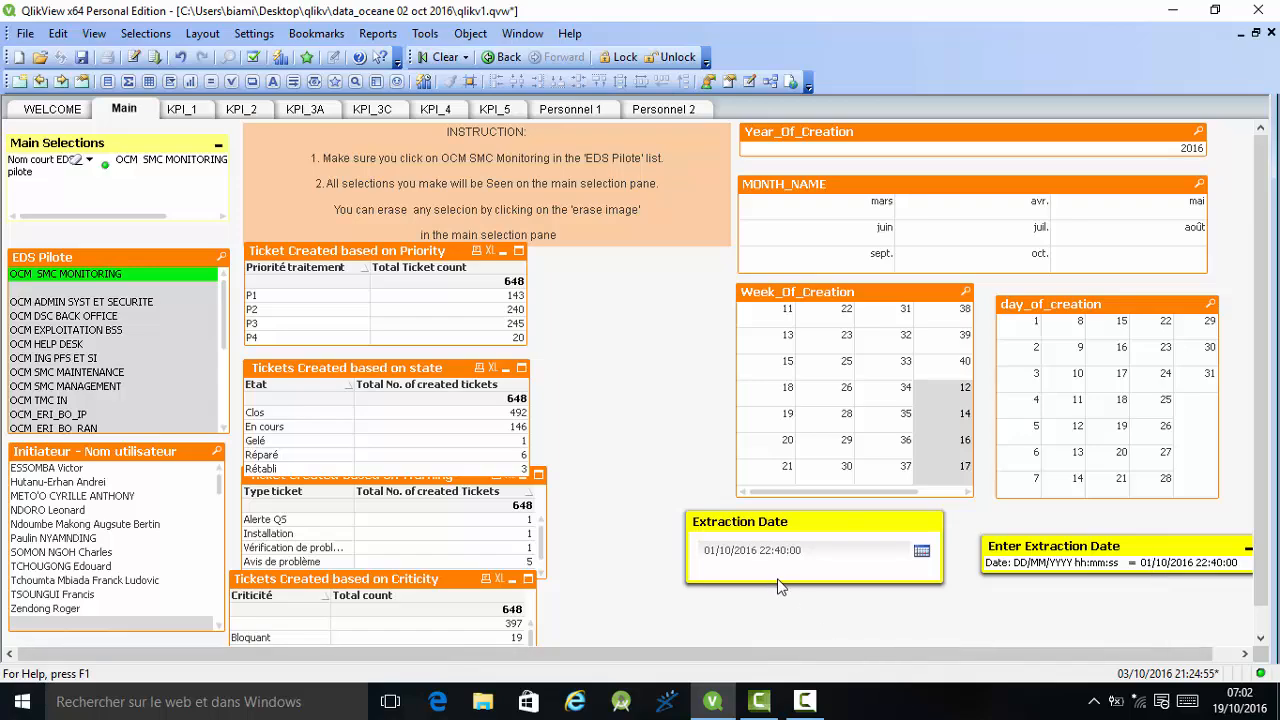
Pick 2 oct. 2016 in the Extraction Date calendar.
{"action": "left_click", "coordinate": [916, 555]}
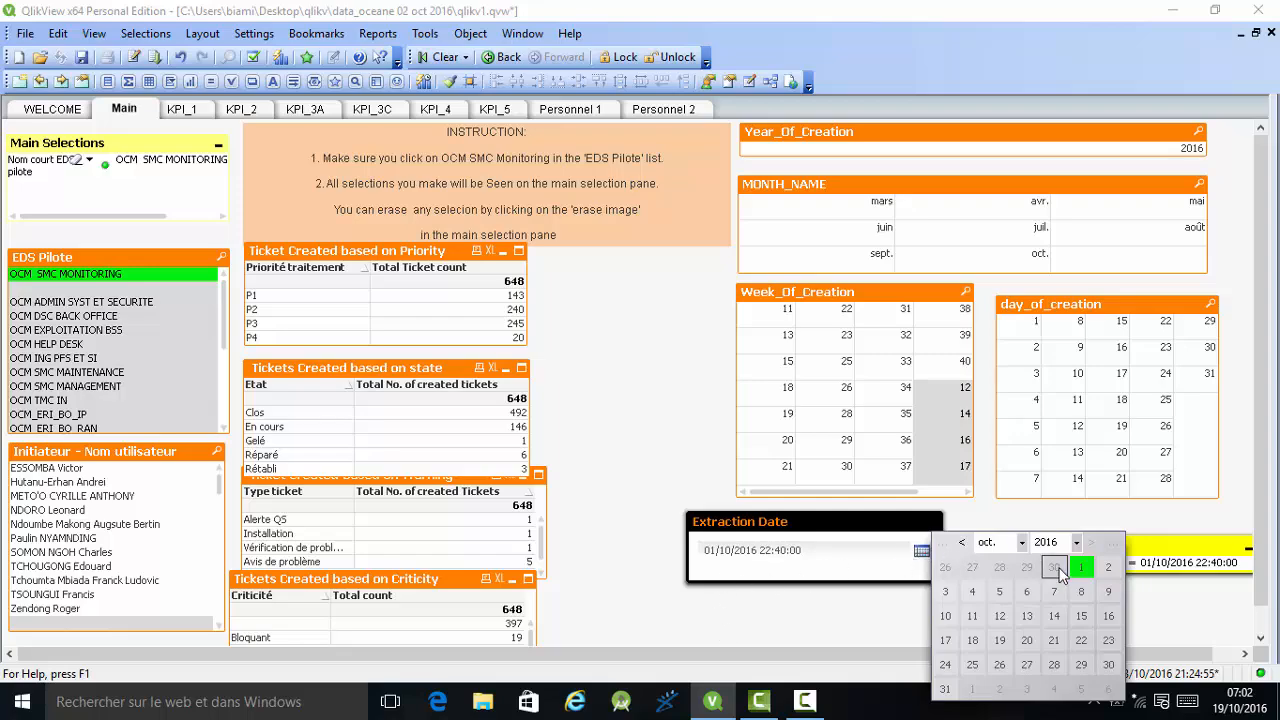
{"action": "left_click", "coordinate": [1110, 566]}
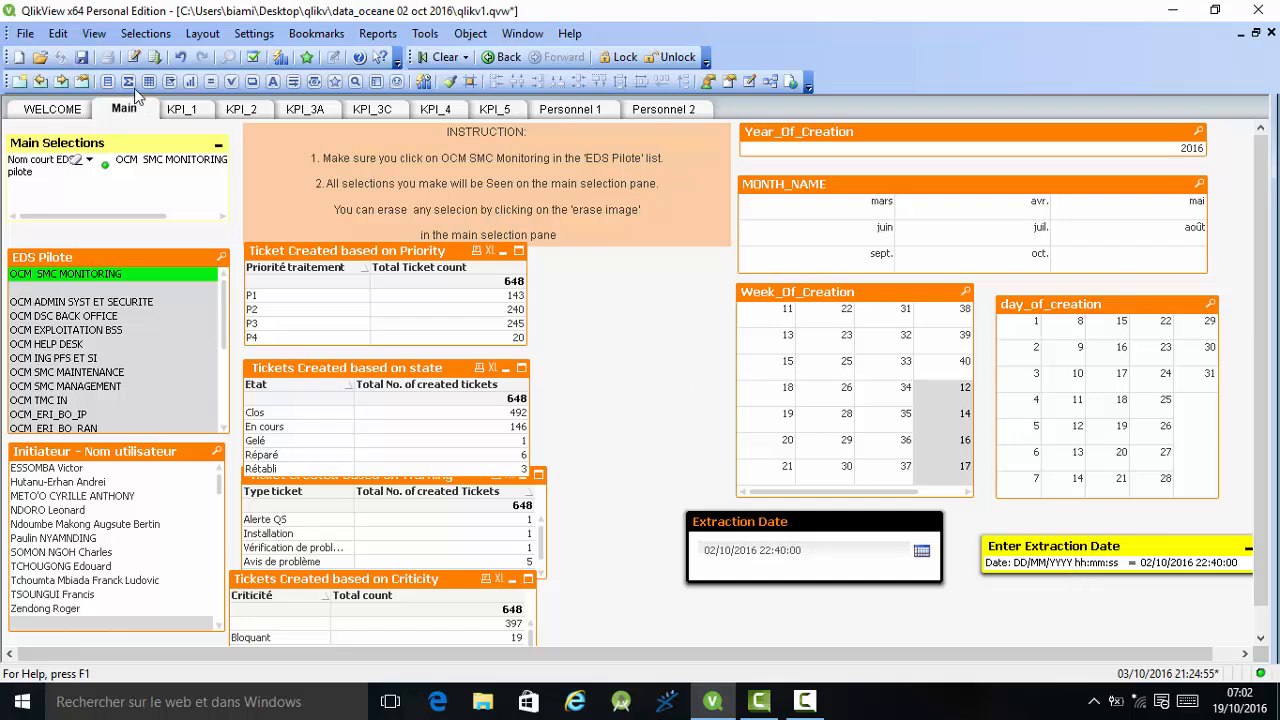
Review the ticket charts on the KPI_1 and KPI_2 sheets and go to the KPI_3A sheet.
{"action": "left_click", "coordinate": [182, 113]}
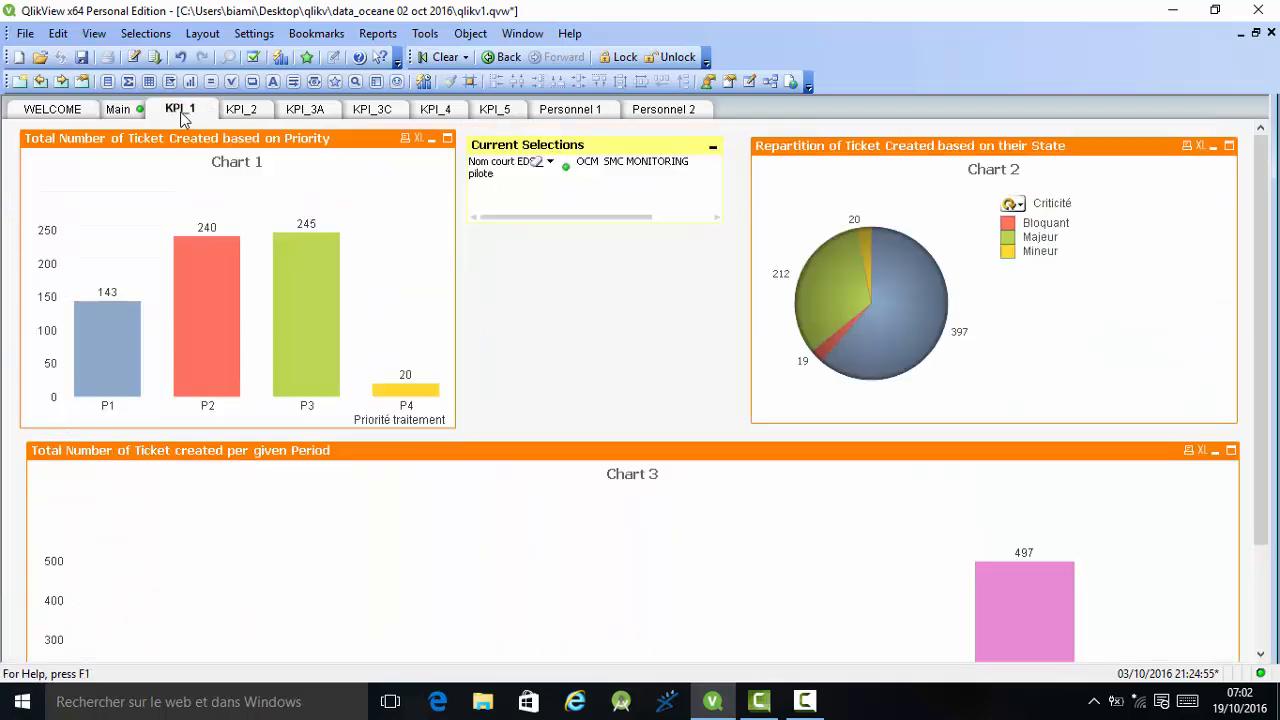
{"action": "left_click", "coordinate": [243, 152]}
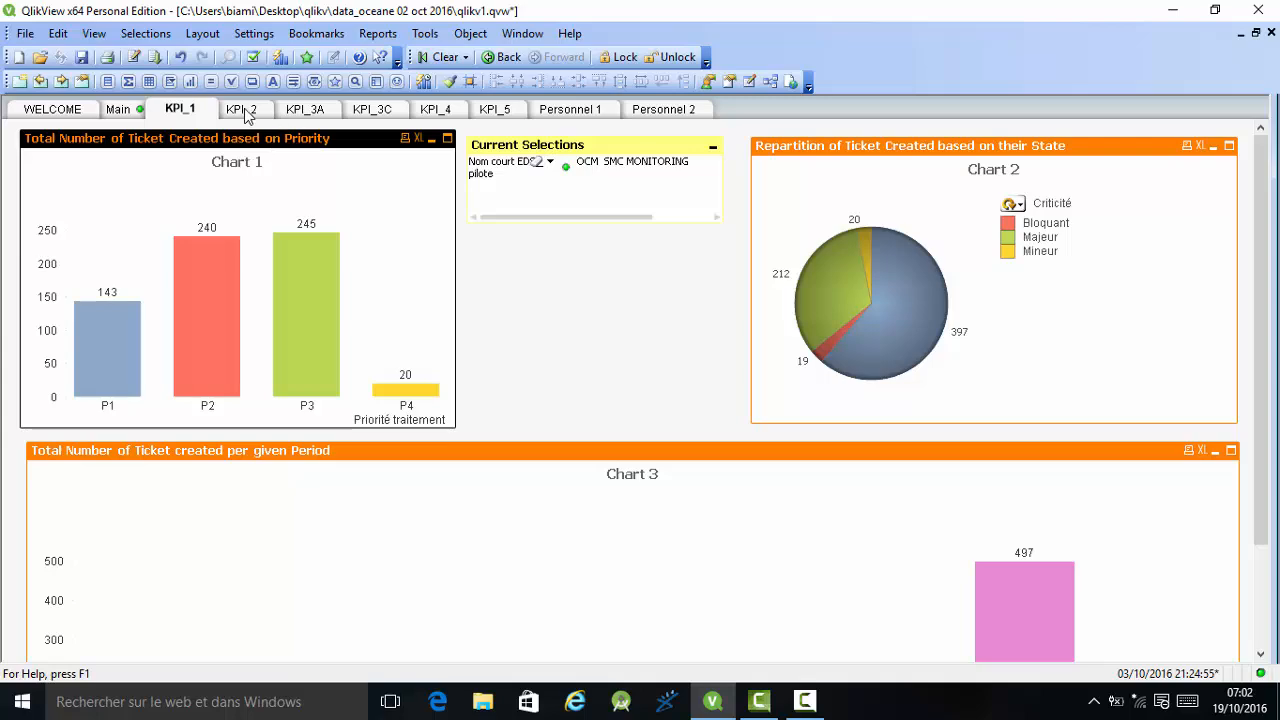
{"action": "left_click", "coordinate": [245, 110]}
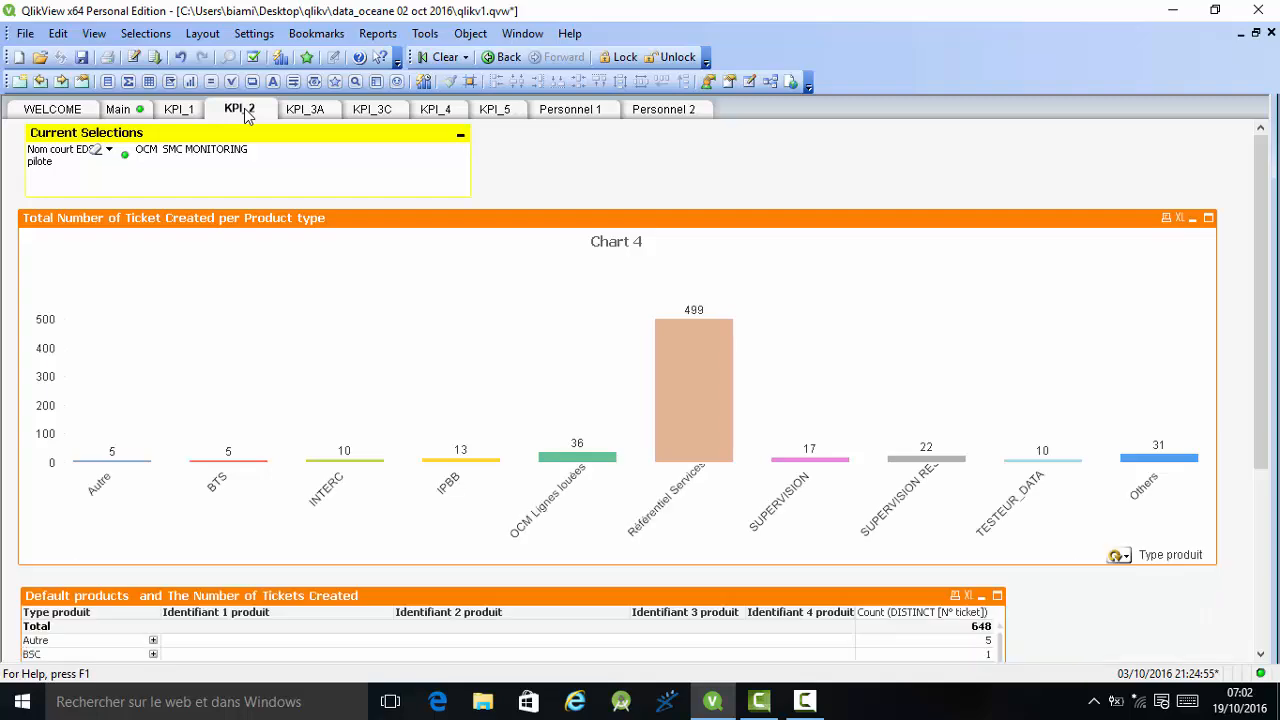
{"action": "left_click", "coordinate": [306, 110]}
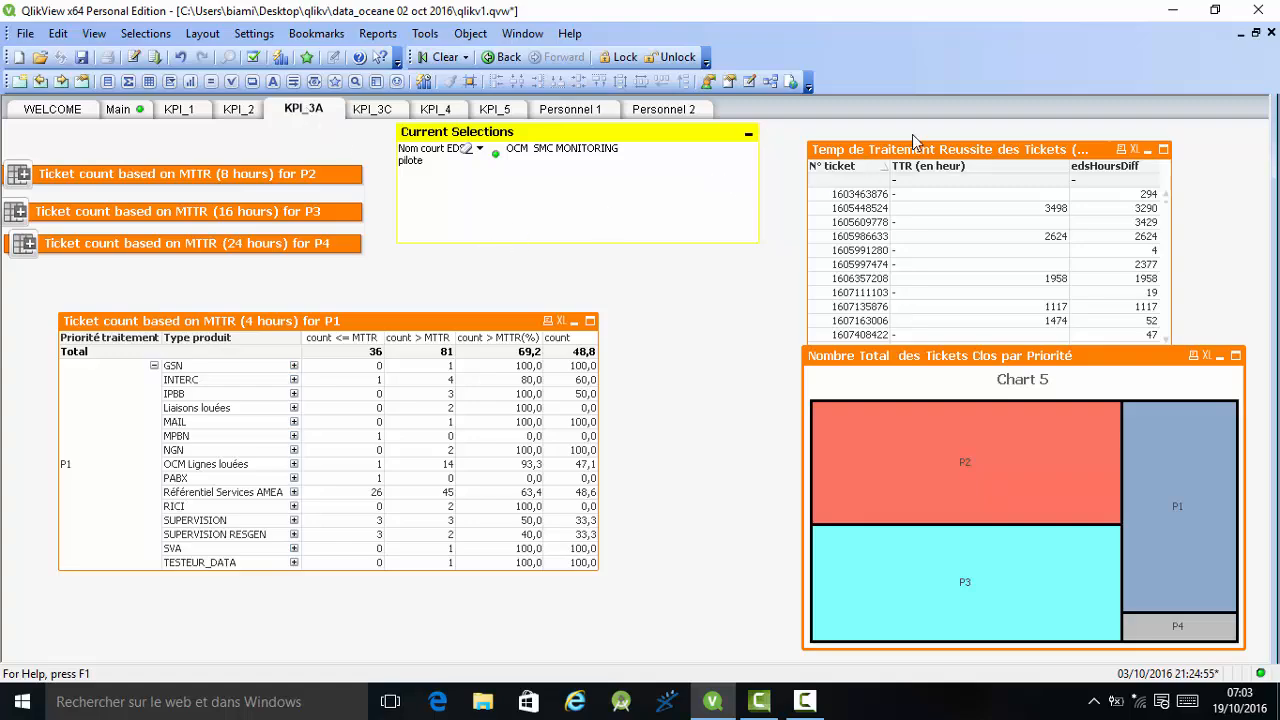
Collapse the P1 row in the MTTR (4 hours) table and inspect the definition of its count <= MTTR expression.
{"action": "left_click", "coordinate": [301, 336]}
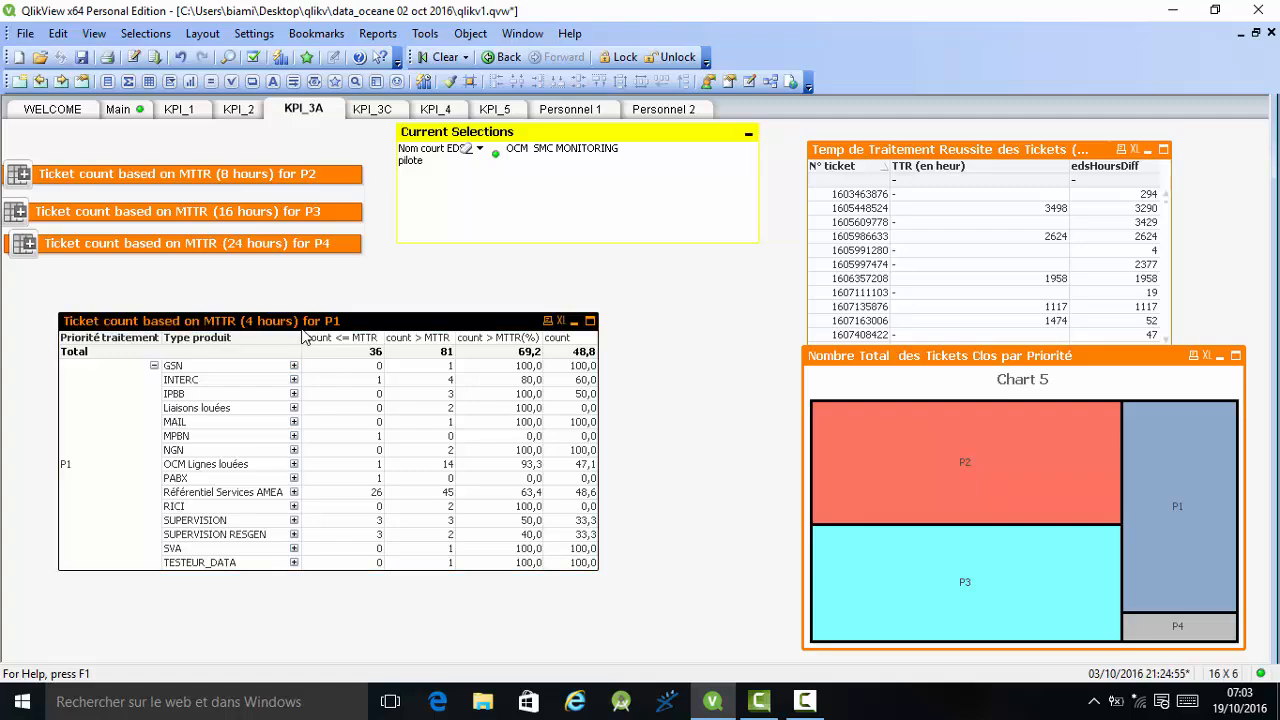
{"action": "left_click", "coordinate": [154, 367]}
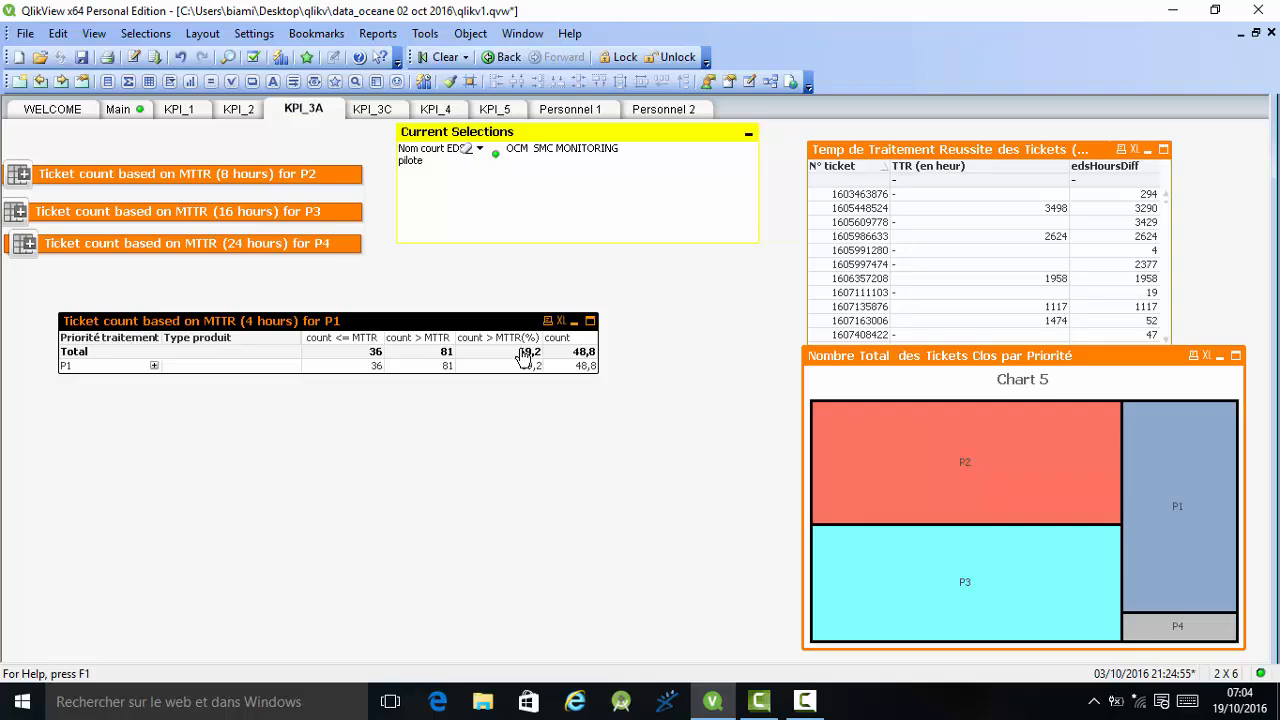
{"action": "right_click", "coordinate": [458, 328]}
{"action": "left_click", "coordinate": [515, 295]}
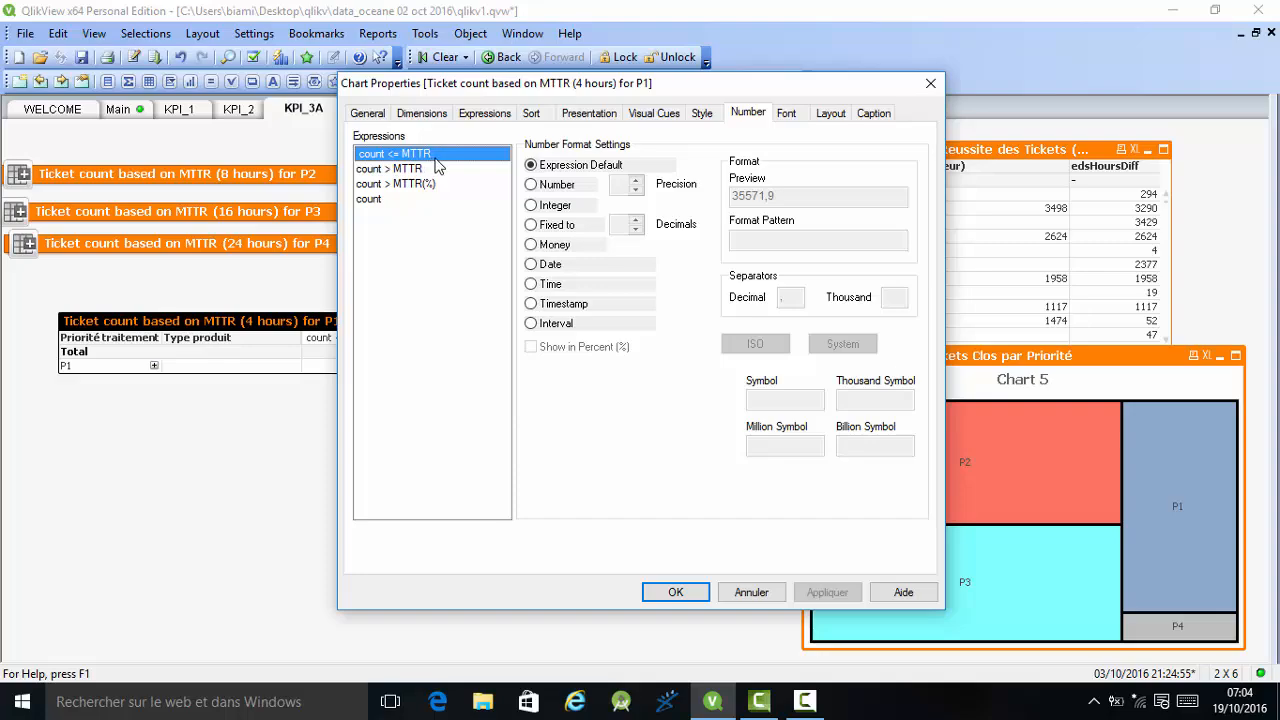
{"action": "left_click", "coordinate": [488, 117]}
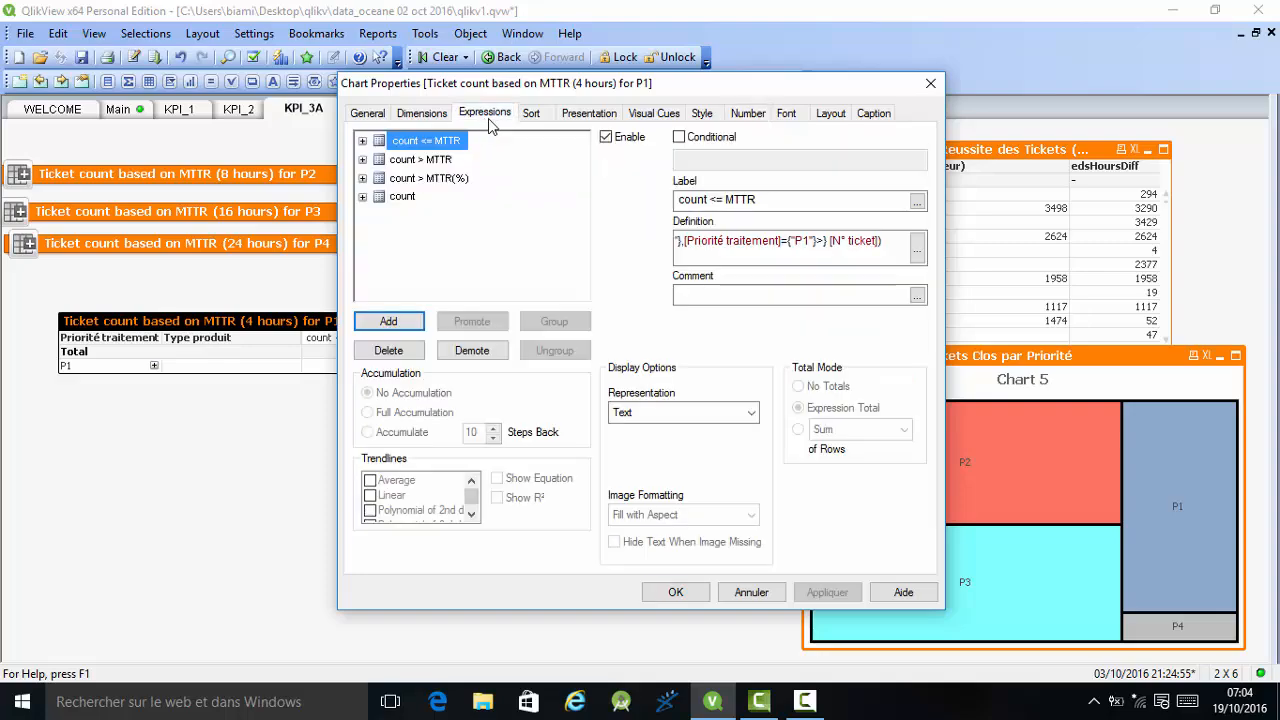
{"action": "left_click", "coordinate": [918, 253]}
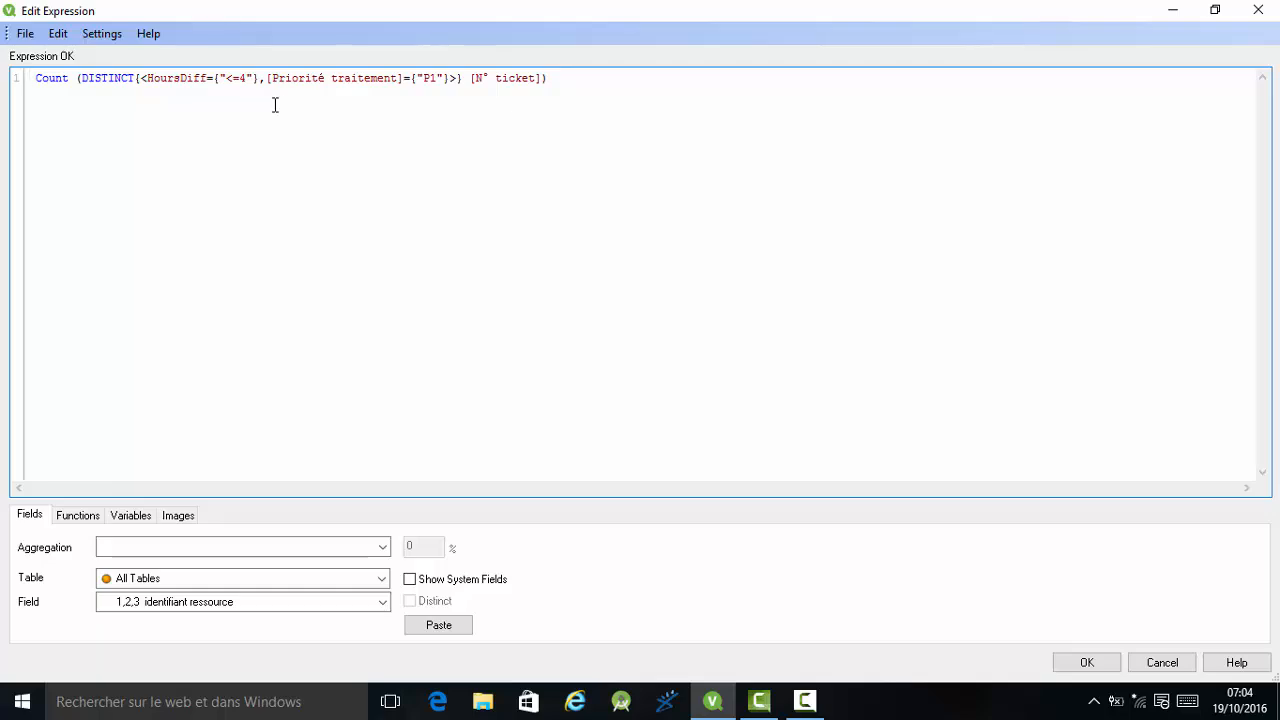
{"action": "left_click", "coordinate": [1087, 663]}
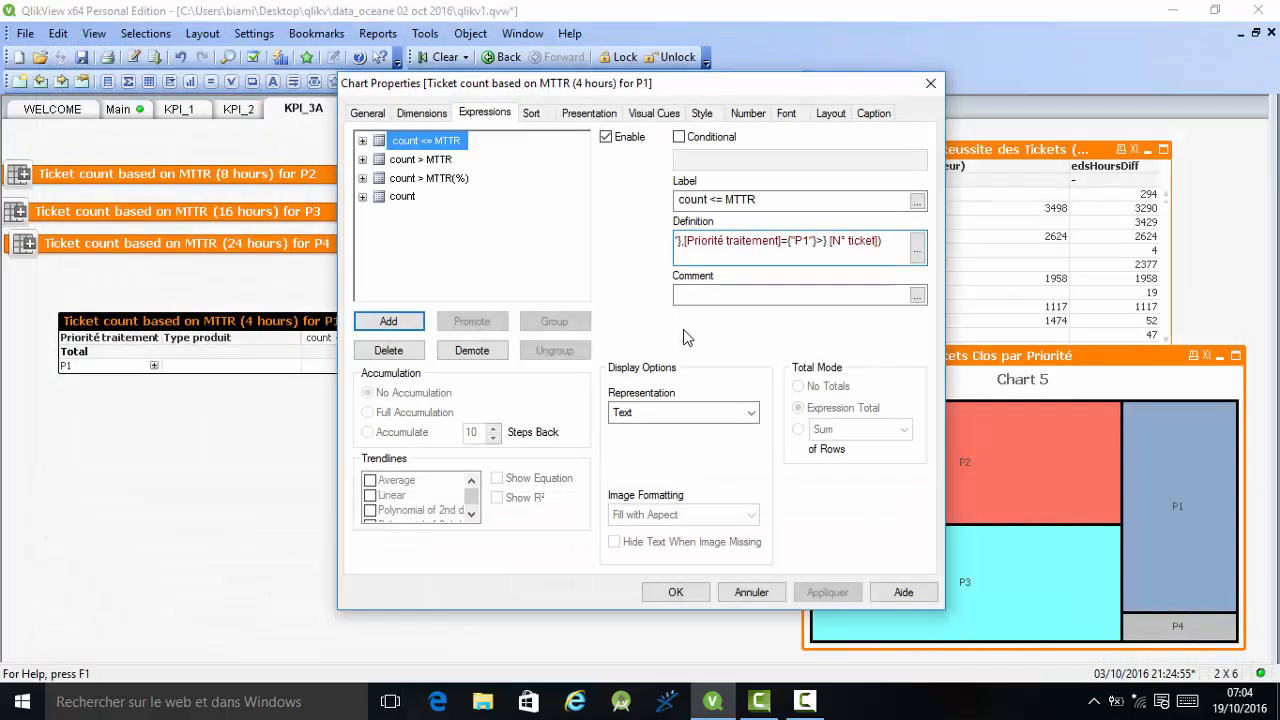
Inspect the full definitions of the count > MTTR and count > MTTR(%) expressions in the P1 table.
{"action": "left_click", "coordinate": [415, 160]}
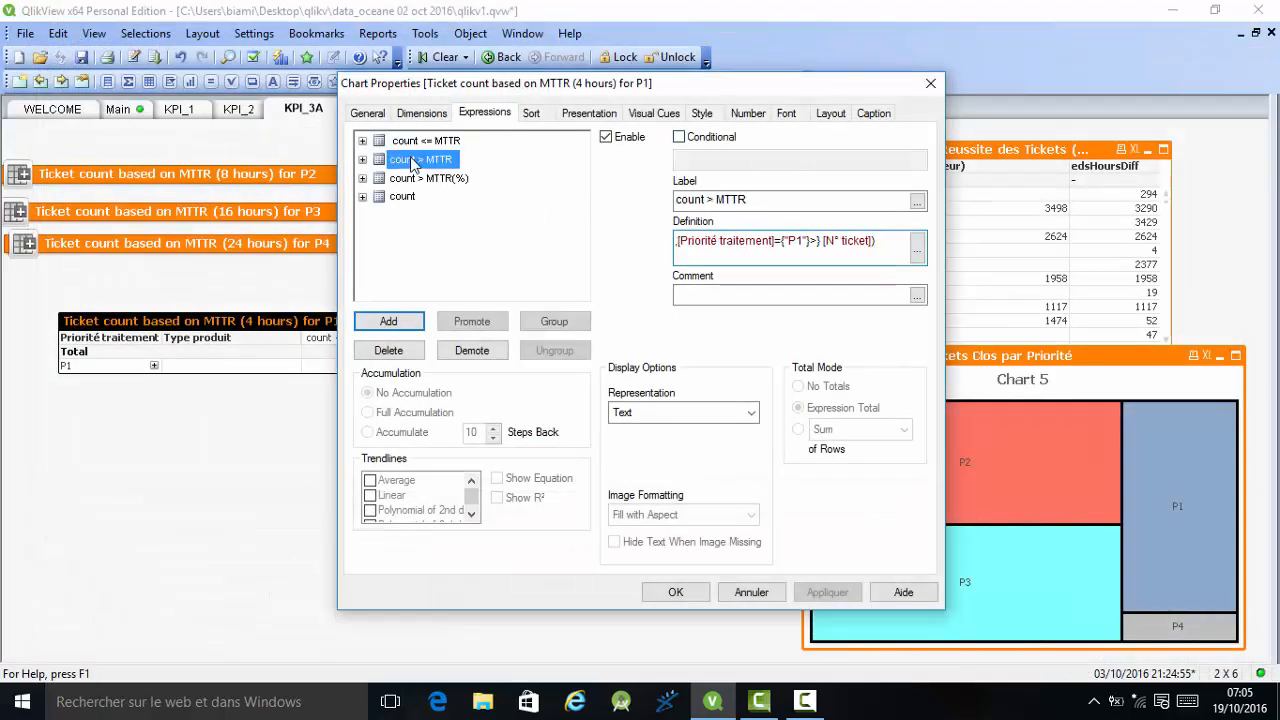
{"action": "left_click", "coordinate": [916, 252]}
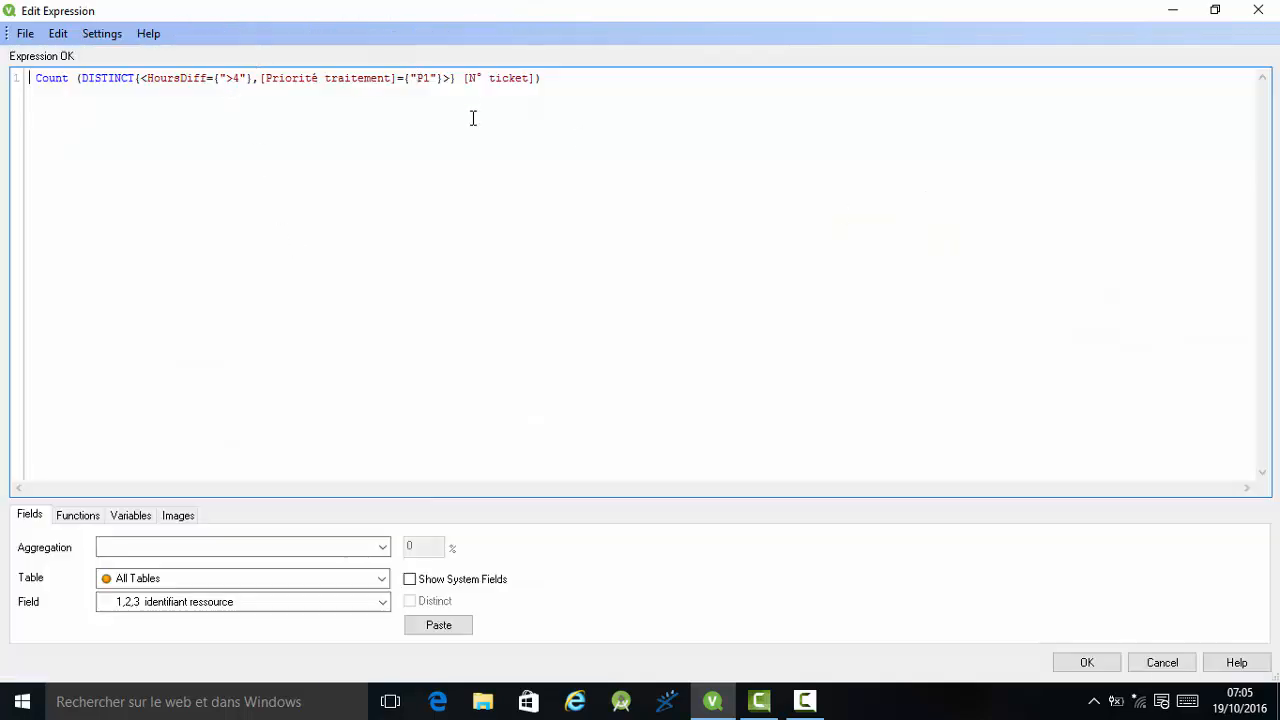
{"action": "left_click", "coordinate": [1090, 664]}
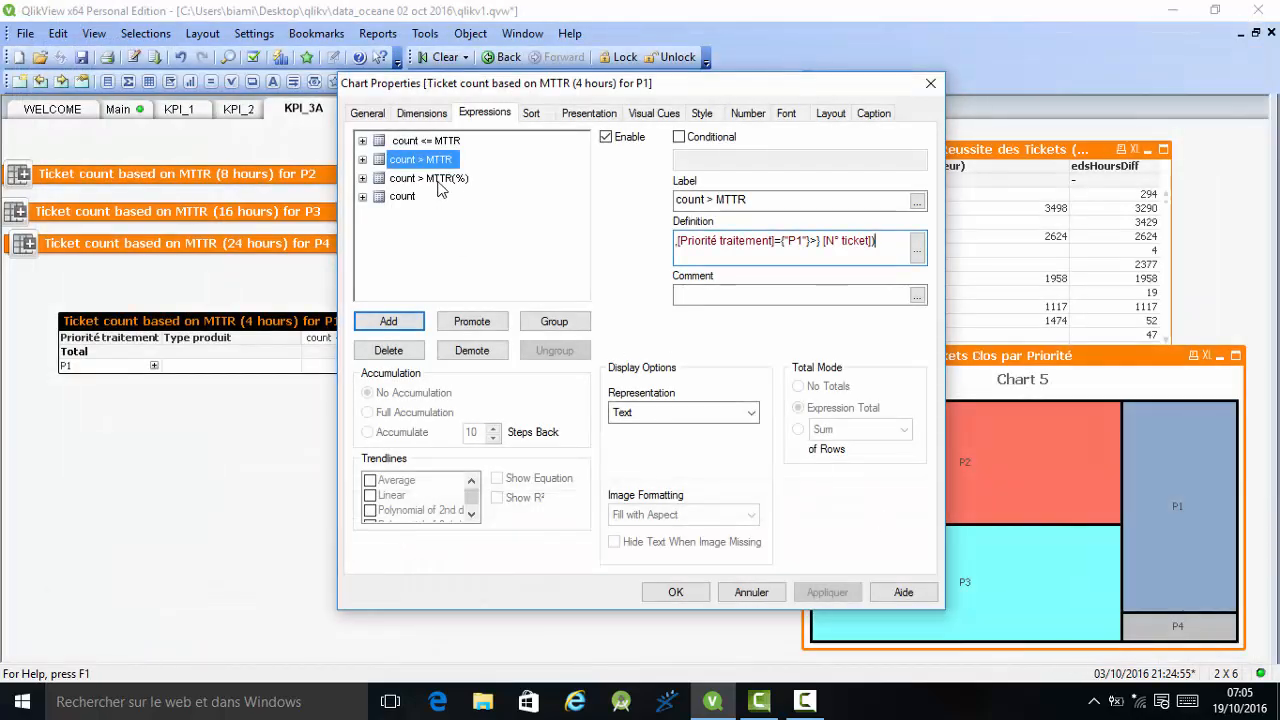
{"action": "double_click", "coordinate": [437, 180]}
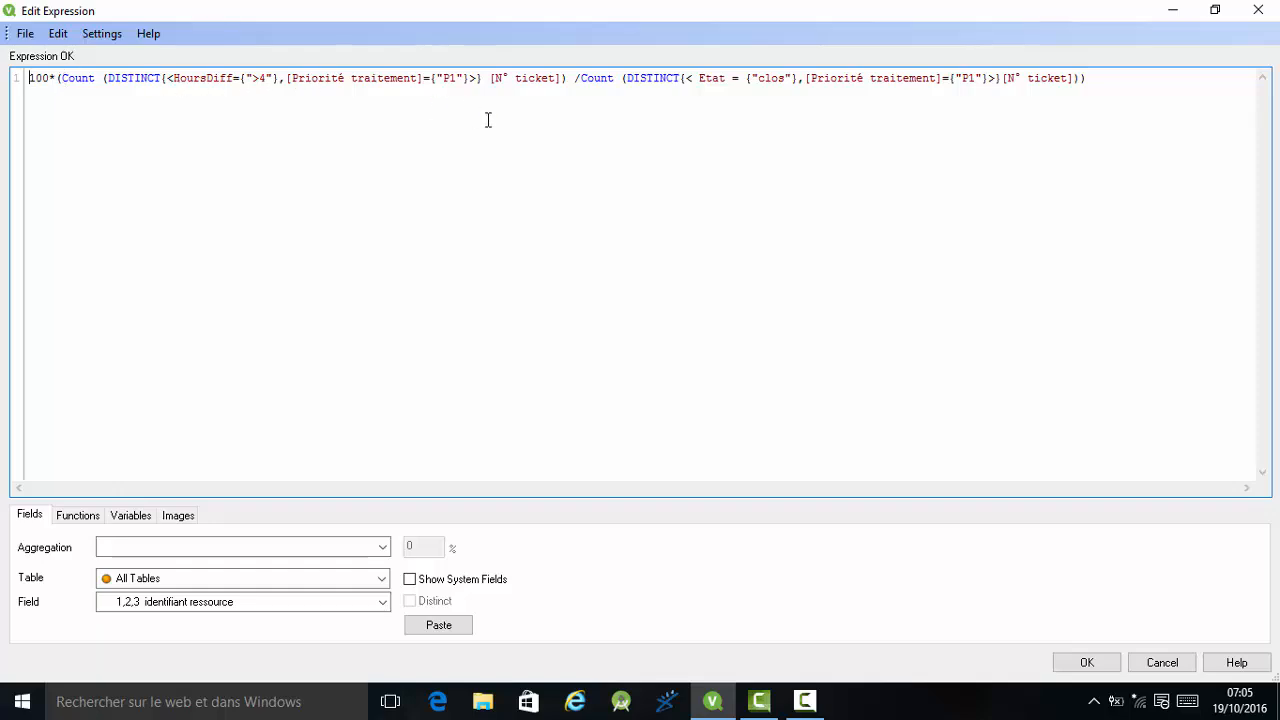
{"action": "left_click", "coordinate": [701, 80]}
{"action": "left_click", "coordinate": [1087, 662]}
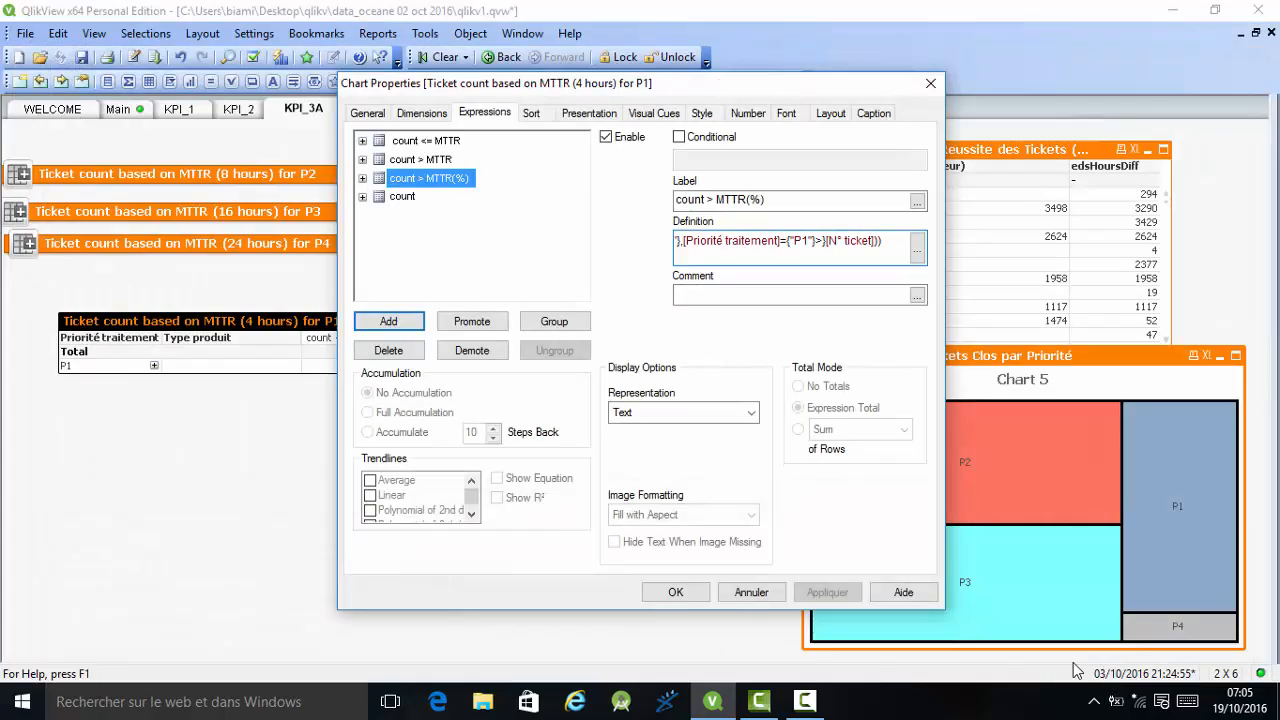
Relabel the P1 table's count expression as "count eds deiay", review its definition and apply the chart properties.
{"action": "left_click", "coordinate": [403, 198]}
{"action": "left_click", "coordinate": [886, 241]}
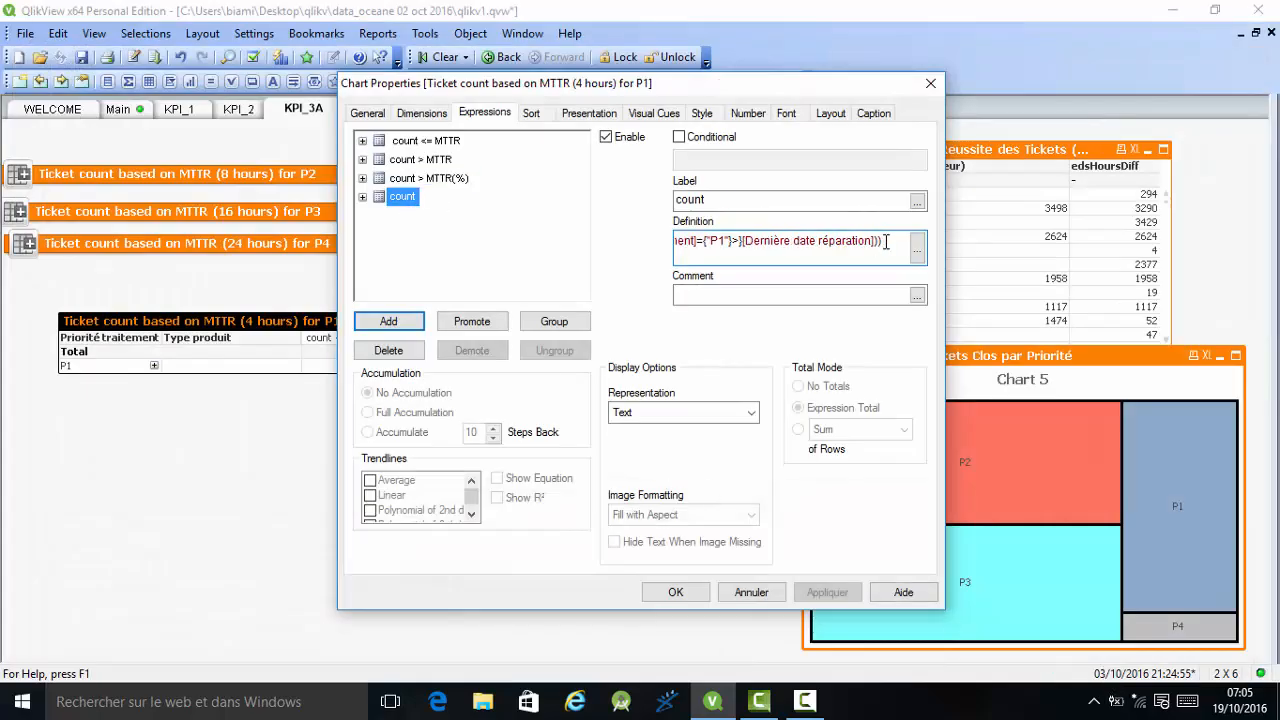
{"action": "left_click", "coordinate": [732, 202]}
{"action": "type", "text": "eds"}
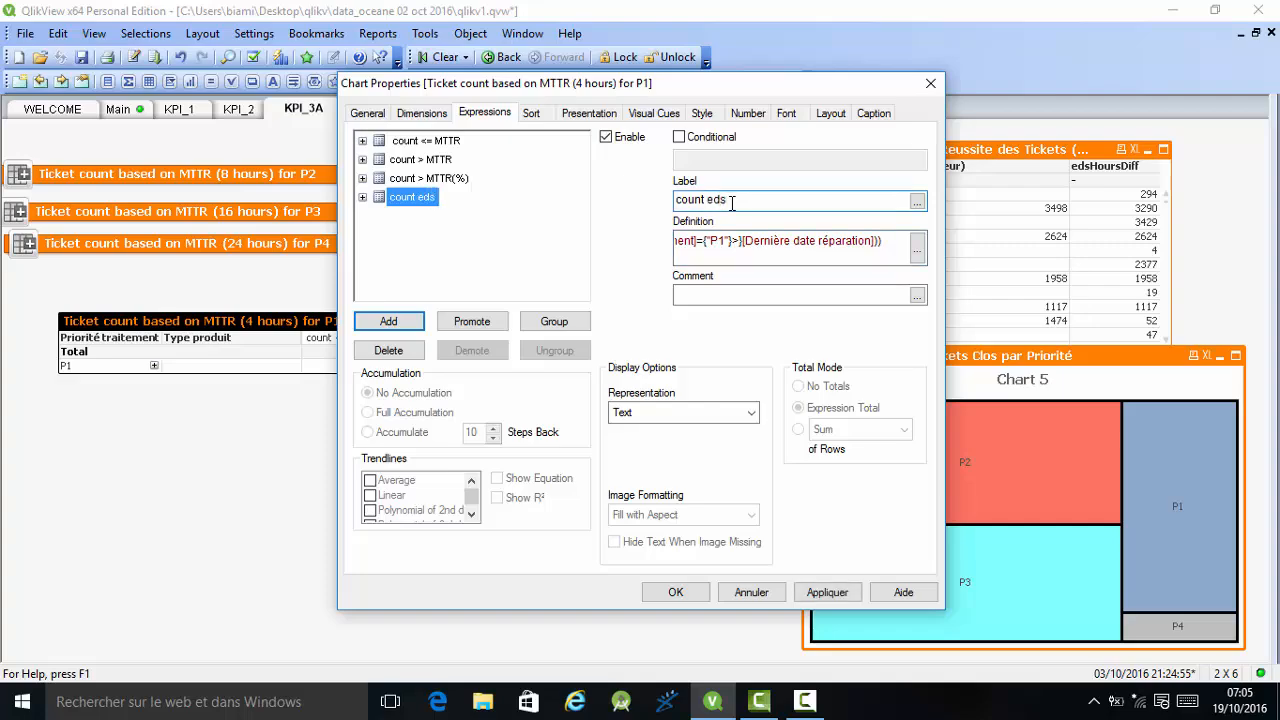
{"action": "type", "text": " delay"}
{"action": "left_click", "coordinate": [921, 259]}
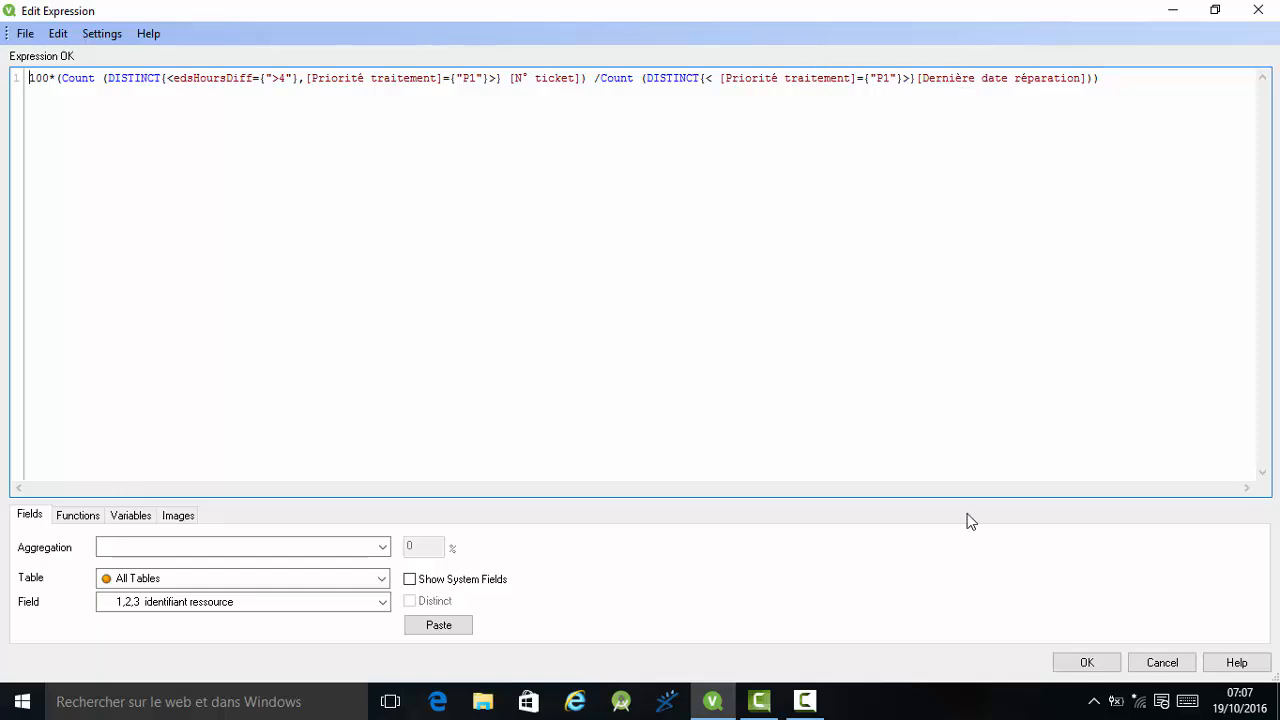
{"action": "left_click", "coordinate": [1086, 663]}
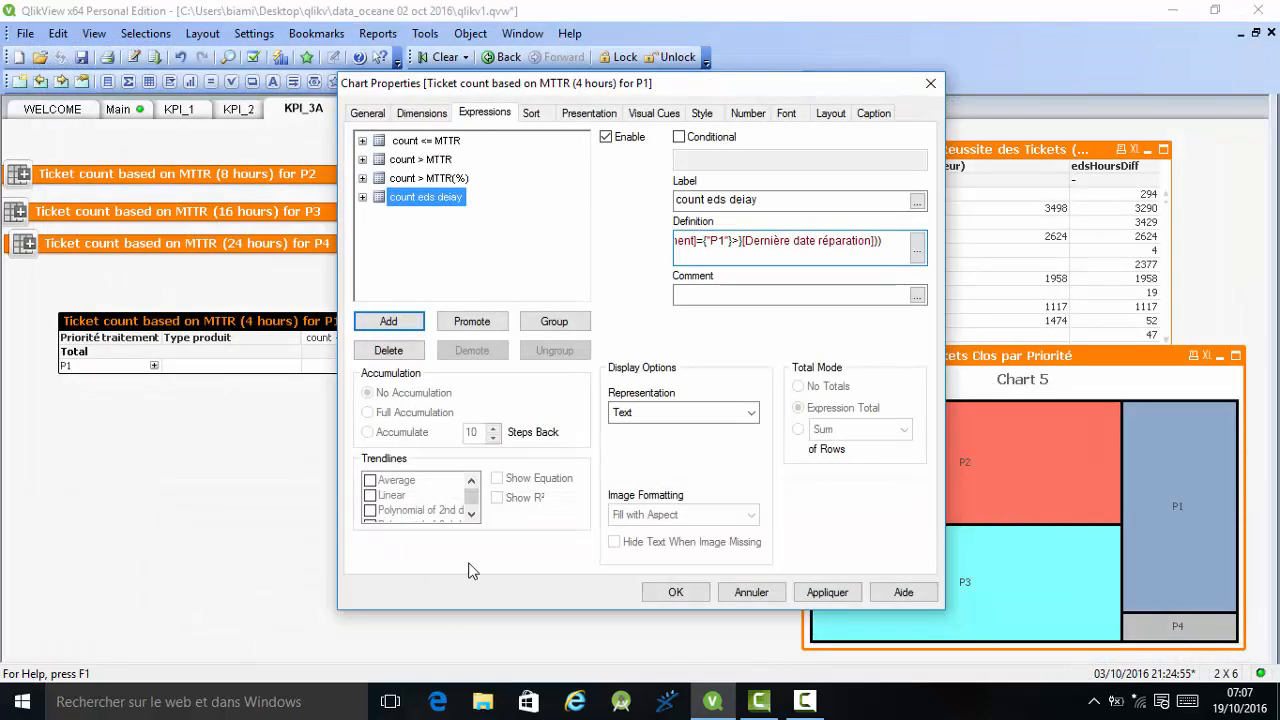
{"action": "left_click", "coordinate": [676, 592]}
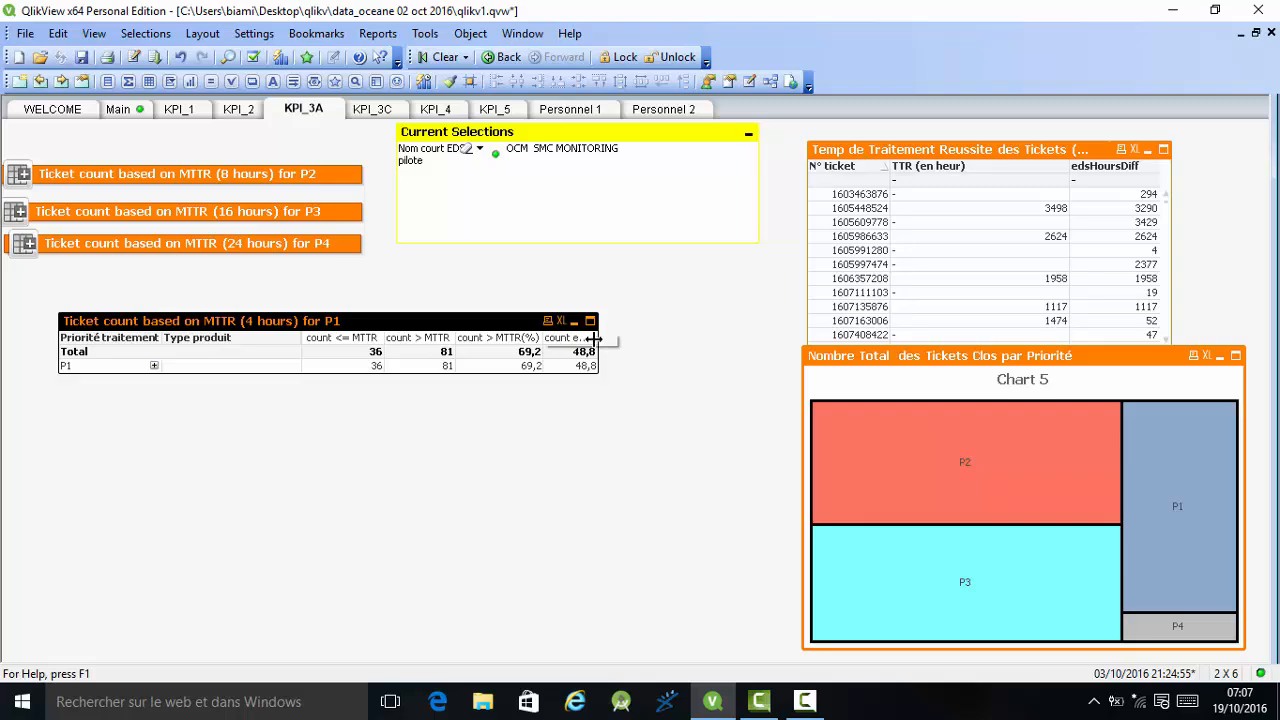
Widen the P1 table's count eds deiay column and expand the P1 row by product type.
{"action": "left_click_drag", "start_coordinate": [598, 338], "coordinate": [640, 336]}
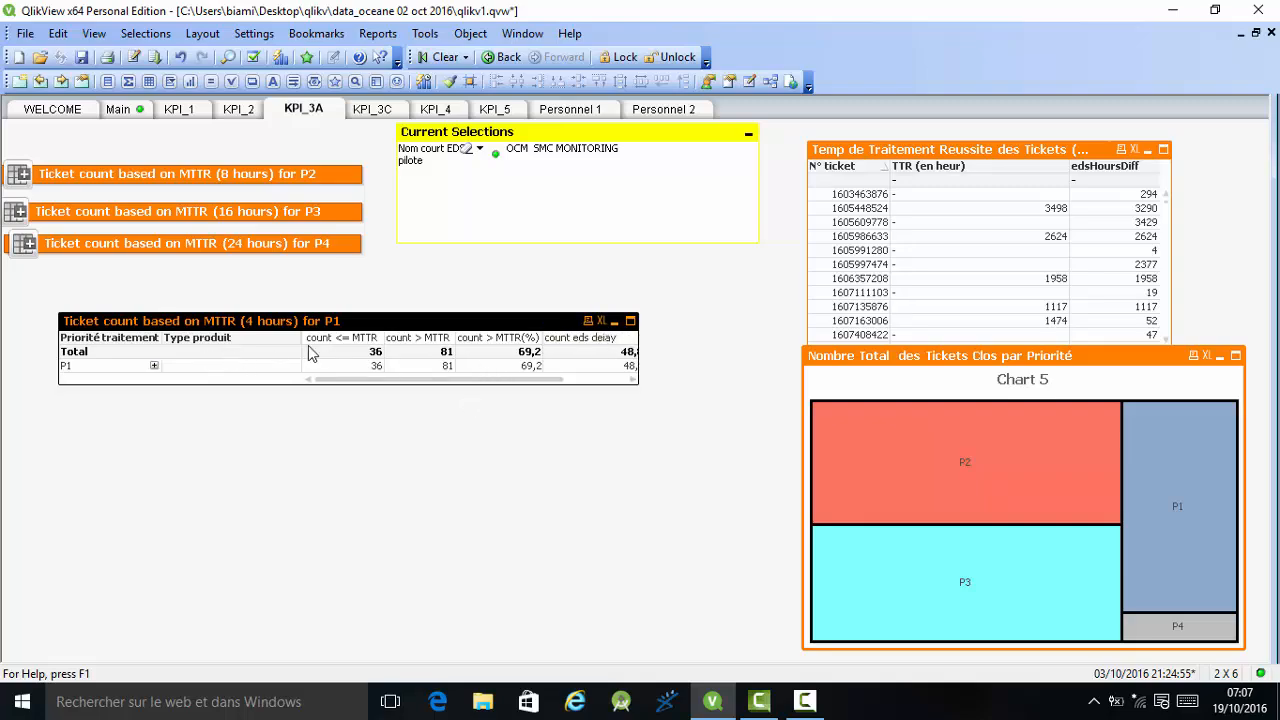
{"action": "left_click", "coordinate": [154, 367]}
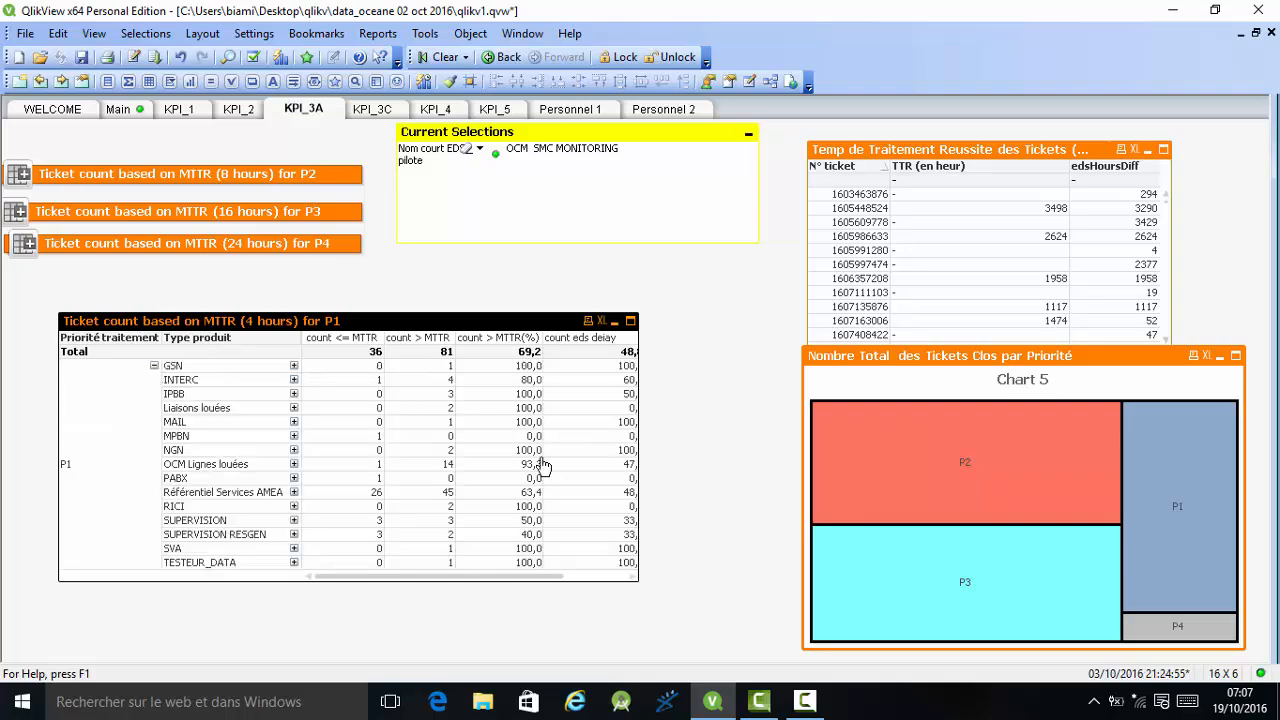
Restore the minimized MTTR (8 hours) table for P2 and review the TEC tables on the KPI_3C sheet.
{"action": "left_click", "coordinate": [282, 176]}
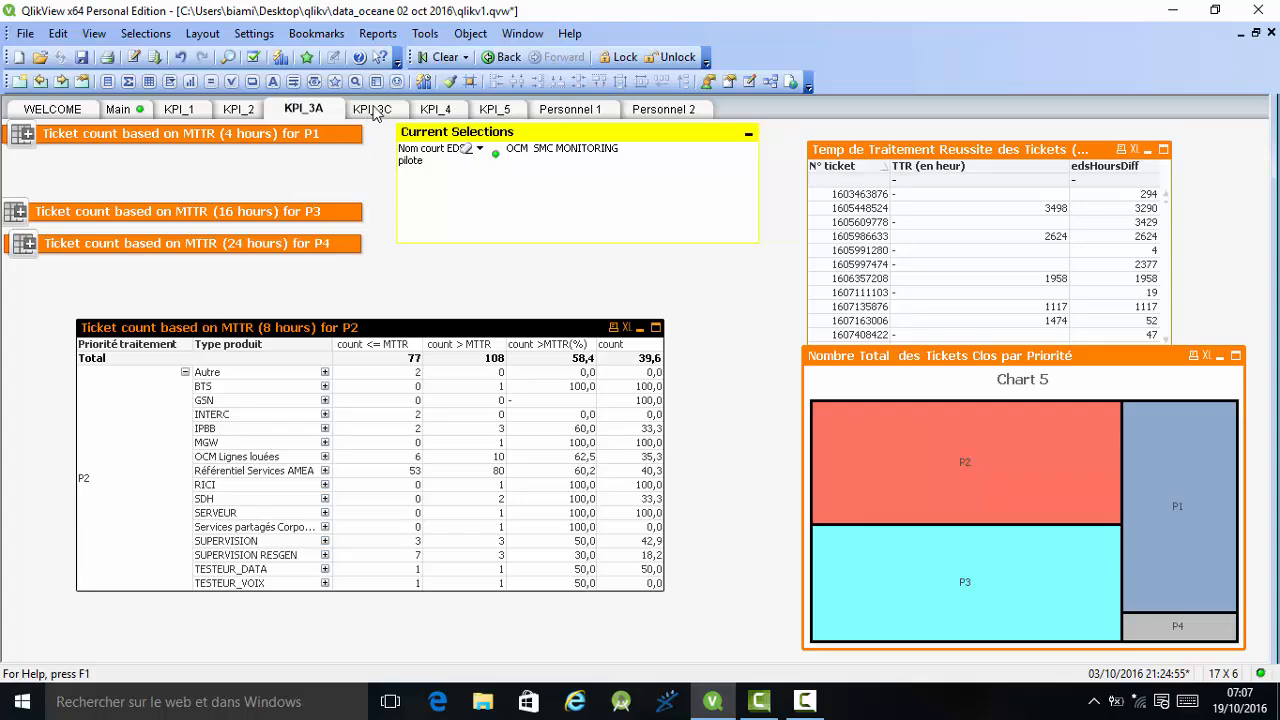
{"action": "left_click", "coordinate": [372, 110]}
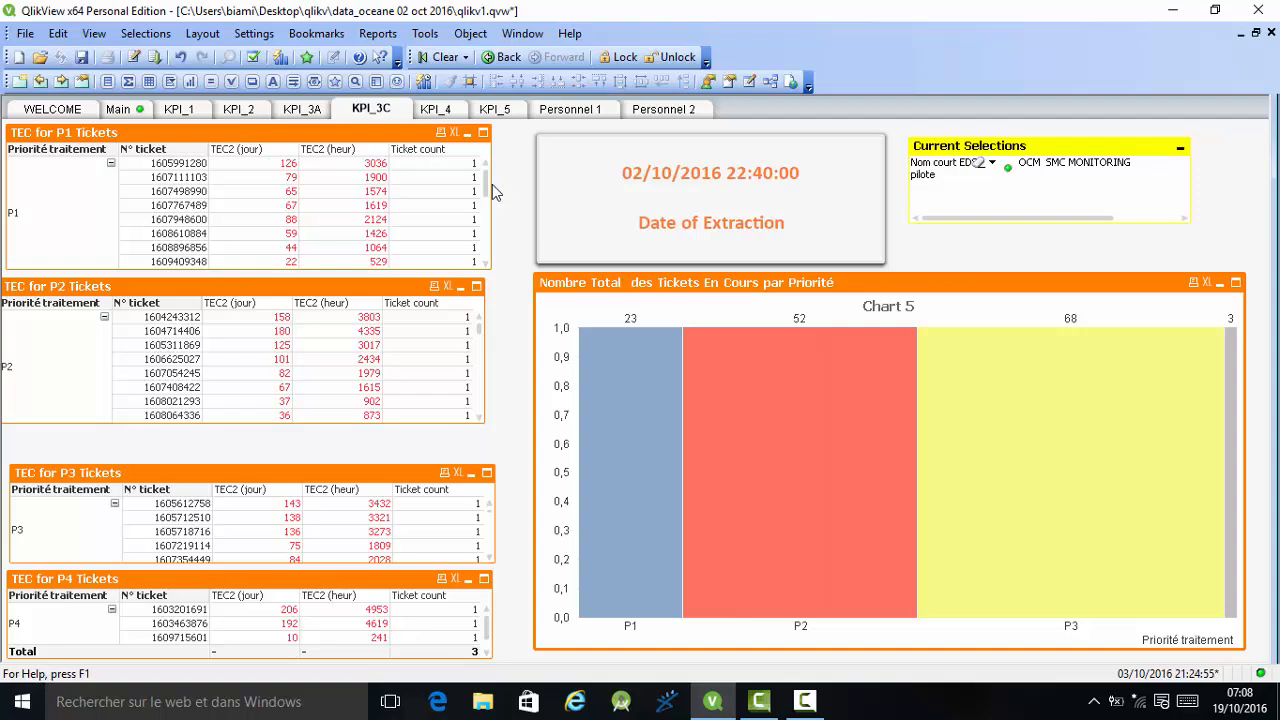
{"action": "mouse_move", "coordinate": [487, 190]}
{"action": "left_mouse_down"}
{"action": "mouse_move", "coordinate": [490, 245]}
{"action": "mouse_move", "coordinate": [490, 186]}
{"action": "left_mouse_up"}
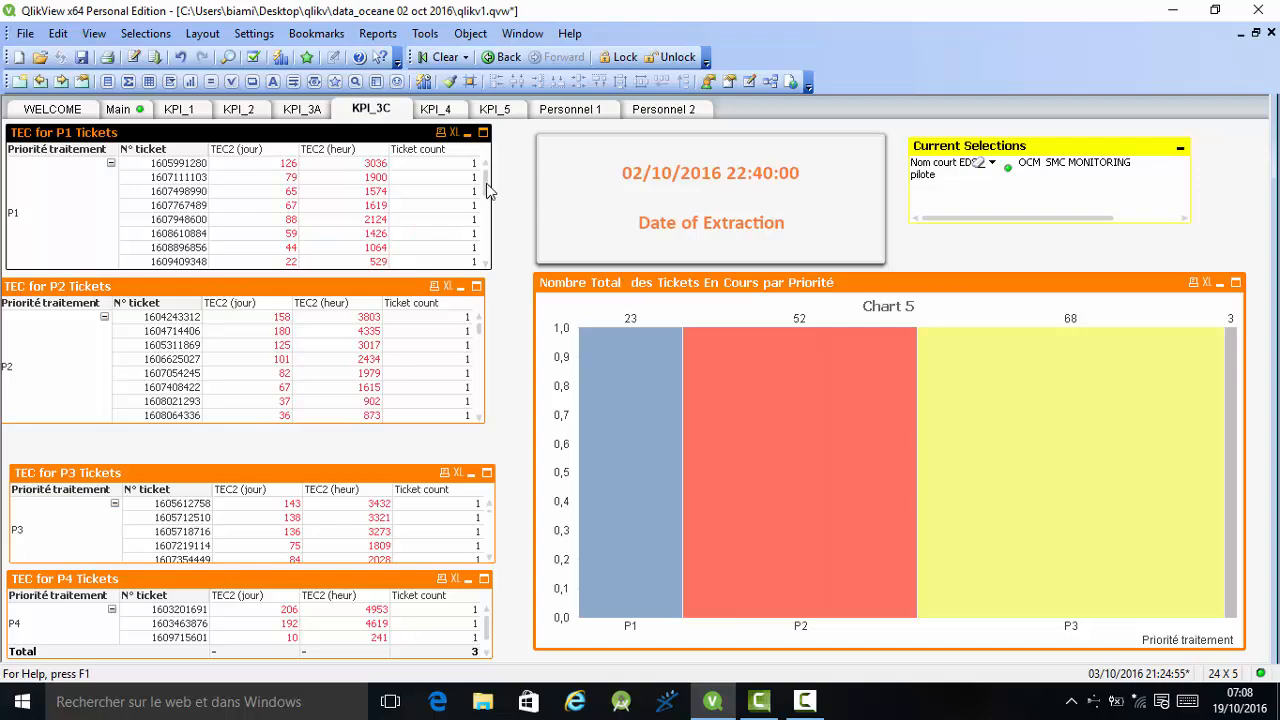
Inspect the full definition of the TEC2 (jour) expression in the TEC for P1 Tickets table.
{"action": "right_click", "coordinate": [258, 137]}
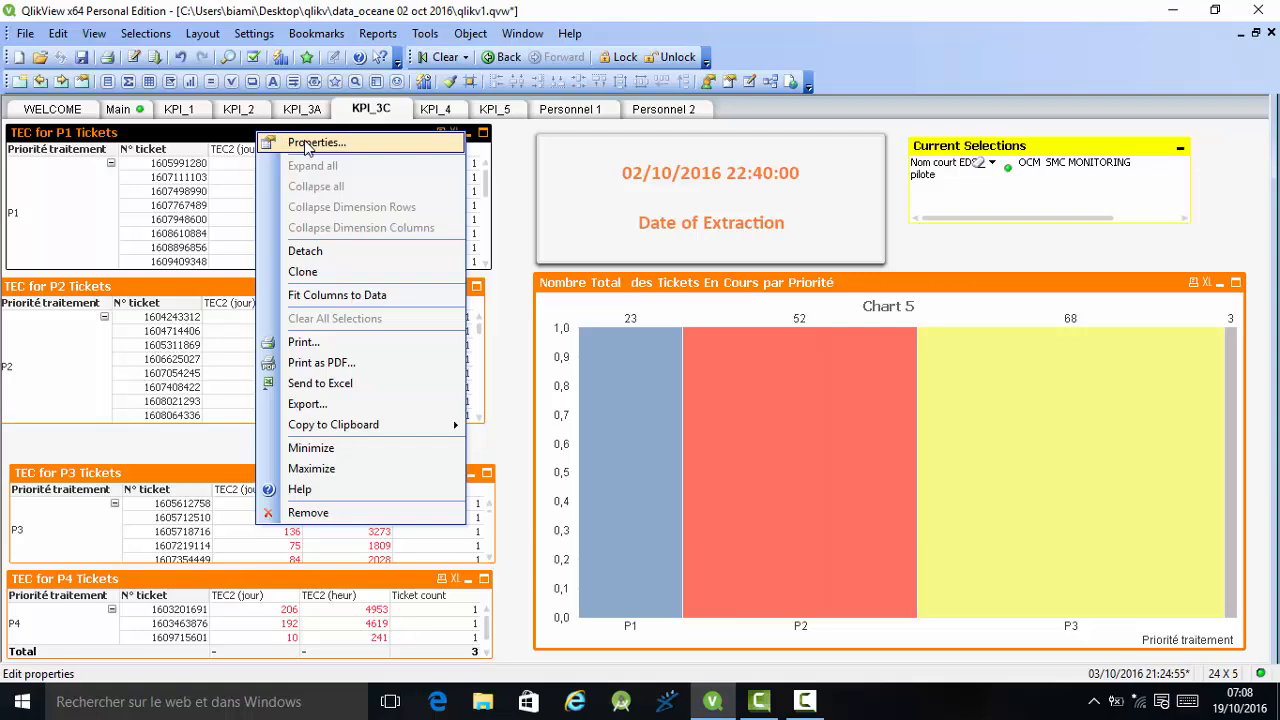
{"action": "left_click", "coordinate": [228, 138]}
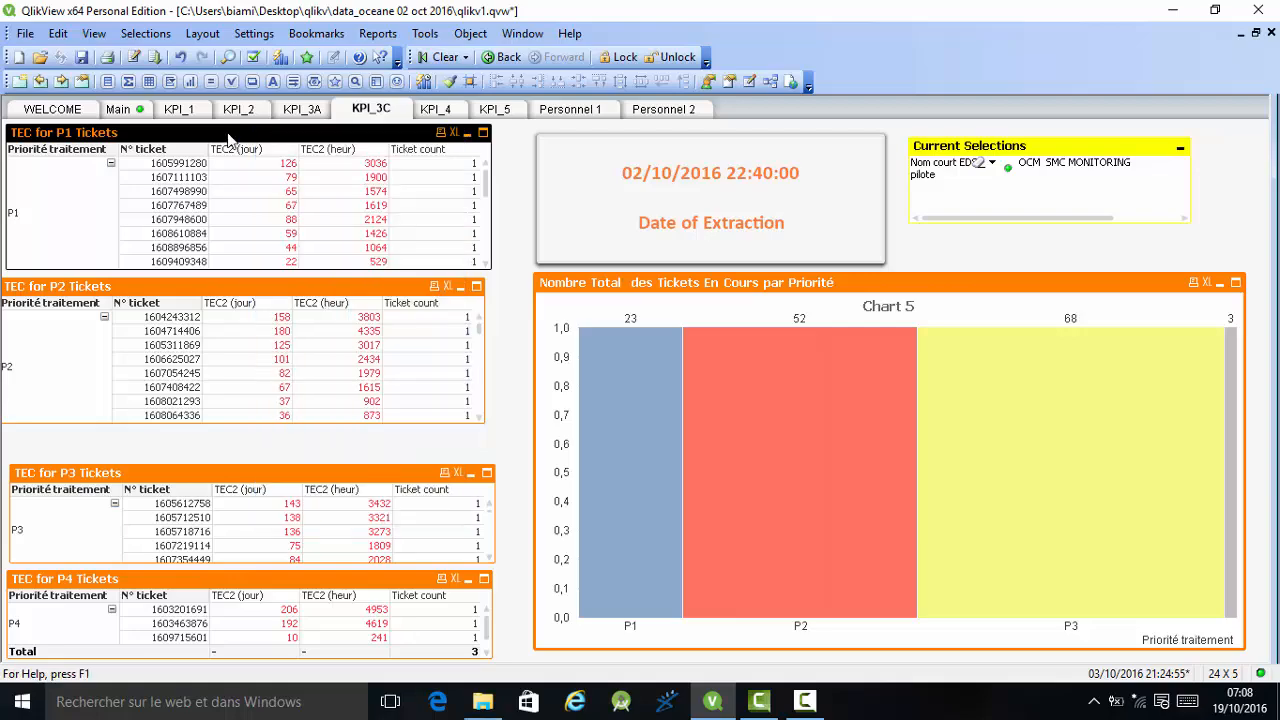
{"action": "right_click", "coordinate": [337, 126]}
{"action": "key", "text": "Down"}
{"action": "key", "text": "Return"}
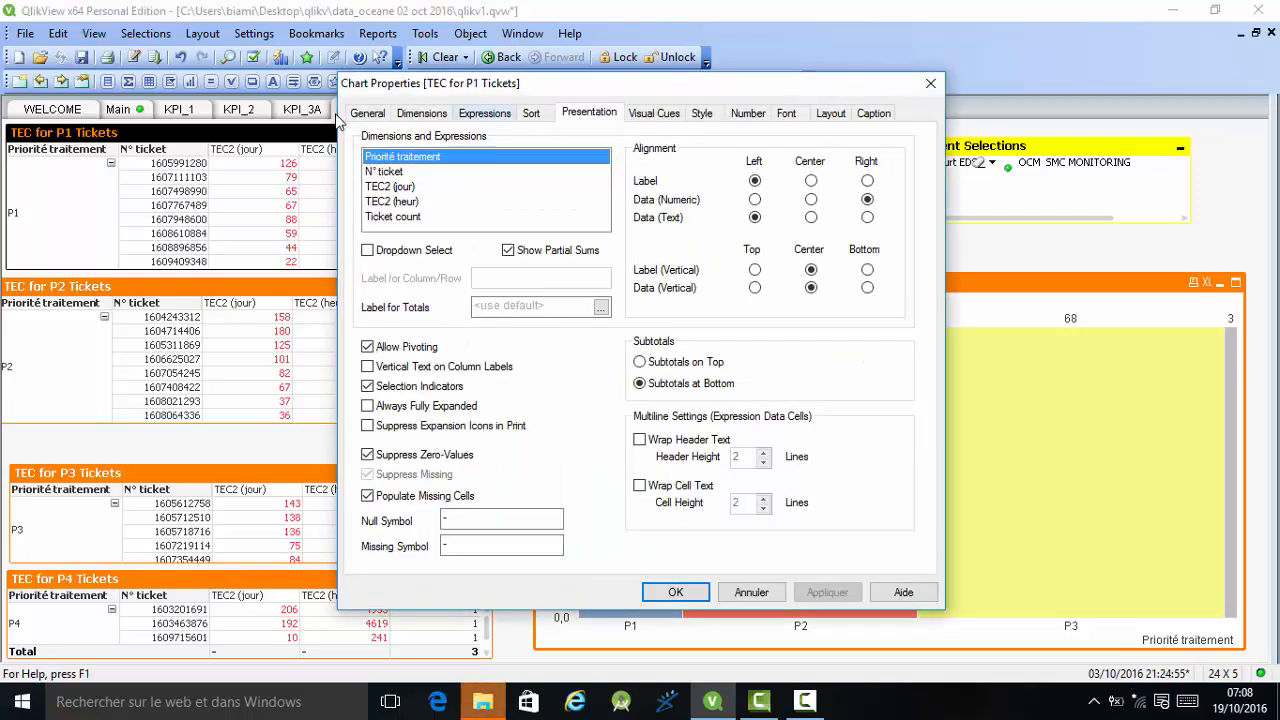
{"action": "left_click", "coordinate": [484, 113]}
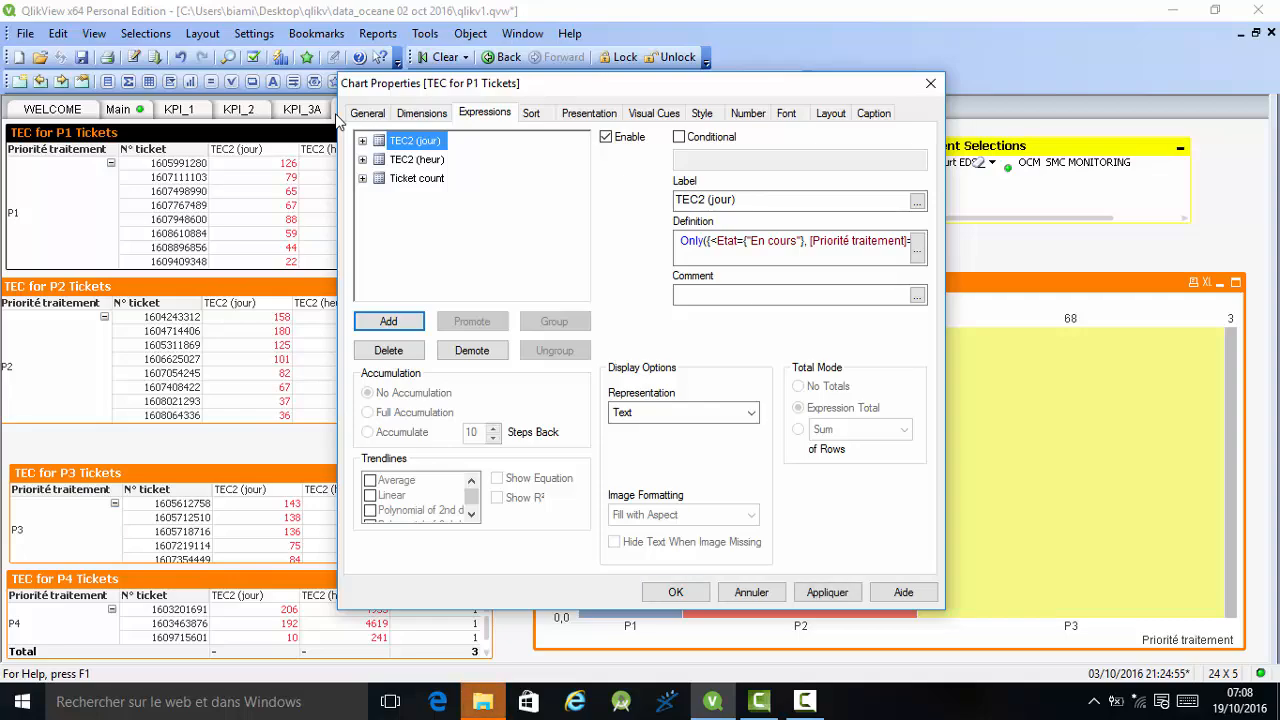
{"action": "left_click", "coordinate": [917, 249]}
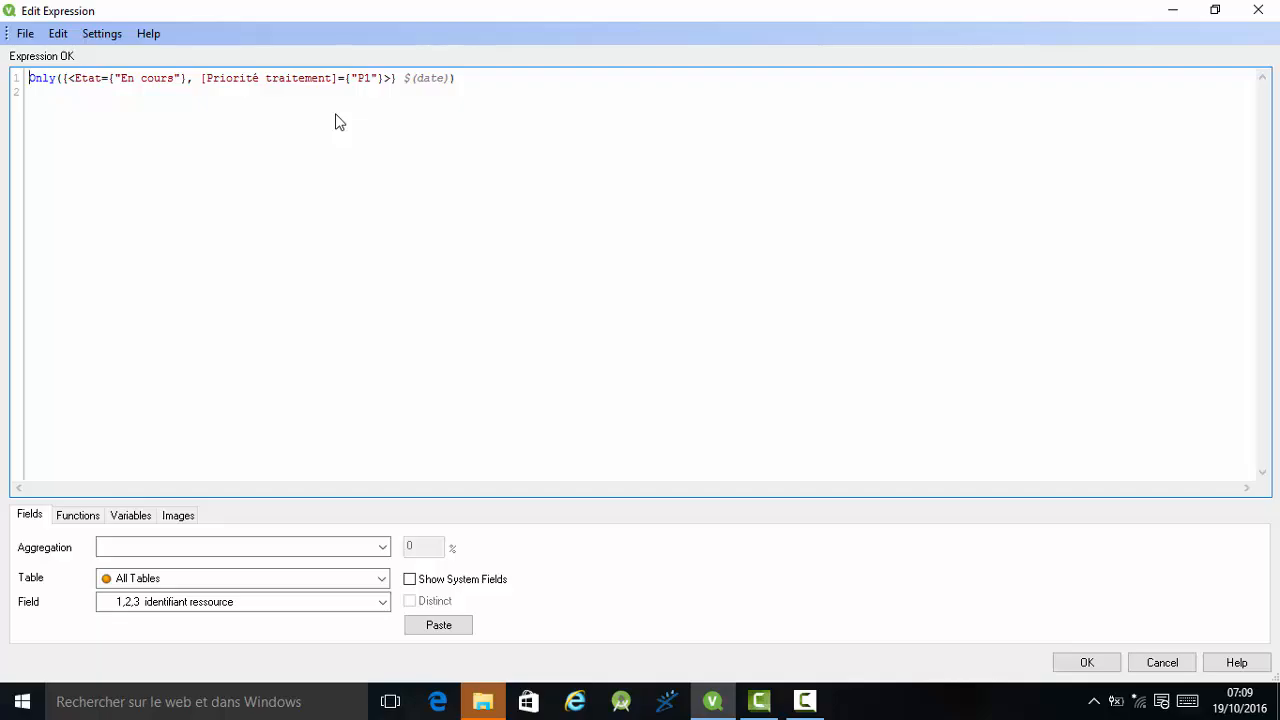
{"action": "key", "text": "Return"}
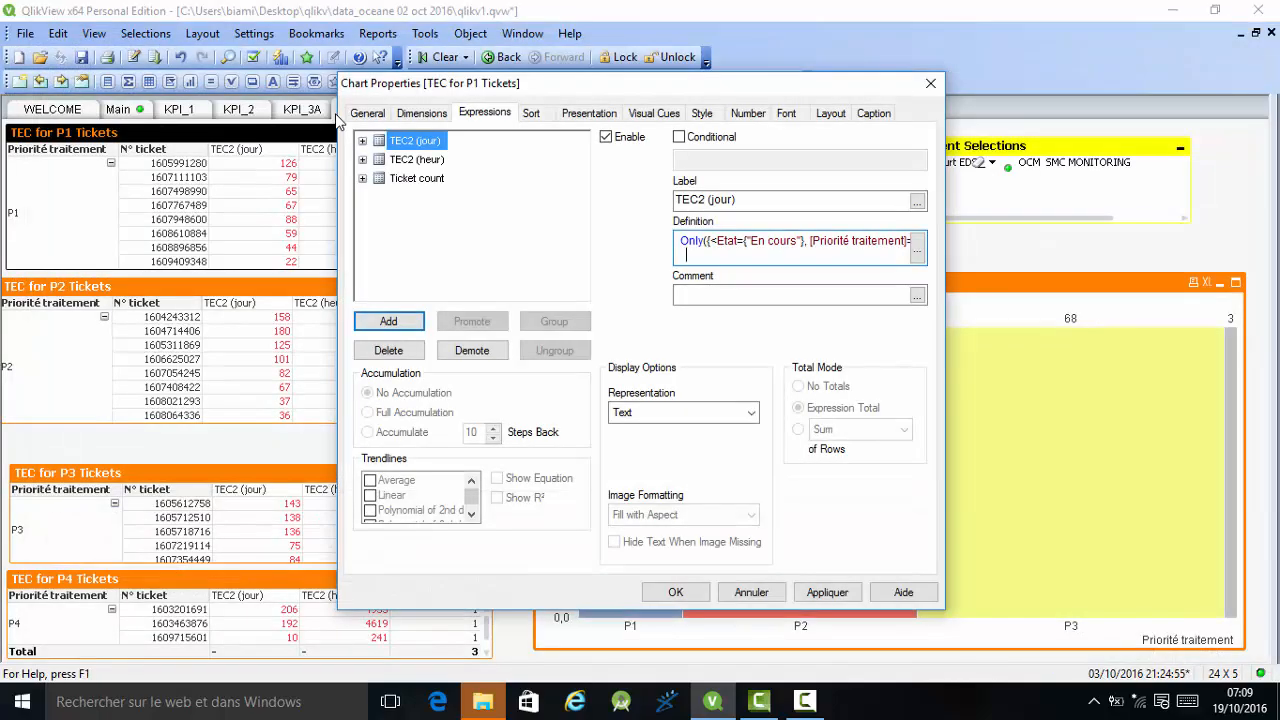
Review the TEC2 (heur) and Ticket count expression definitions of the P1 table and leave its chart properties without changes.
{"action": "key", "text": "Down"}
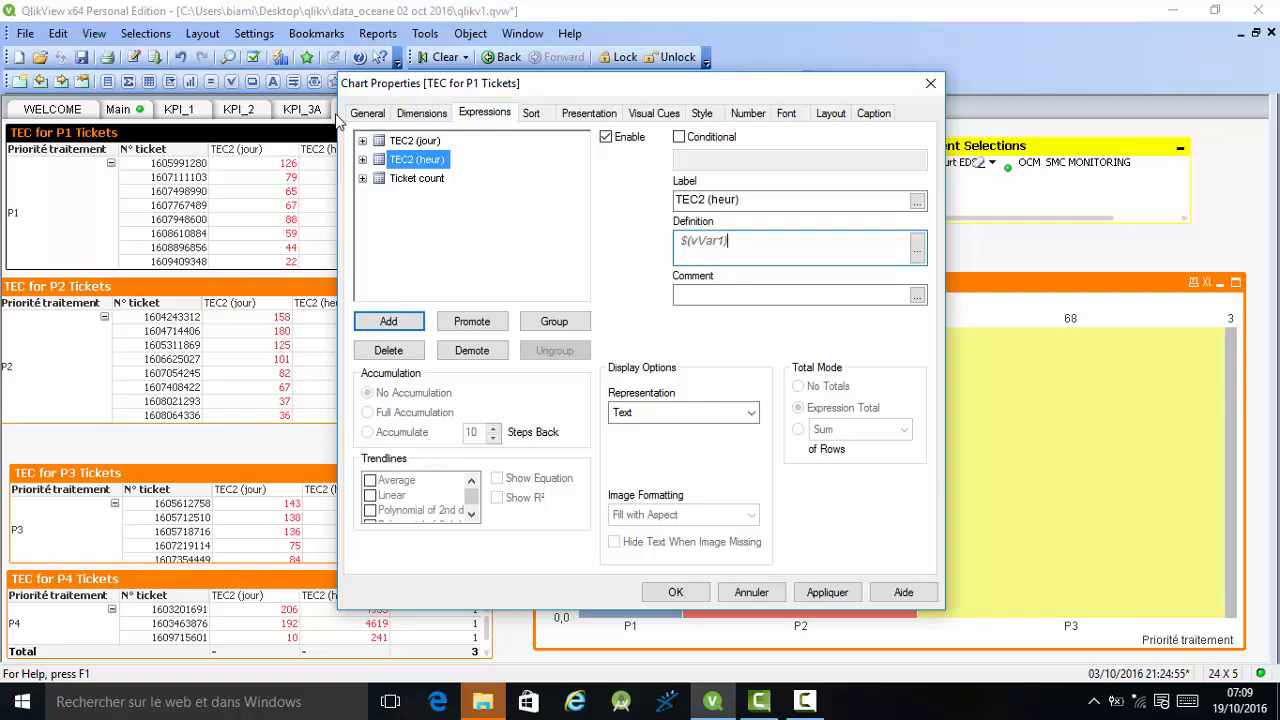
{"action": "key", "text": "Down"}
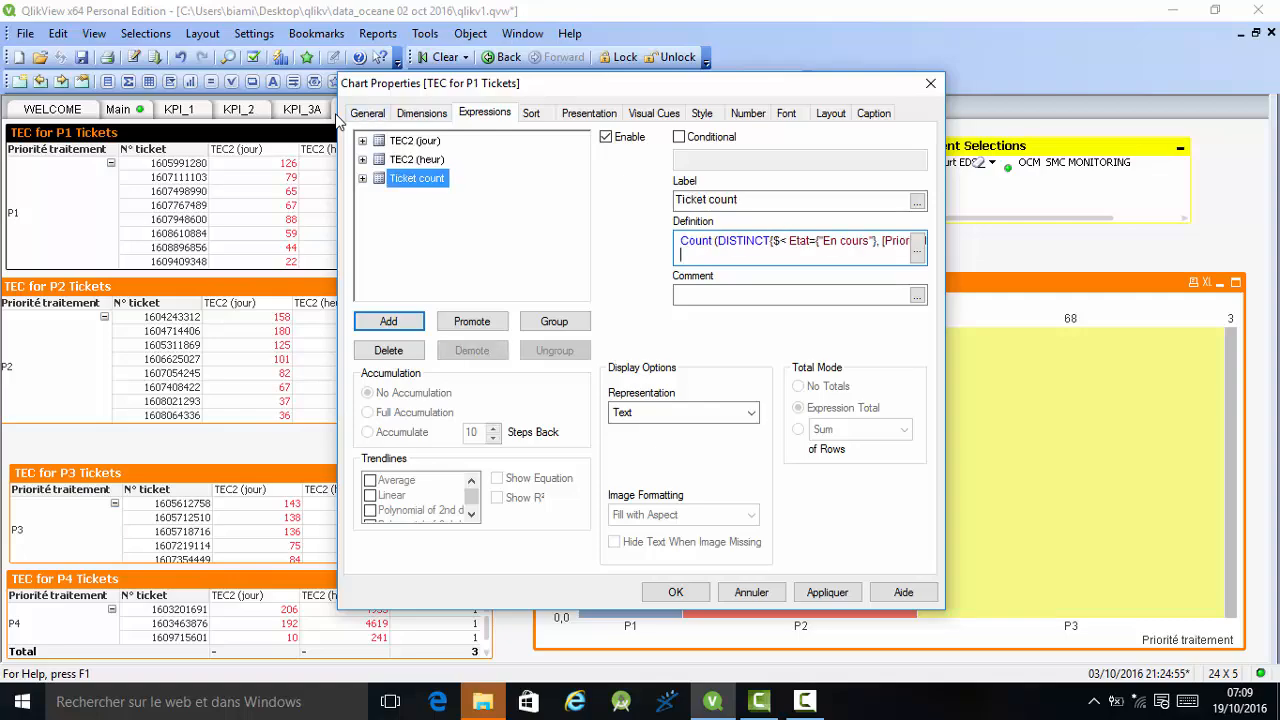
{"action": "key", "text": "Up"}
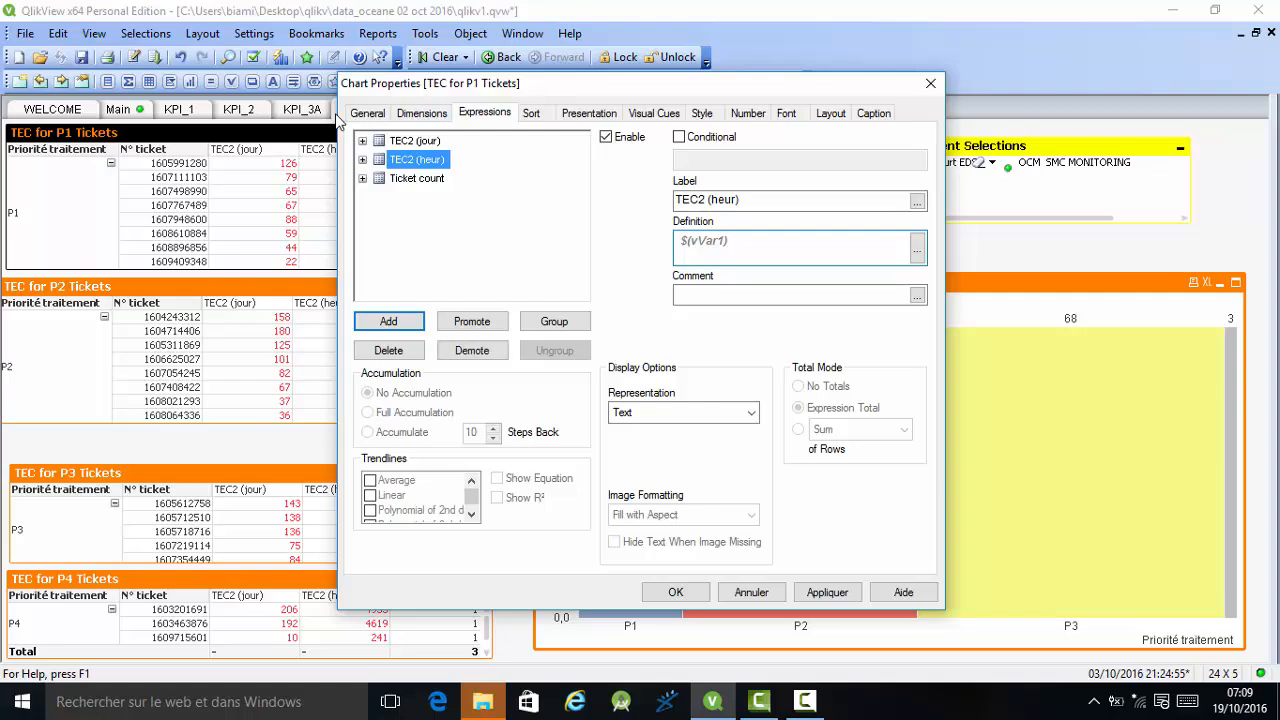
{"action": "key", "text": "Up"}
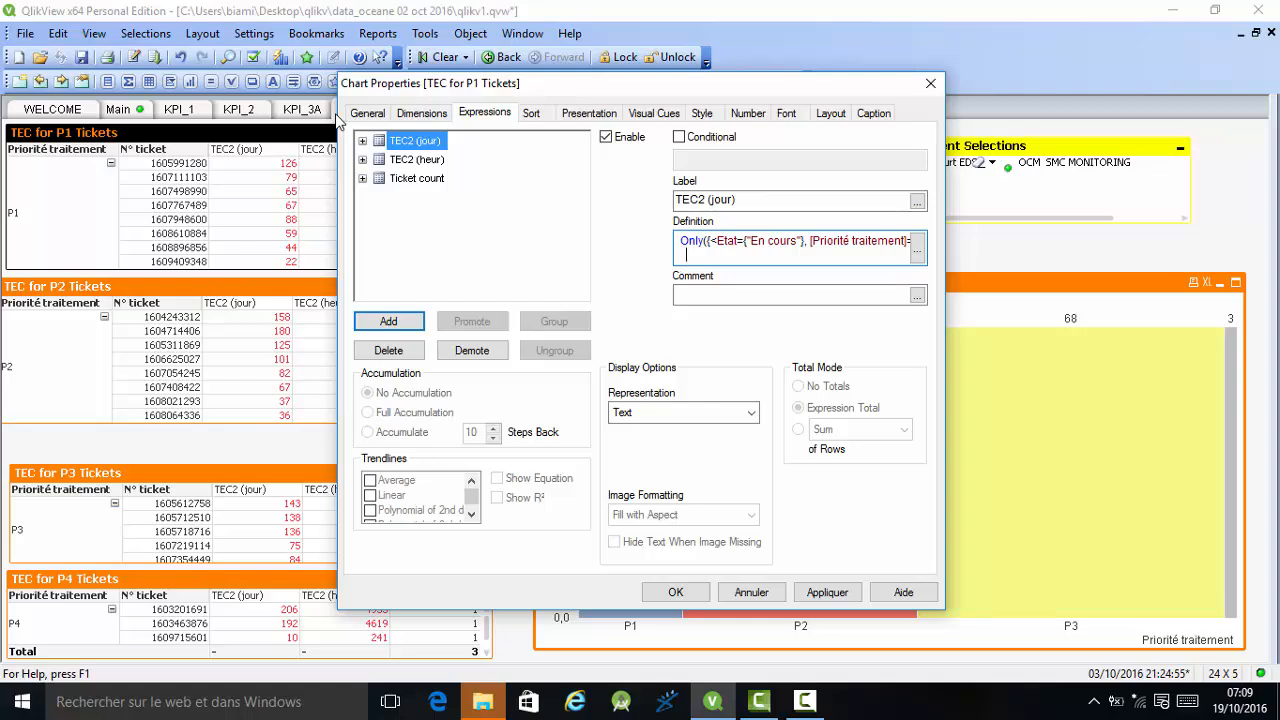
{"action": "key", "text": "Tab"}
{"action": "key", "text": "Return"}
{"action": "key", "text": "Down"}
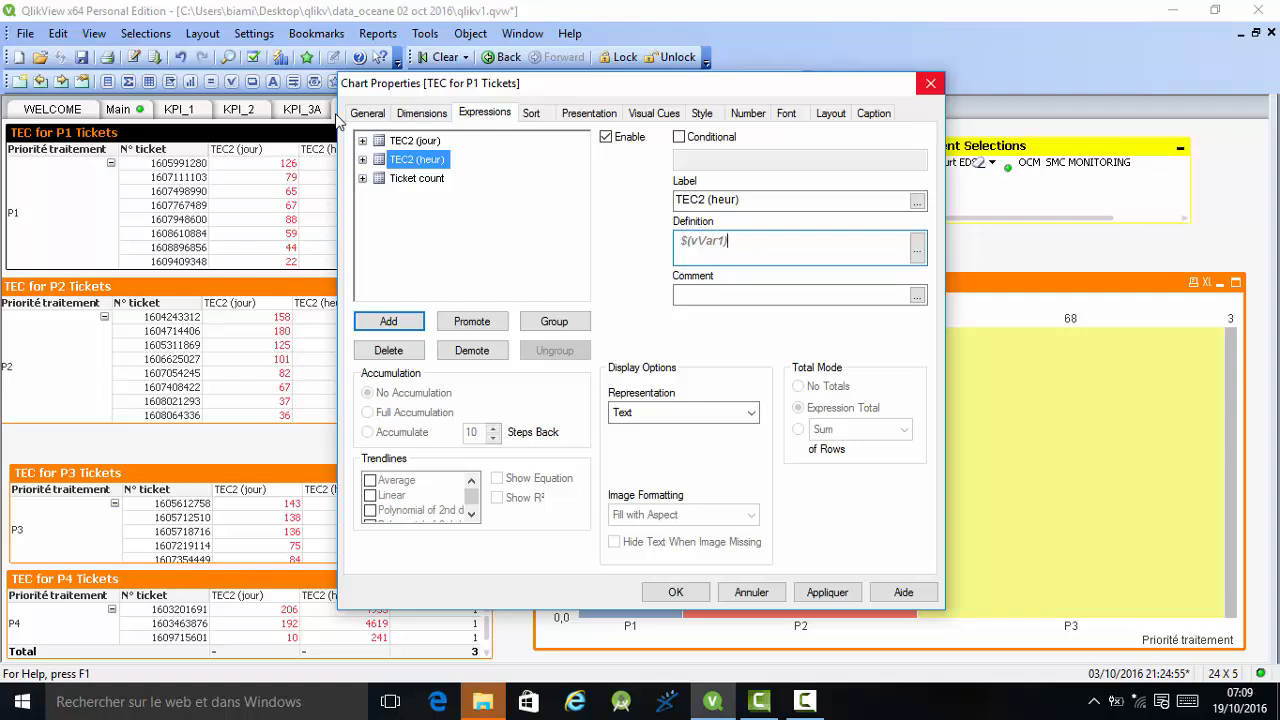
{"action": "key", "text": "Escape"}
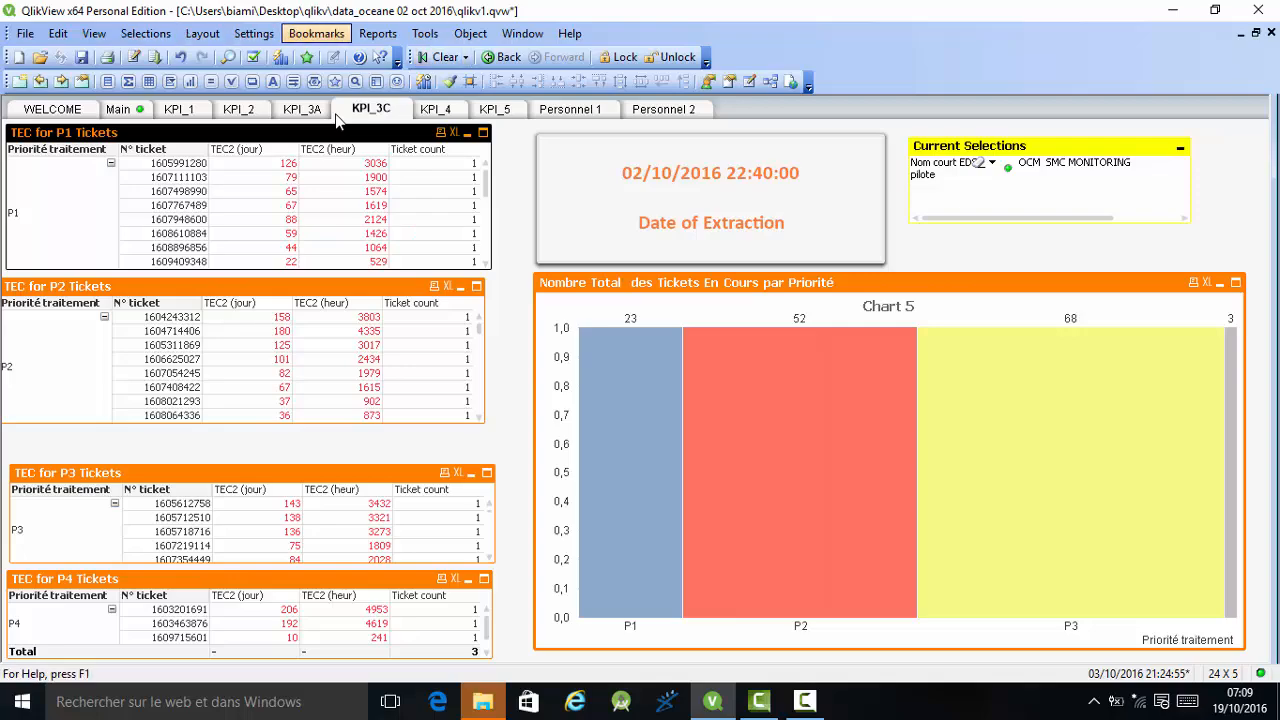
{"action": "key", "text": "alt+l"}
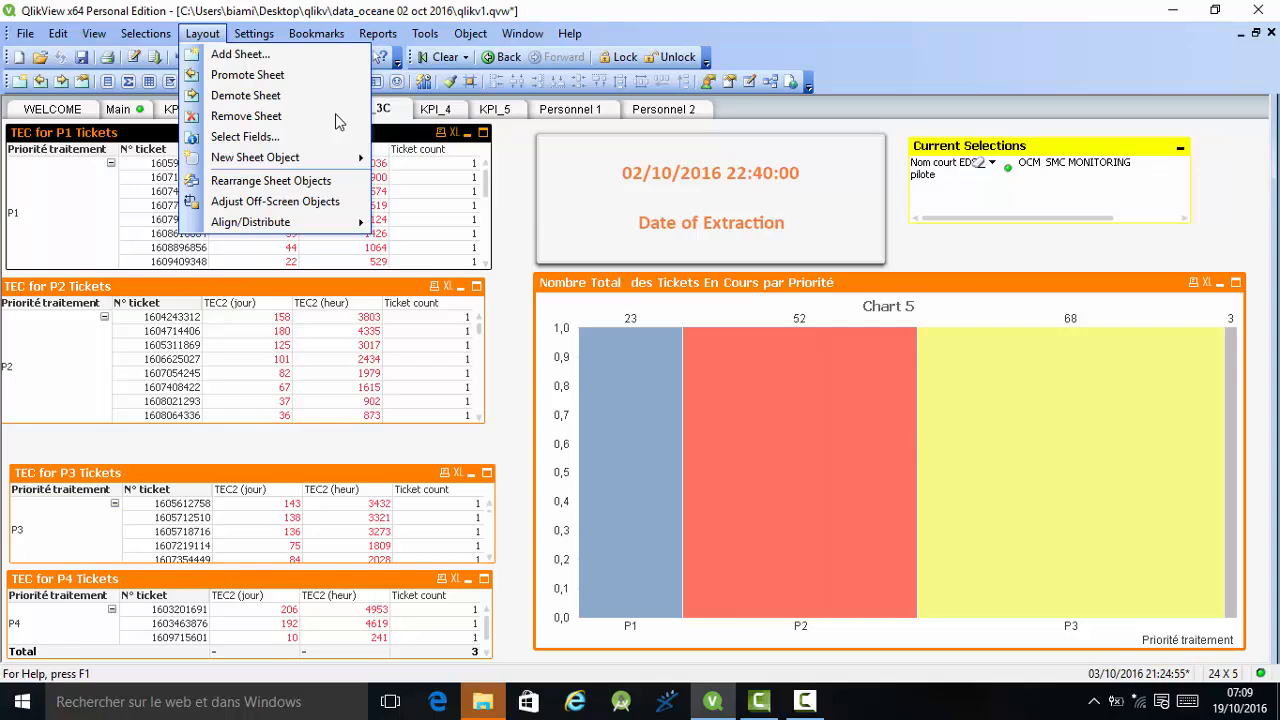
{"action": "key", "text": "Left"}
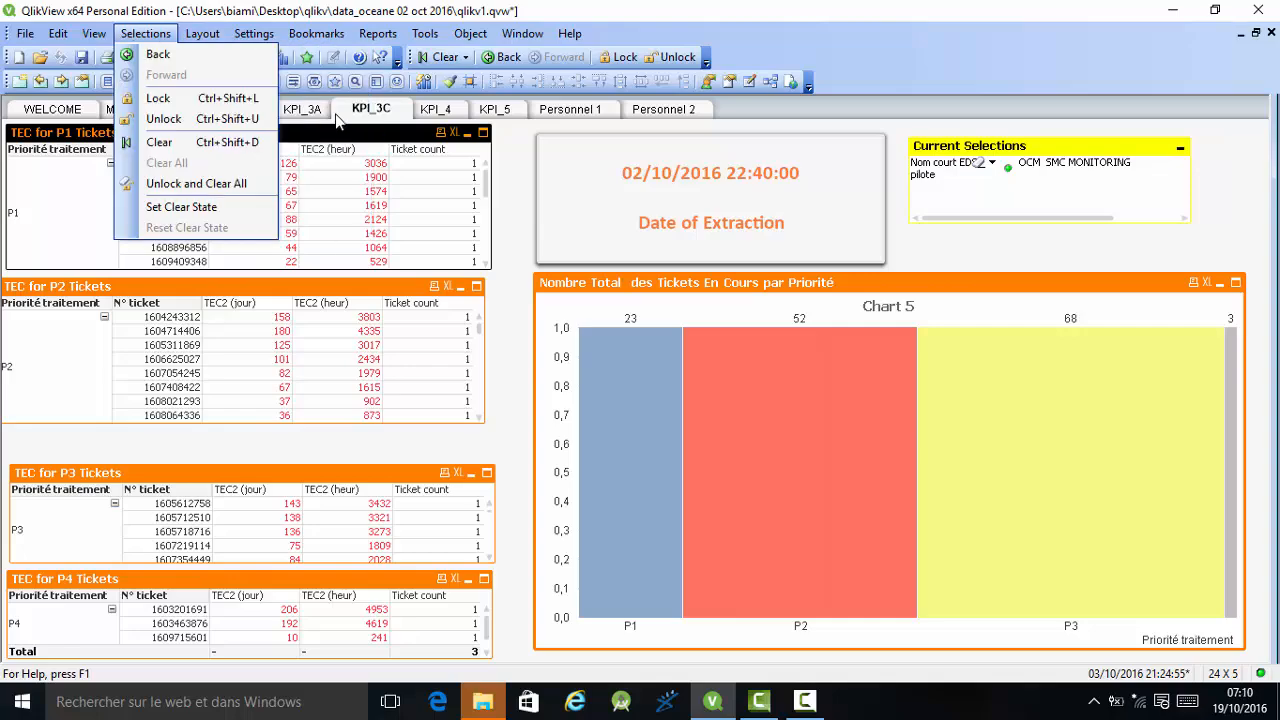
{"action": "key", "text": "Left"}
{"action": "key", "text": "Left"}
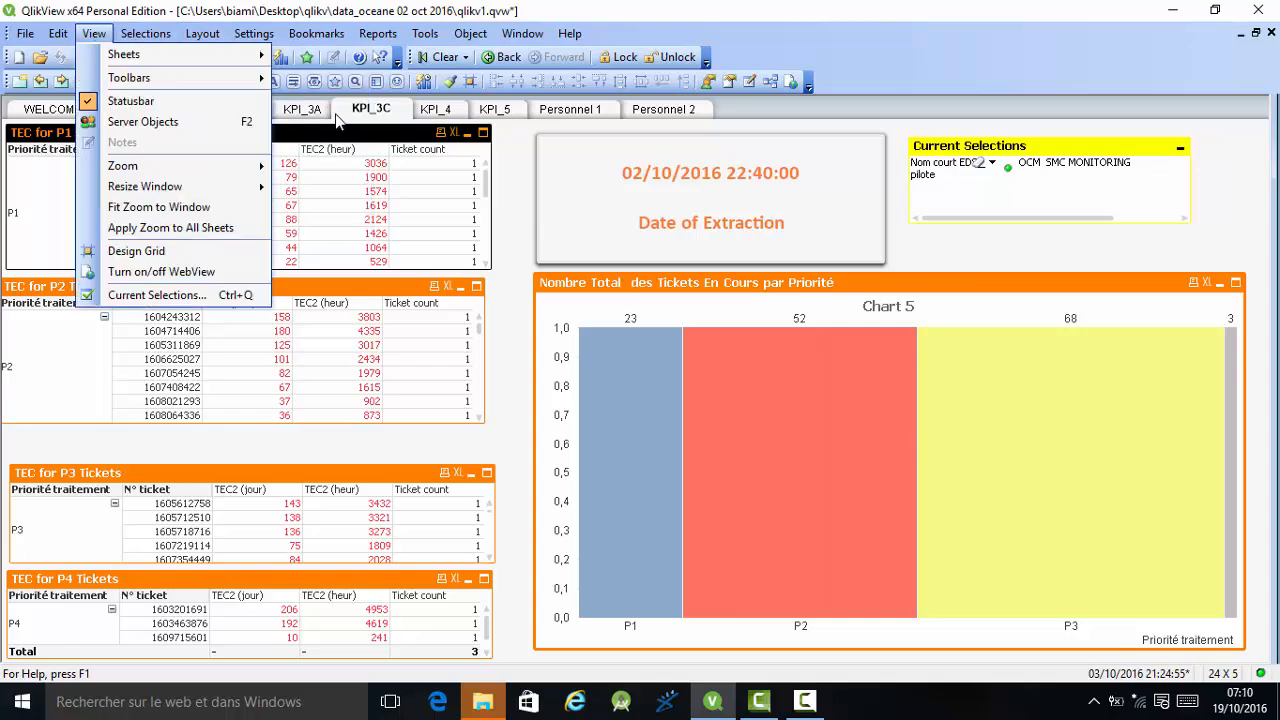
{"action": "key", "text": "Right"}
{"action": "key", "text": "Right"}
{"action": "key", "text": "Right"}
{"action": "key", "text": "Right"}
{"action": "key", "text": "Right"}
{"action": "key", "text": "Left"}
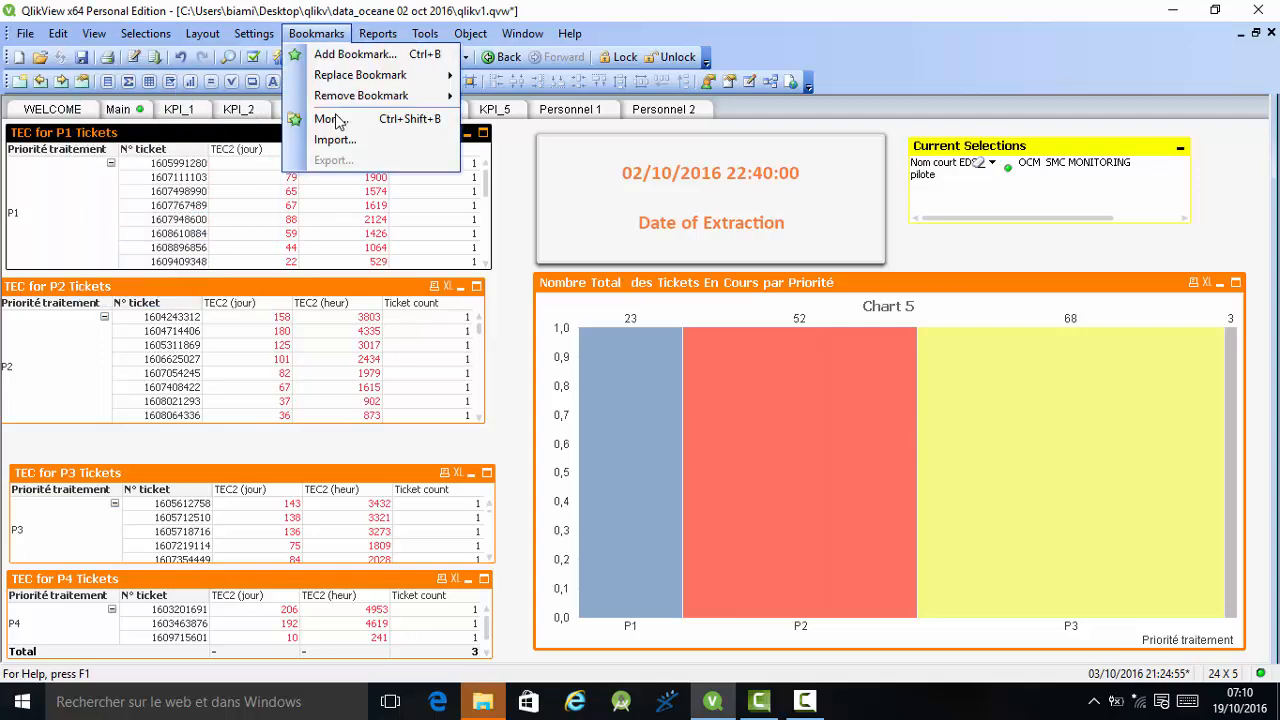
{"action": "key", "text": "Right"}
{"action": "key", "text": "Right"}
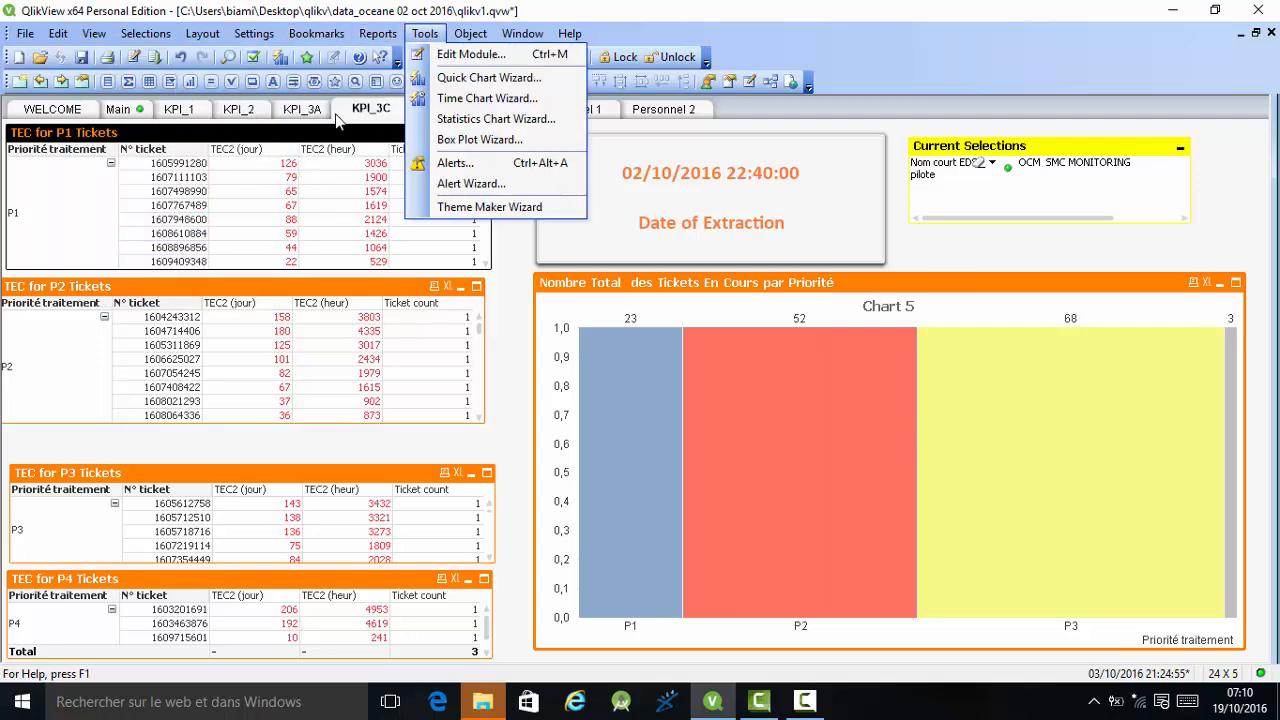
{"action": "key", "text": "Right"}
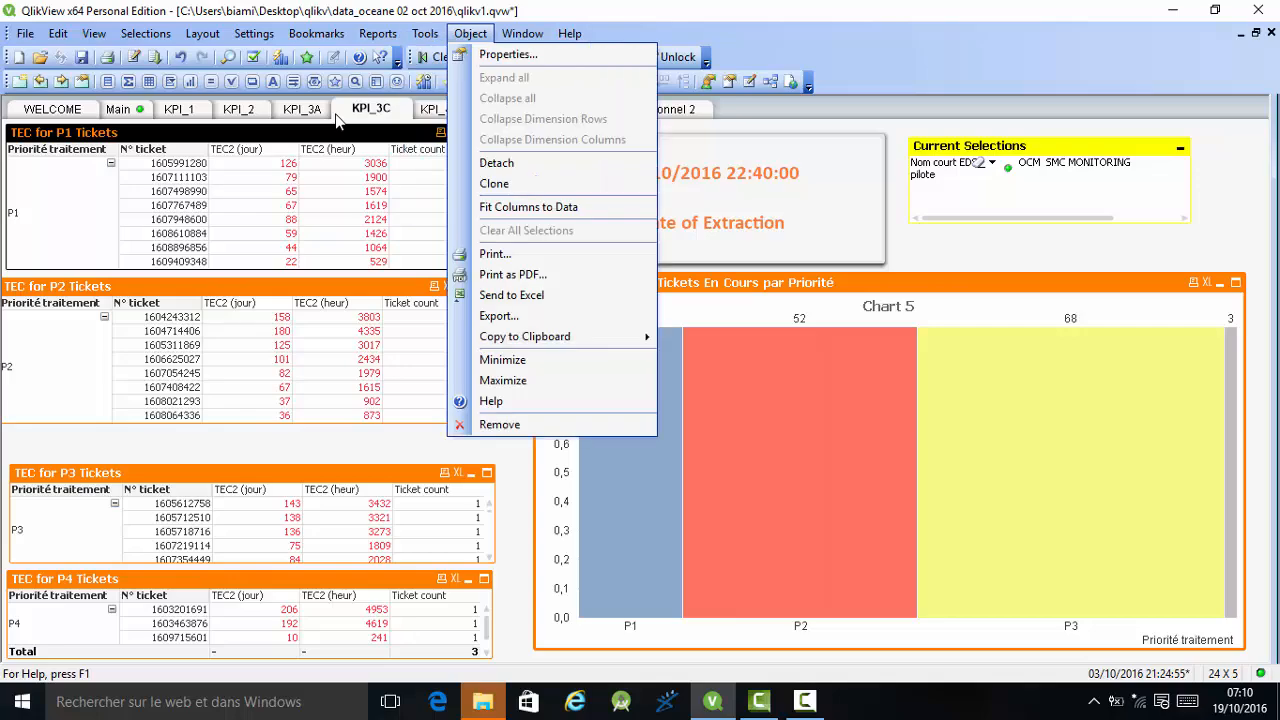
{"action": "key", "text": "Right"}
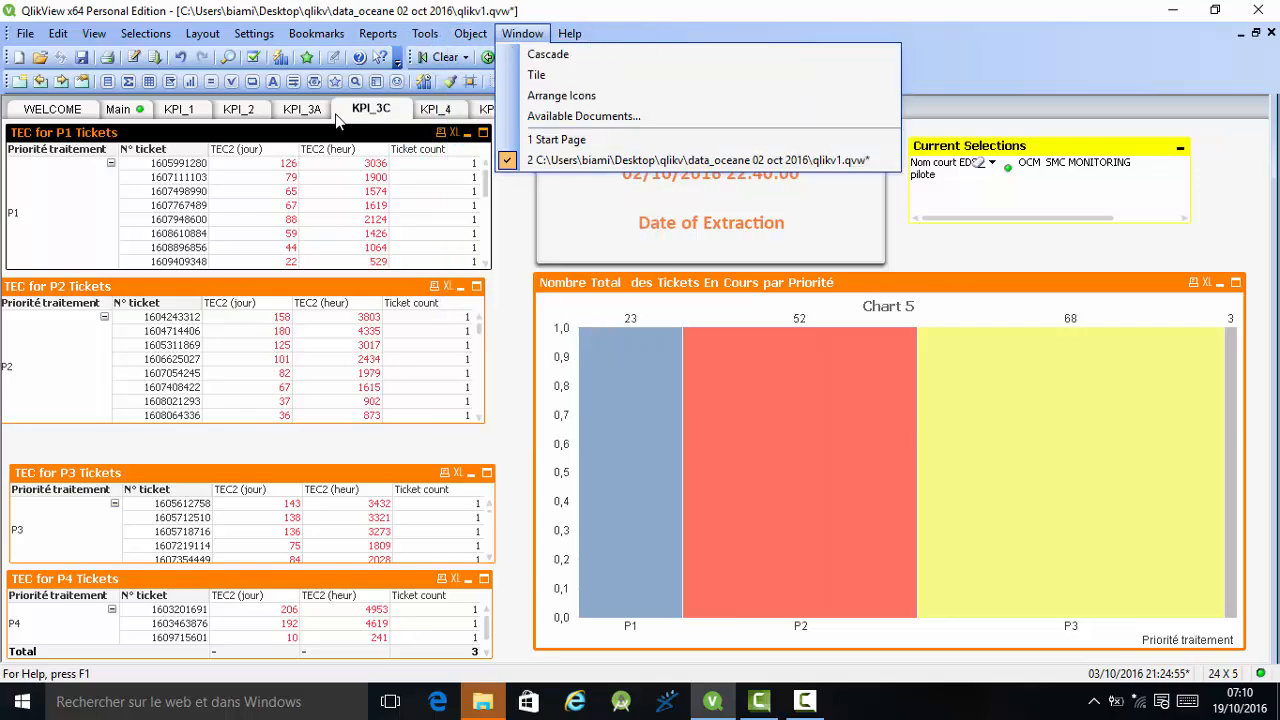
{"action": "key", "text": "Escape"}
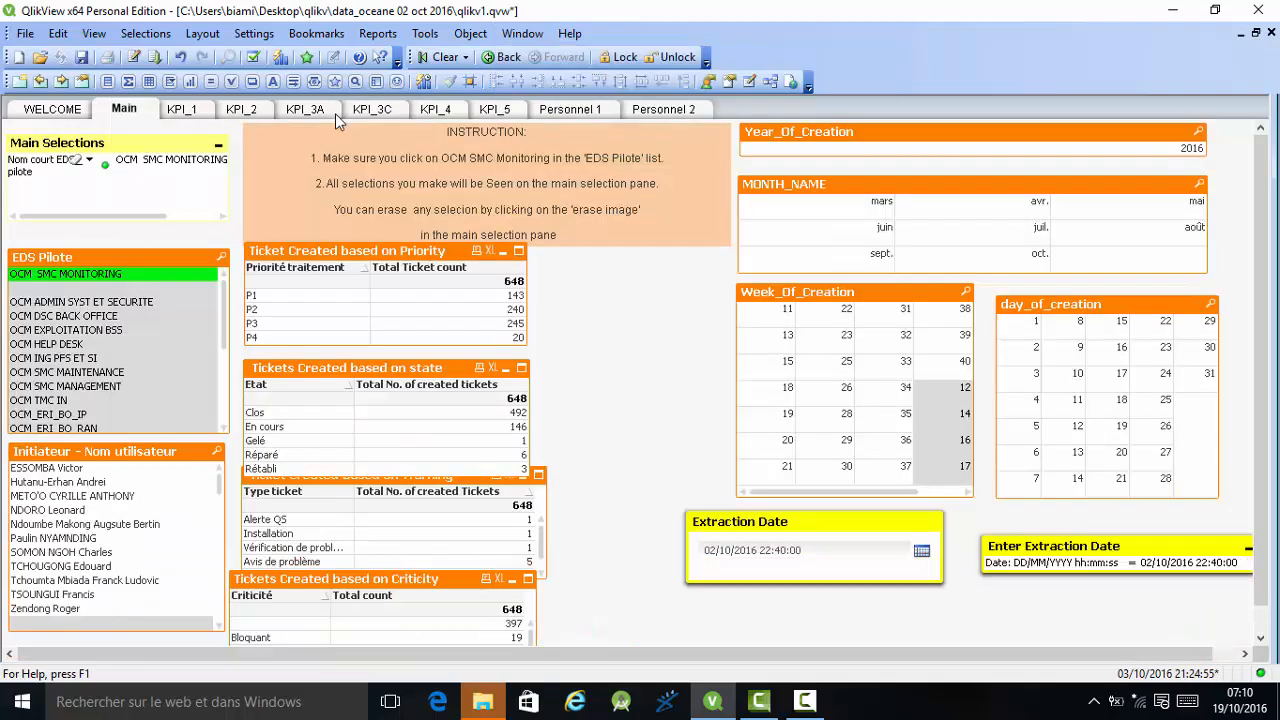
Check which variable drives the Extraction Date calendar on the Main sheet, keeping vMytime selected.
{"action": "right_click", "coordinate": [890, 523]}
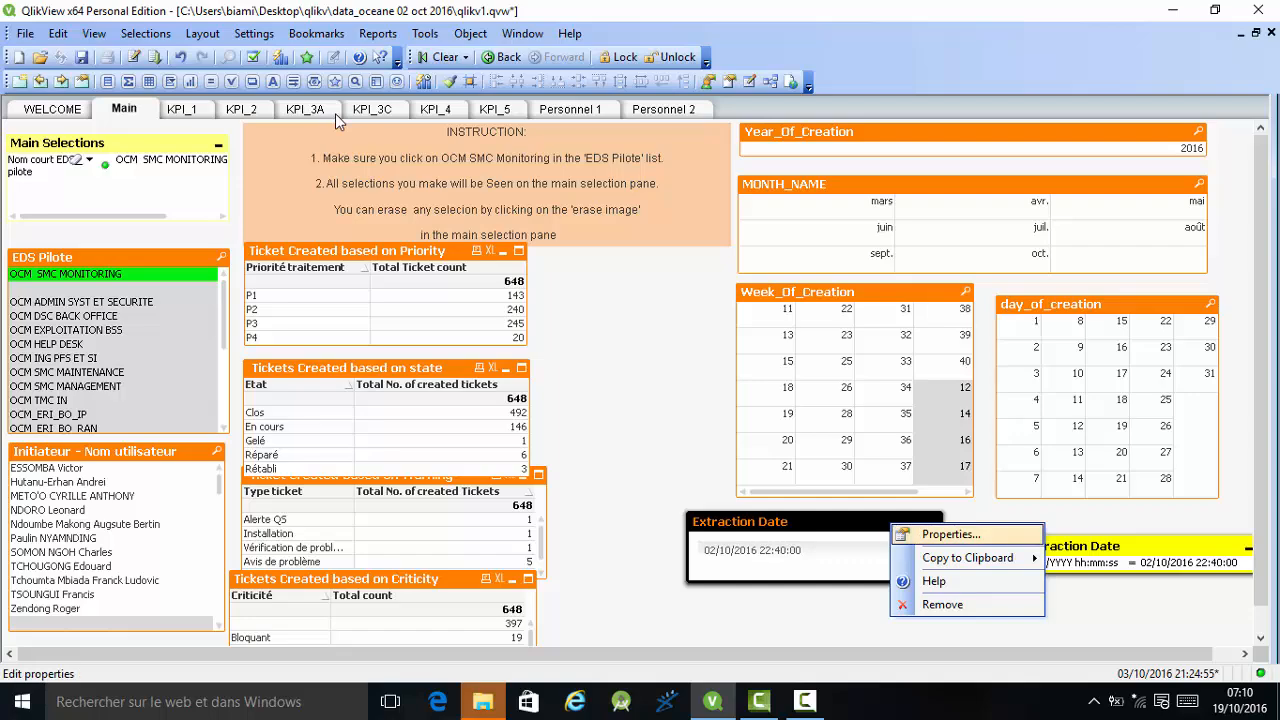
{"action": "key", "text": "Return"}
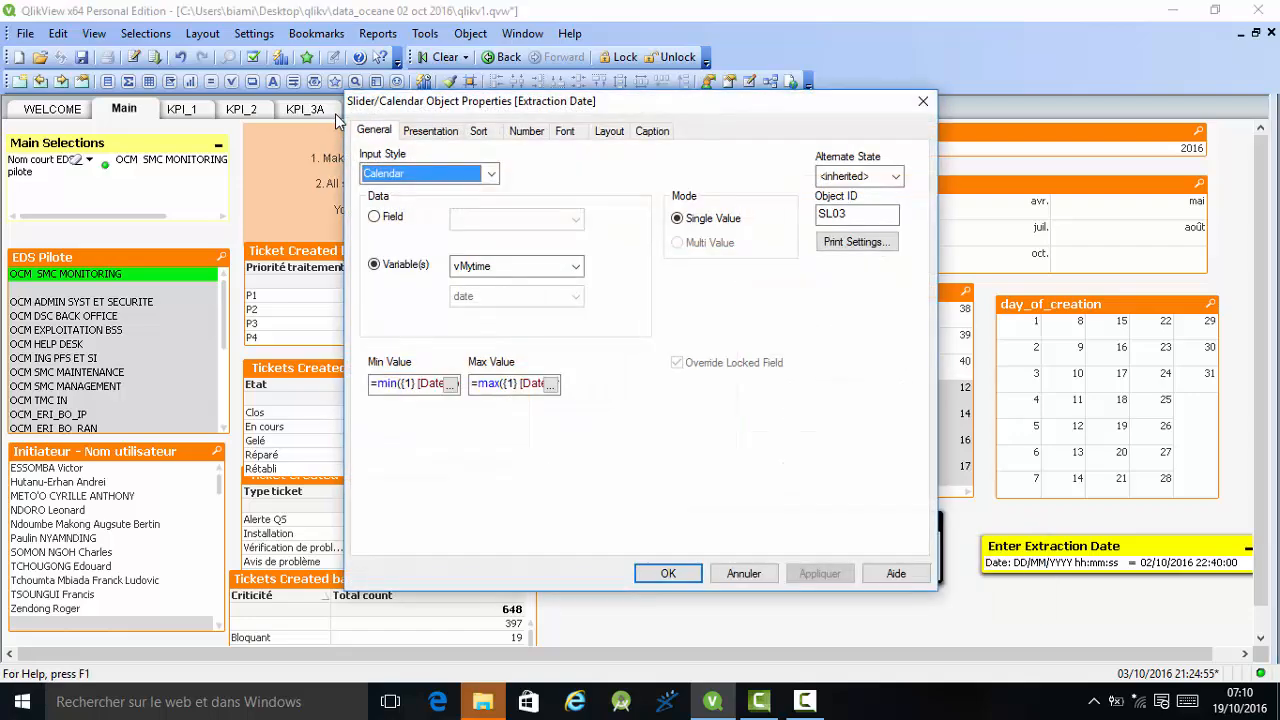
{"action": "left_click", "coordinate": [576, 266]}
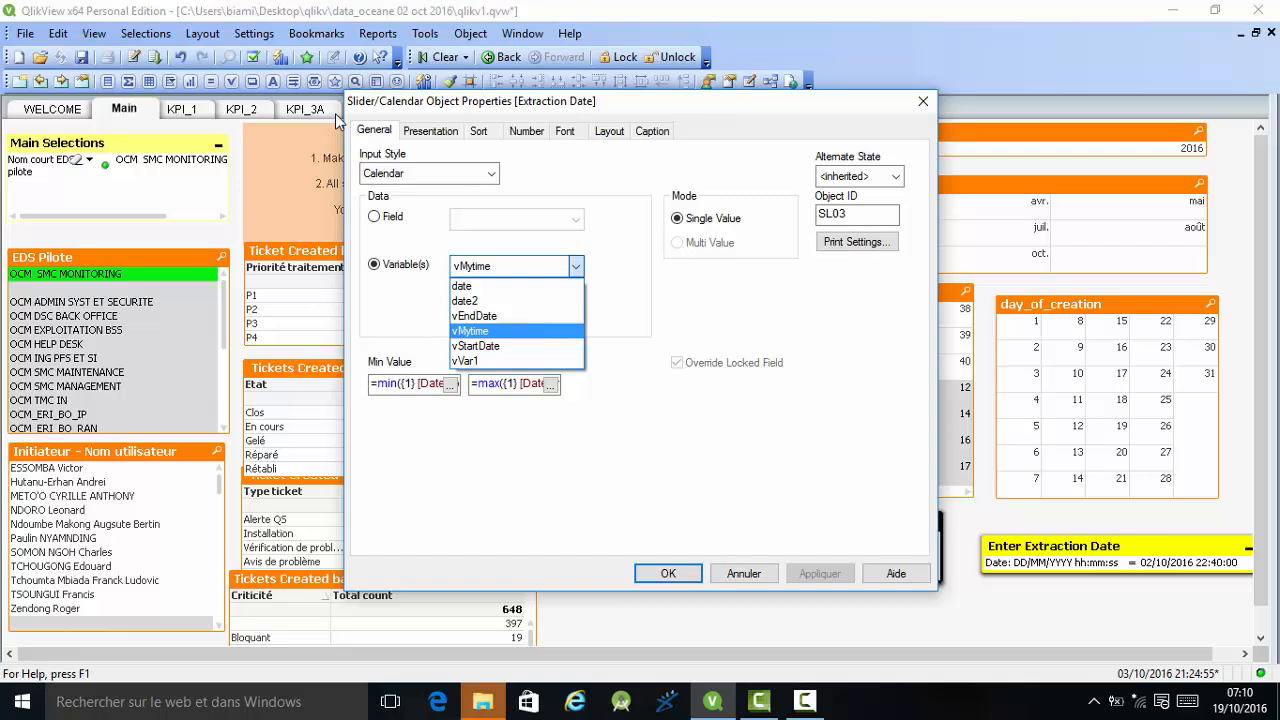
{"action": "left_click", "coordinate": [516, 330]}
{"action": "left_click", "coordinate": [922, 101]}
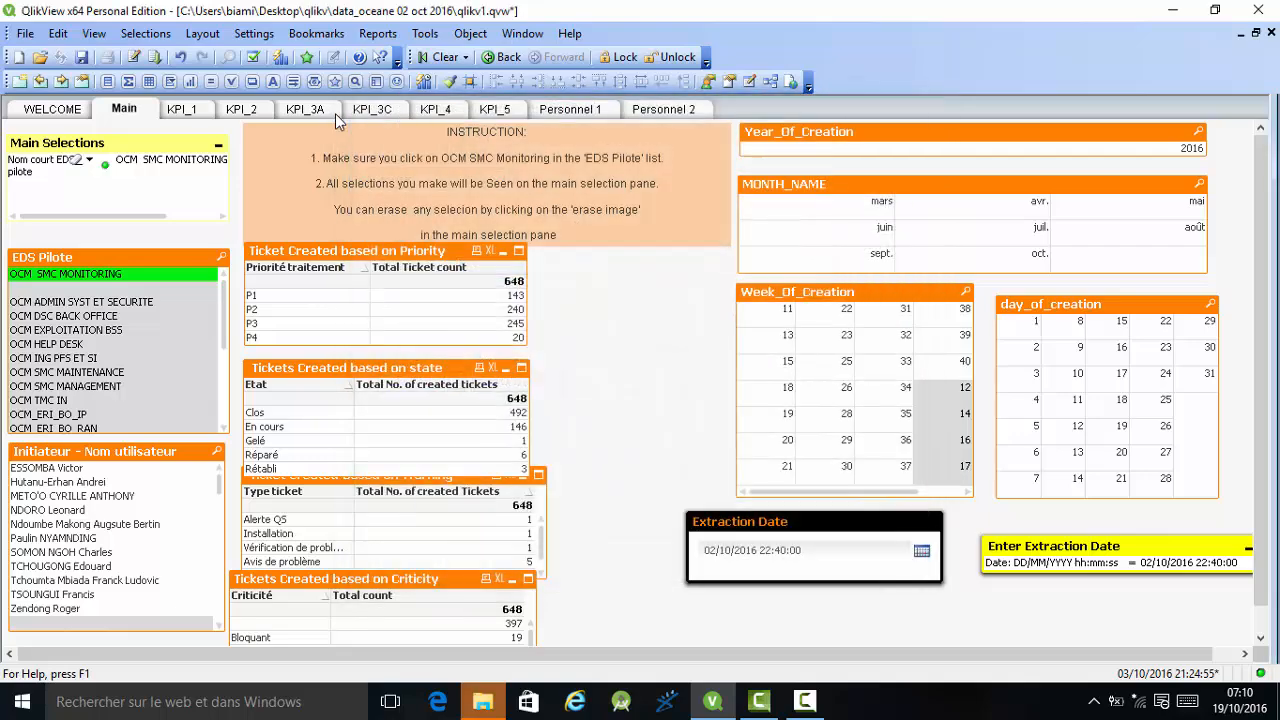
Try adding date2 to the displayed variables of the Enter Extraction Date input box and remove it again.
{"action": "right_click", "coordinate": [1016, 546]}
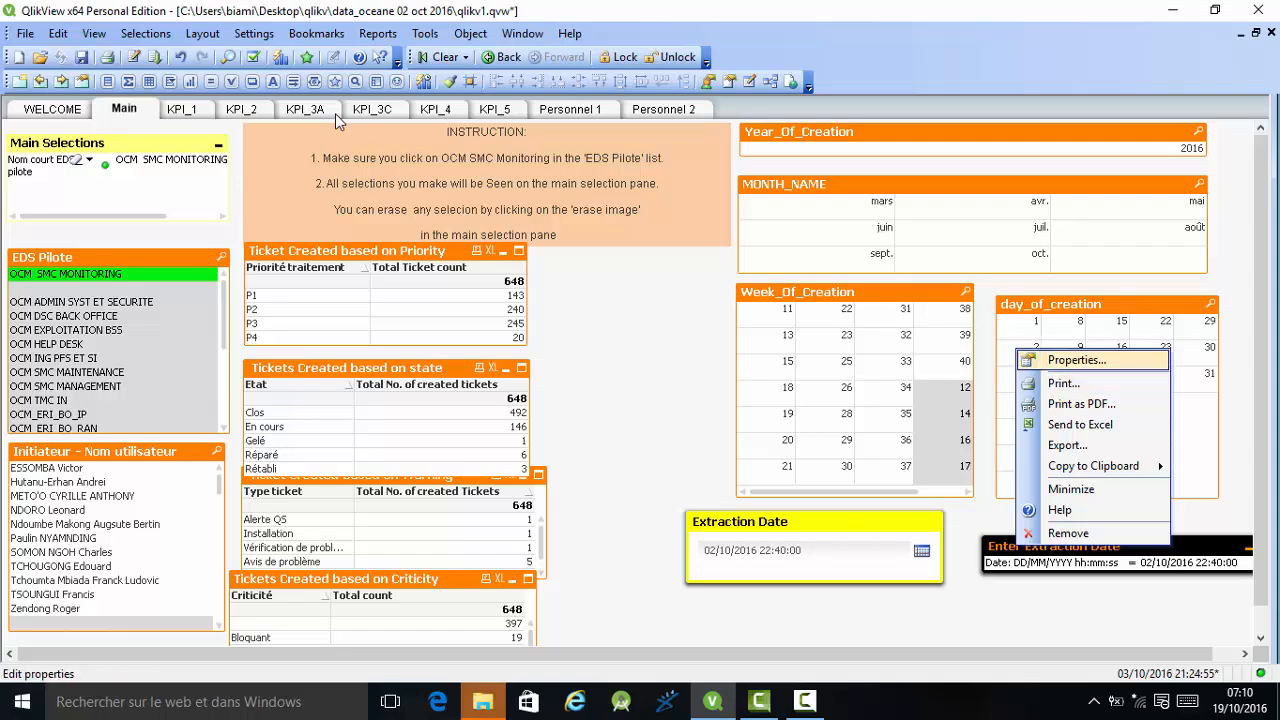
{"action": "key", "text": "Return"}
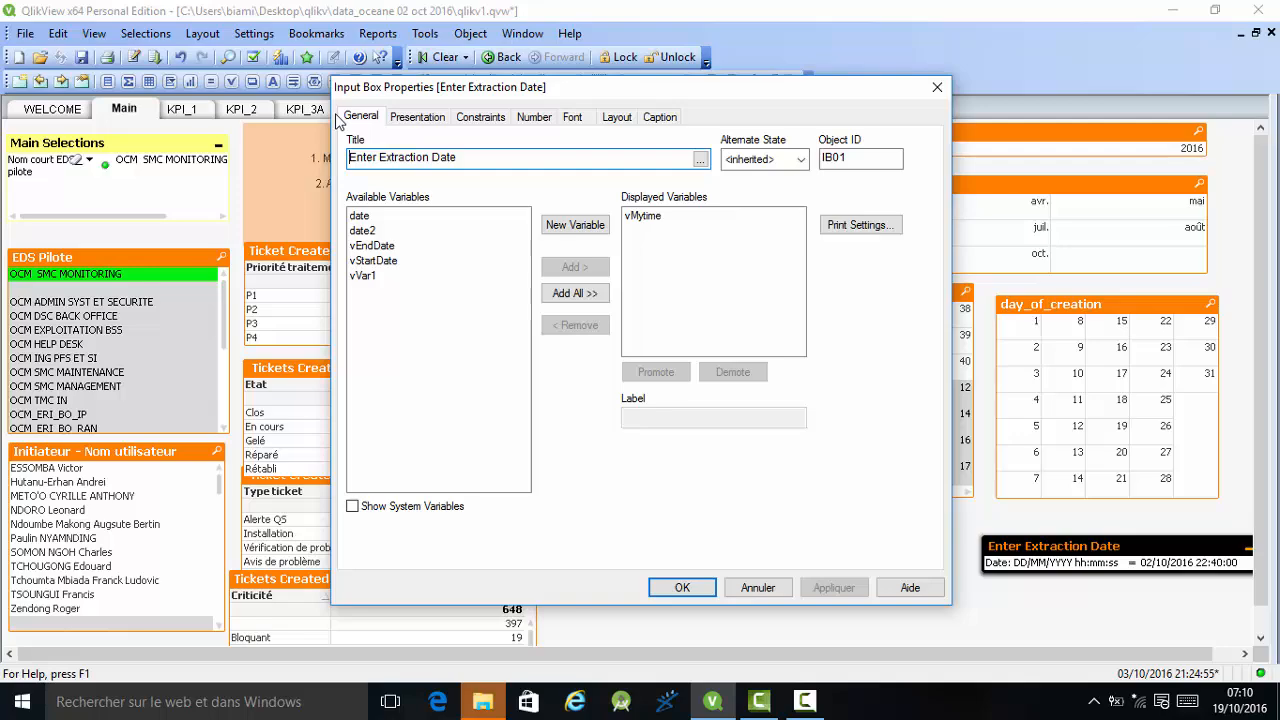
{"action": "double_click", "coordinate": [363, 230]}
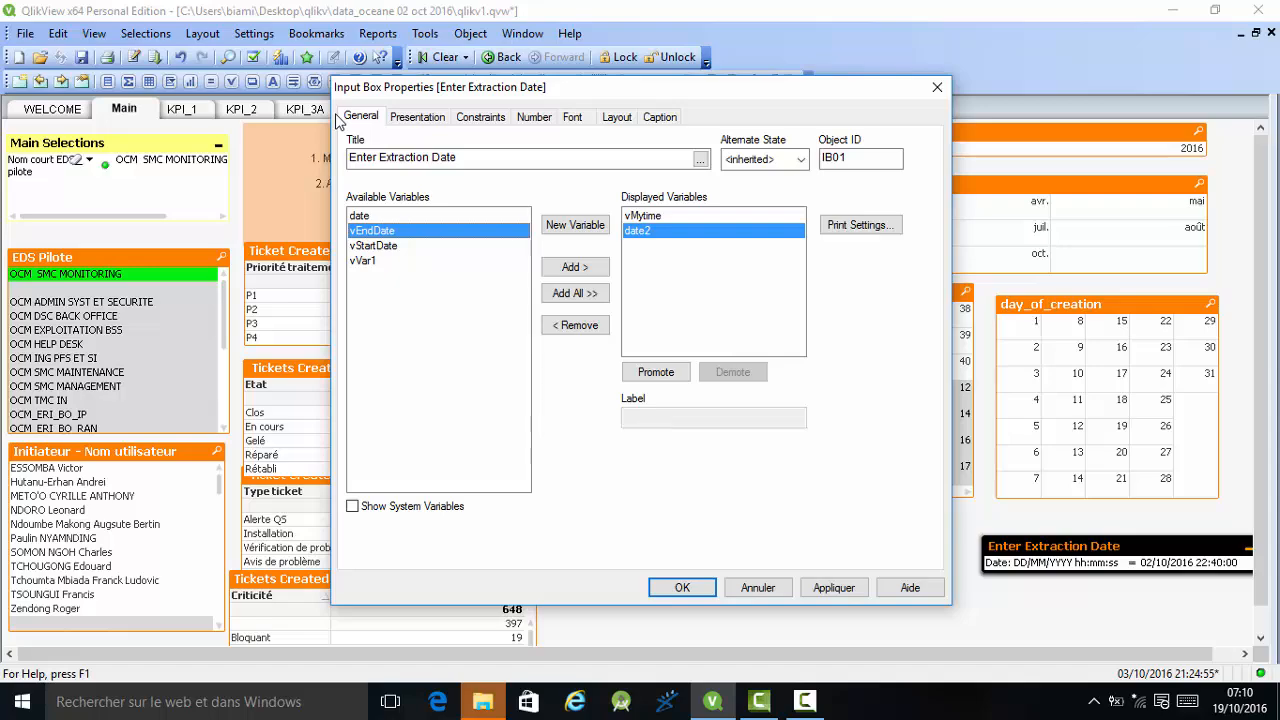
{"action": "left_click", "coordinate": [575, 325]}
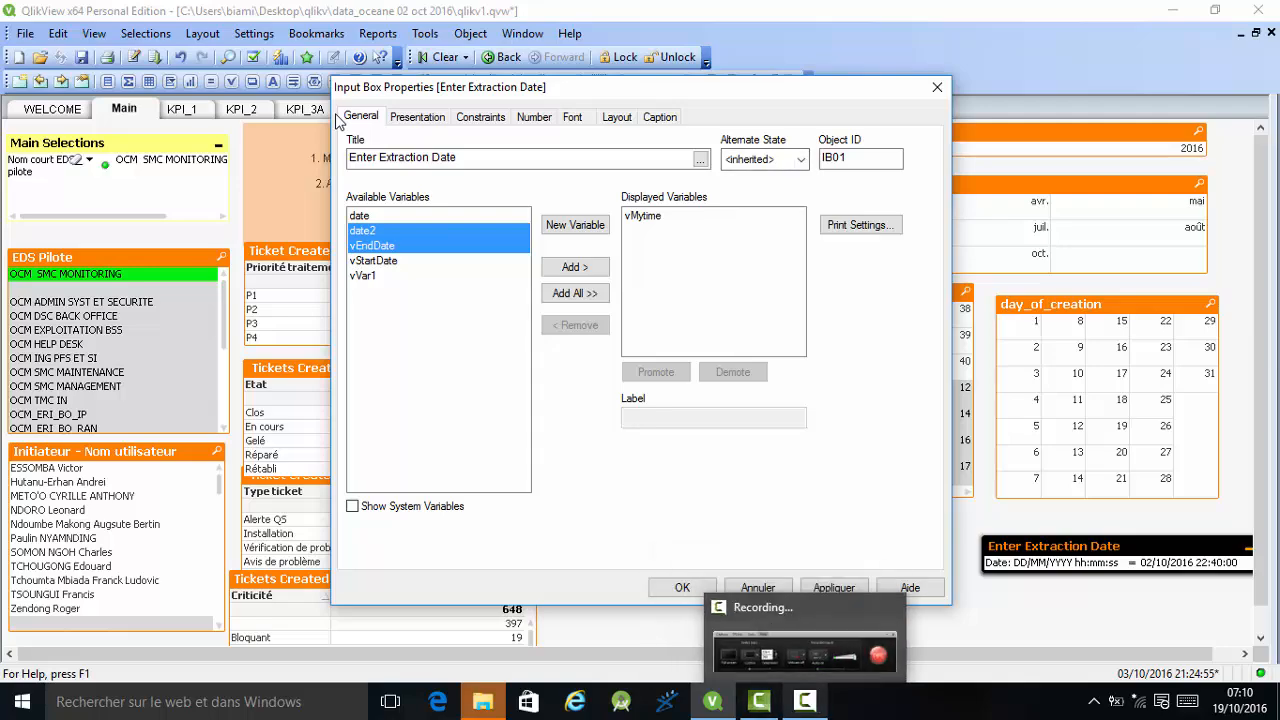
{"action": "left_click", "coordinate": [805, 701]}
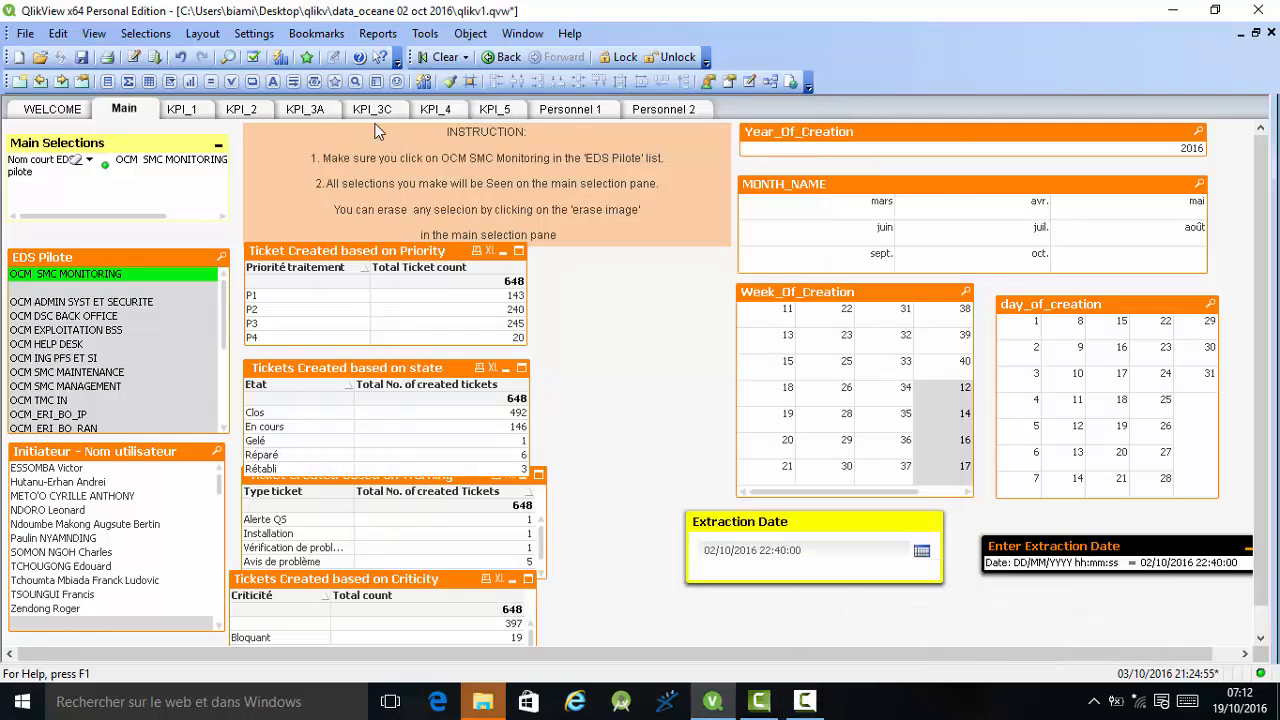
Inspect the full definition of the date2 variable in the variable overview, highlighting its '$(vMytime)' reference.
{"action": "left_click", "coordinate": [260, 36]}
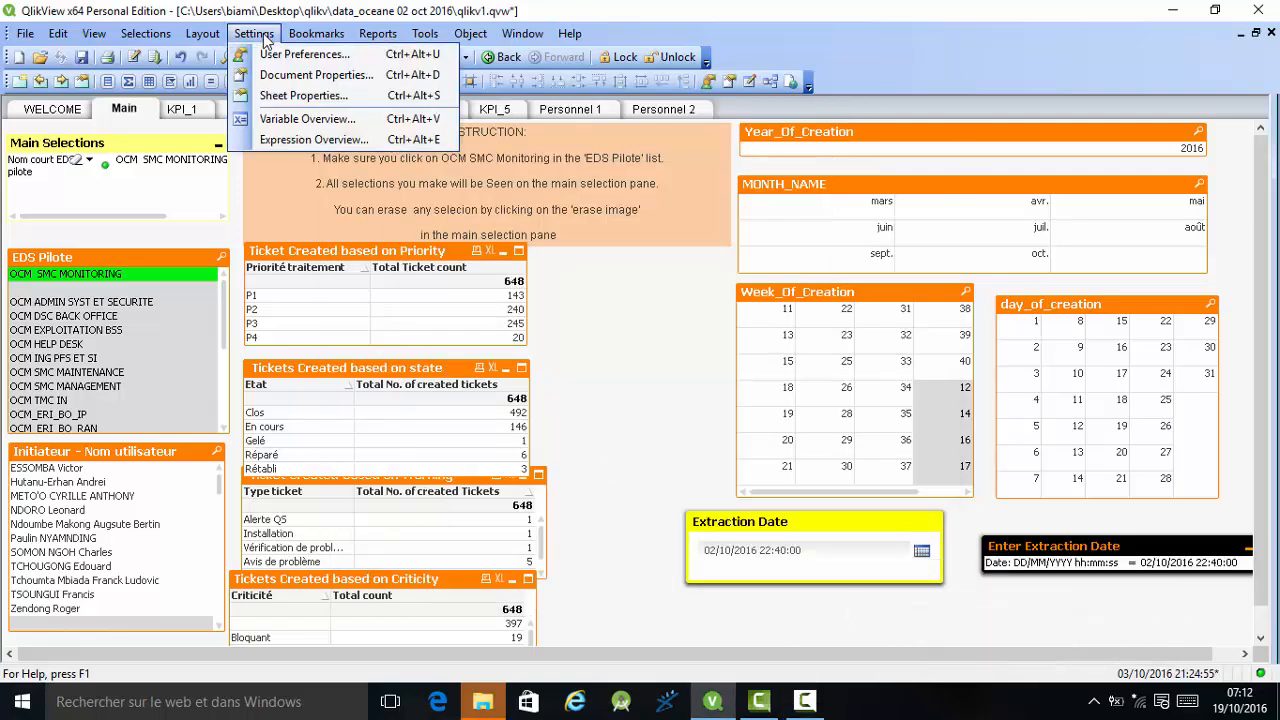
{"action": "left_click", "coordinate": [287, 121]}
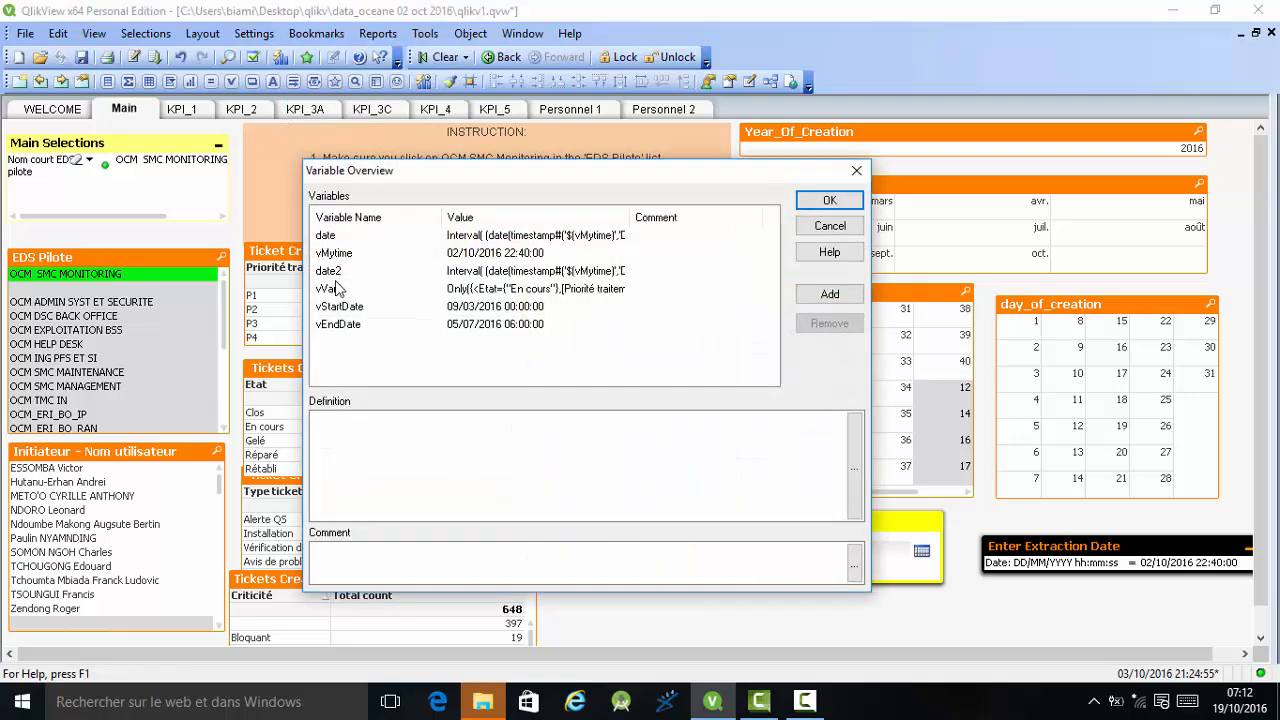
{"action": "left_click", "coordinate": [330, 273]}
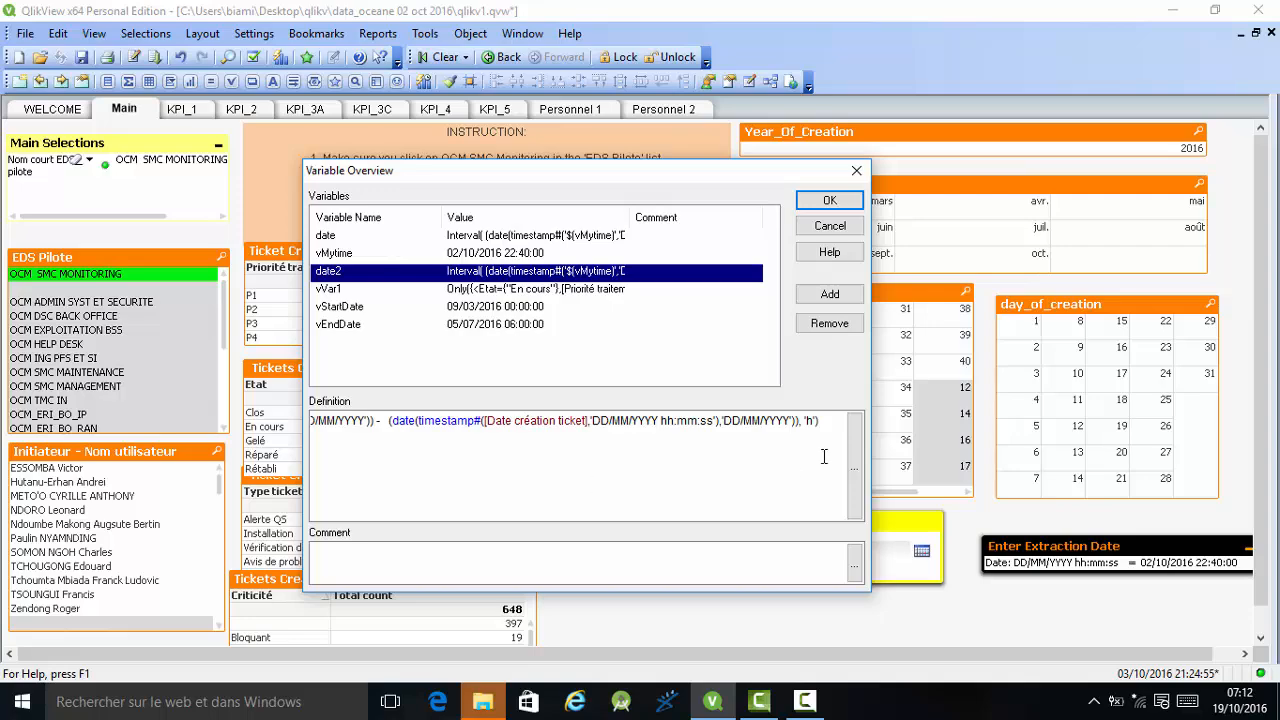
{"action": "left_click", "coordinate": [857, 450]}
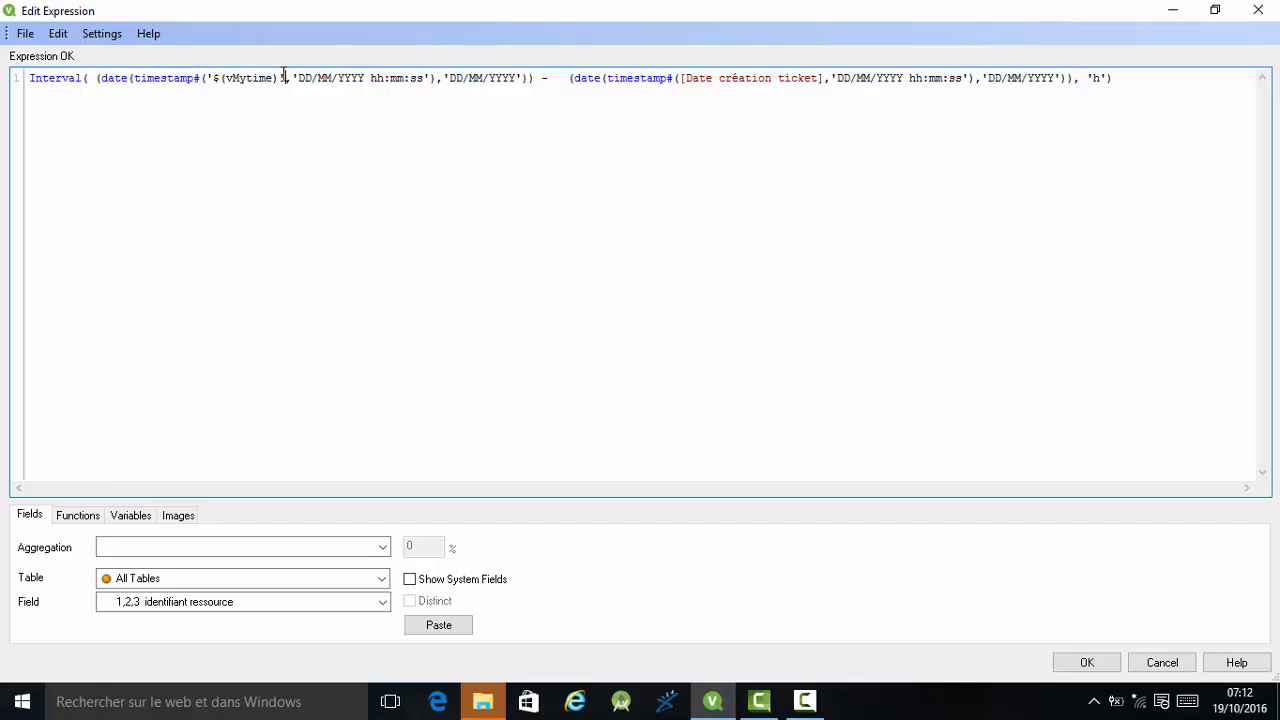
{"action": "left_click_drag", "start_coordinate": [283, 77], "coordinate": [211, 85]}
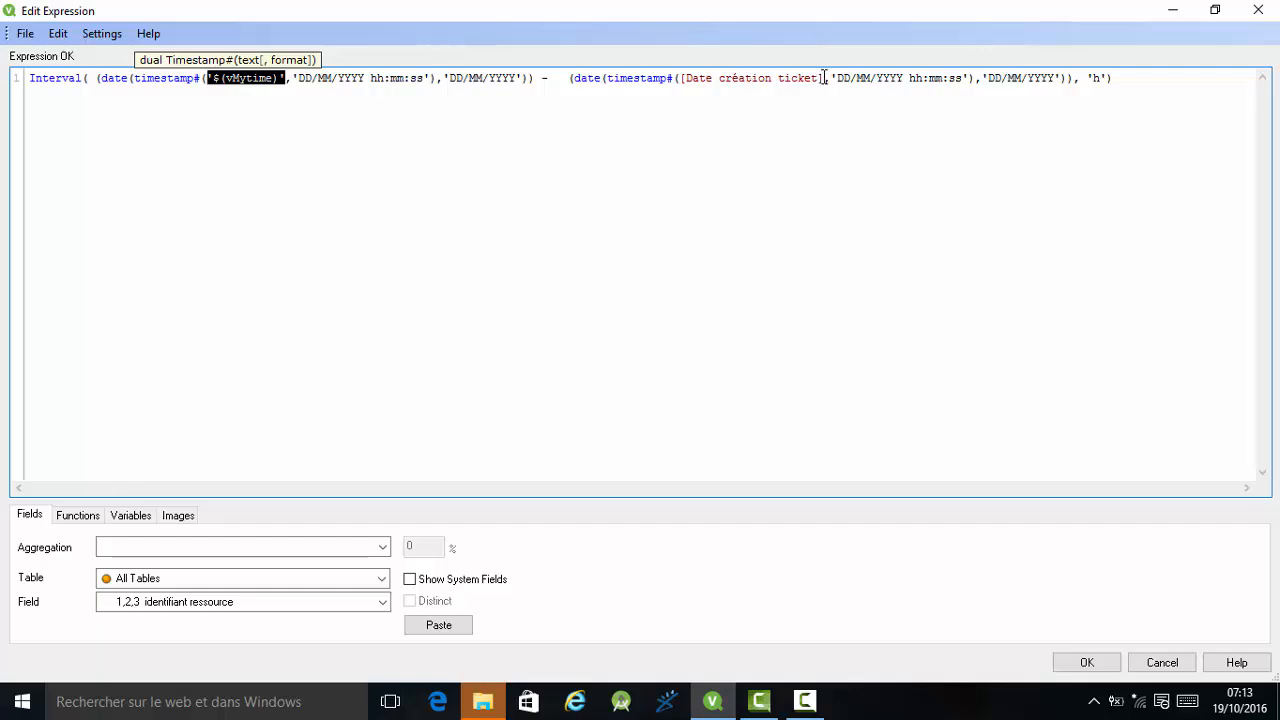
{"action": "left_click", "coordinate": [700, 191]}
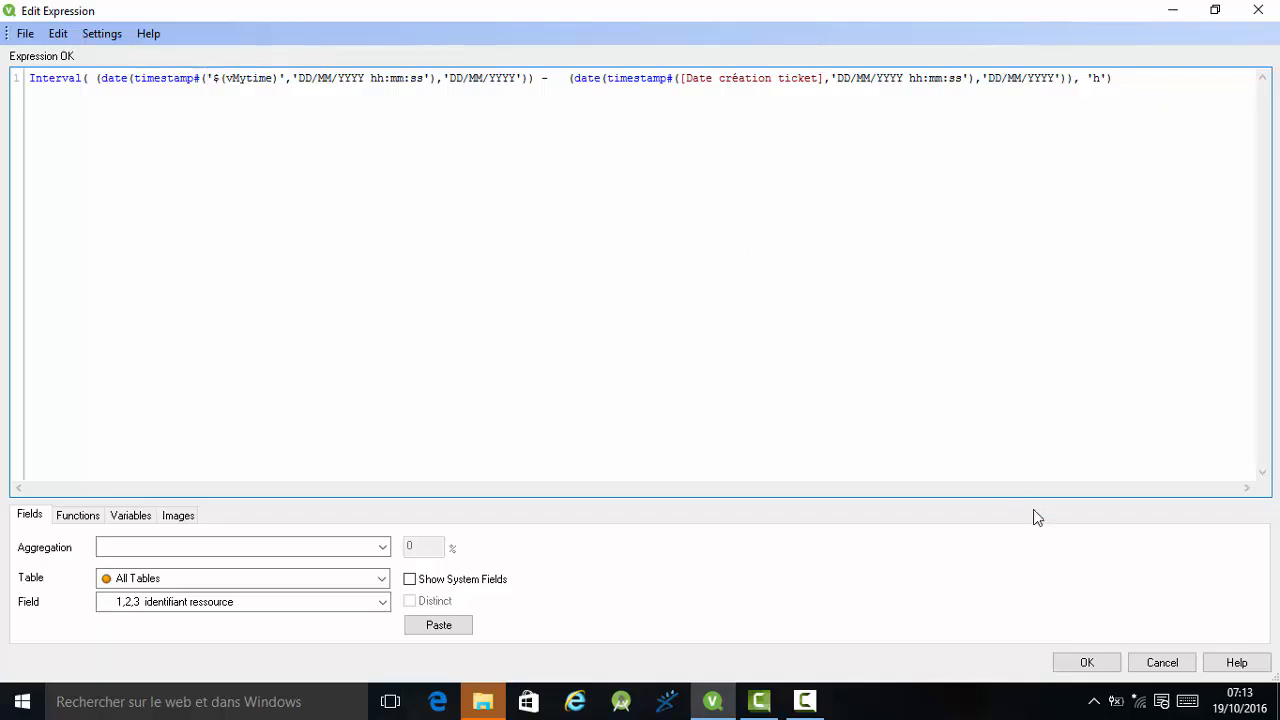
Close the variable overview and inspect the full TEC2 (jour) definition of the P1 table on the KPI_3C sheet, highlighting its $(date) reference.
{"action": "left_click", "coordinate": [1087, 662]}
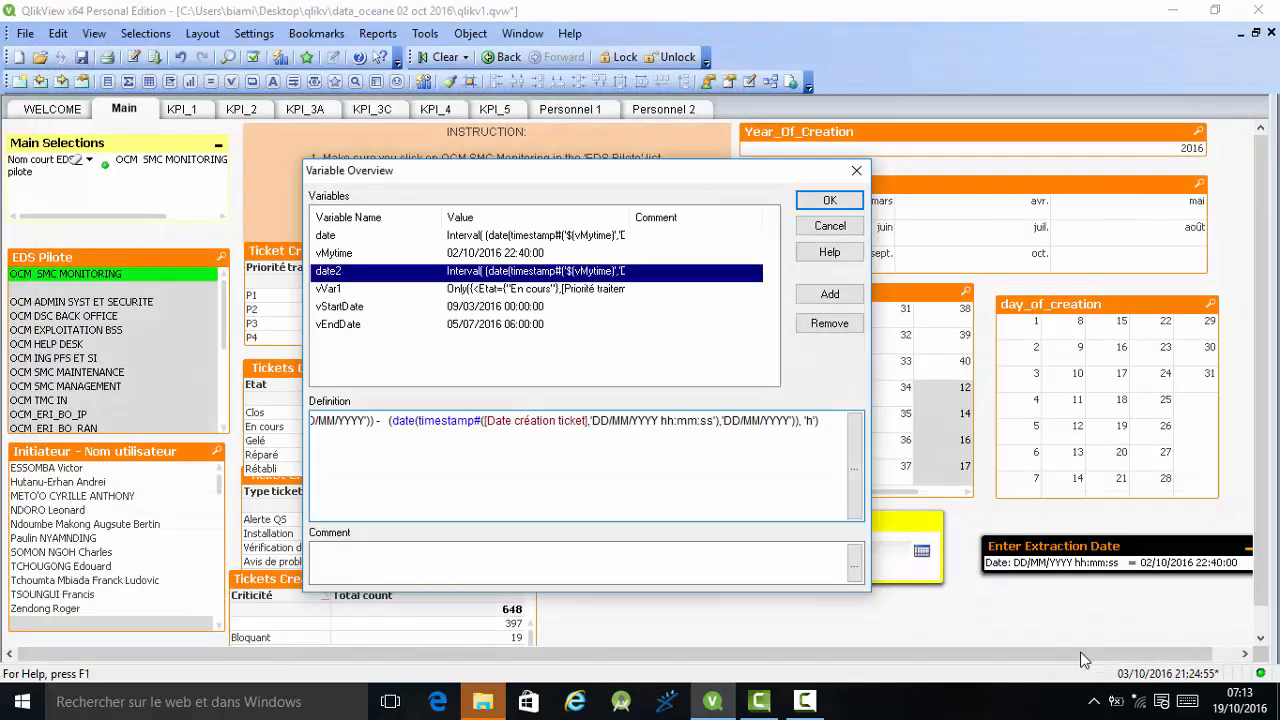
{"action": "left_click", "coordinate": [856, 171]}
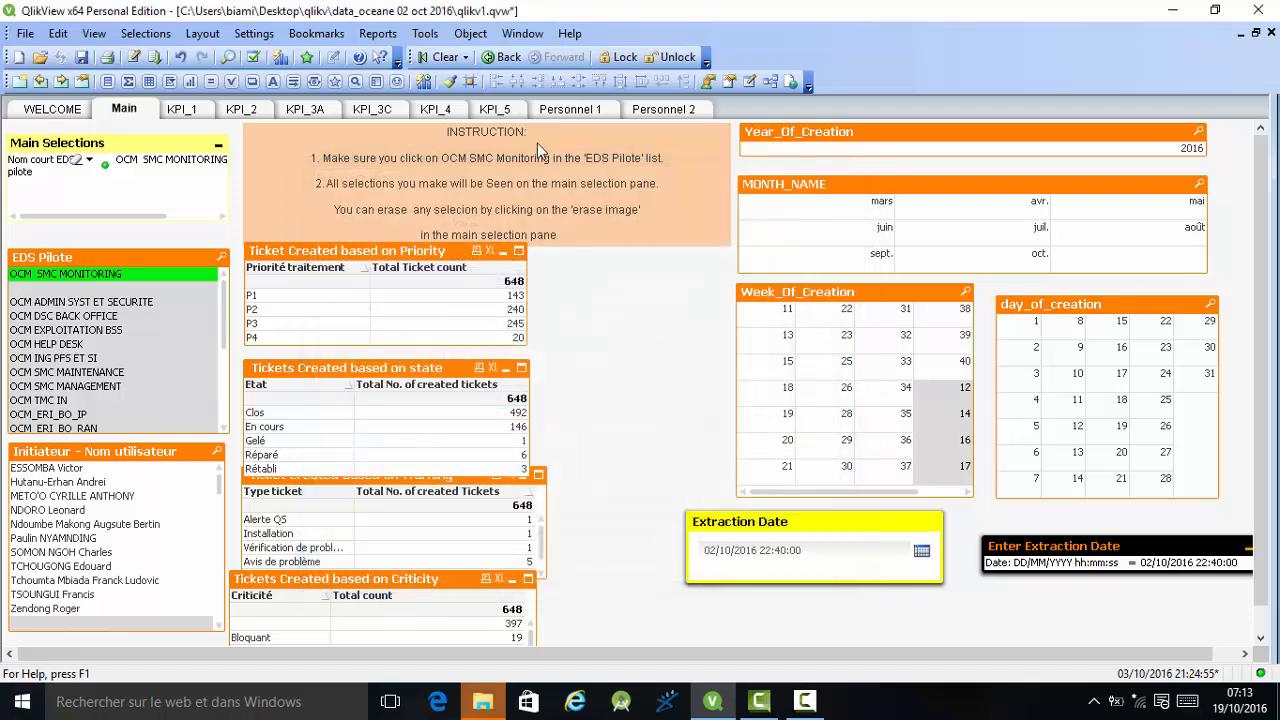
{"action": "left_click", "coordinate": [373, 110]}
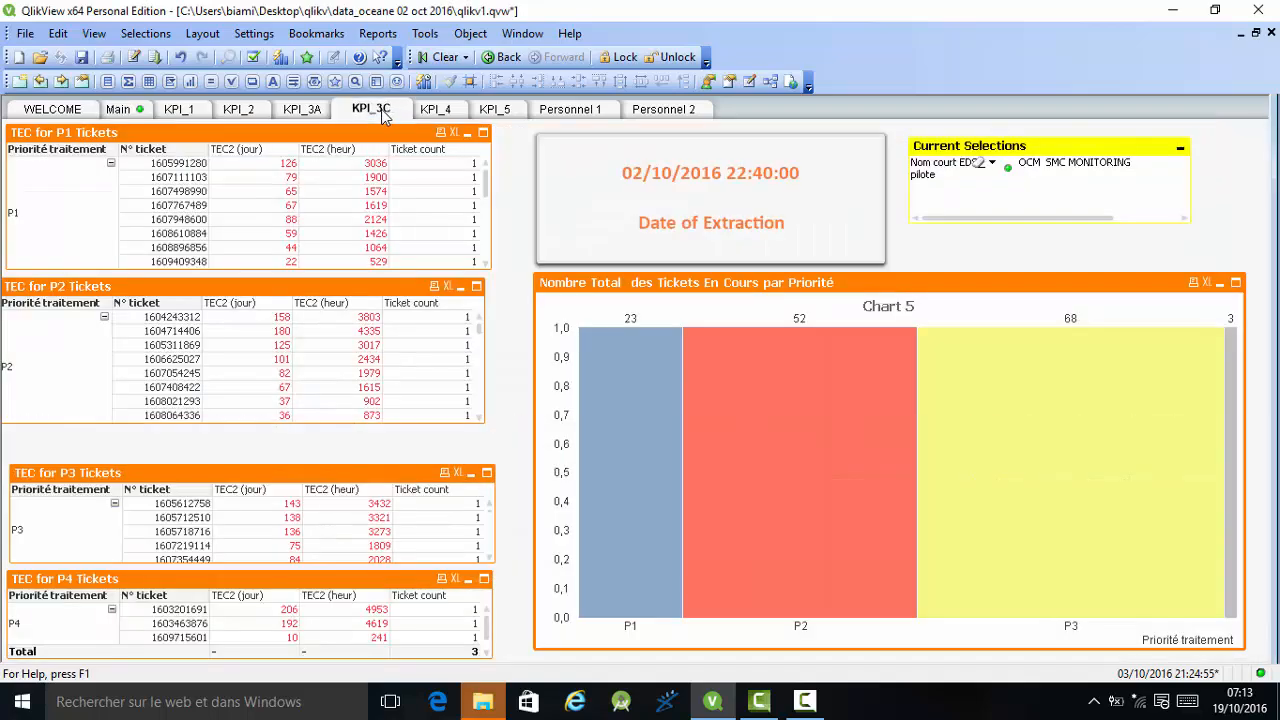
{"action": "right_click", "coordinate": [270, 142]}
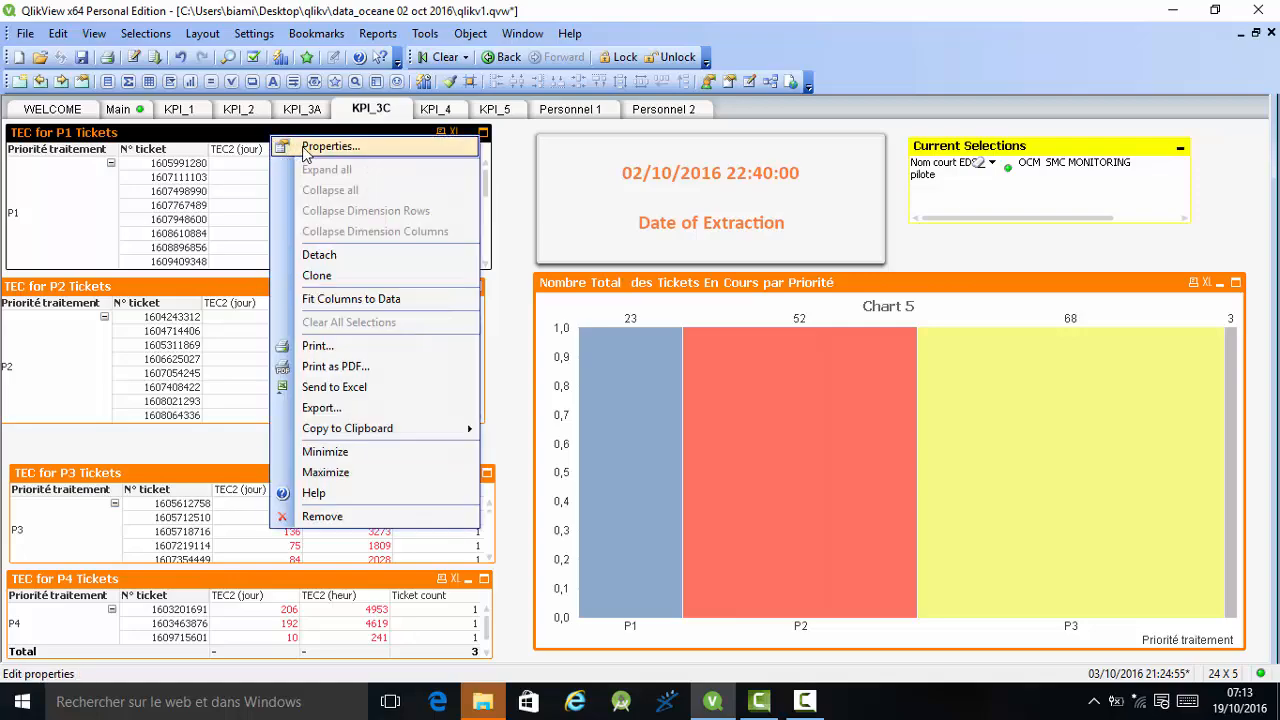
{"action": "left_click", "coordinate": [298, 148]}
{"action": "left_click", "coordinate": [480, 115]}
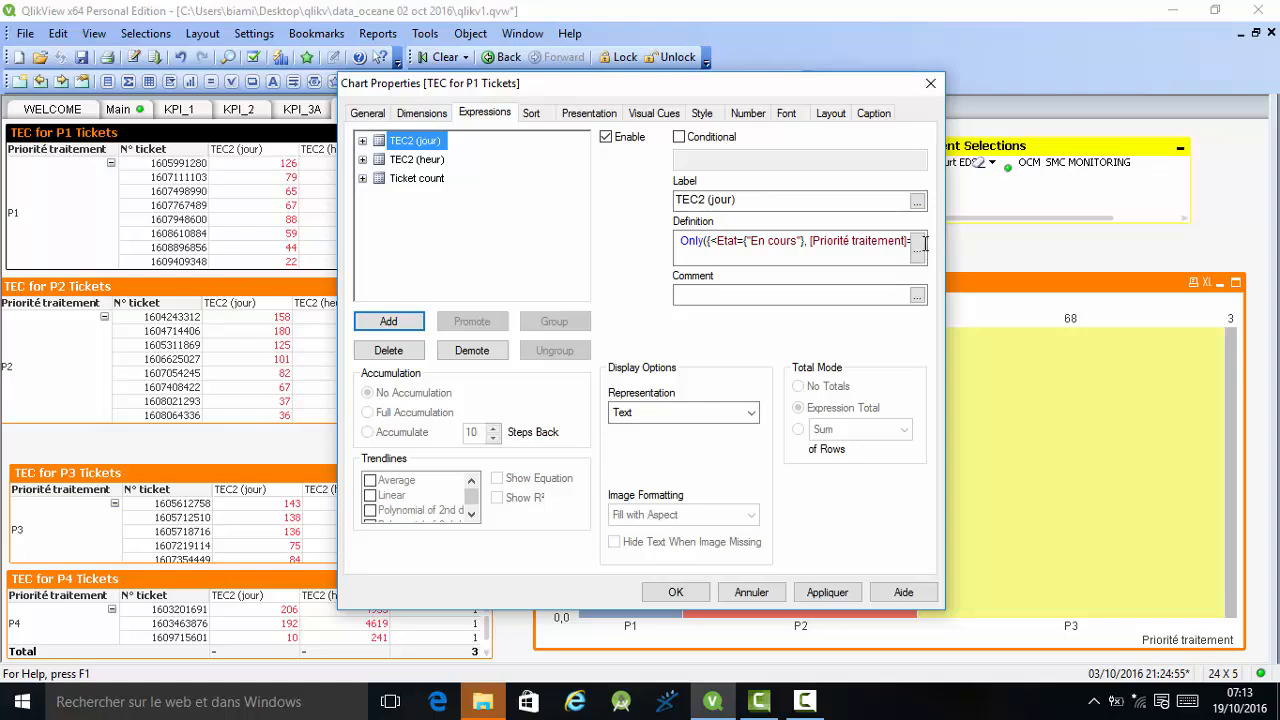
{"action": "left_click", "coordinate": [917, 248]}
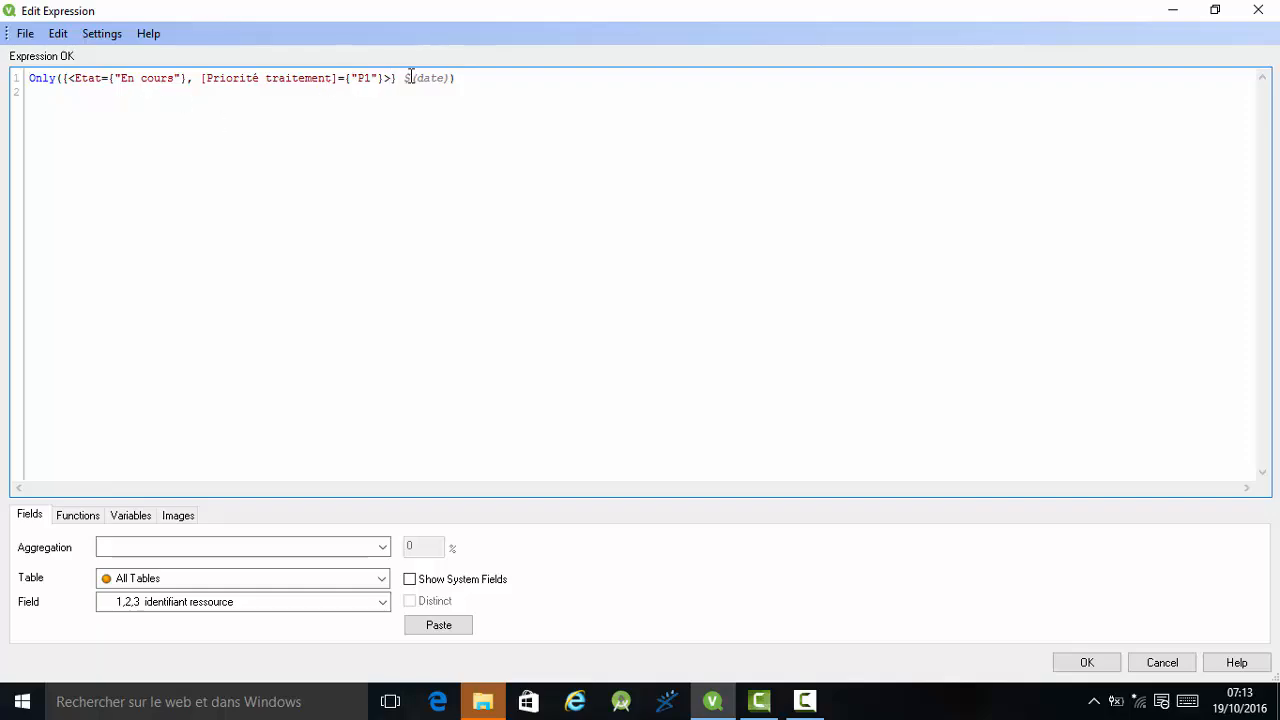
{"action": "left_click_drag", "start_coordinate": [403, 77], "coordinate": [460, 76]}
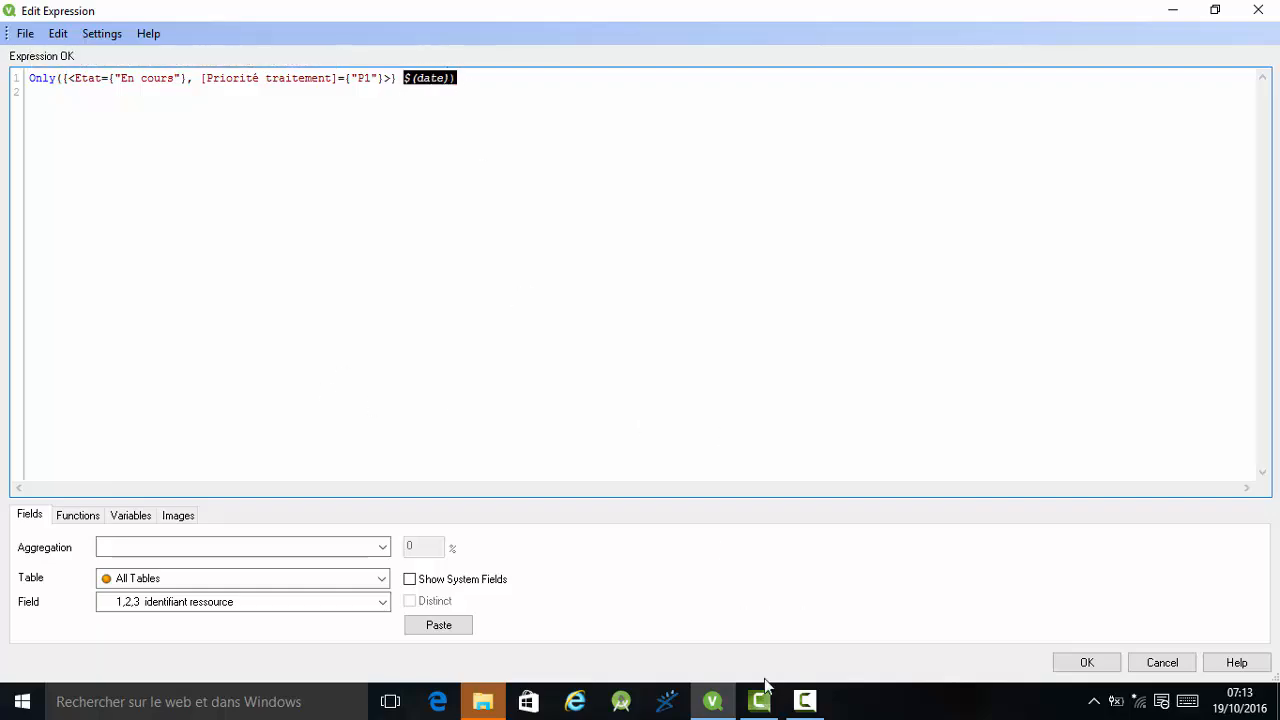
{"action": "left_click", "coordinate": [1258, 10]}
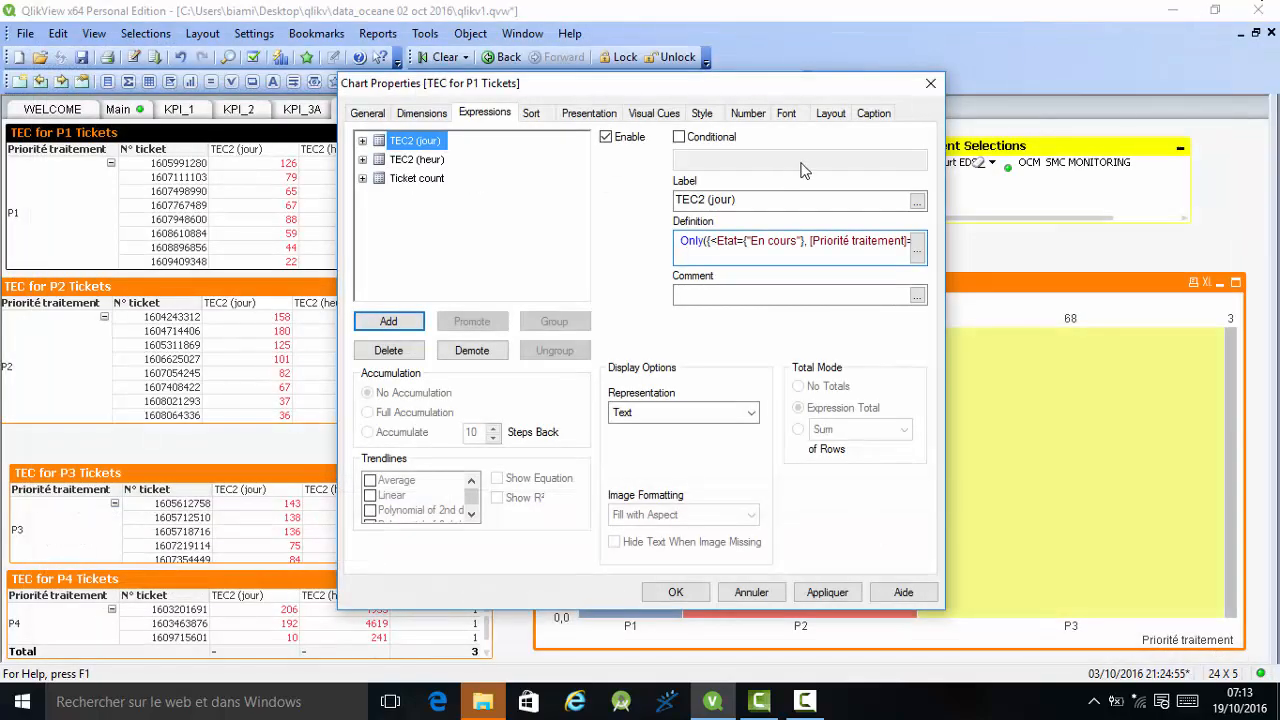
{"action": "left_click", "coordinate": [930, 87]}
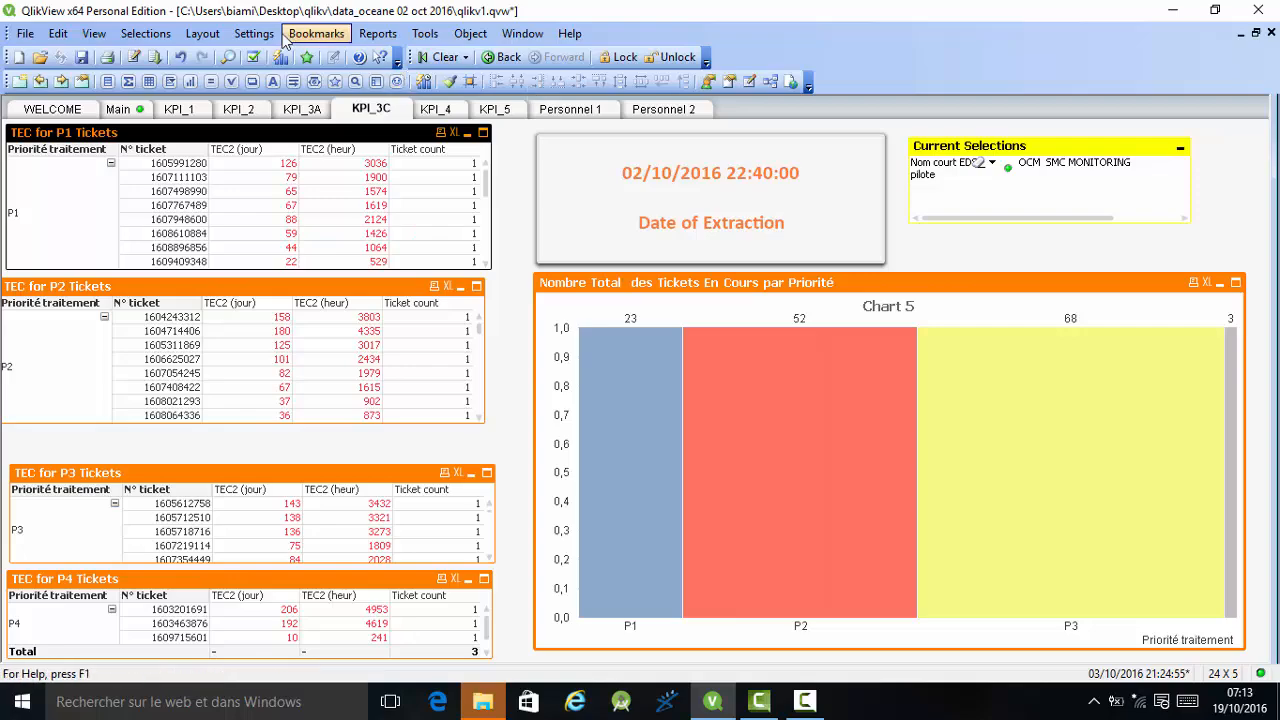
Inspect the full definition of the date variable in the variable overview, and move the overview clear of the P1 table.
{"action": "left_click", "coordinate": [256, 36]}
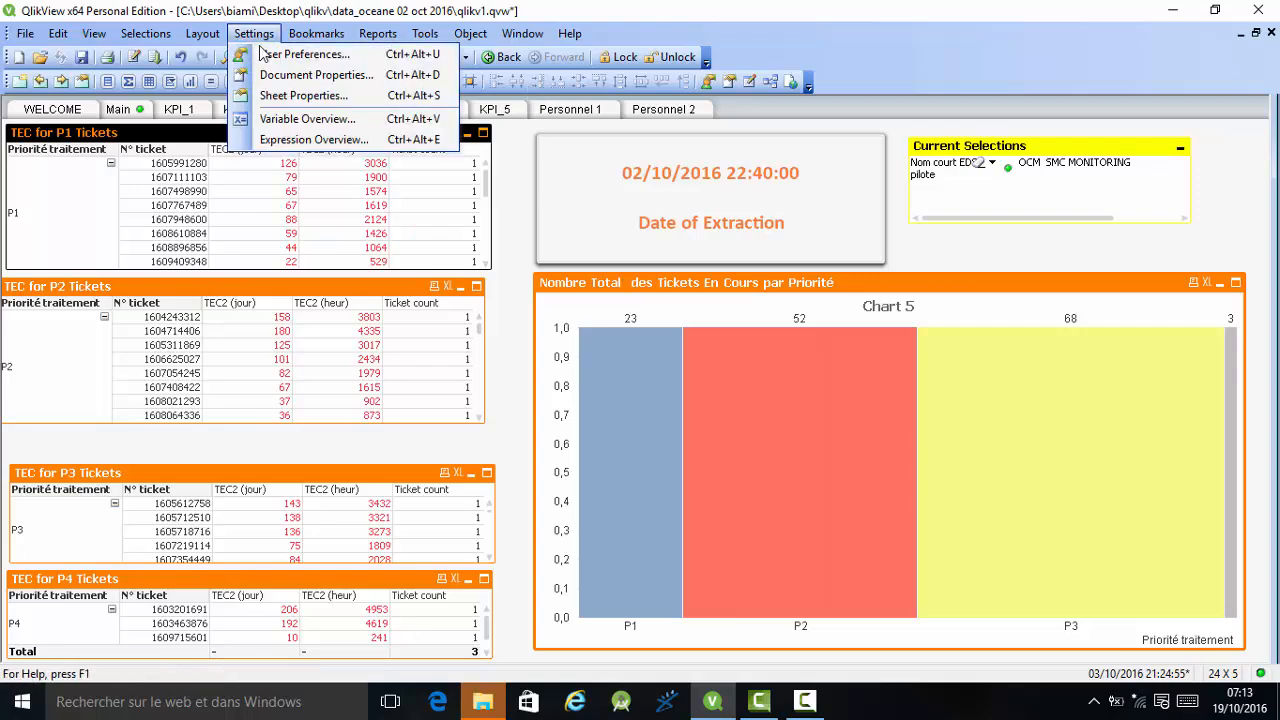
{"action": "left_click", "coordinate": [305, 118]}
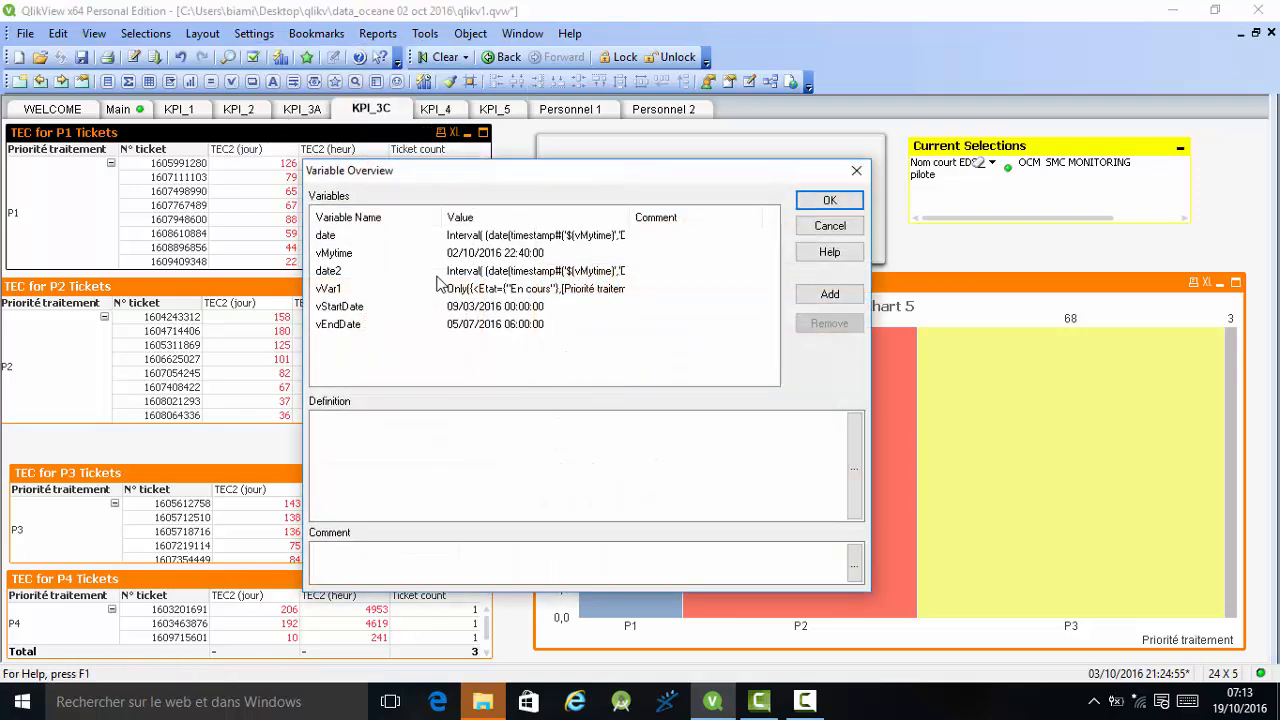
{"action": "left_click", "coordinate": [330, 241]}
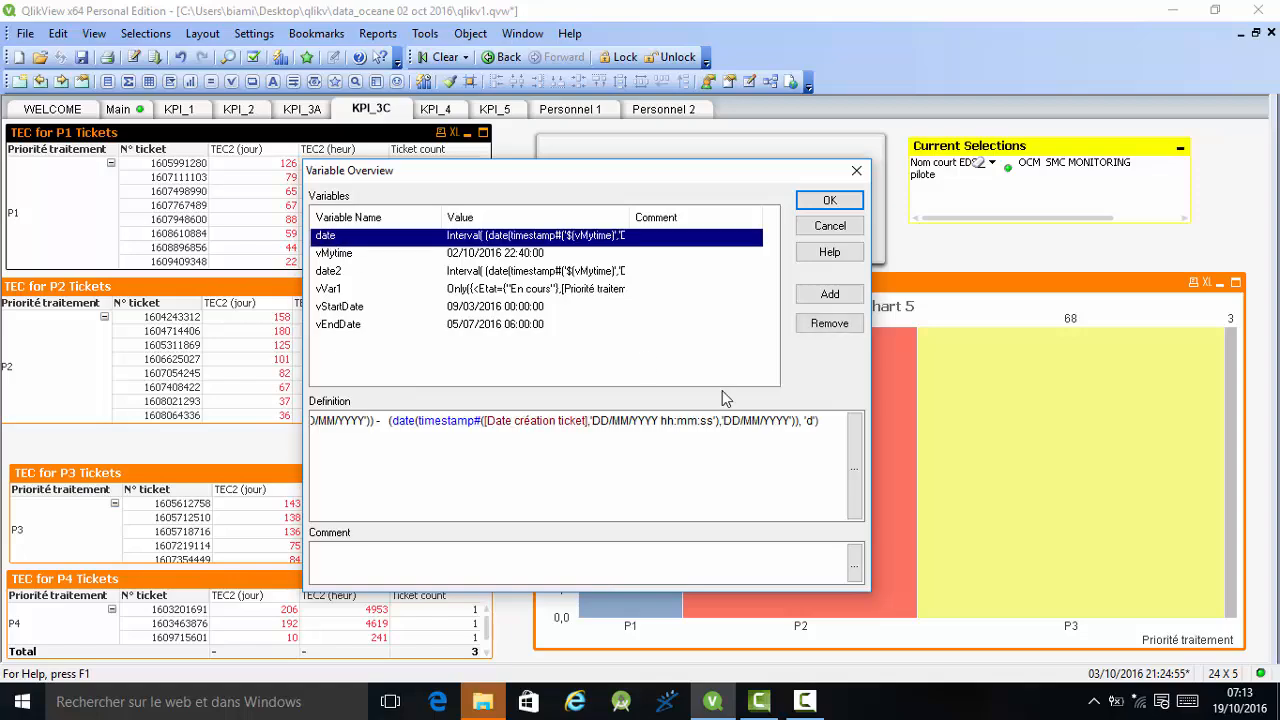
{"action": "left_click", "coordinate": [856, 466]}
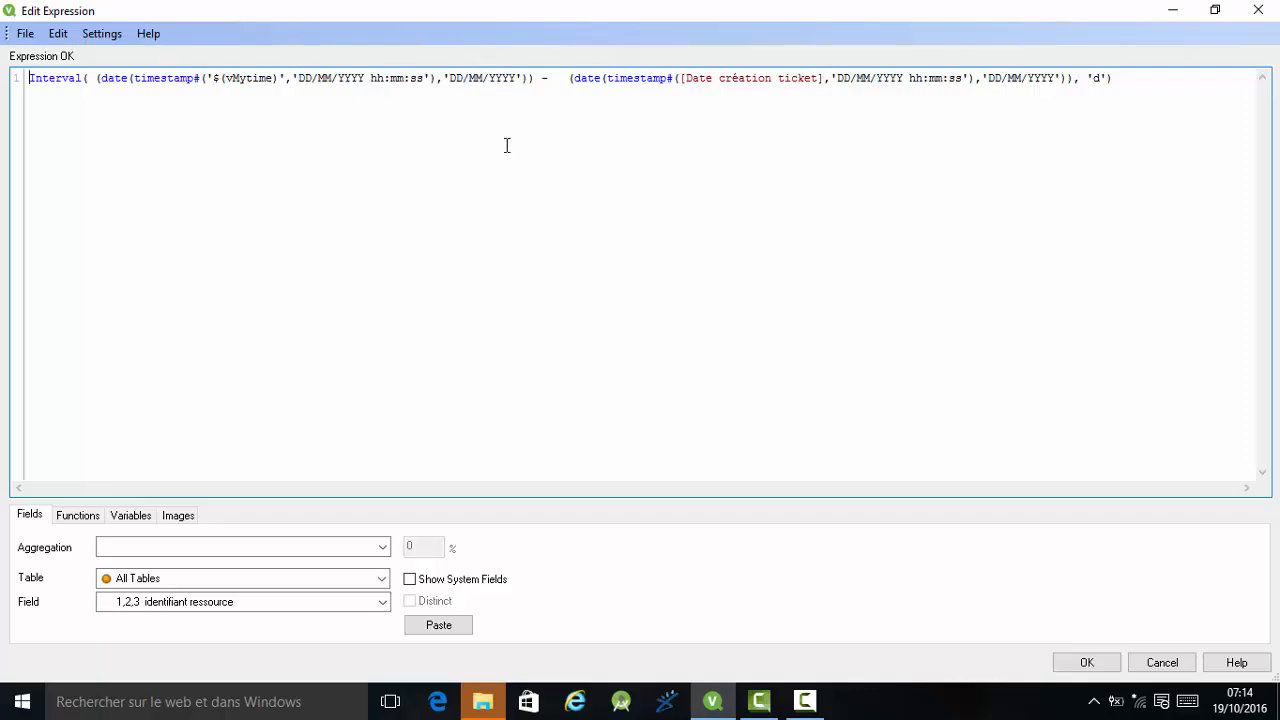
{"action": "left_click", "coordinate": [1259, 14]}
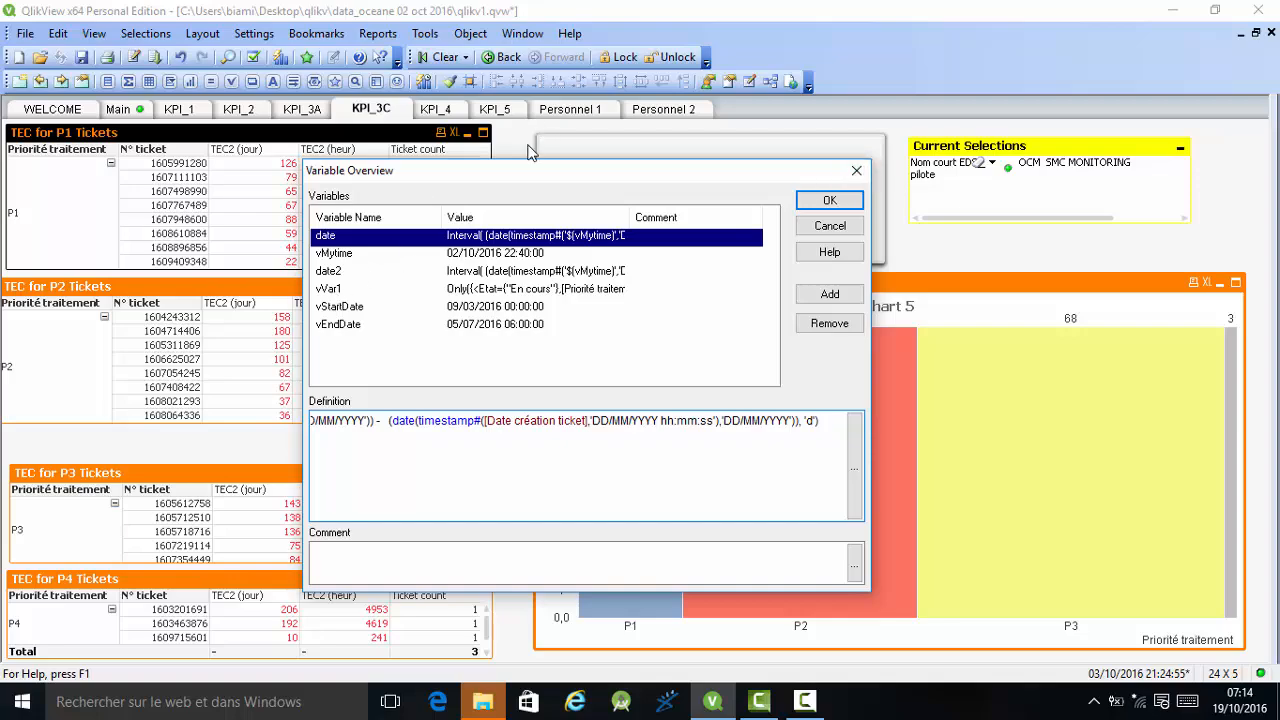
{"action": "left_click_drag", "start_coordinate": [501, 177], "coordinate": [530, 276]}
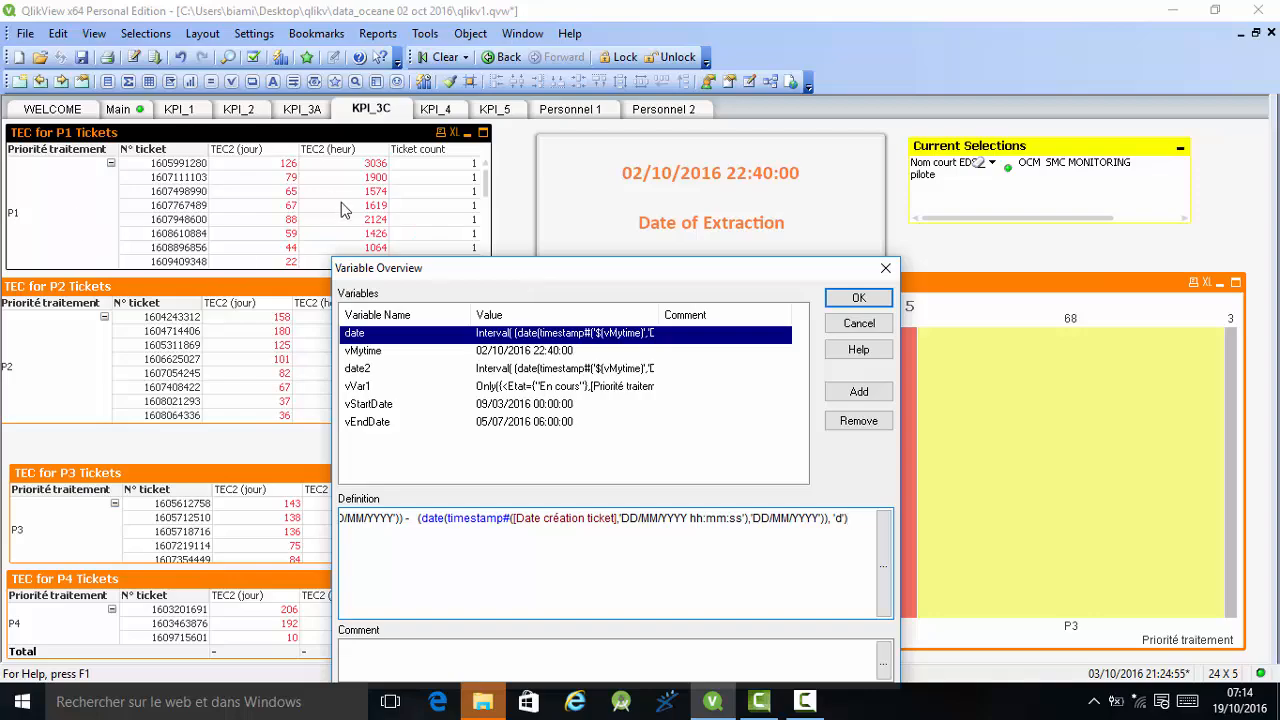
Inspect the full definition of the vVar1 variable and close the variable overview without changes.
{"action": "left_click", "coordinate": [360, 386]}
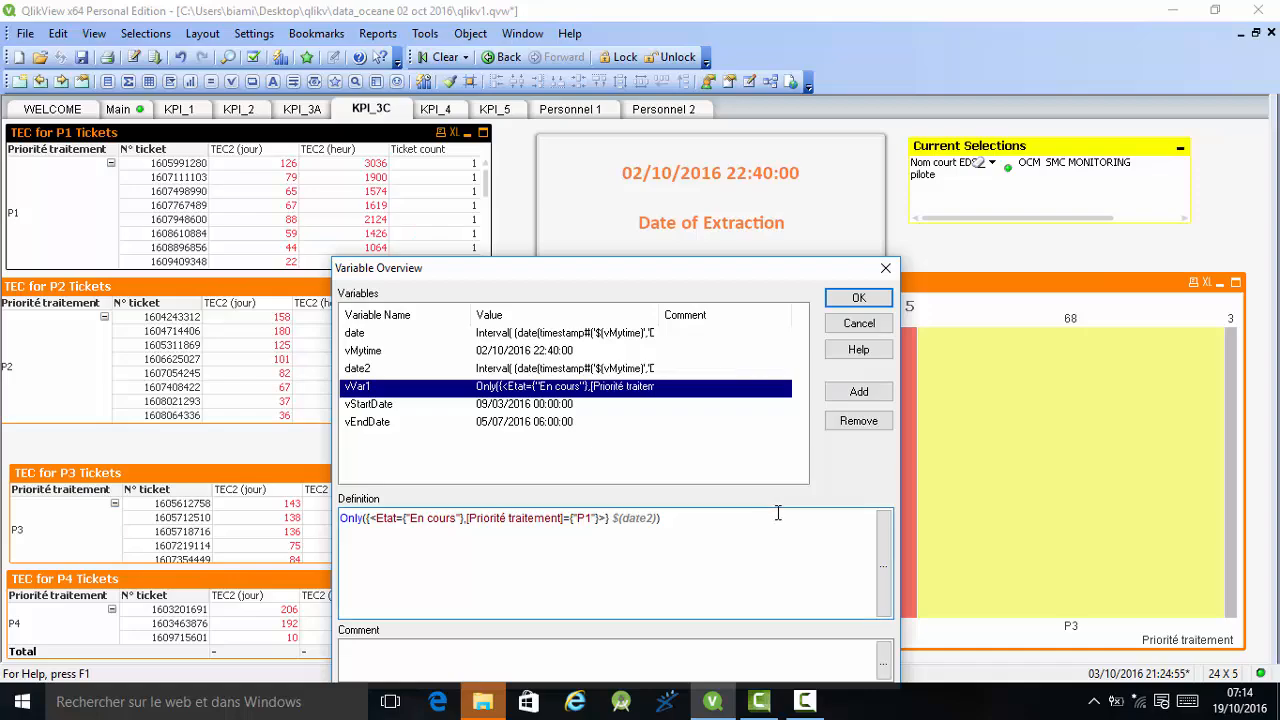
{"action": "left_click", "coordinate": [884, 537]}
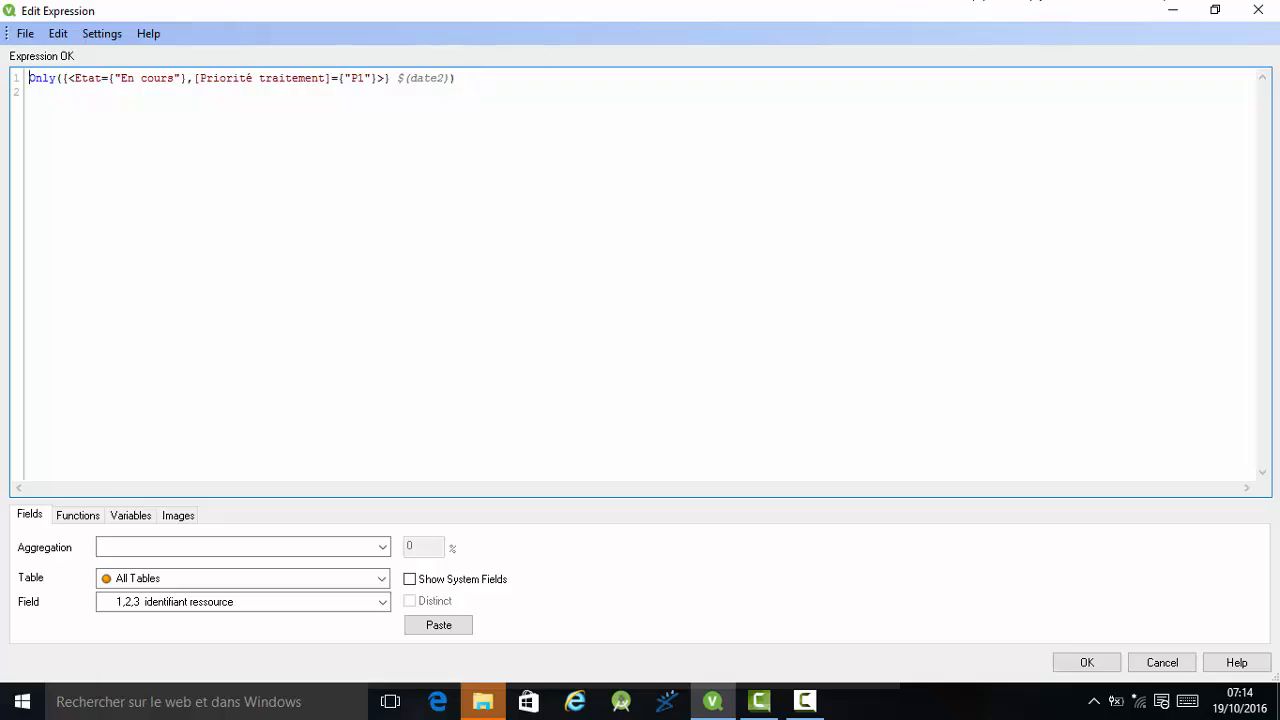
{"action": "left_click", "coordinate": [1258, 10]}
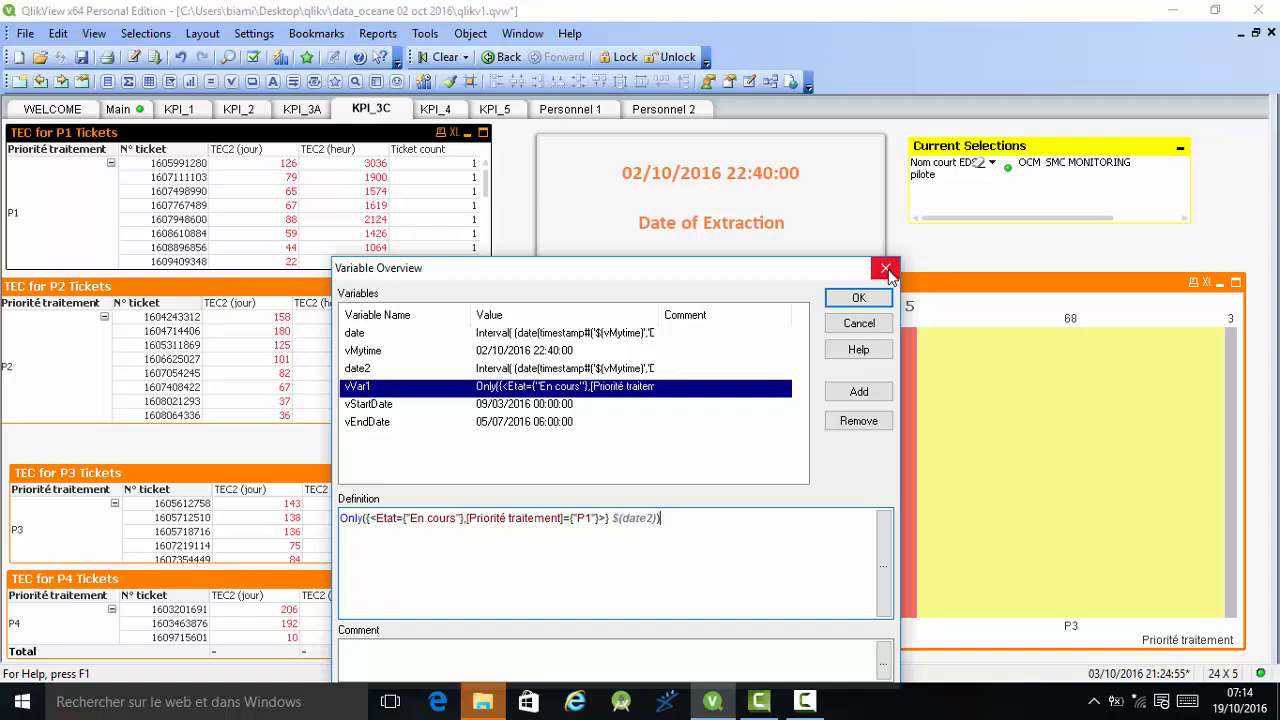
{"action": "left_click", "coordinate": [886, 268]}
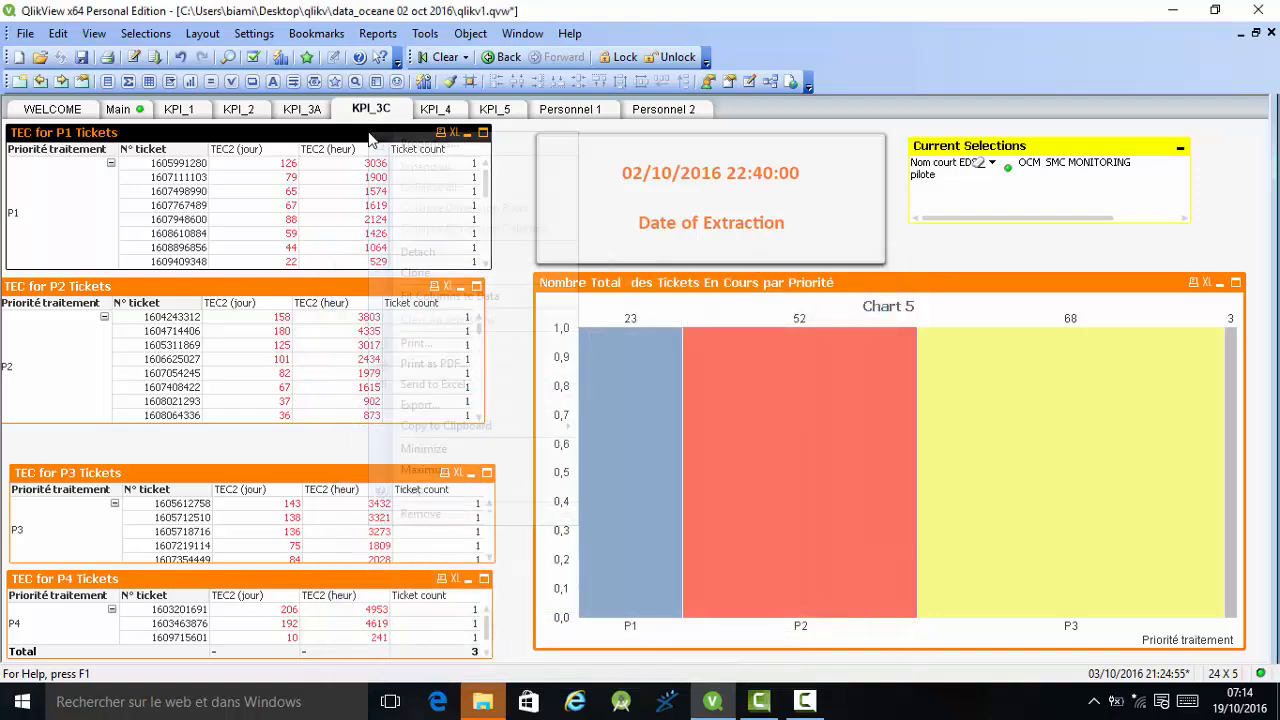
Check the TEC2 (heur) expression definition in the P1 table's chart properties and leave them without changes.
{"action": "right_click", "coordinate": [369, 138]}
{"action": "left_click", "coordinate": [410, 144]}
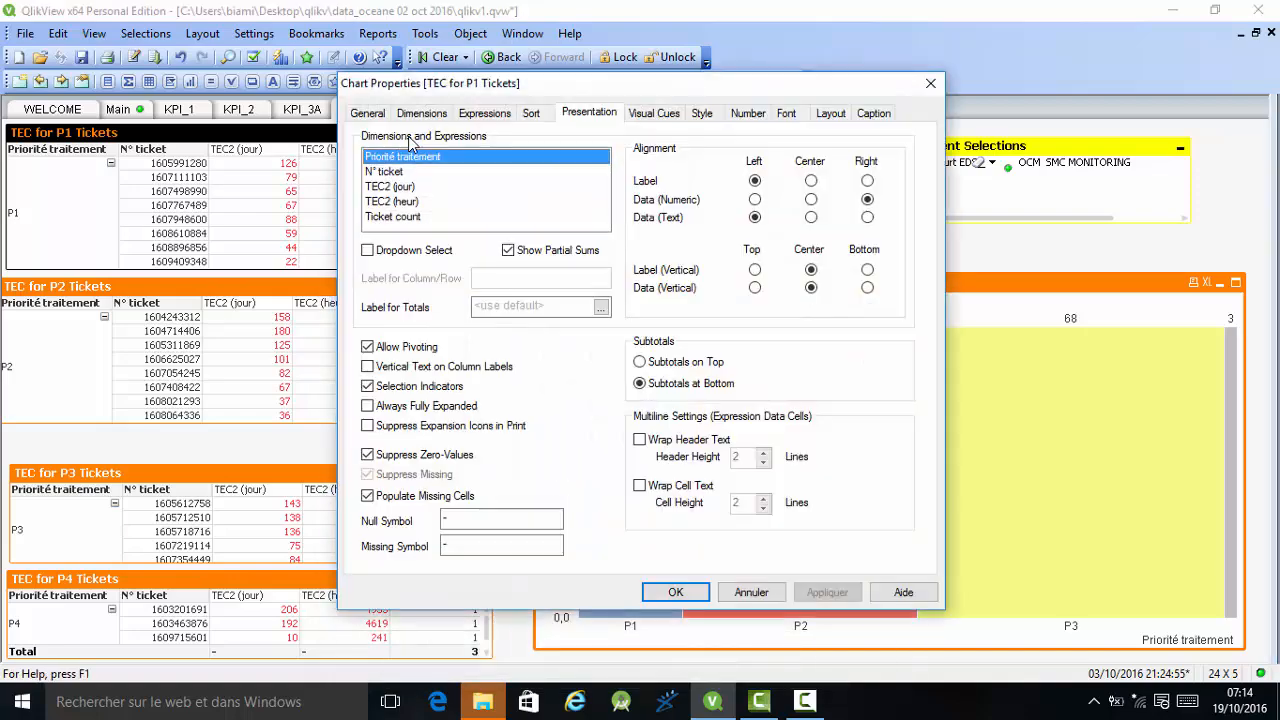
{"action": "left_click", "coordinate": [485, 114]}
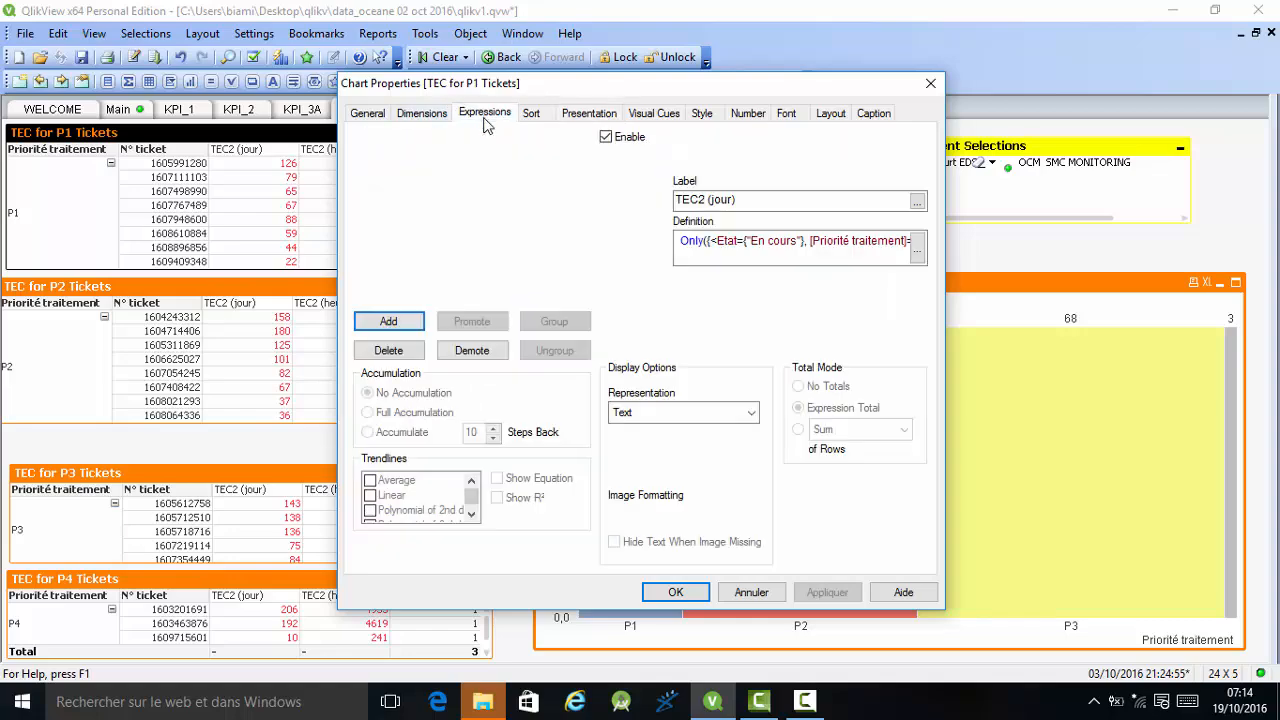
{"action": "left_click", "coordinate": [414, 162]}
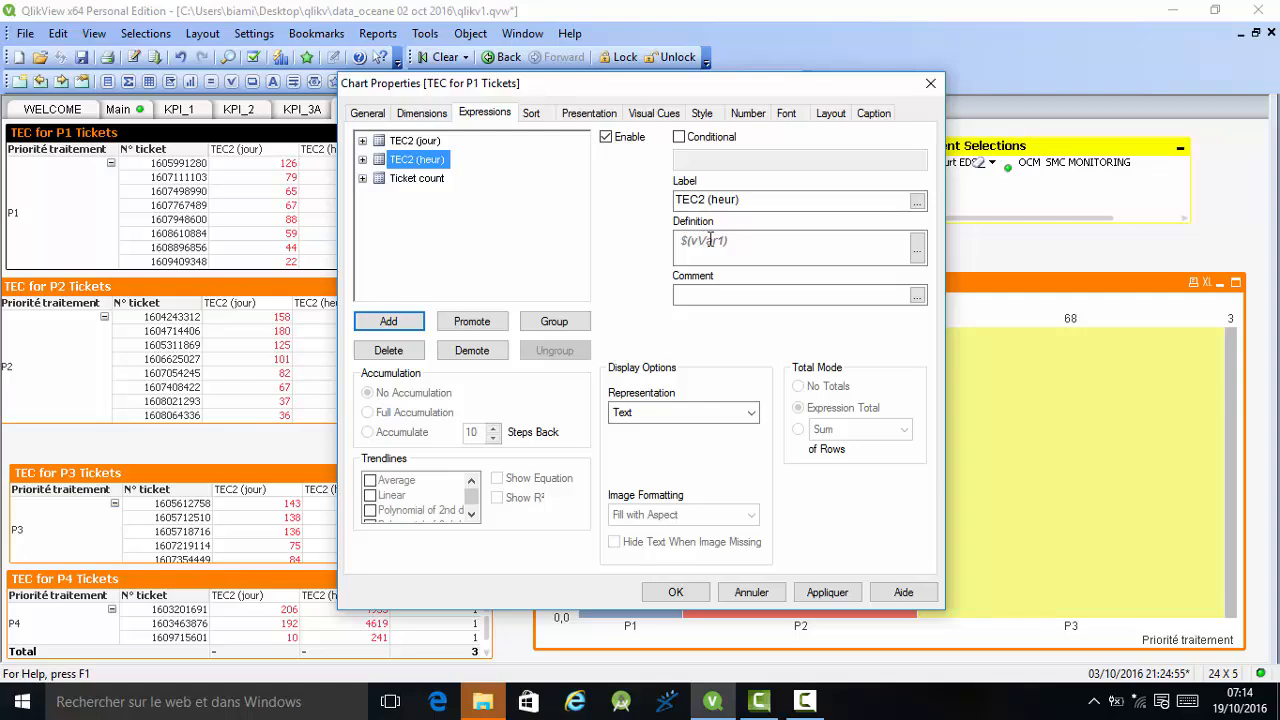
{"action": "left_click", "coordinate": [931, 86]}
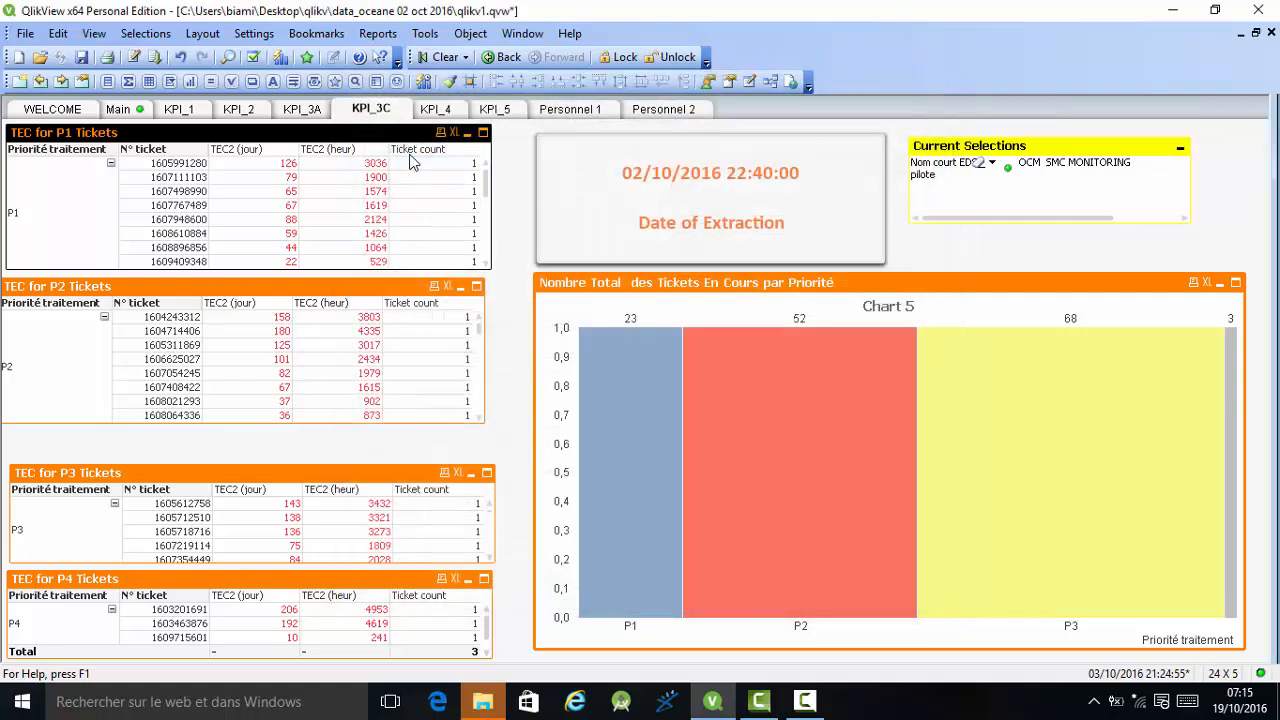
Inspect the text formula of the Date of Extraction text object on the KPI_3C sheet and close its properties.
{"action": "left_click", "coordinate": [637, 186]}
{"action": "right_click", "coordinate": [637, 186]}
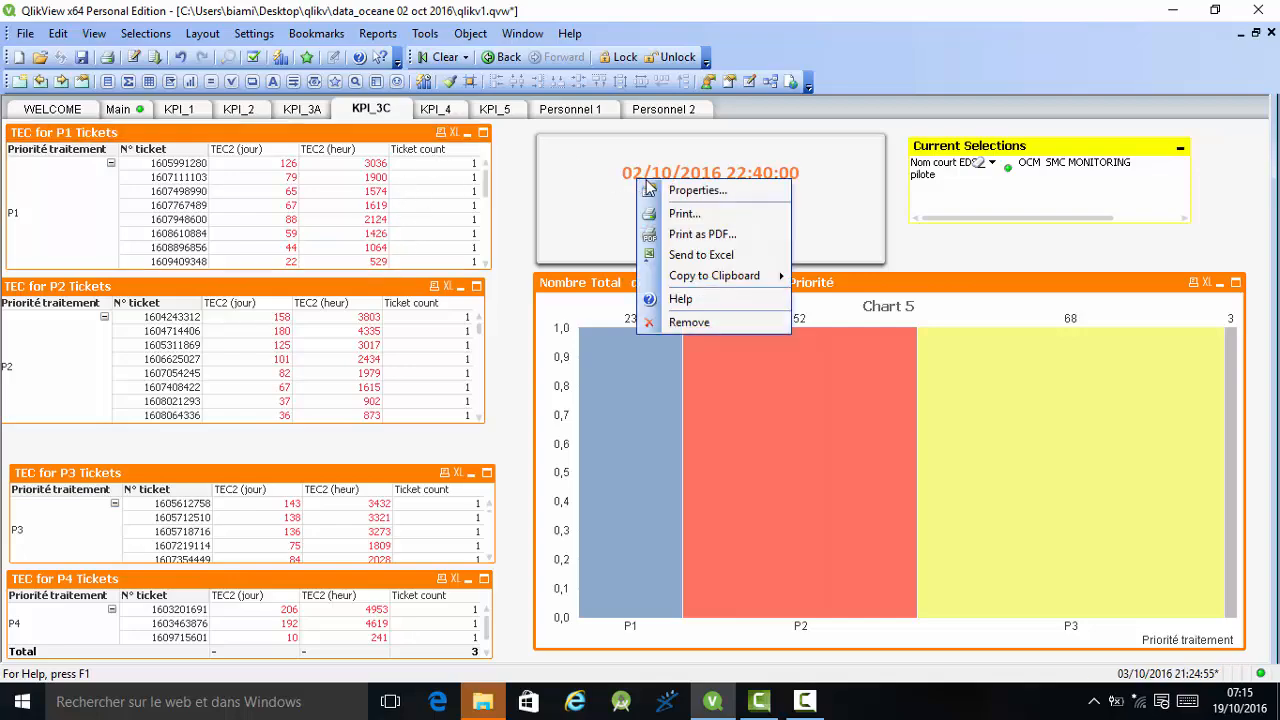
{"action": "left_click", "coordinate": [700, 192]}
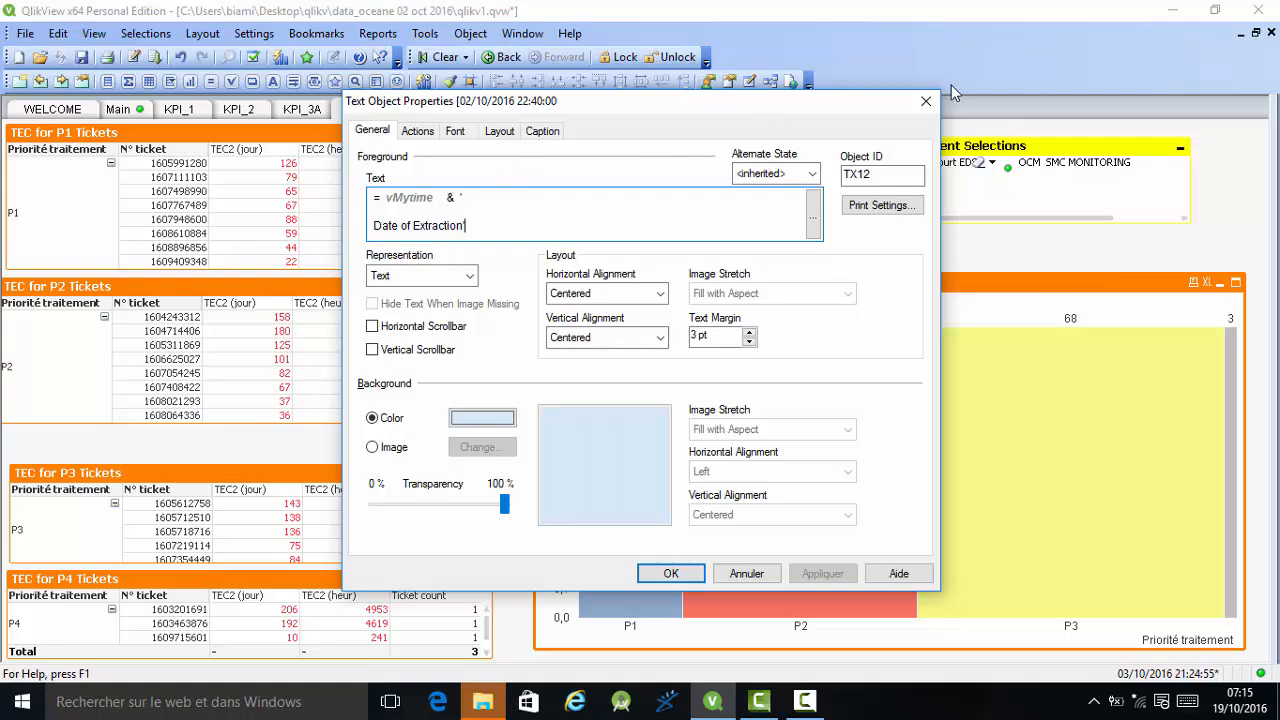
{"action": "left_click", "coordinate": [926, 101]}
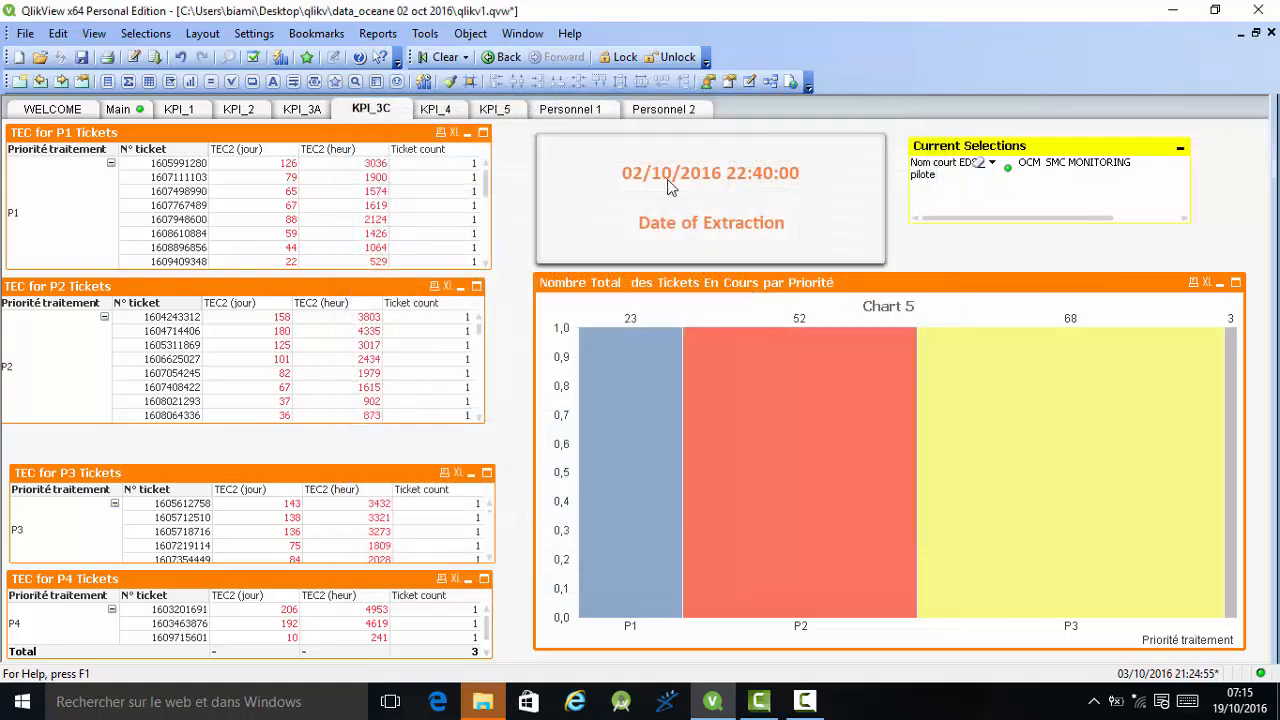
Inspect the full Ticket count expression of the Heur non ouvrable table on the KPI_4 sheet and close its properties.
{"action": "left_click", "coordinate": [435, 110]}
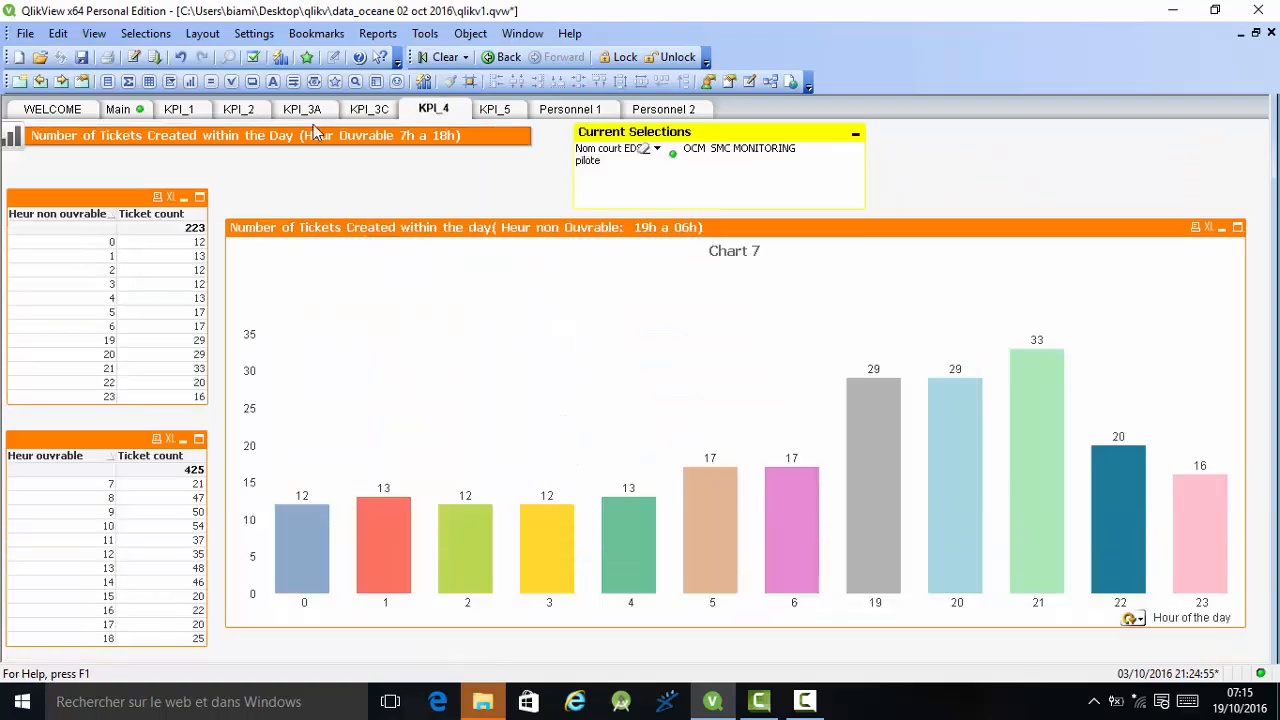
{"action": "right_click", "coordinate": [110, 207]}
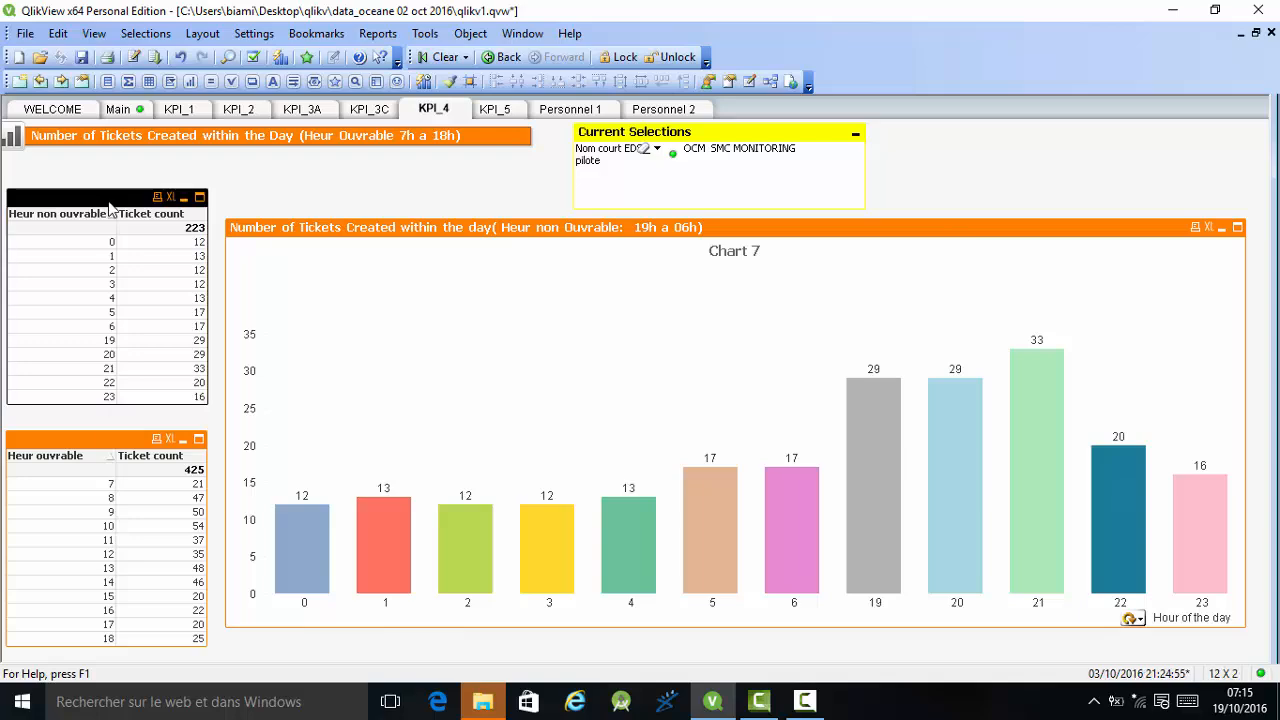
{"action": "left_click", "coordinate": [165, 214]}
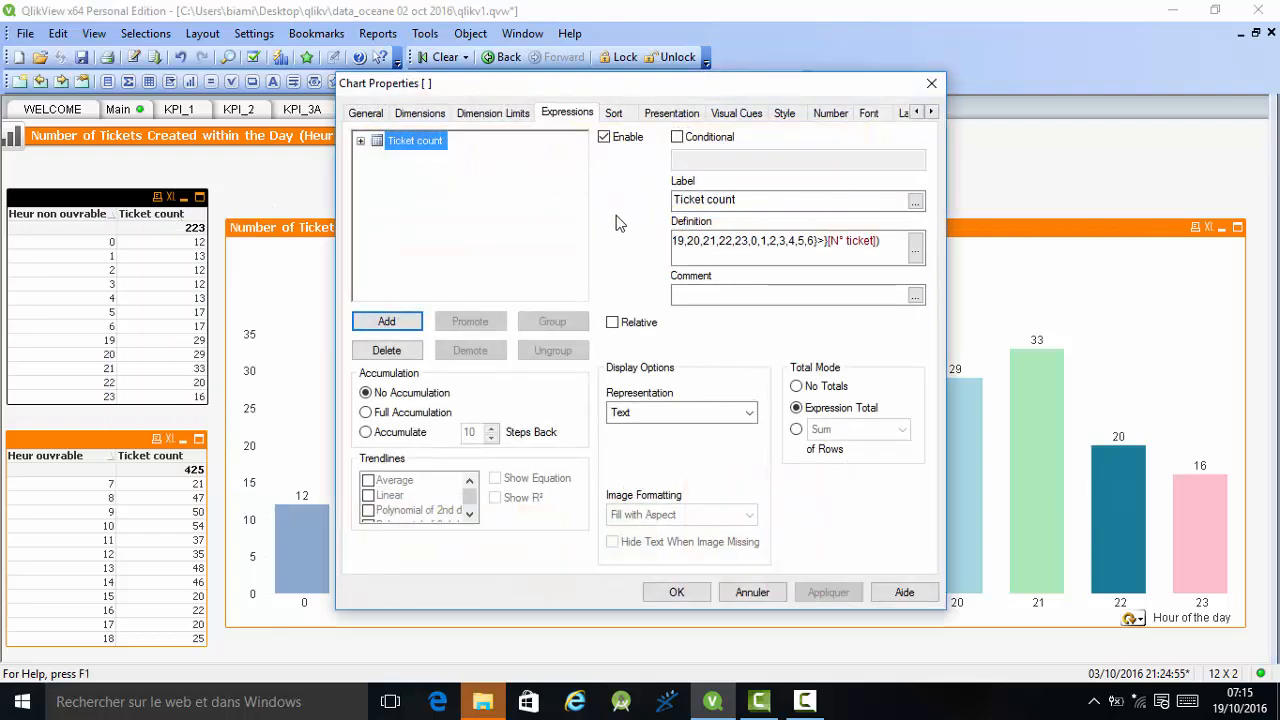
{"action": "left_click", "coordinate": [914, 249]}
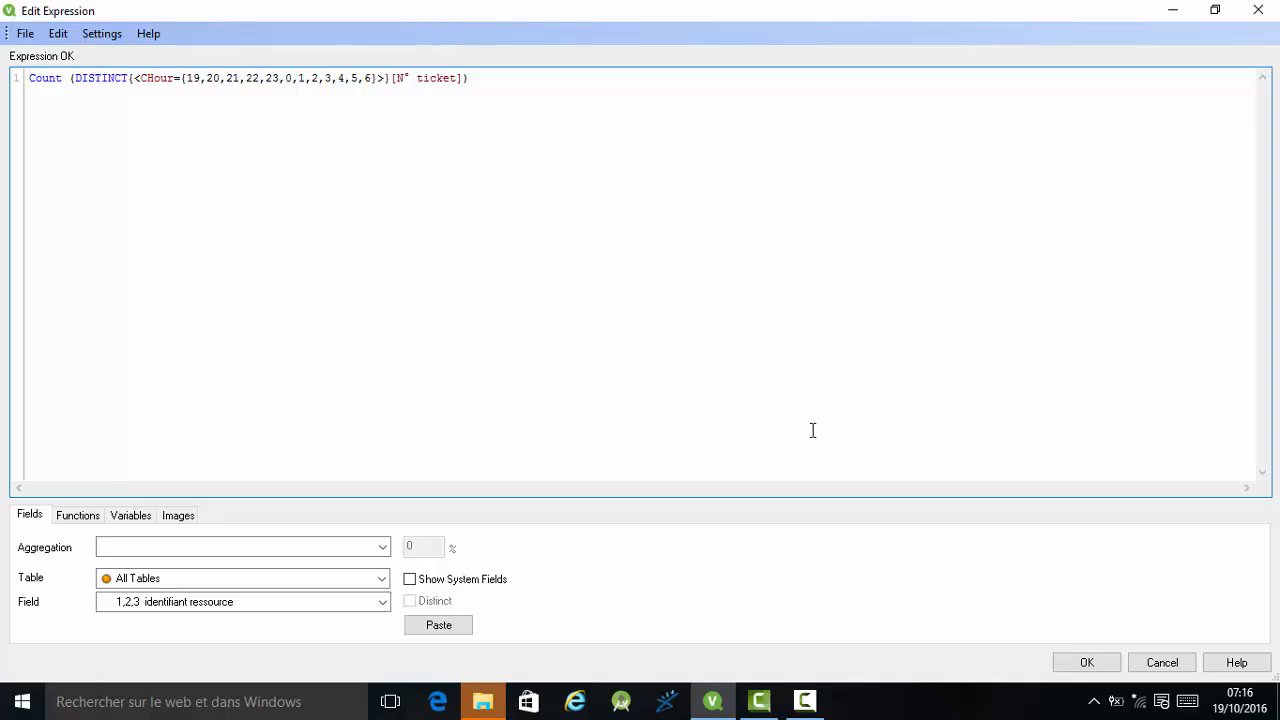
{"action": "left_click", "coordinate": [1087, 663]}
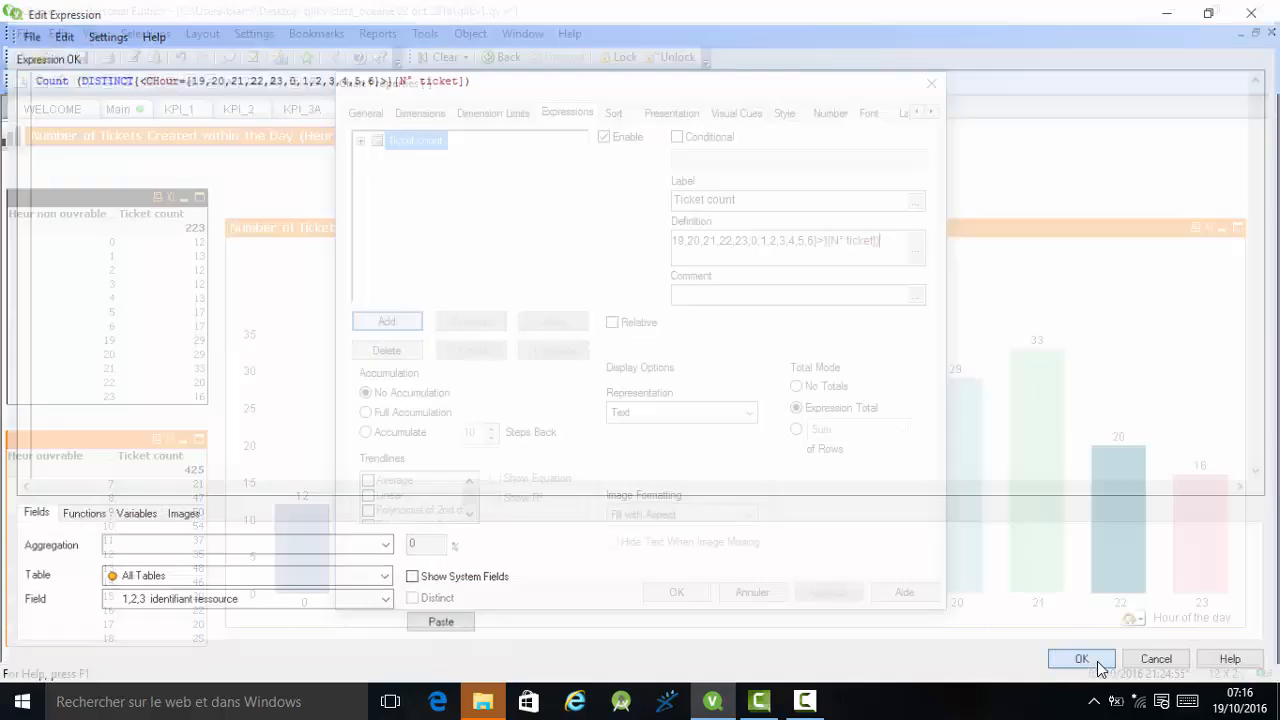
{"action": "left_click", "coordinate": [930, 85]}
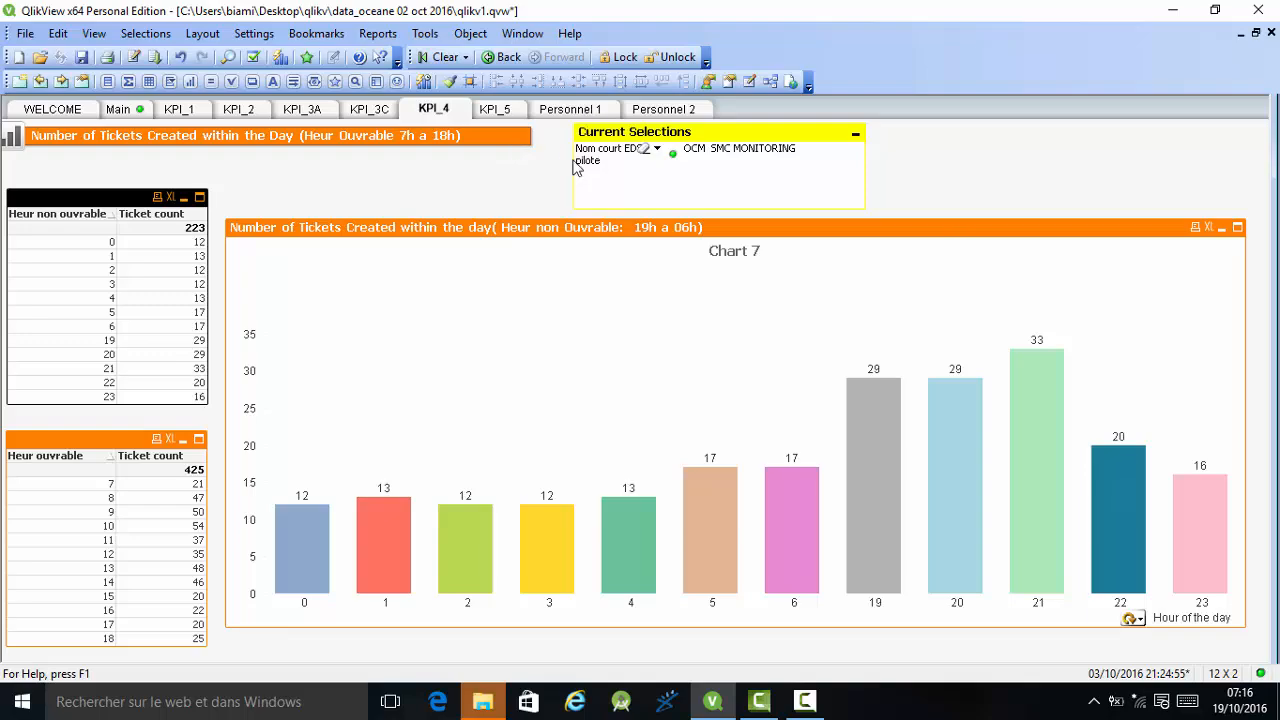
Inspect the Ticket count expression and used dimension of the Heur non Ouvrable bar chart on KPI_4, and close its properties.
{"action": "left_click", "coordinate": [482, 229]}
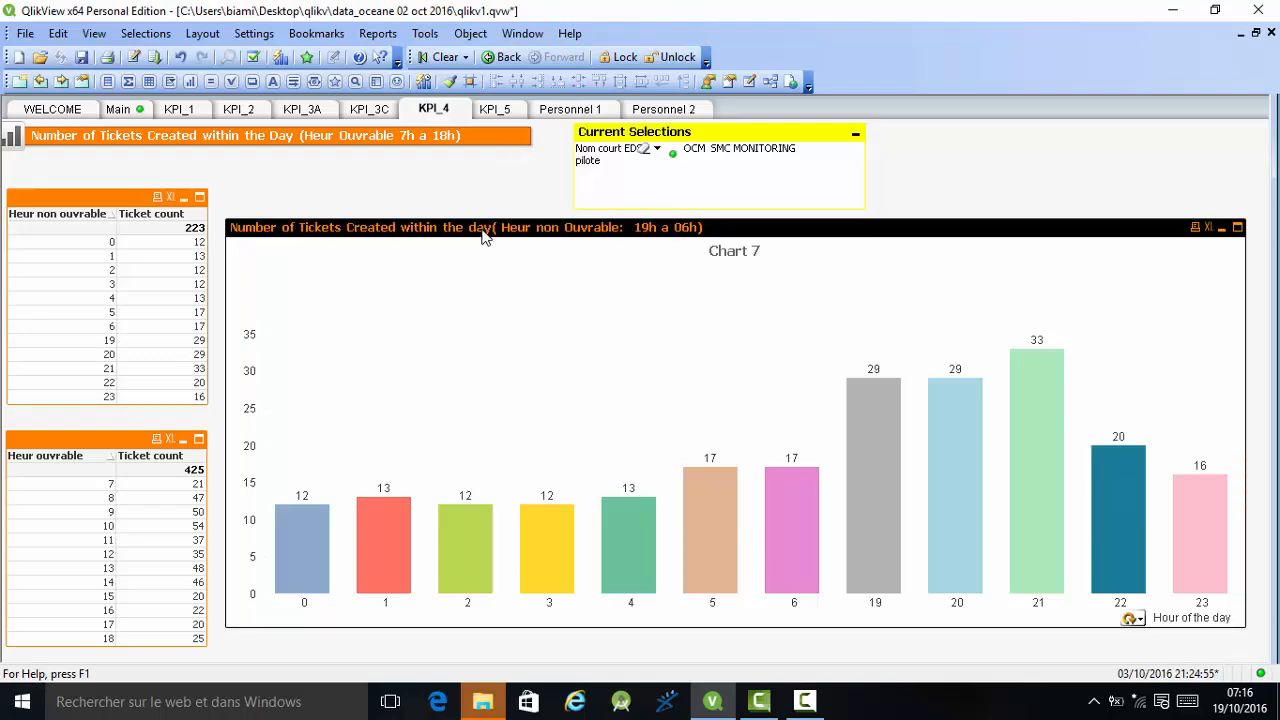
{"action": "right_click", "coordinate": [483, 231]}
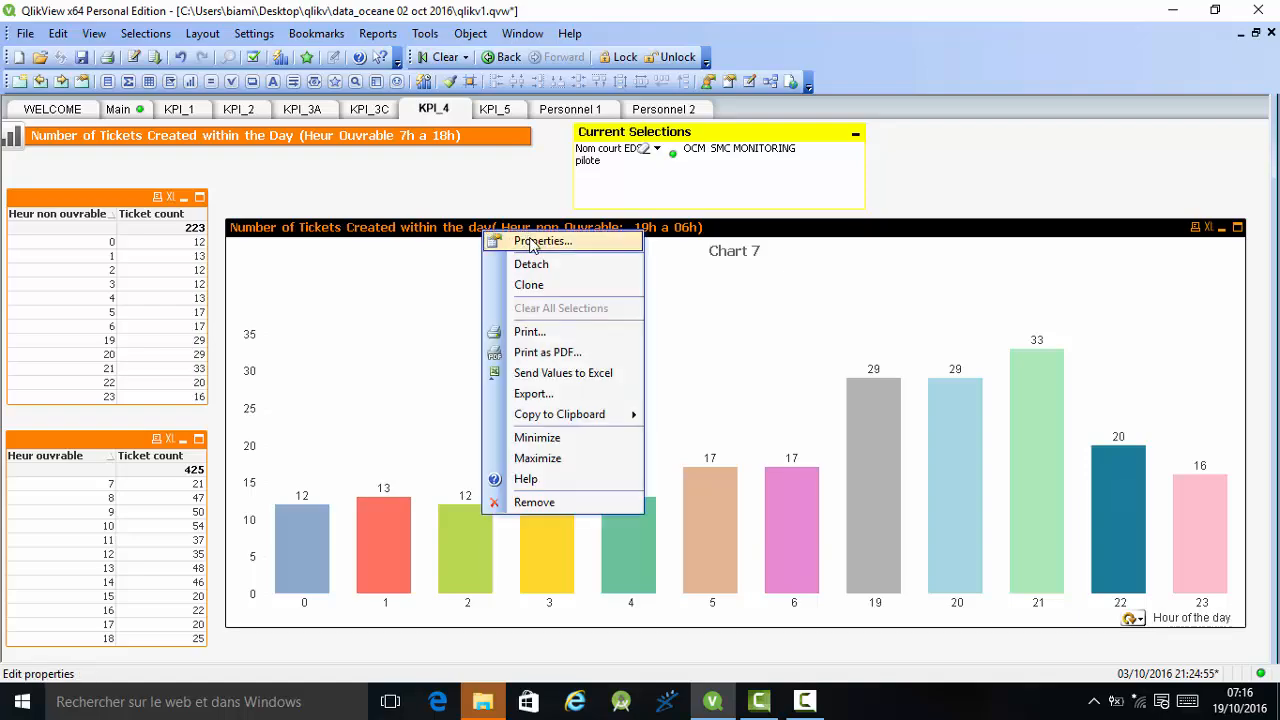
{"action": "left_click", "coordinate": [531, 242]}
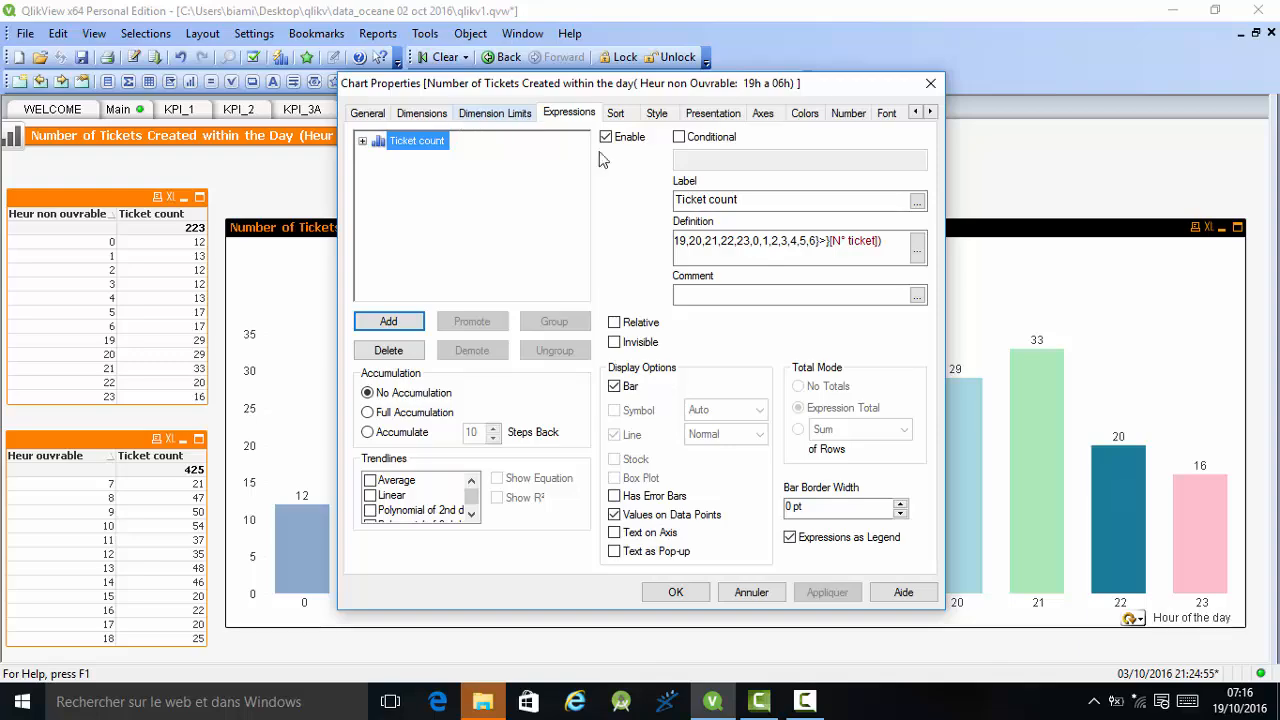
{"action": "left_click", "coordinate": [920, 255]}
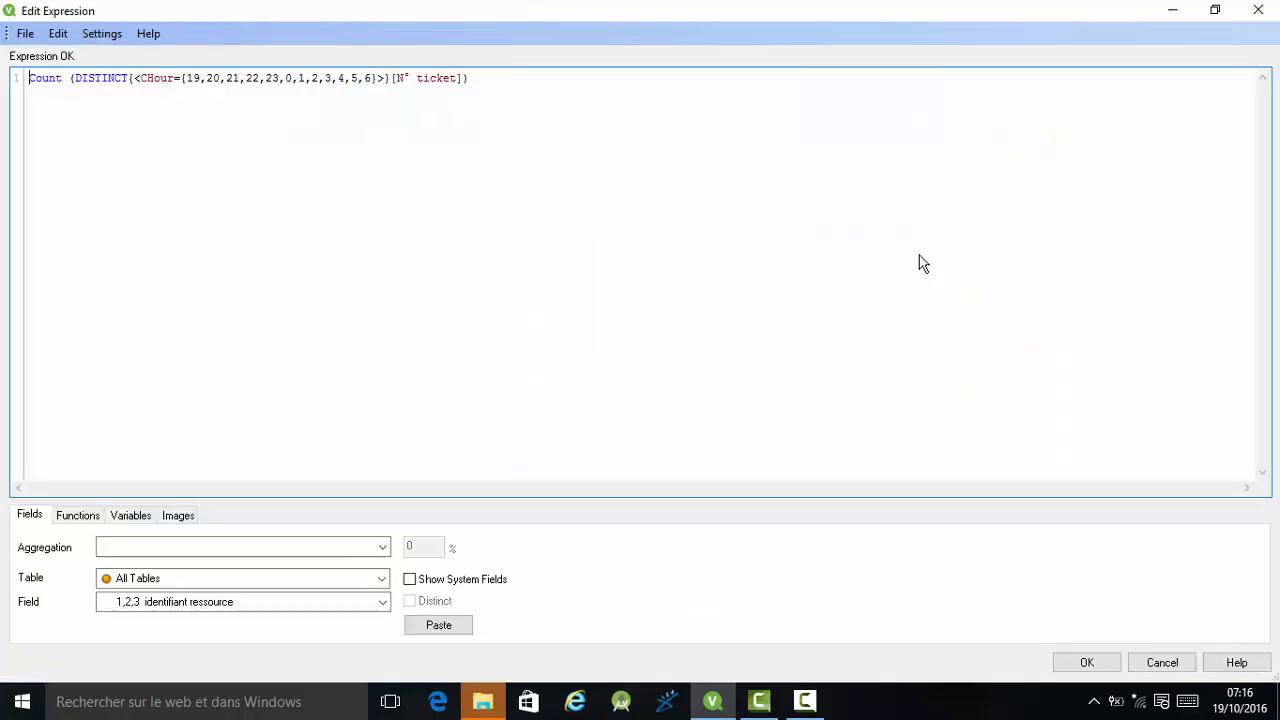
{"action": "left_click", "coordinate": [381, 78]}
{"action": "type", "text": ">"}
{"action": "left_click", "coordinate": [1087, 658]}
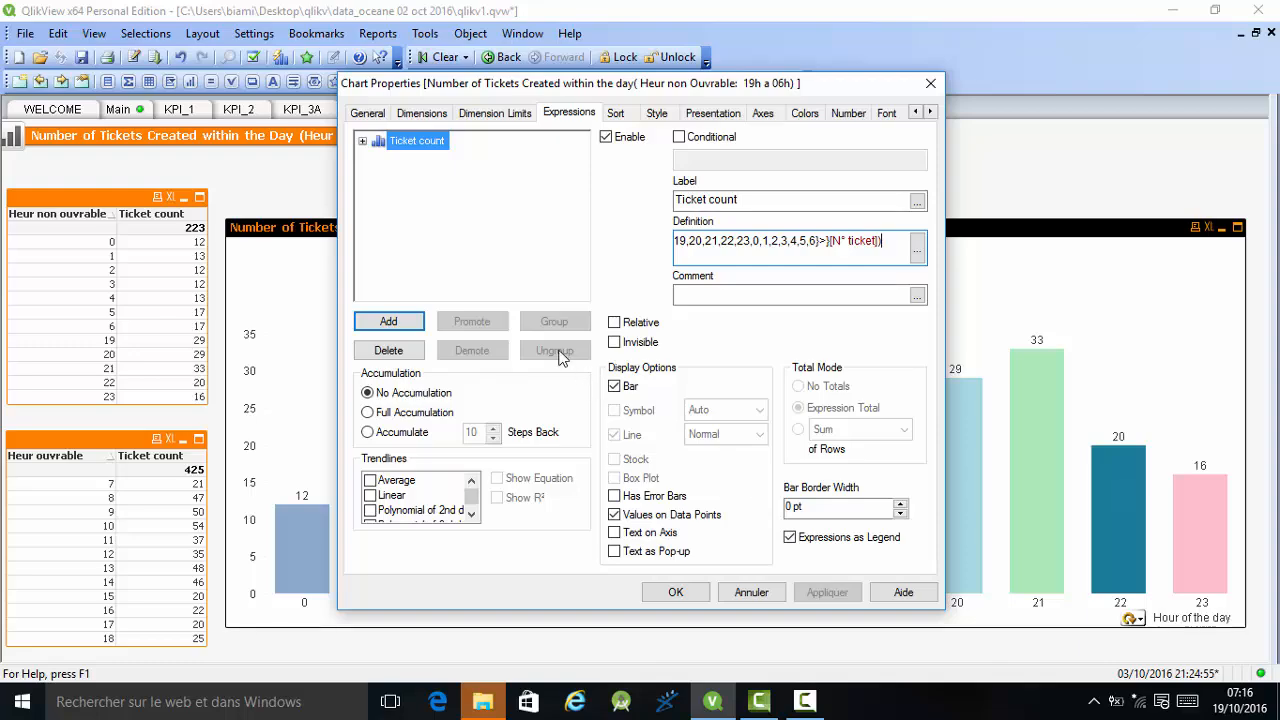
{"action": "left_click", "coordinate": [430, 114]}
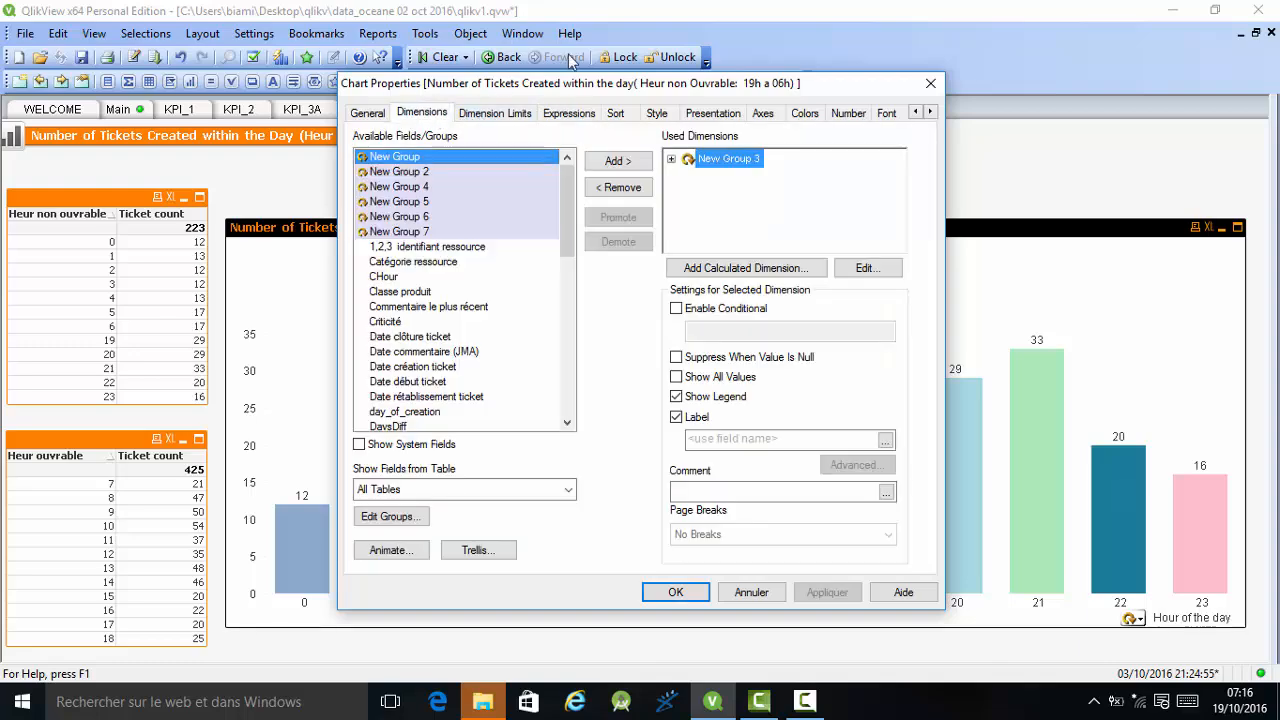
{"action": "left_click", "coordinate": [932, 83]}
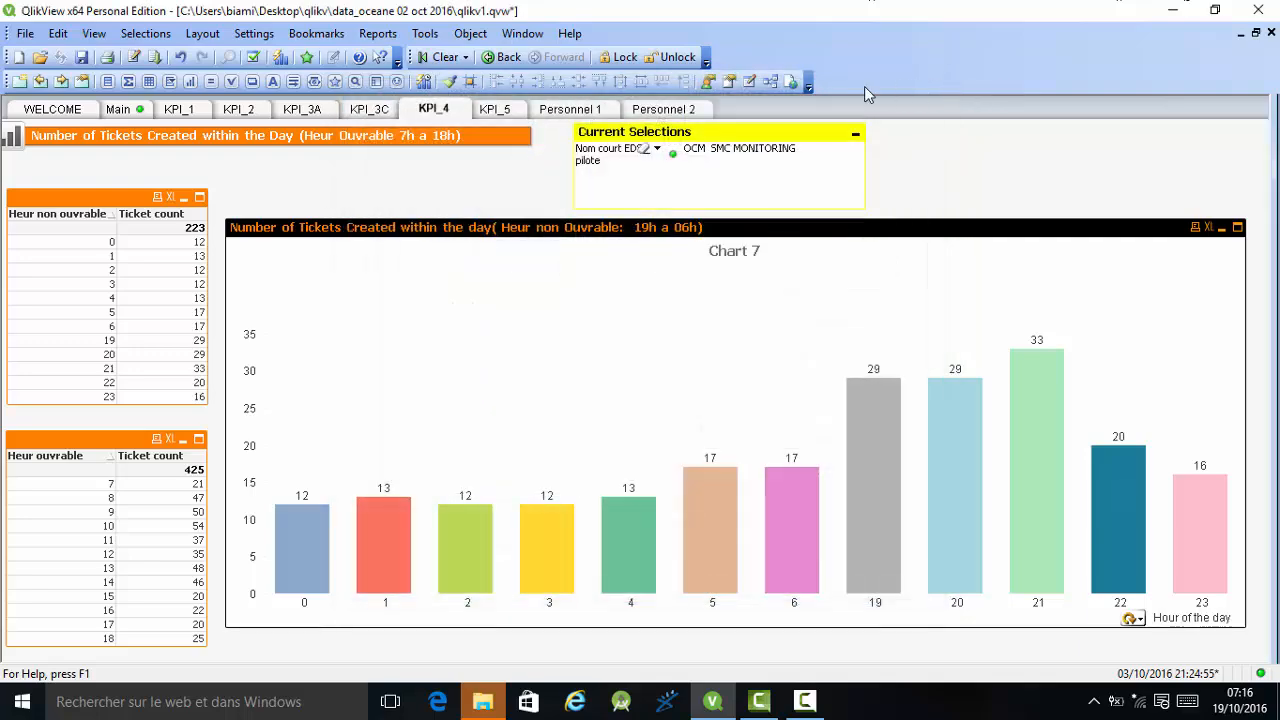
Inspect the Ticket created<=60min expression of the Delay in Creation of ticket table on the KPI_5 sheet.
{"action": "left_click", "coordinate": [497, 110]}
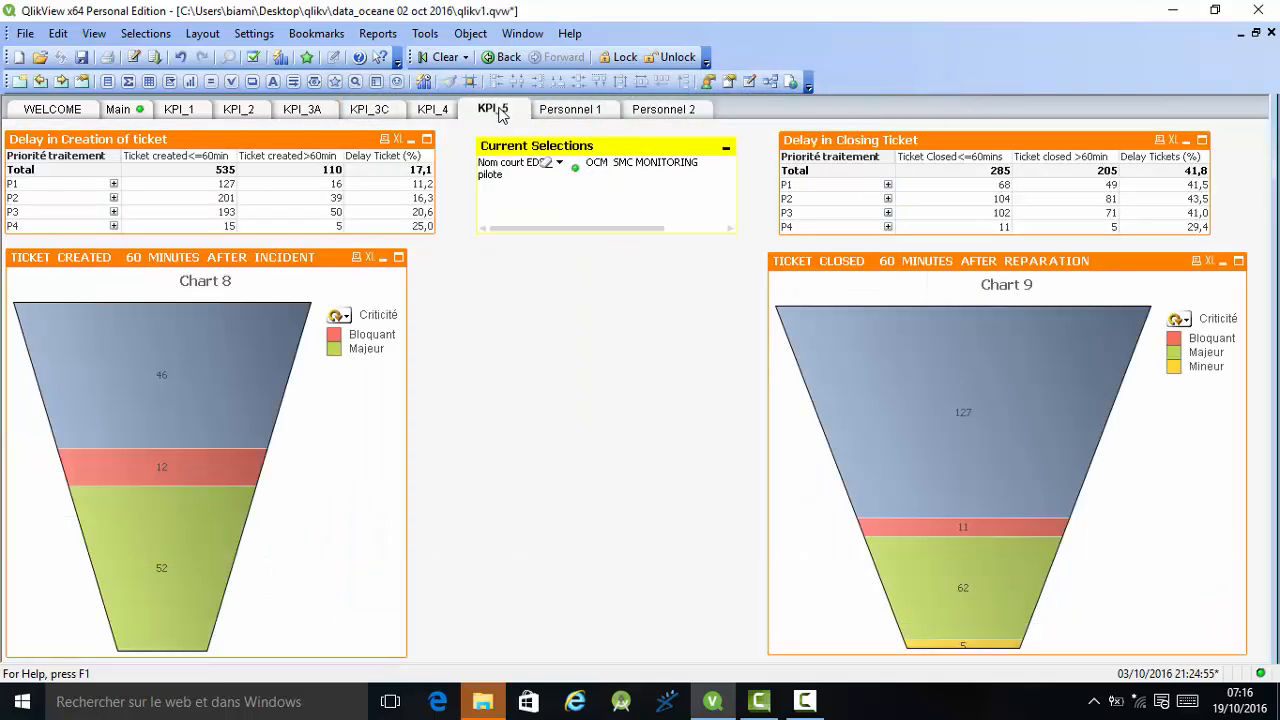
{"action": "left_click", "coordinate": [240, 138]}
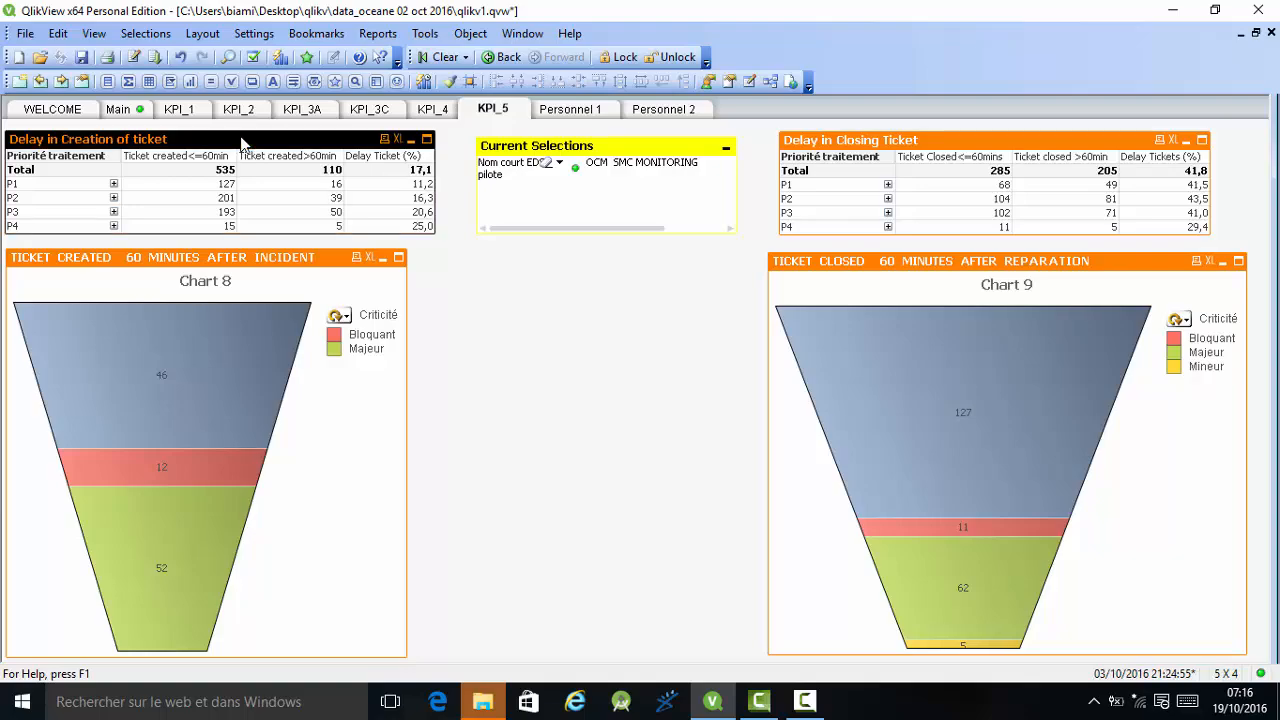
{"action": "right_click", "coordinate": [240, 140]}
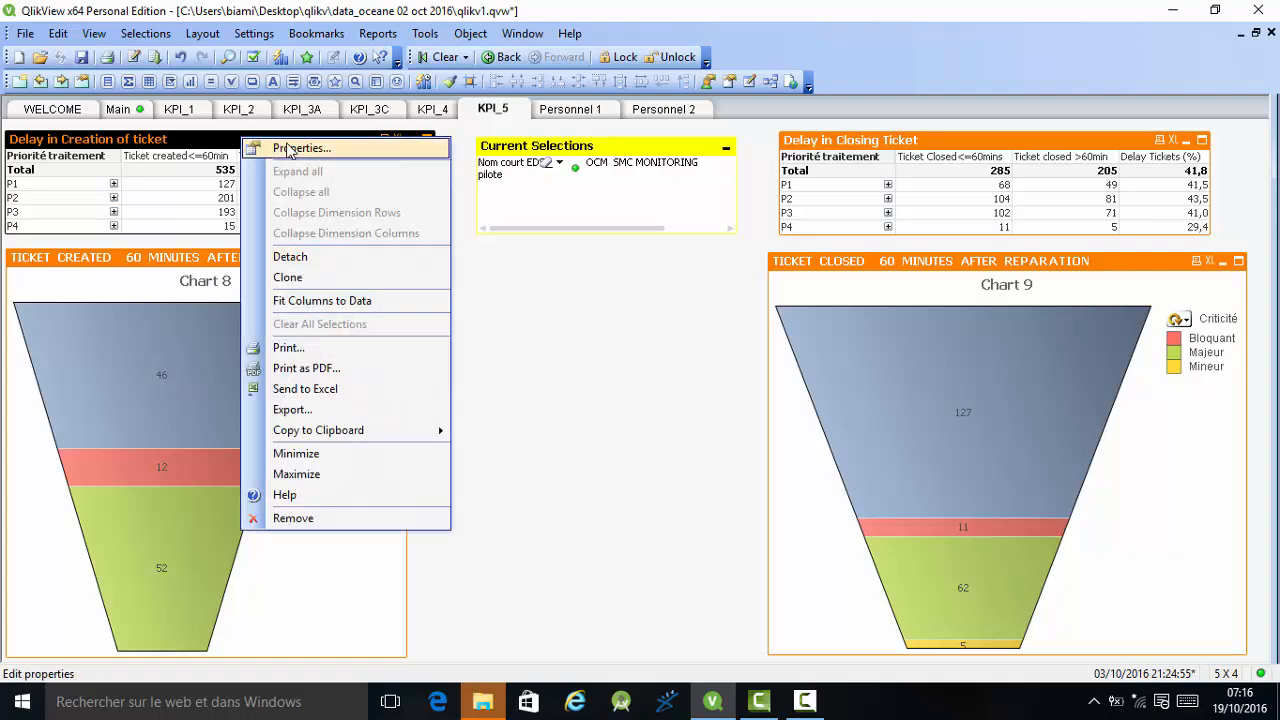
{"action": "left_click", "coordinate": [288, 148]}
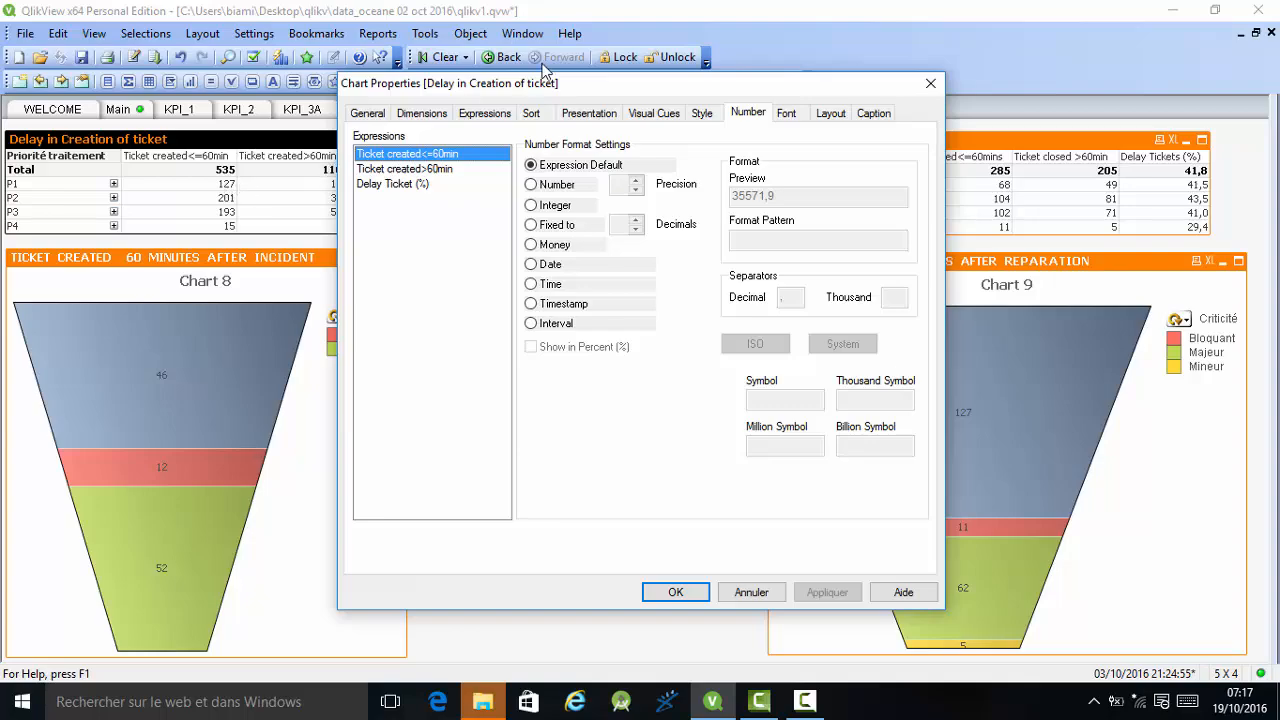
{"action": "left_click", "coordinate": [484, 113]}
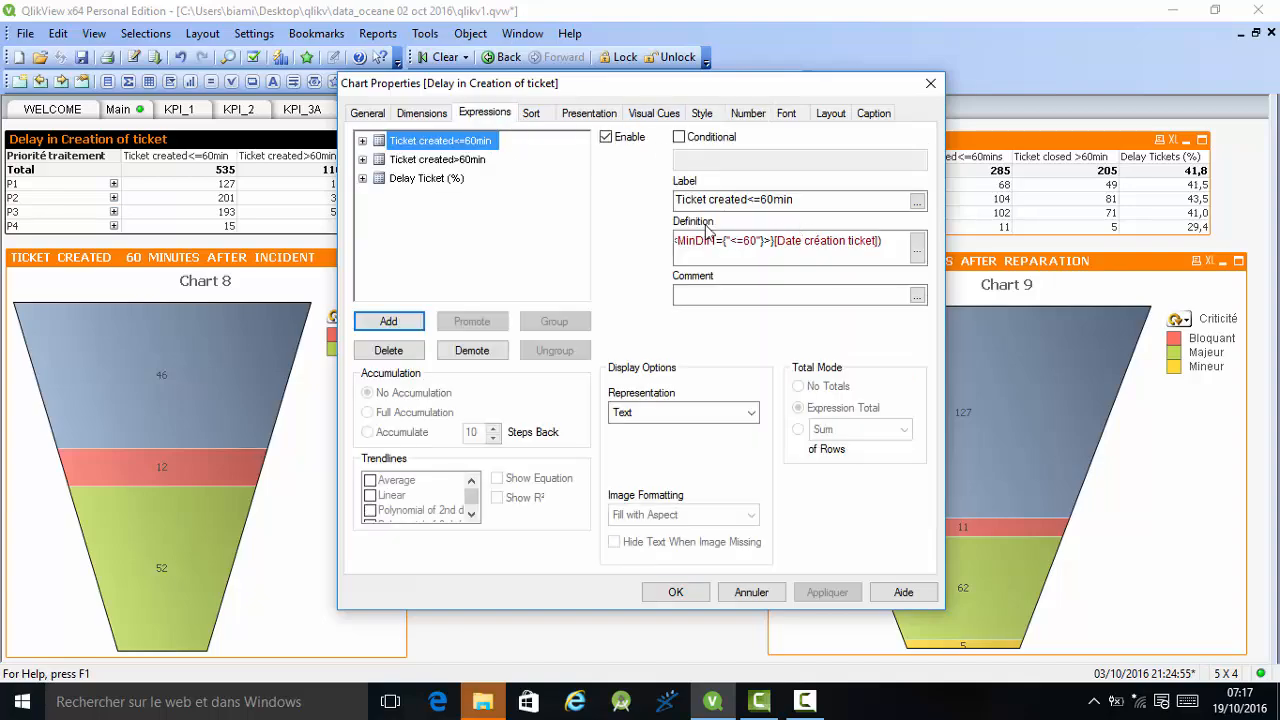
{"action": "left_click", "coordinate": [916, 248]}
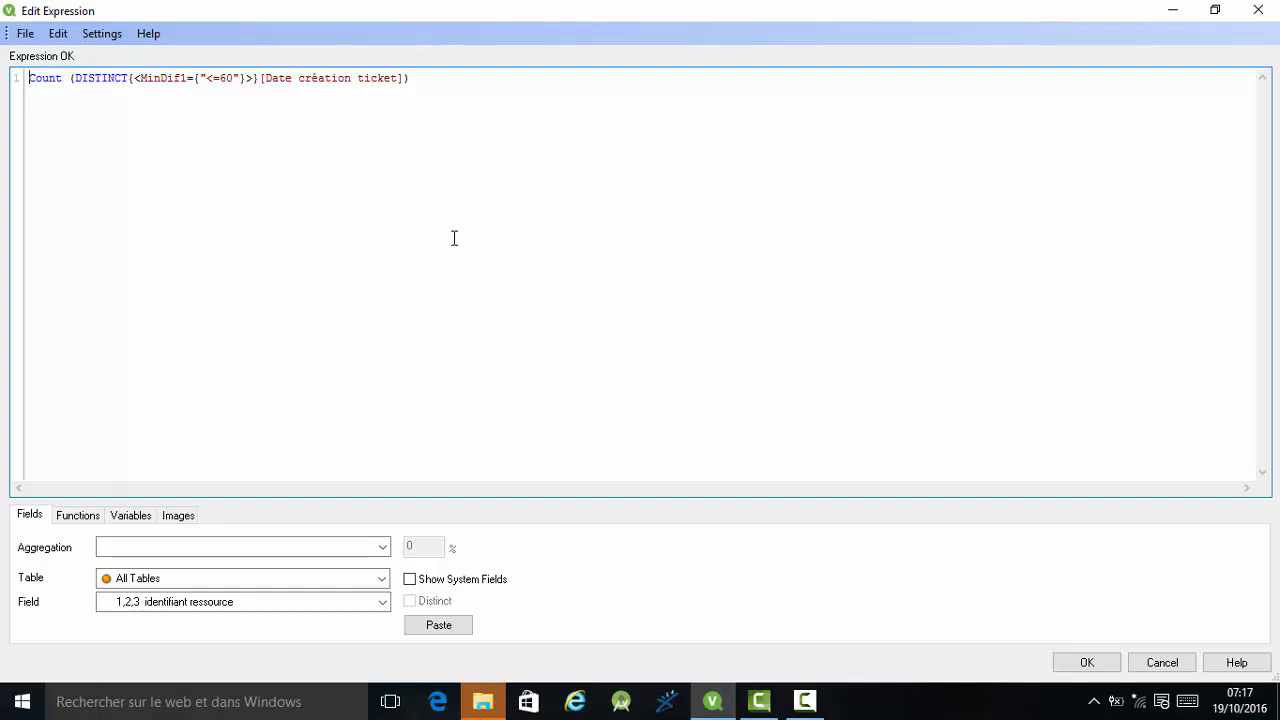
{"action": "left_click", "coordinate": [1089, 667]}
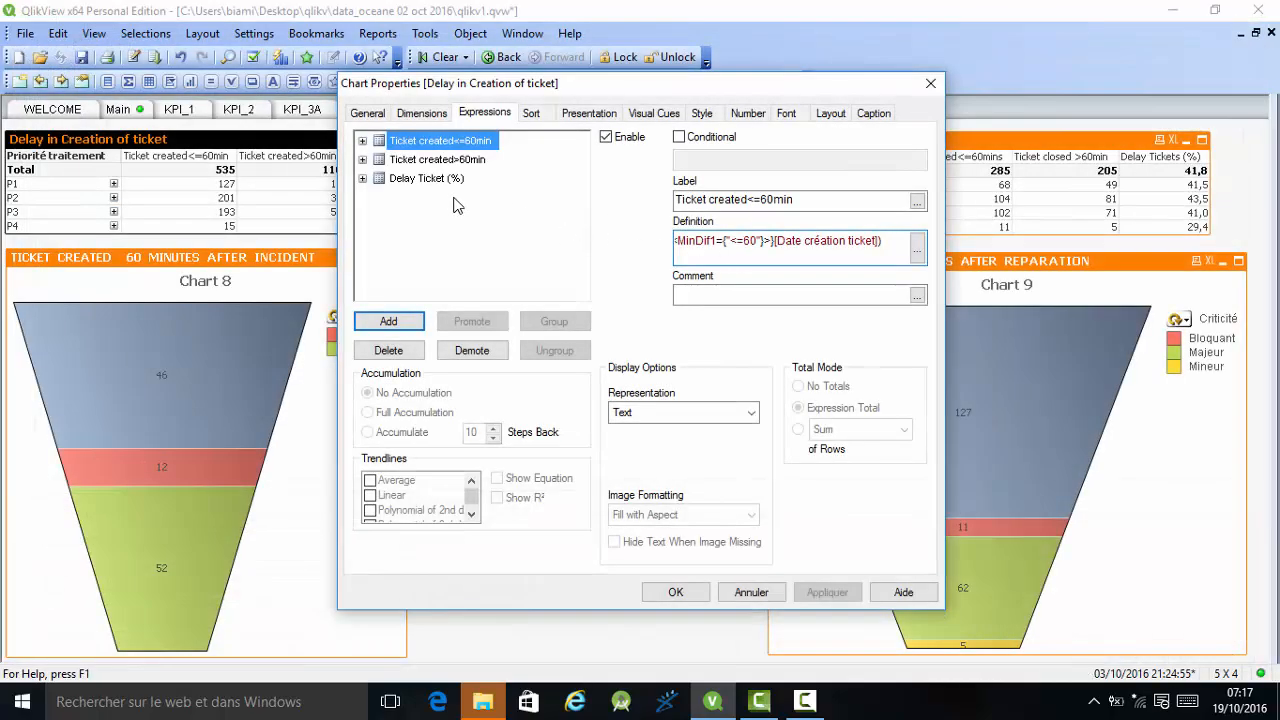
Inspect the Ticket created>60min expression of the same table and close its chart properties.
{"action": "left_click", "coordinate": [445, 163]}
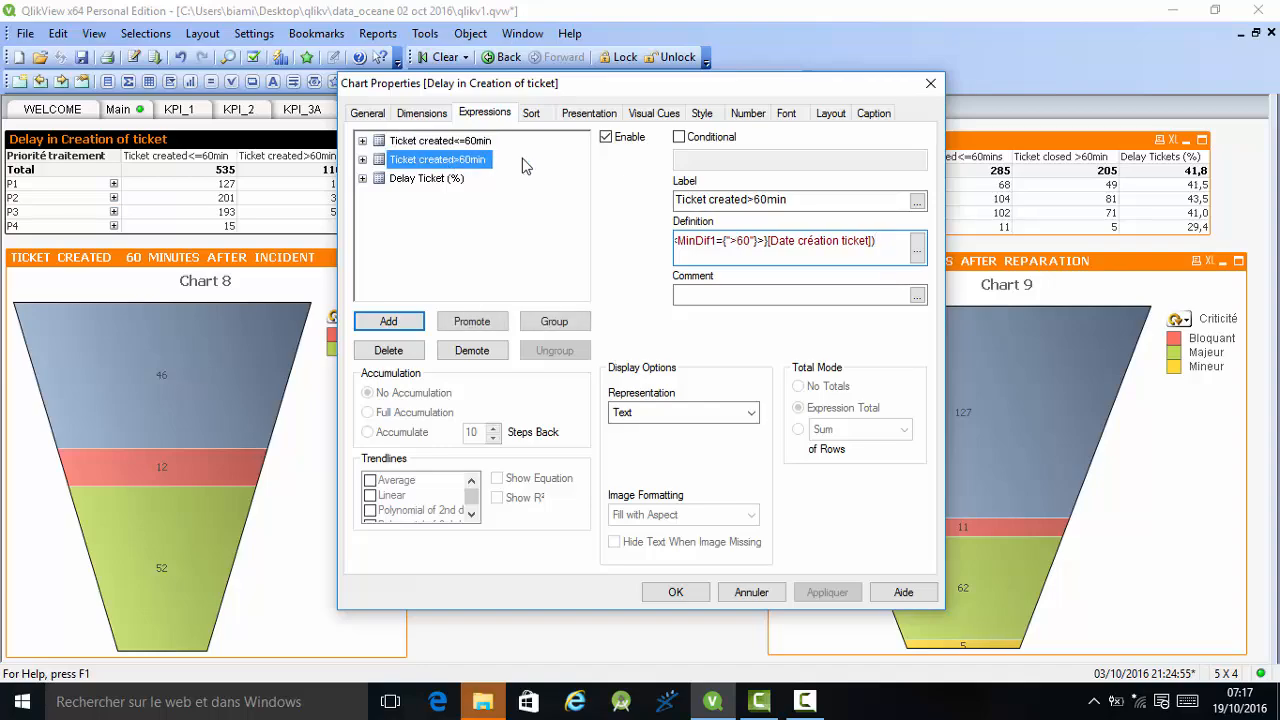
{"action": "left_click", "coordinate": [918, 258]}
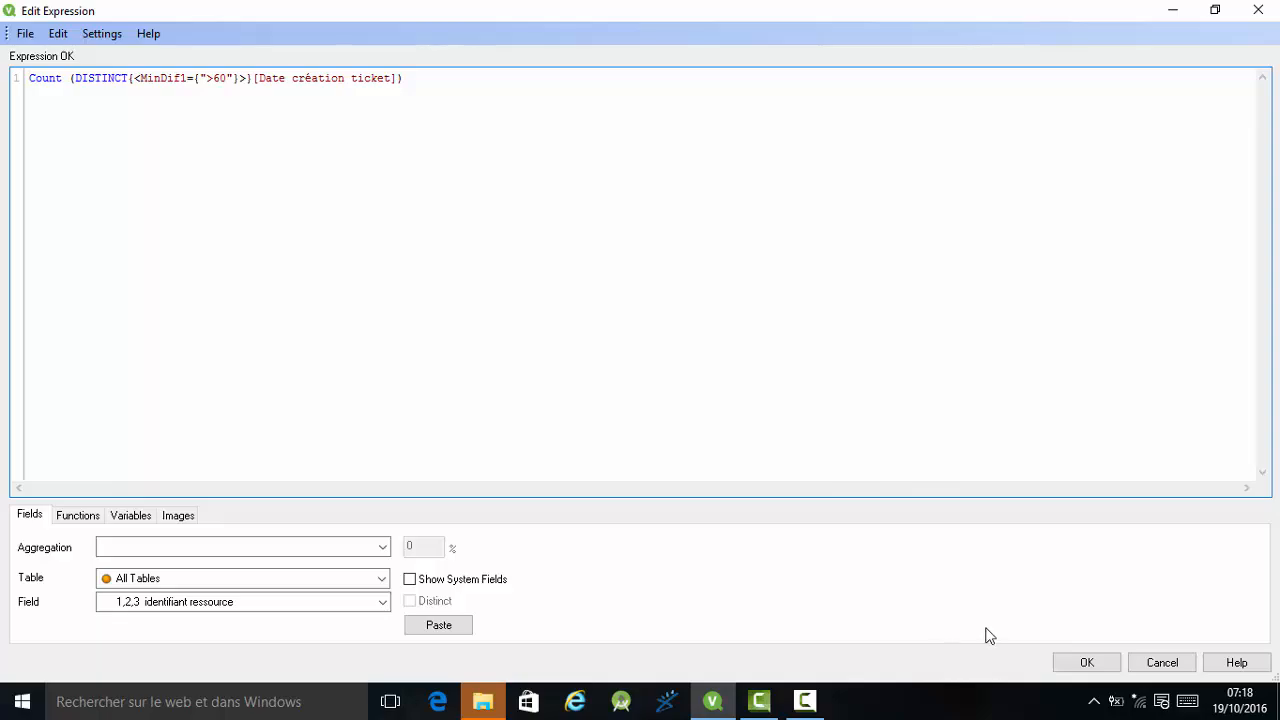
{"action": "left_click", "coordinate": [1069, 668]}
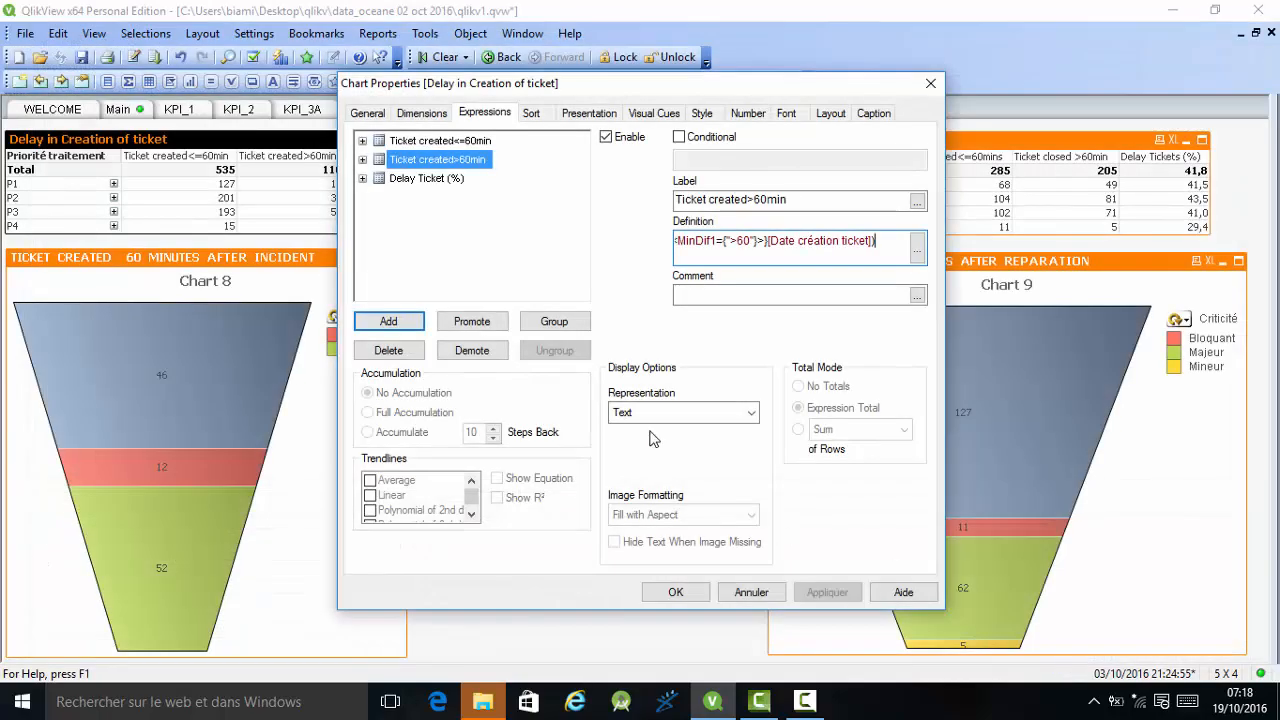
{"action": "left_click", "coordinate": [673, 594]}
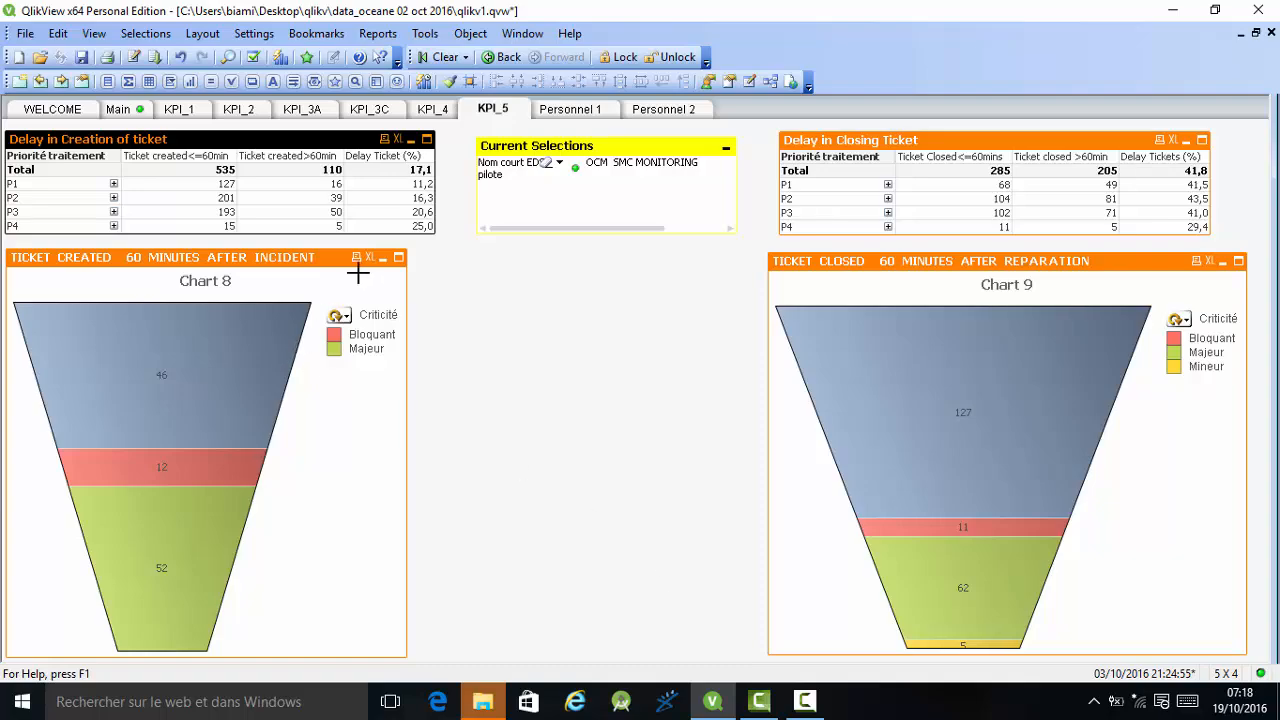
Inspect the Delayed Ticket Creation expression and used dimension of the TICKET CREATED 60 MINUTES AFTER INCIDENT funnel chart, and close its properties.
{"action": "left_click", "coordinate": [283, 262]}
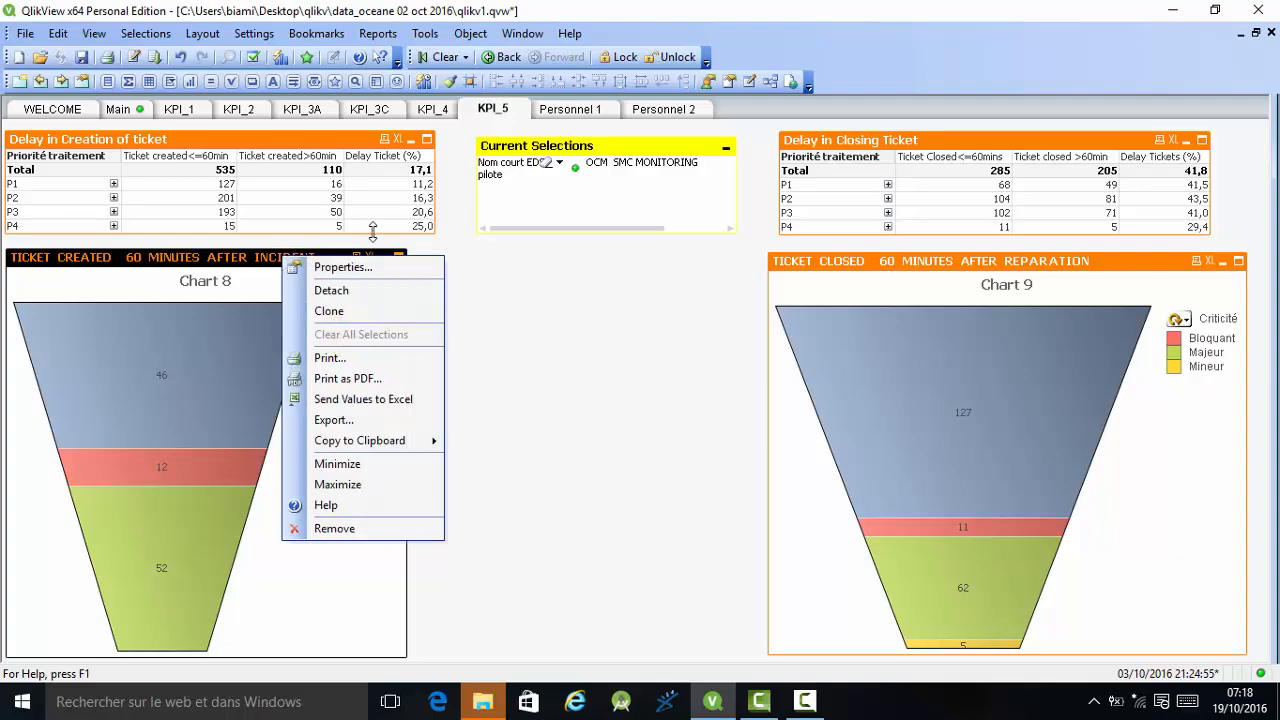
{"action": "left_click", "coordinate": [360, 268]}
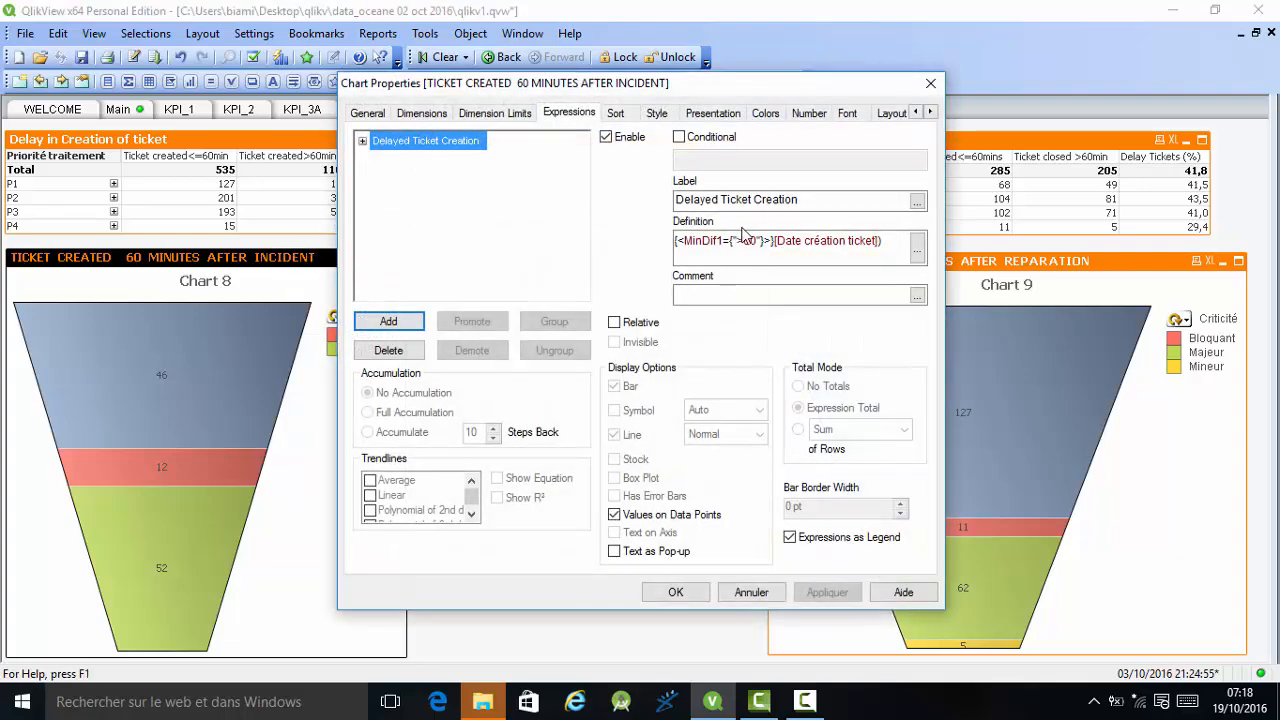
{"action": "left_click", "coordinate": [917, 249]}
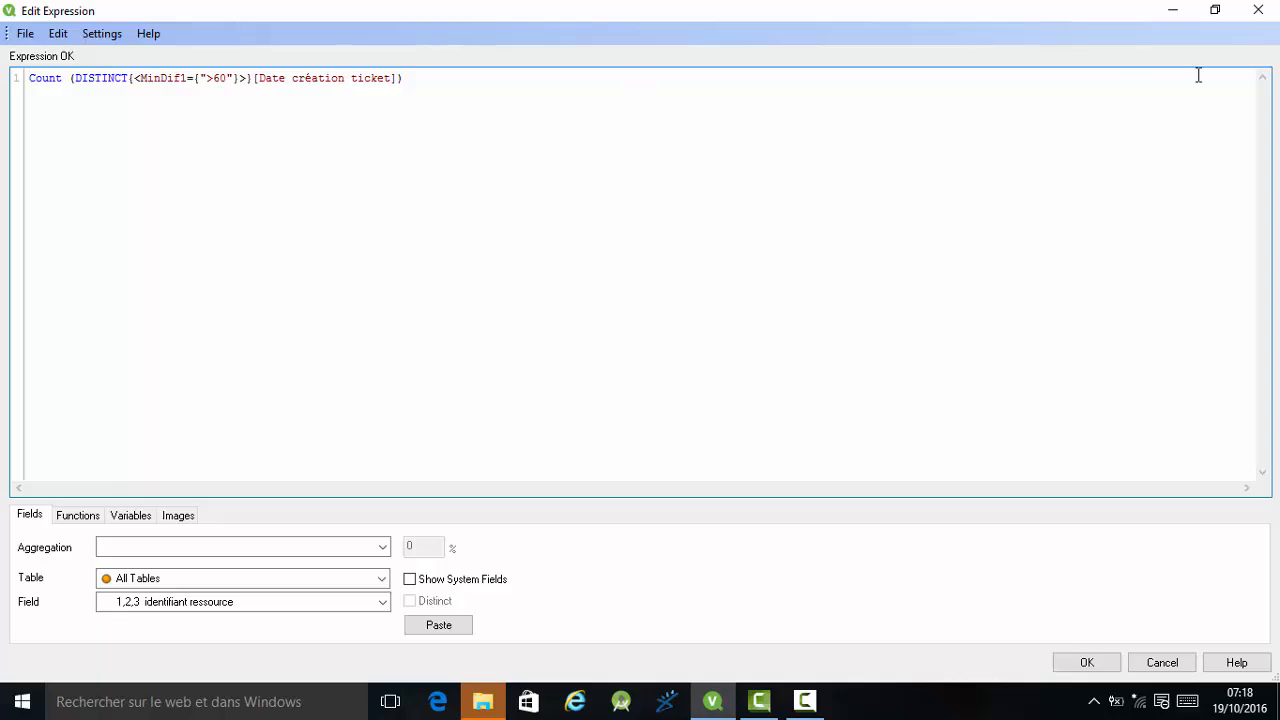
{"action": "left_click", "coordinate": [1264, 13]}
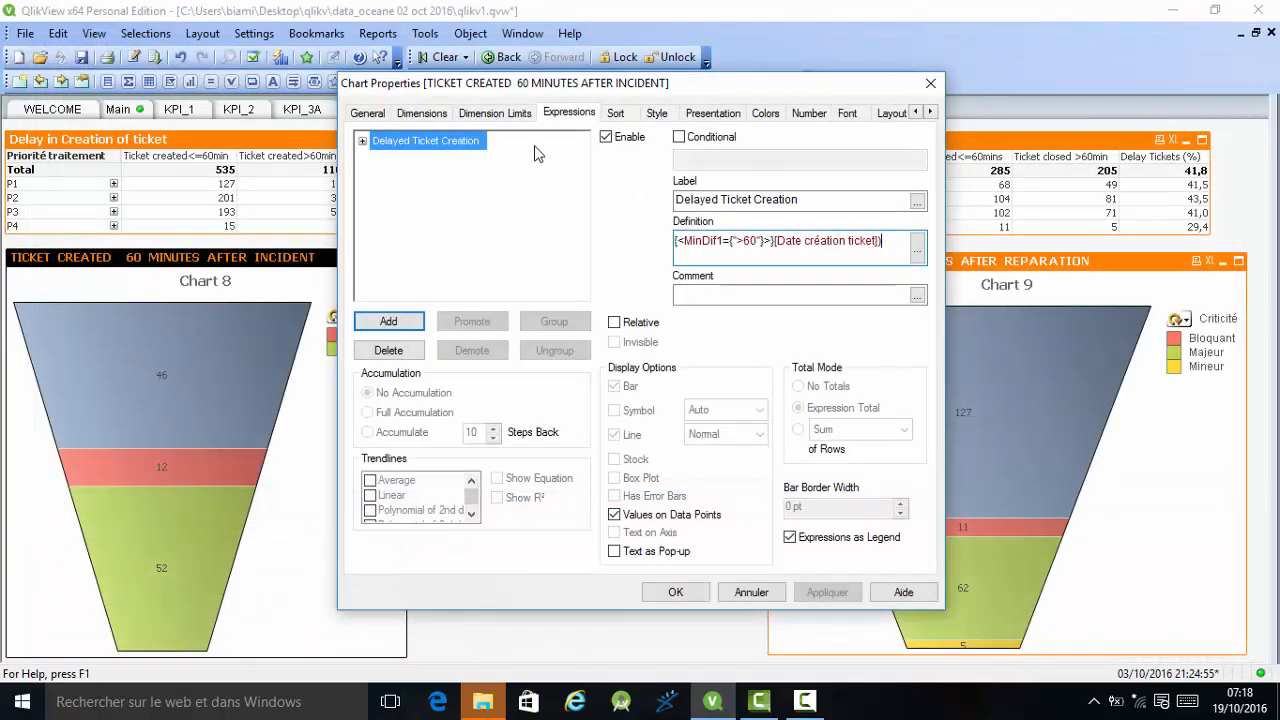
{"action": "left_click", "coordinate": [406, 117]}
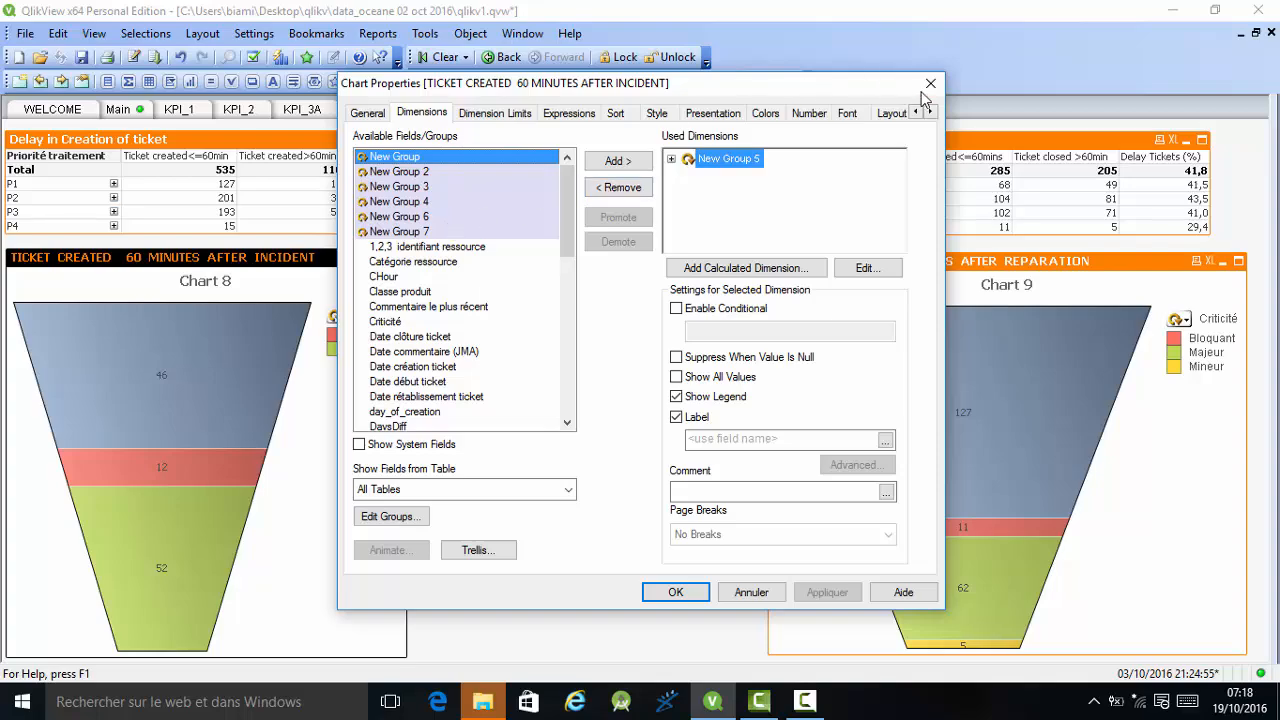
{"action": "left_click", "coordinate": [930, 84]}
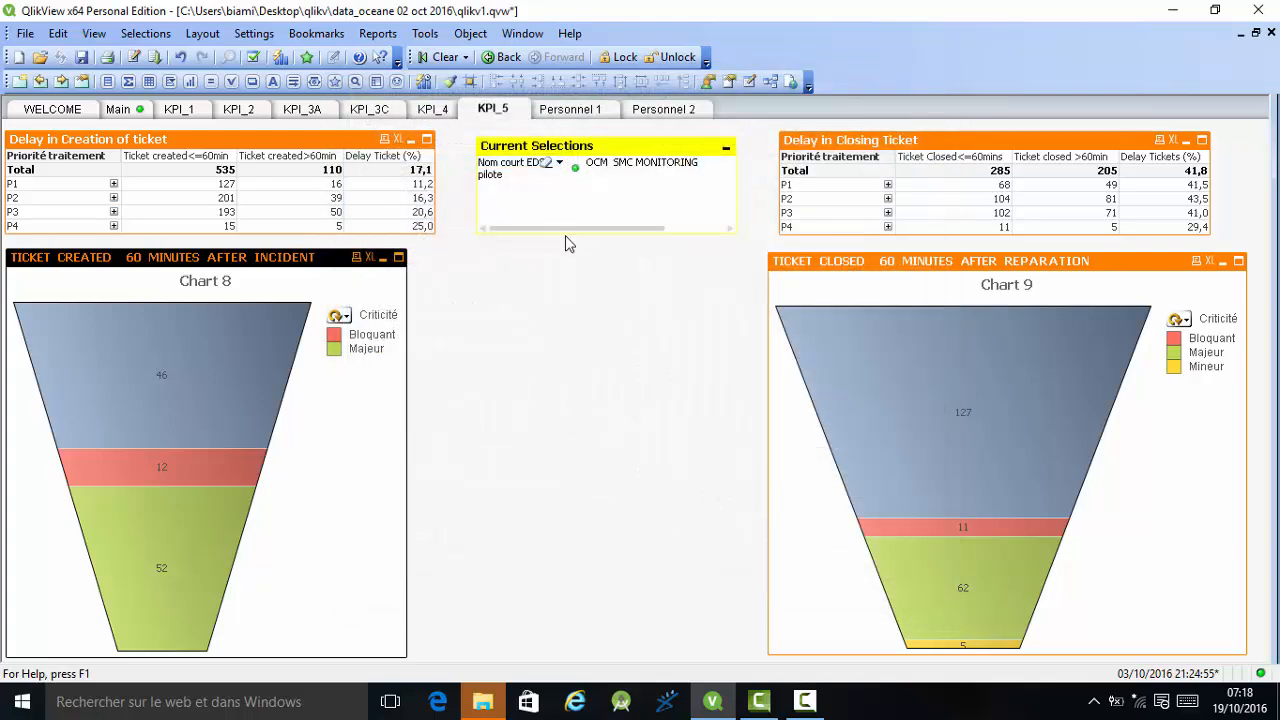
Switch the cyclic dimension of the TICKET CREATED 60 MINUTES AFTER INCIDENT funnel chart to Type produit.
{"action": "left_click", "coordinate": [347, 316]}
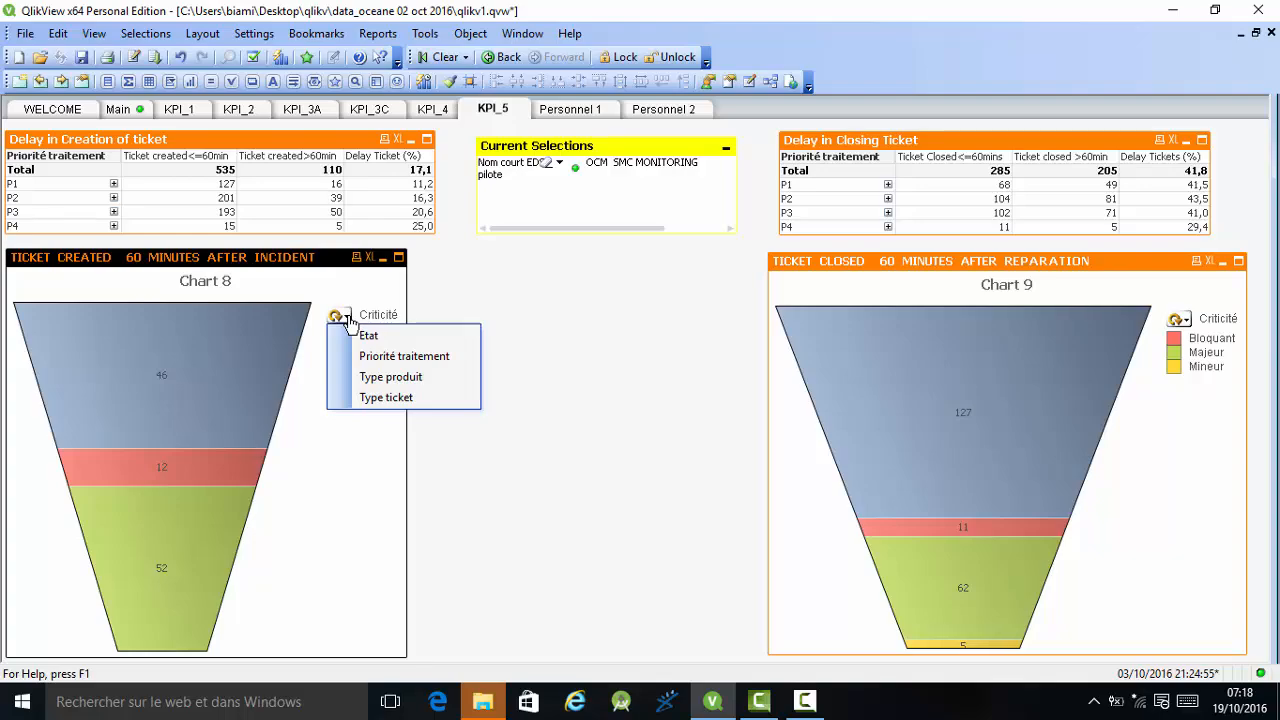
{"action": "left_click", "coordinate": [396, 378]}
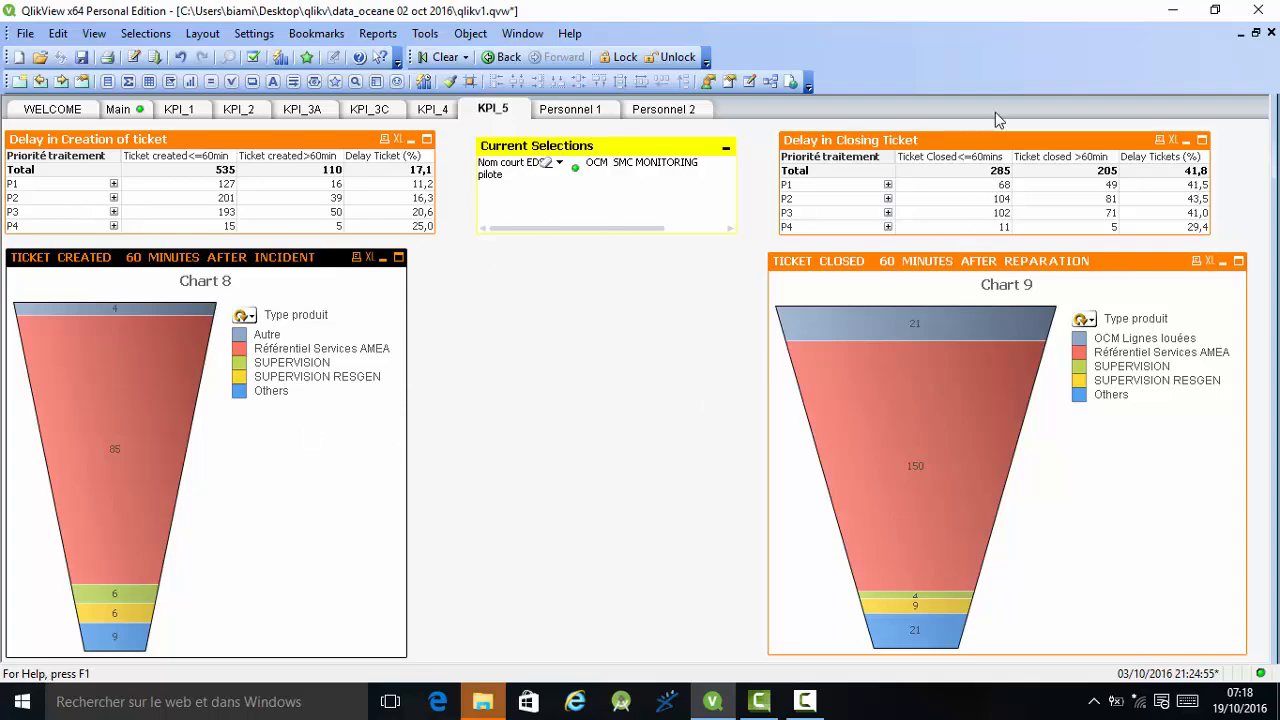
Inspect the Ticket Closed<=60mins expression of the Delay in Closing Ticket table and close its chart properties.
{"action": "left_click", "coordinate": [975, 148]}
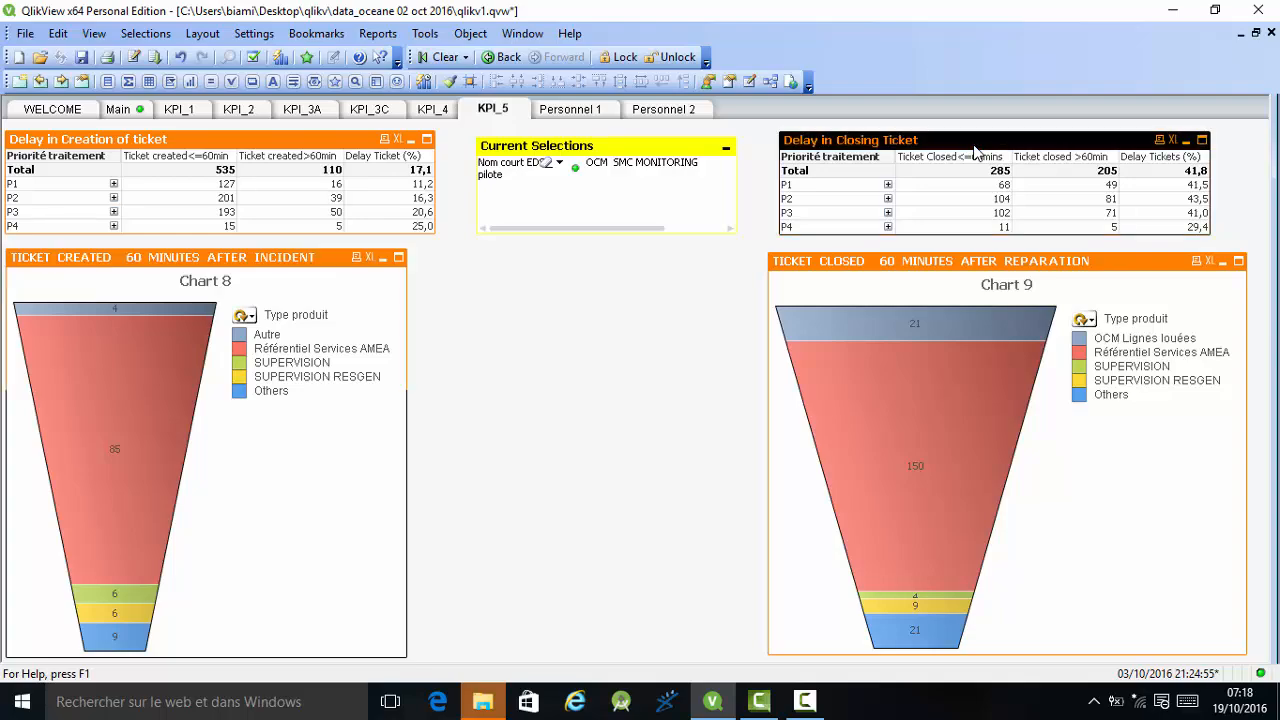
{"action": "right_click", "coordinate": [976, 150]}
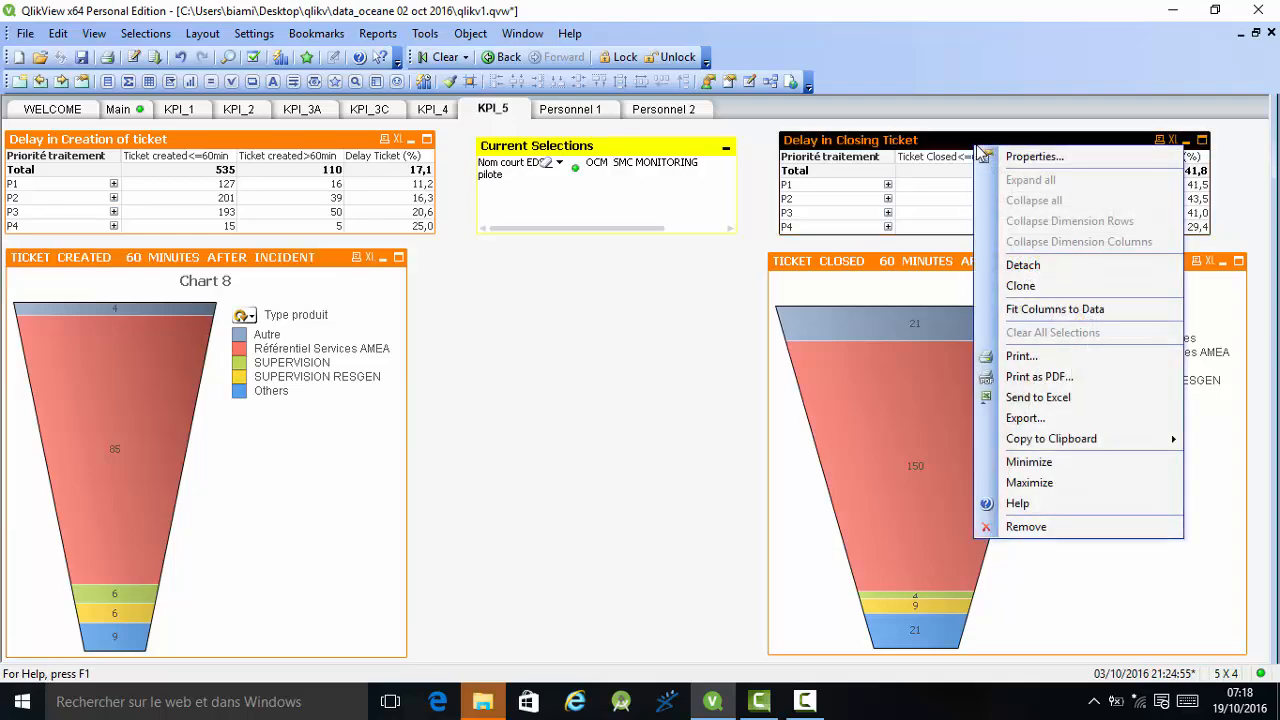
{"action": "left_click", "coordinate": [1031, 157]}
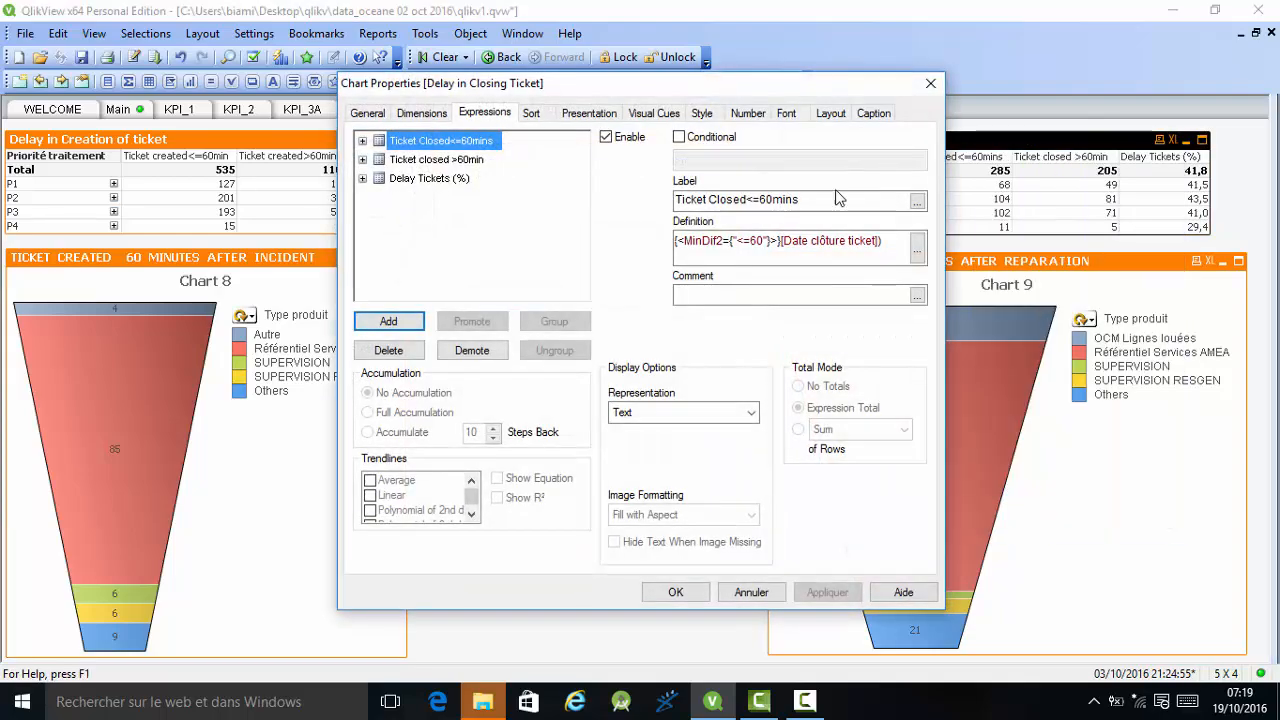
{"action": "left_click", "coordinate": [917, 251]}
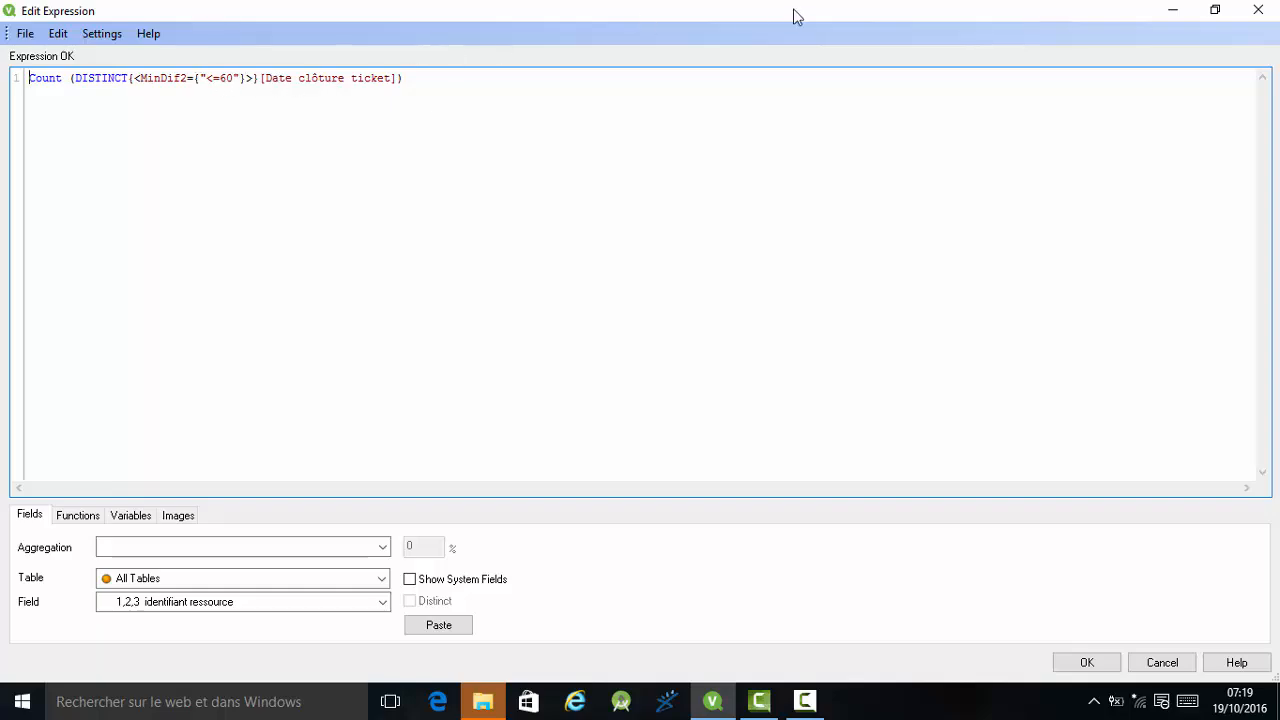
{"action": "left_click", "coordinate": [1258, 16]}
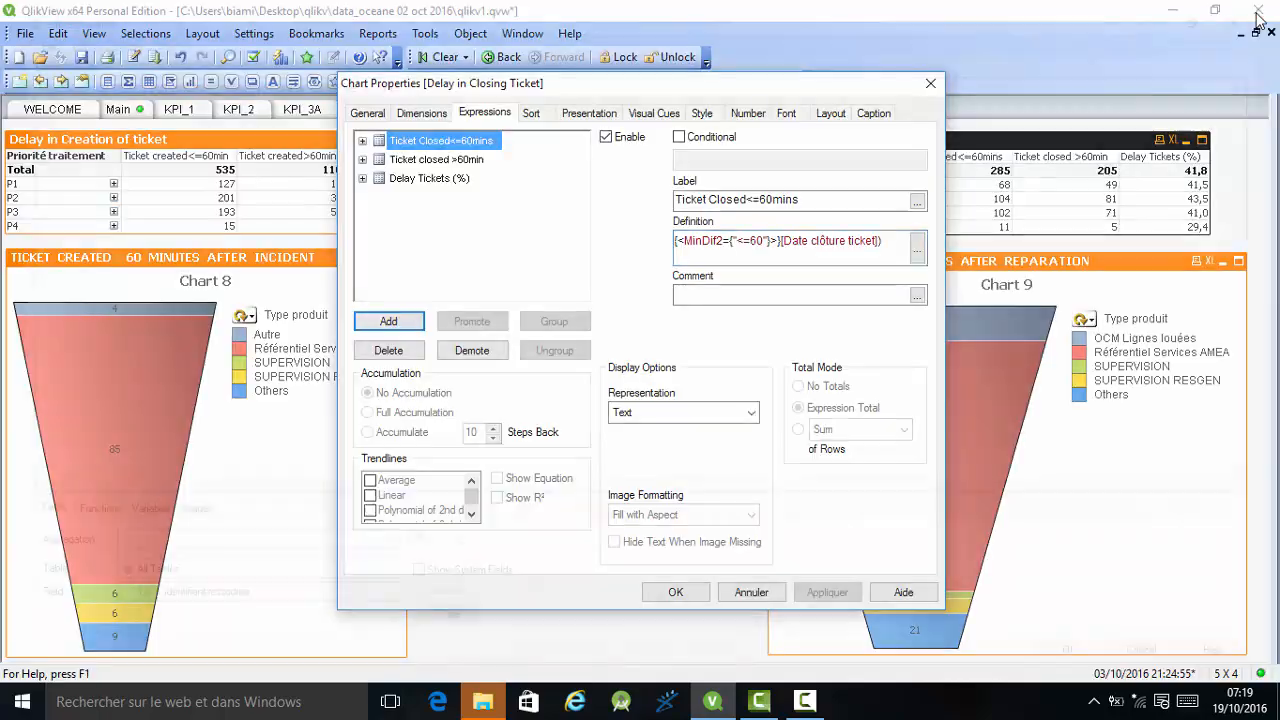
{"action": "left_click", "coordinate": [930, 83]}
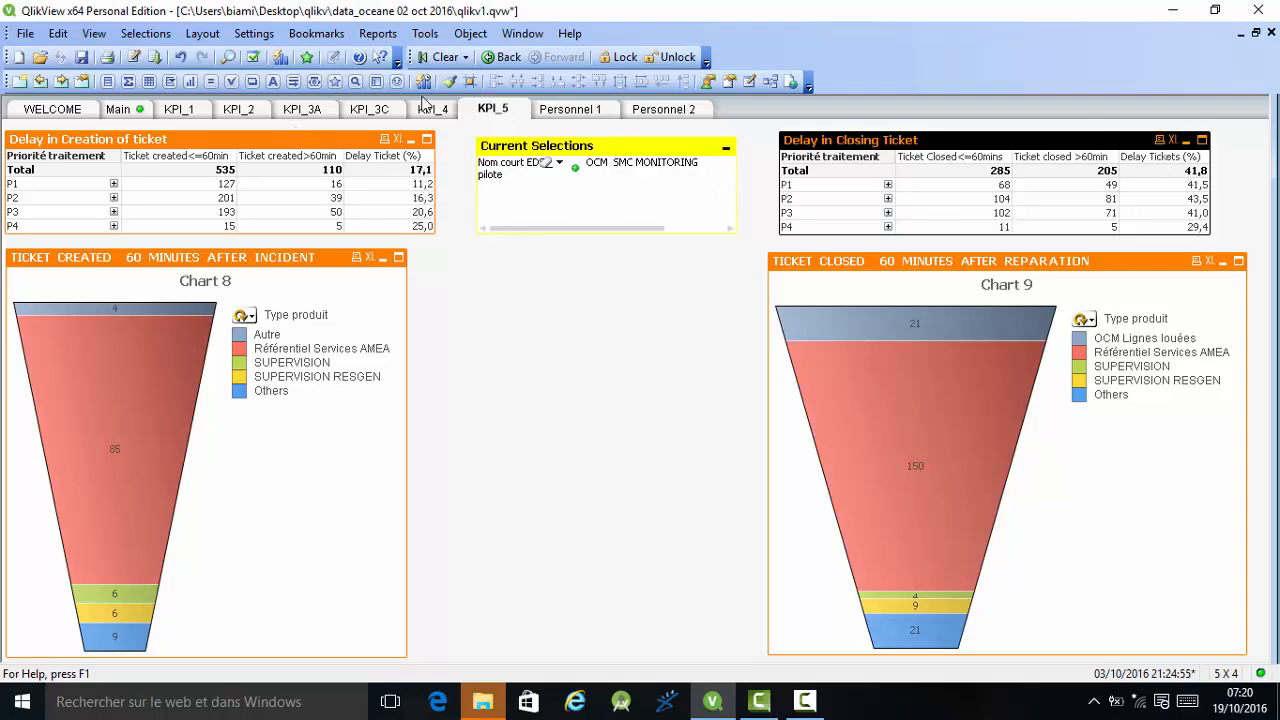
Review the per-person ticket charts on the Personnel 1 sheet and the two-person comparison on the Personnel 2 sheet.
{"action": "left_click", "coordinate": [546, 112]}
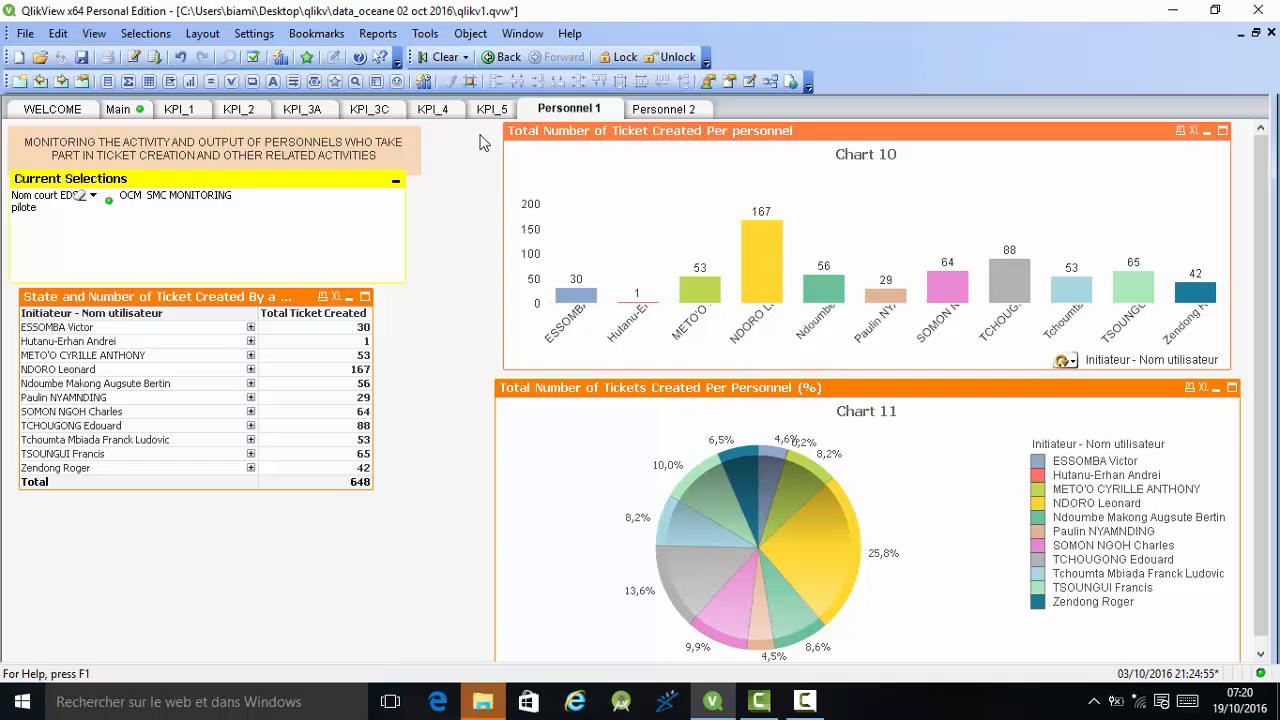
{"action": "left_click", "coordinate": [670, 116]}
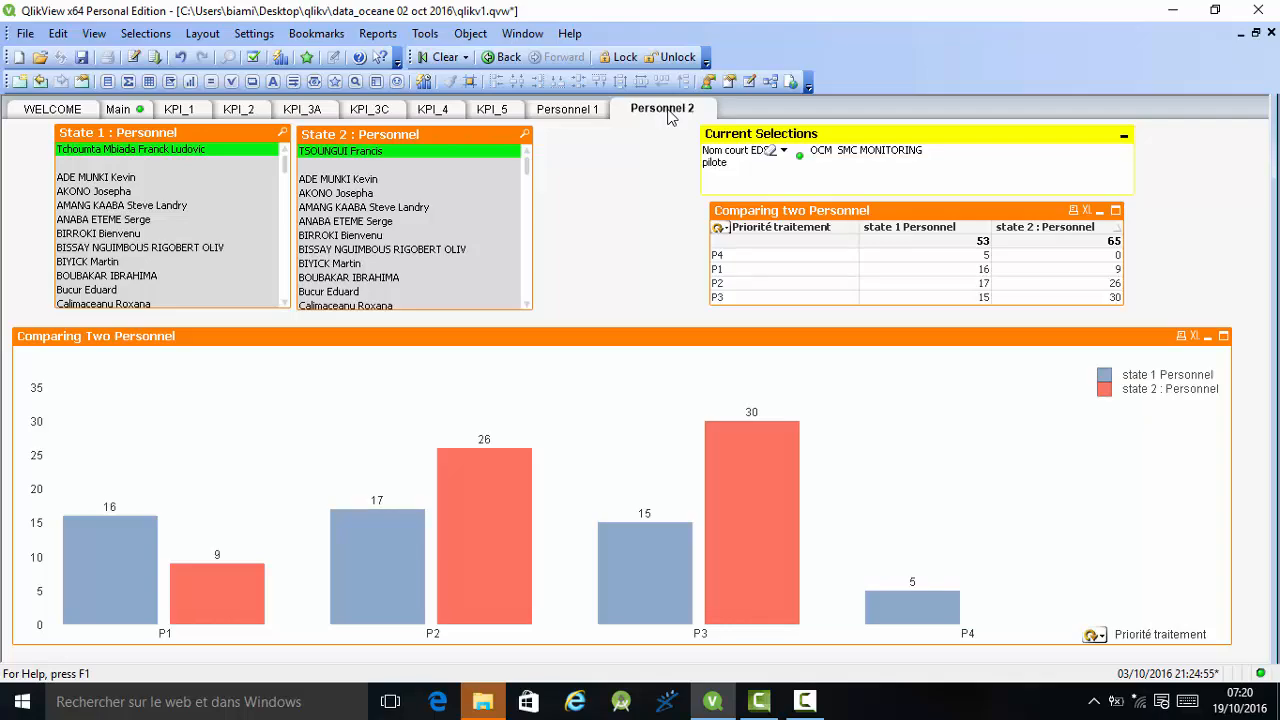
{"action": "left_click", "coordinate": [805, 702]}
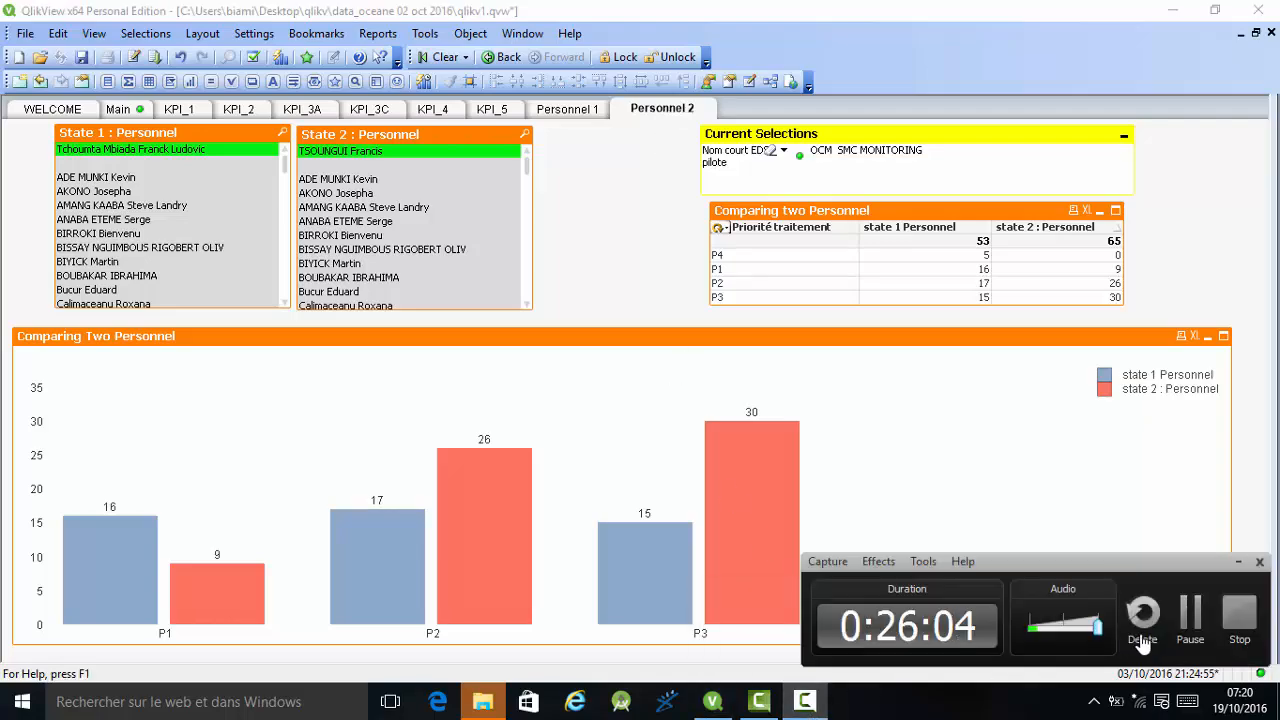
{"action": "left_click", "coordinate": [1191, 638]}
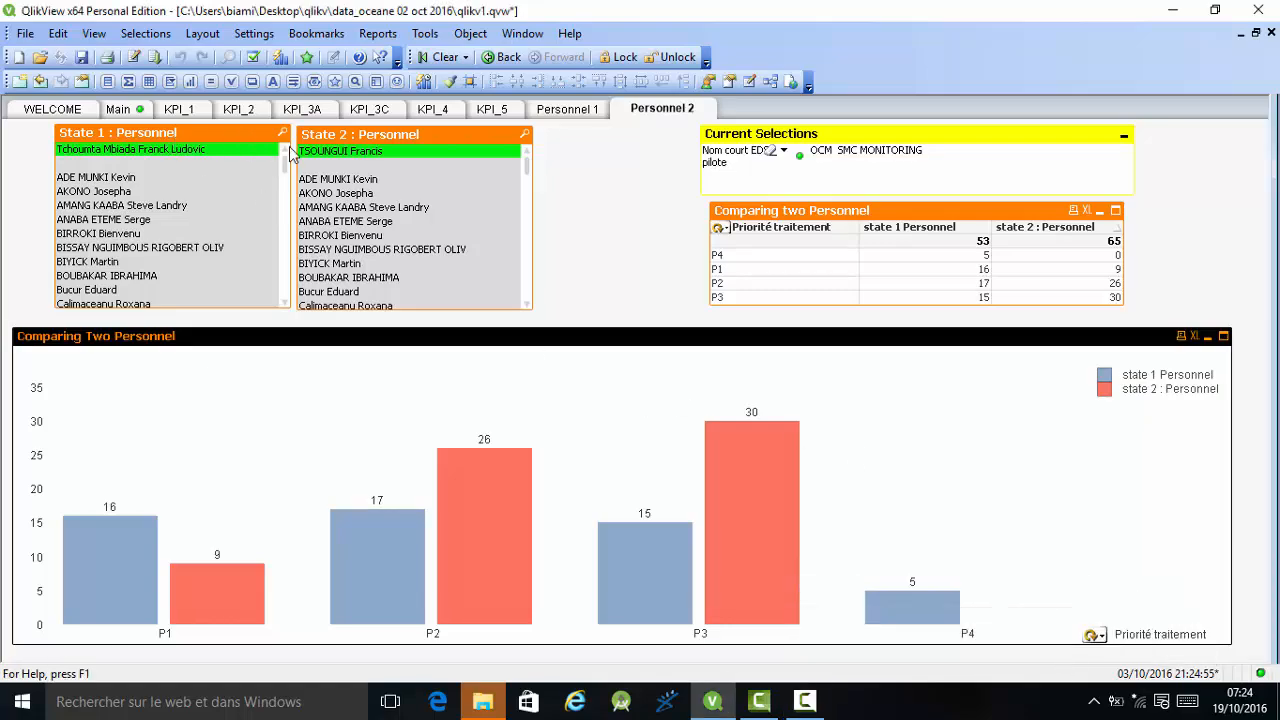
Inspect the Alternate State options of the State 1 : Personnel list box, trying <inherited> and state 1, and close its properties without applying changes.
{"action": "right_click", "coordinate": [194, 136]}
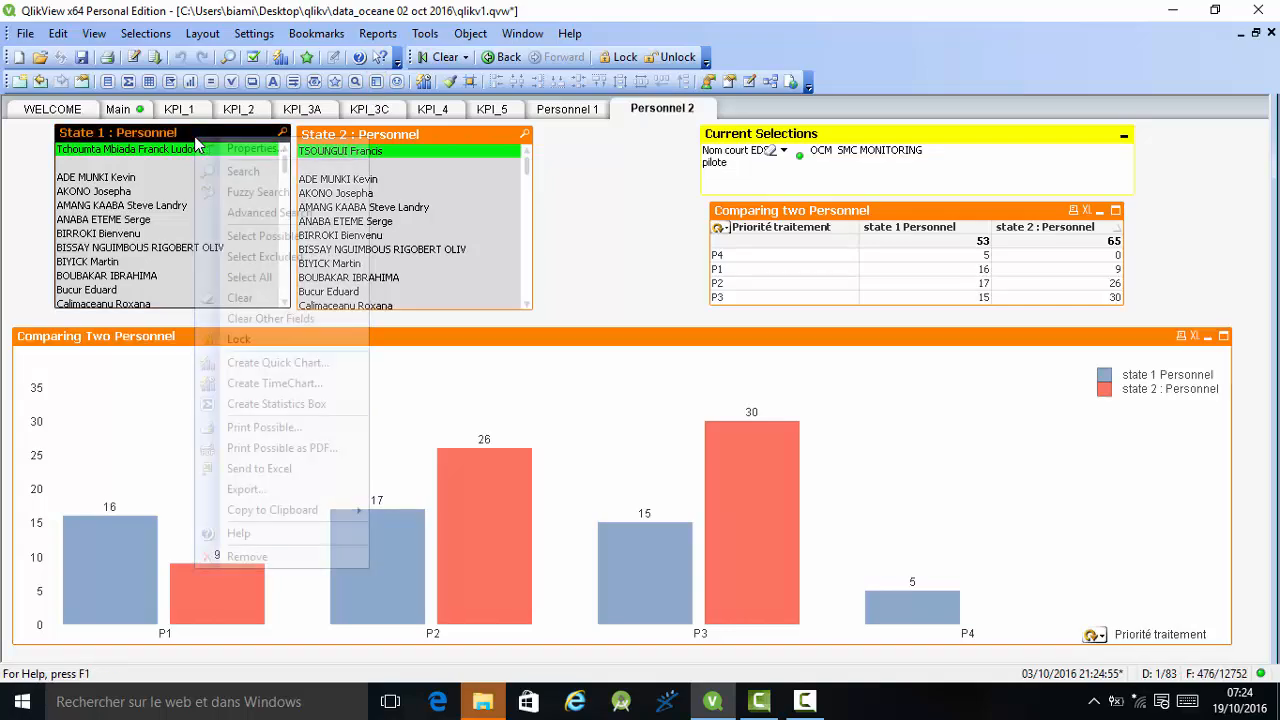
{"action": "left_click", "coordinate": [250, 150]}
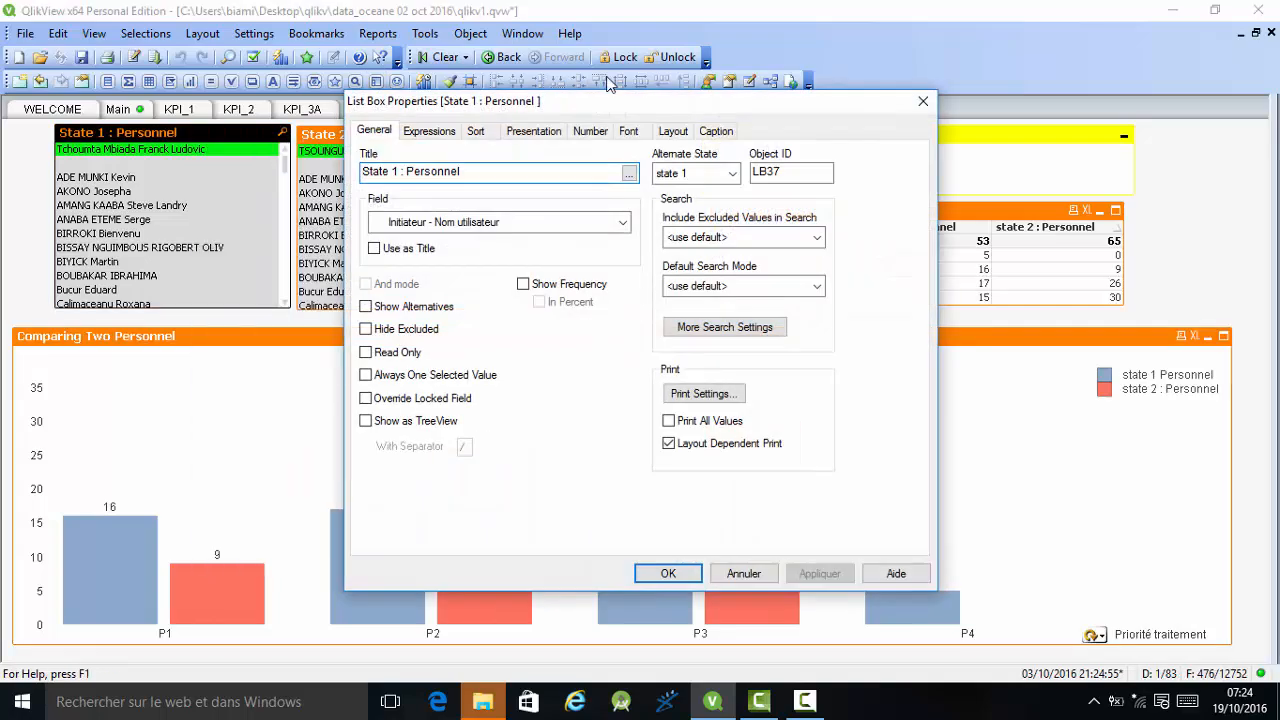
{"action": "left_click", "coordinate": [700, 174]}
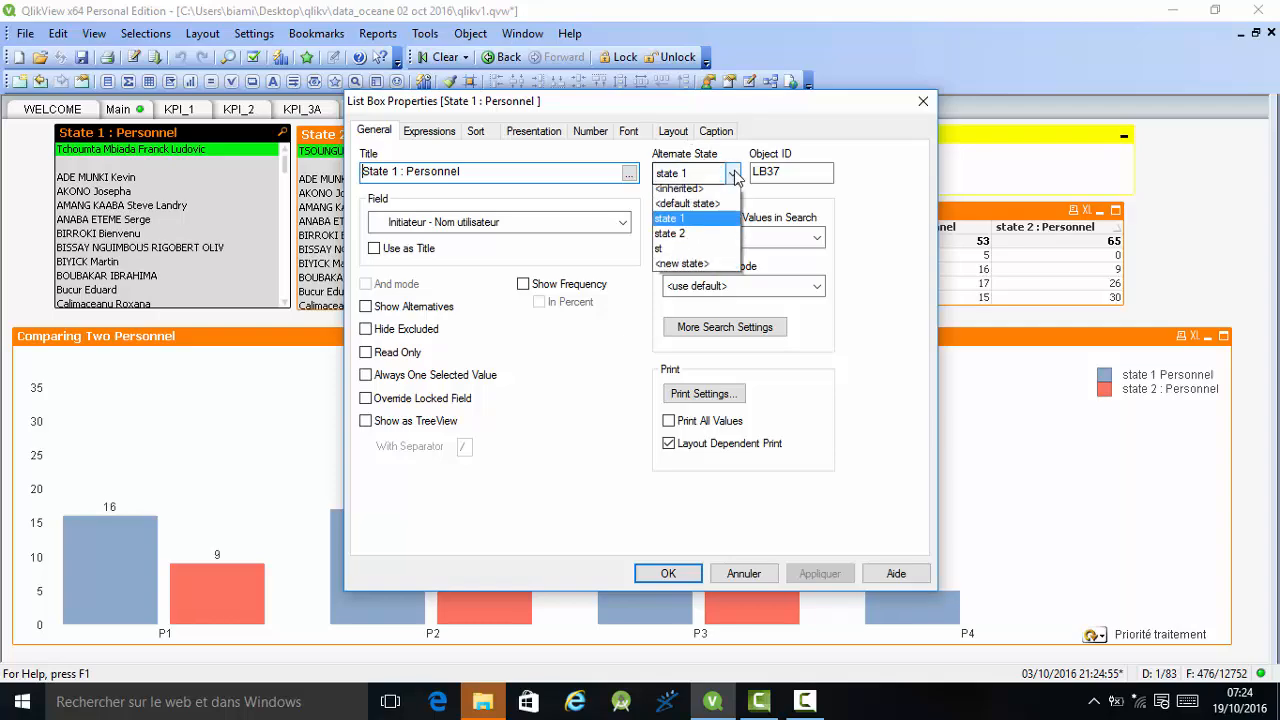
{"action": "left_click", "coordinate": [698, 195]}
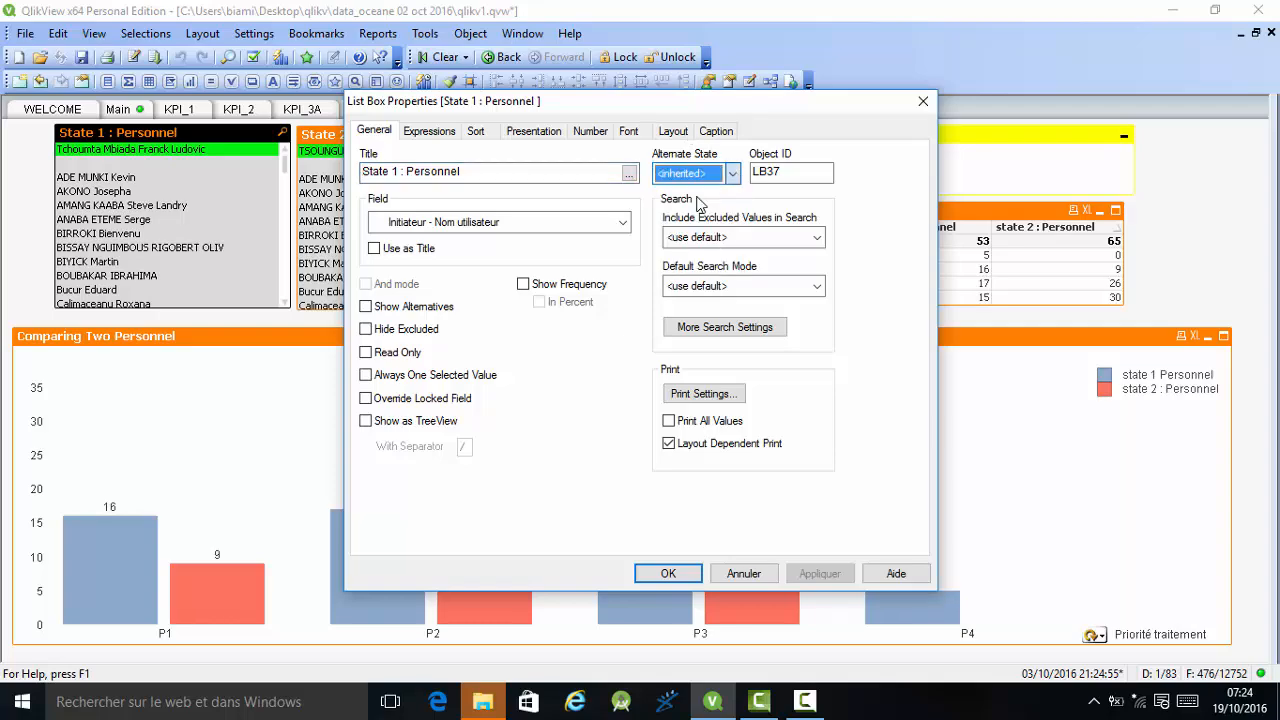
{"action": "left_click", "coordinate": [733, 177]}
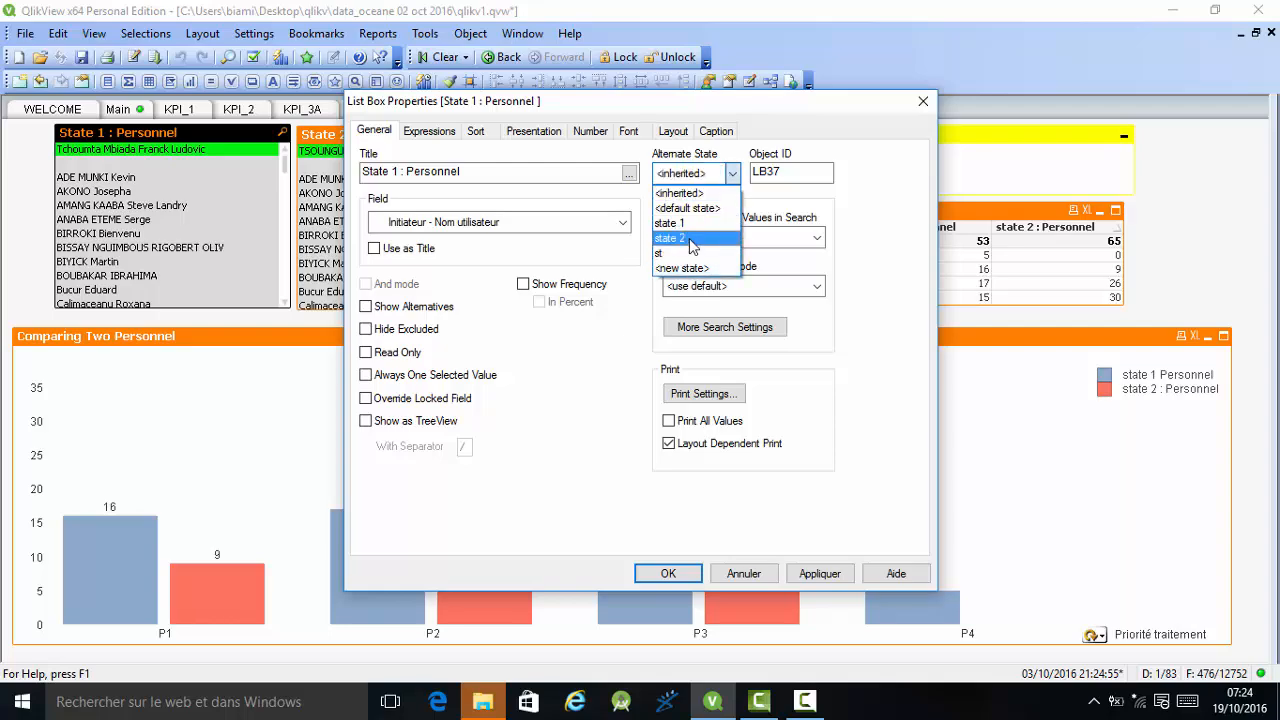
{"action": "left_click", "coordinate": [686, 224]}
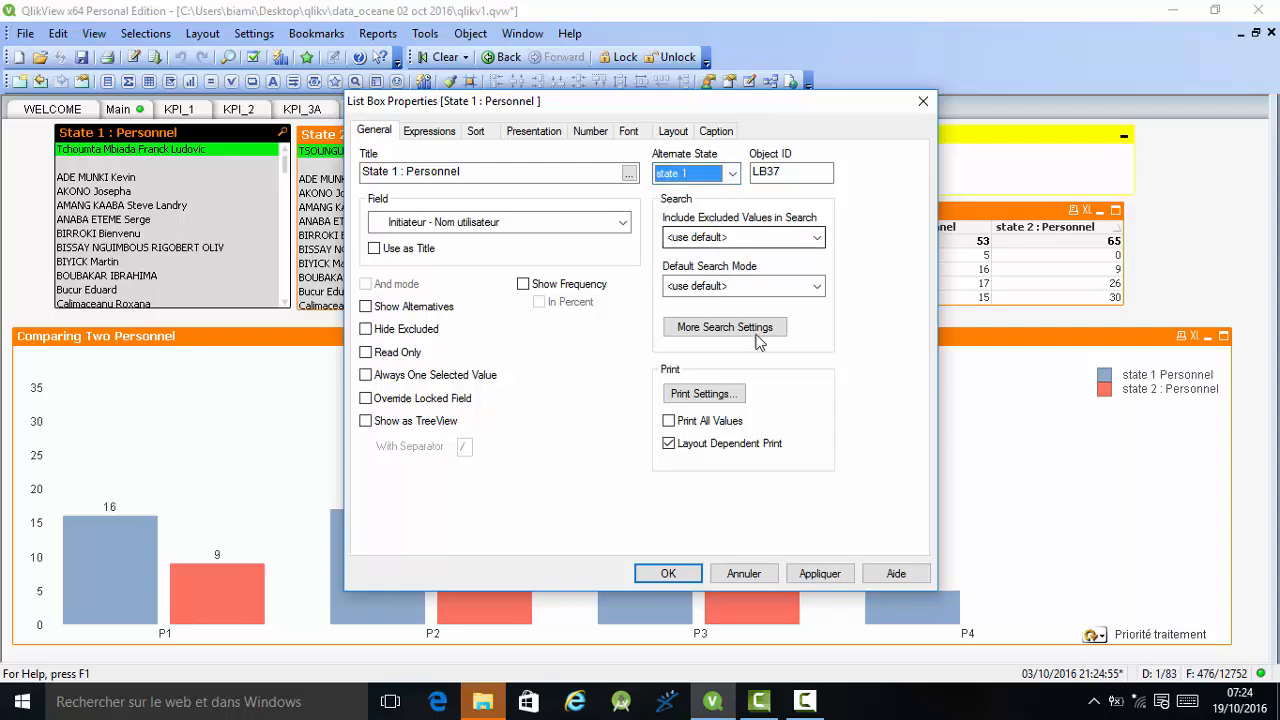
{"action": "left_click", "coordinate": [744, 574]}
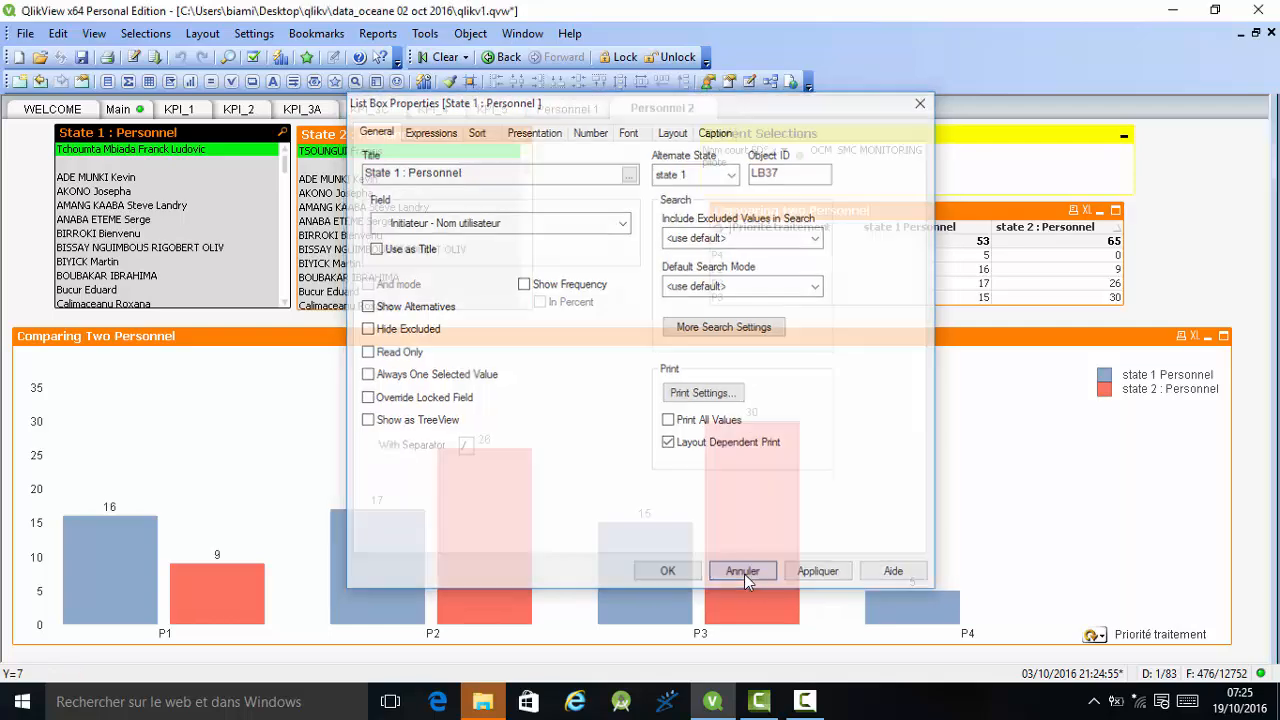
{"action": "right_click", "coordinate": [208, 139]}
{"action": "left_click", "coordinate": [282, 140]}
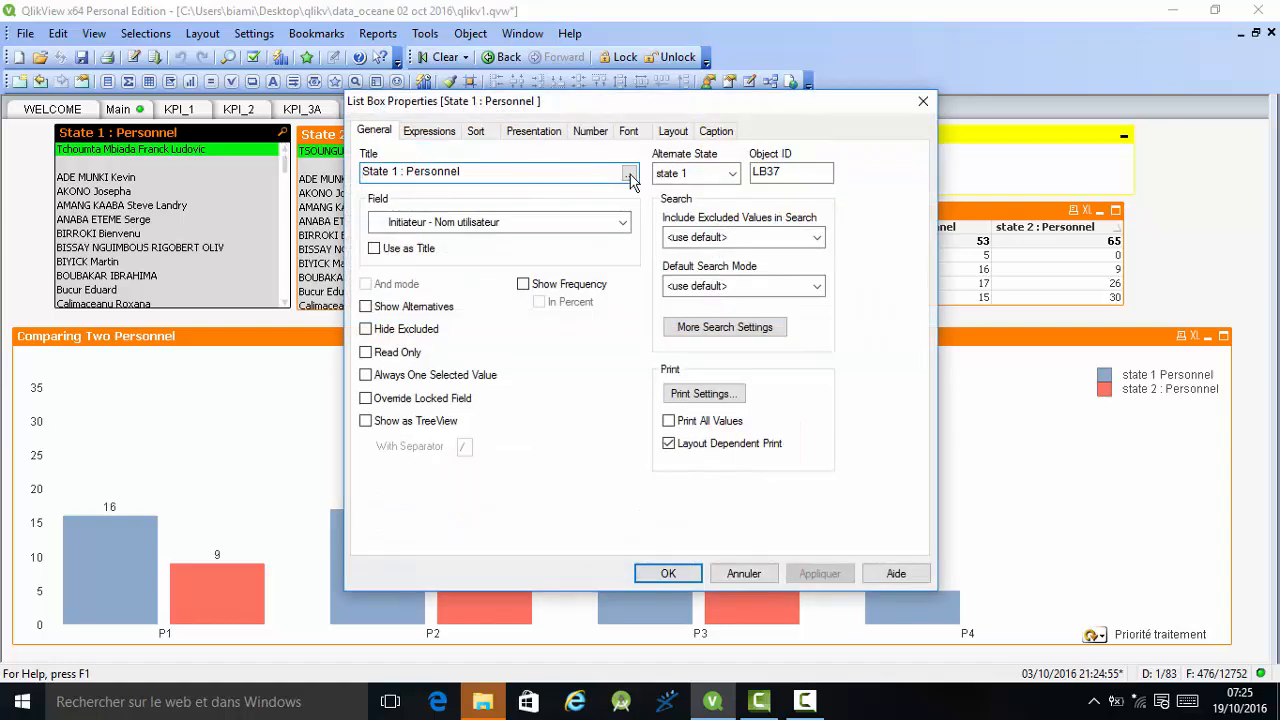
{"action": "left_click", "coordinate": [923, 101]}
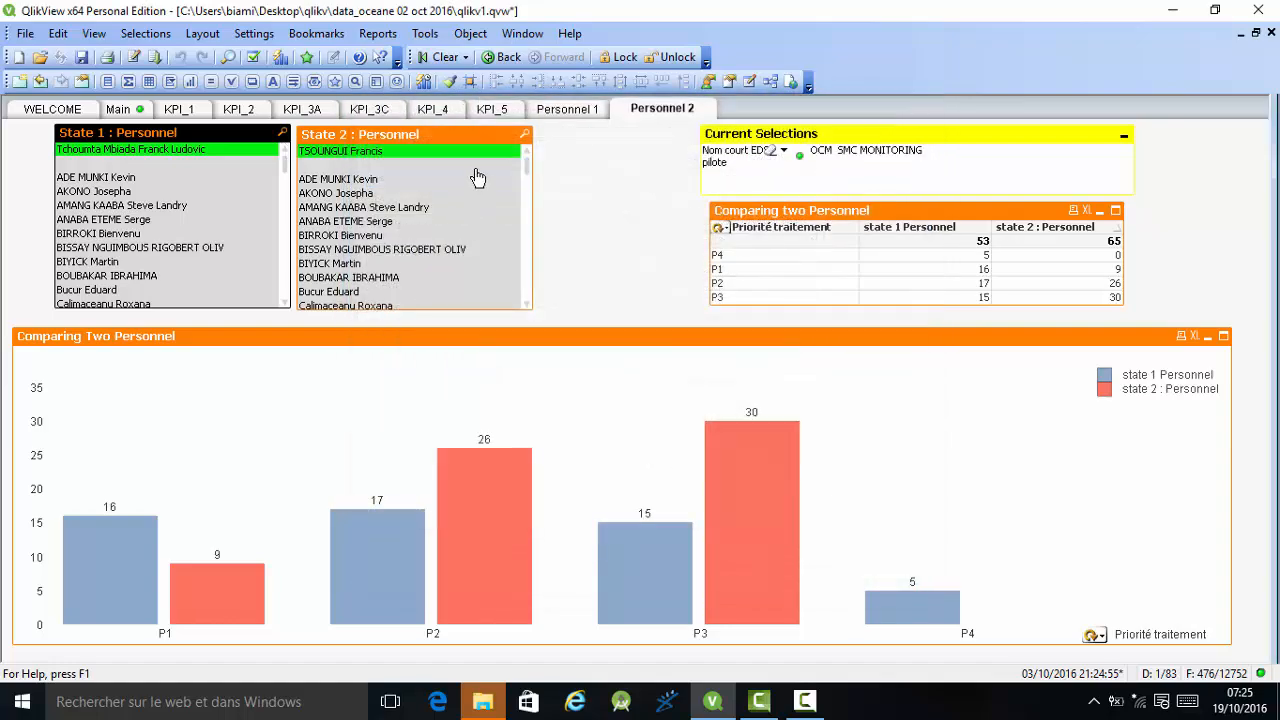
Inspect the state 1 Personnel and state 2 : Personnel expression definitions of the Comparing Two Personnel bar chart and close its properties.
{"action": "left_click", "coordinate": [504, 349]}
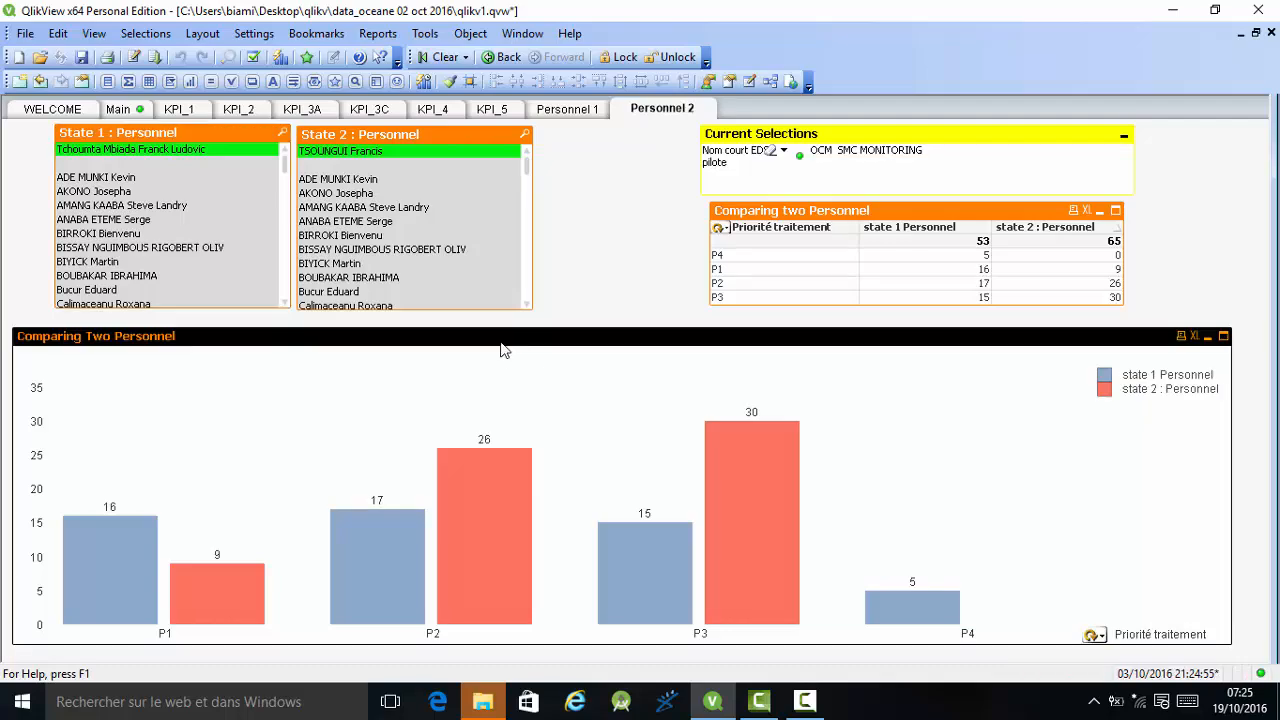
{"action": "right_click", "coordinate": [504, 349]}
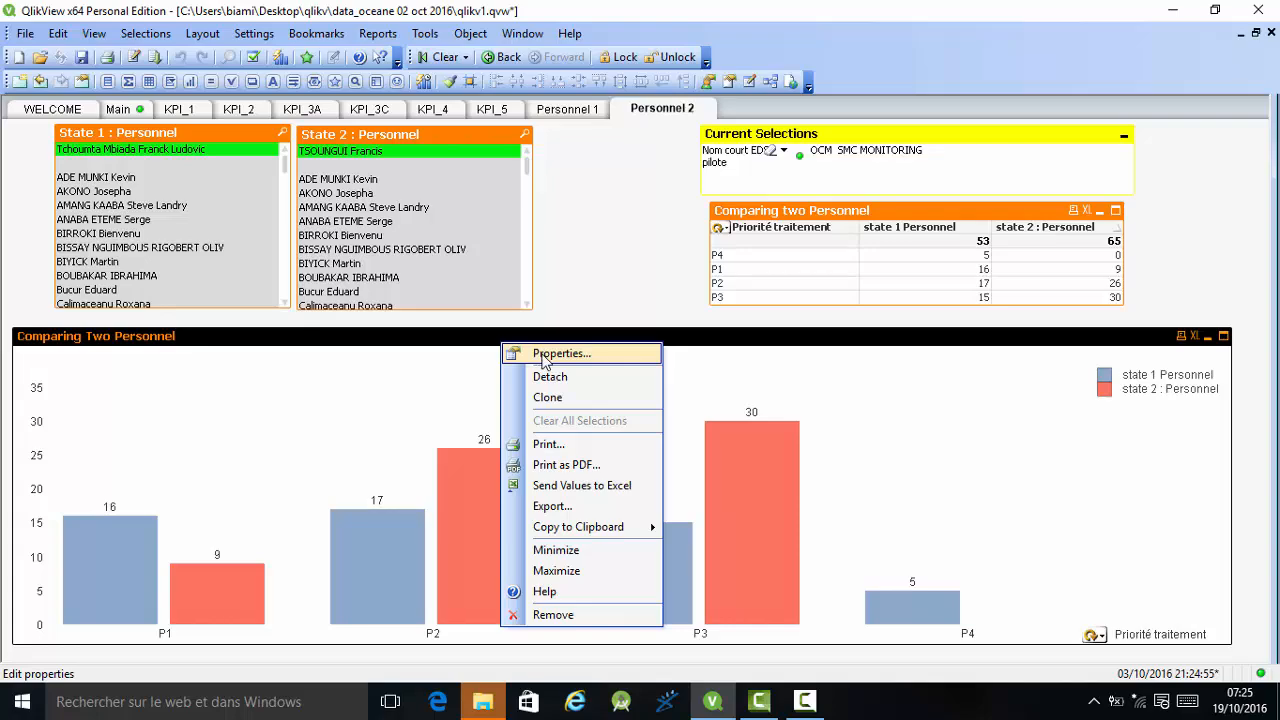
{"action": "left_click", "coordinate": [545, 356]}
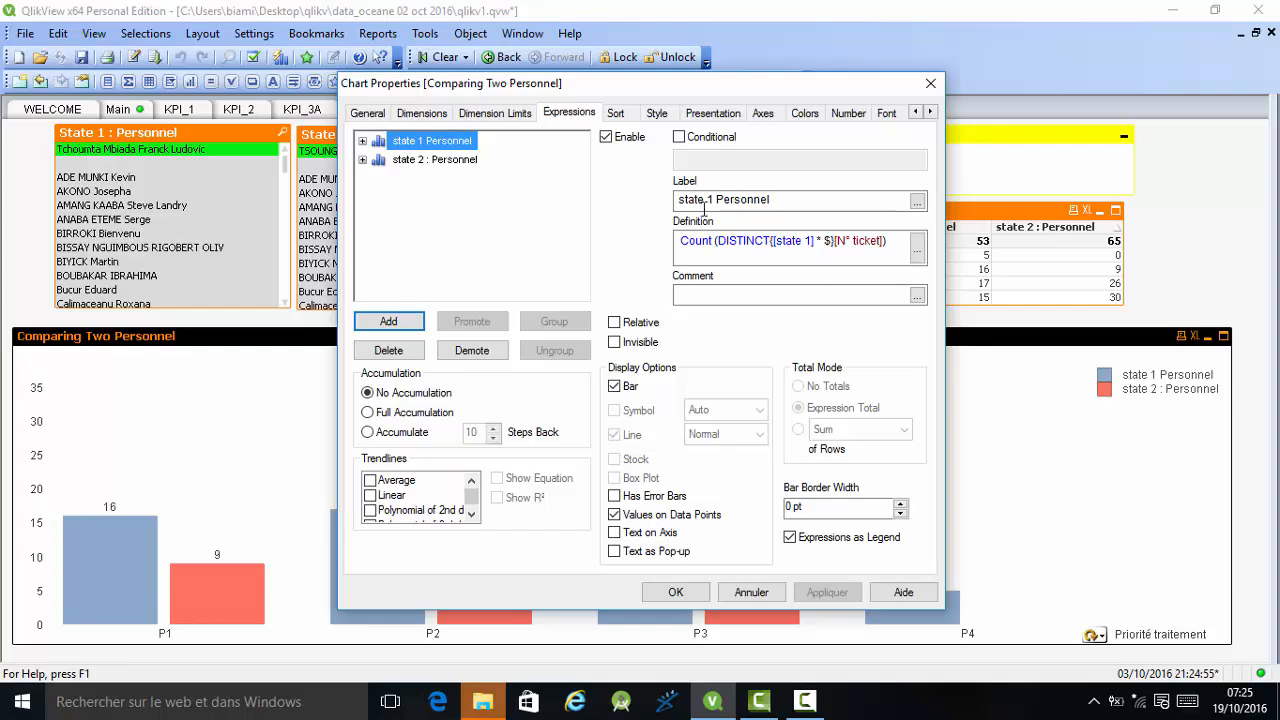
{"action": "left_click", "coordinate": [917, 250]}
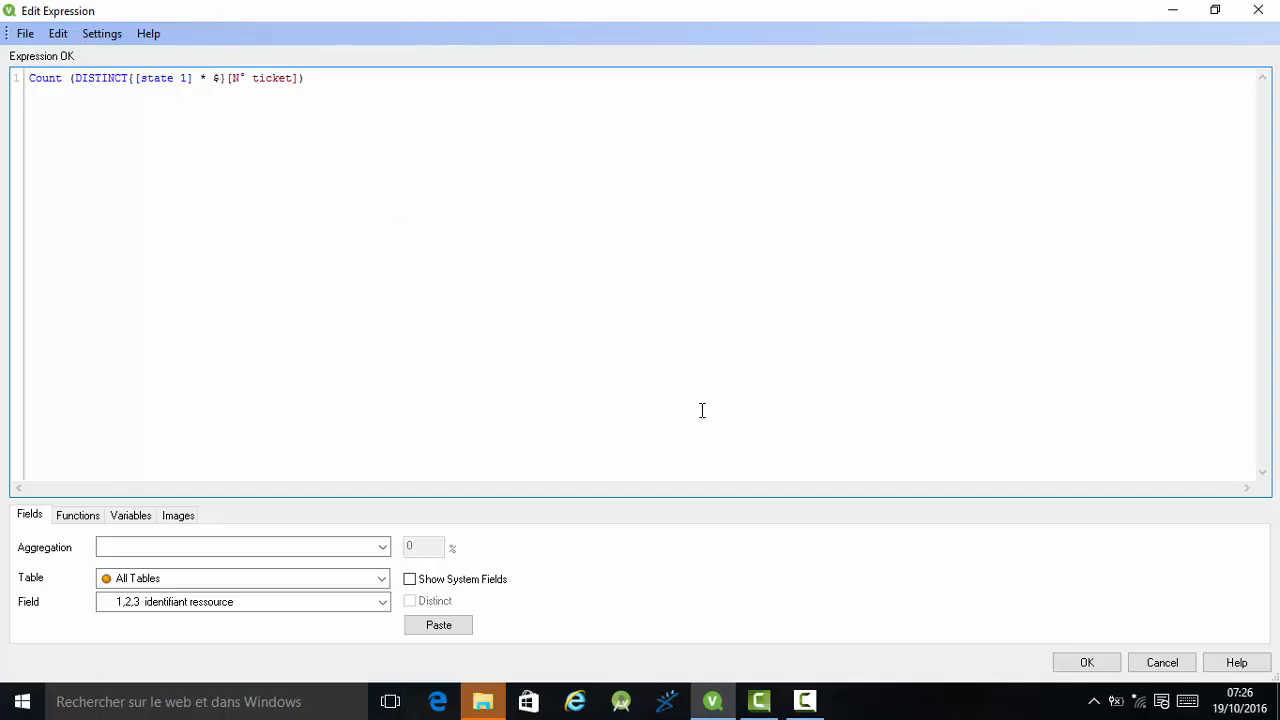
{"action": "left_click", "coordinate": [1088, 663]}
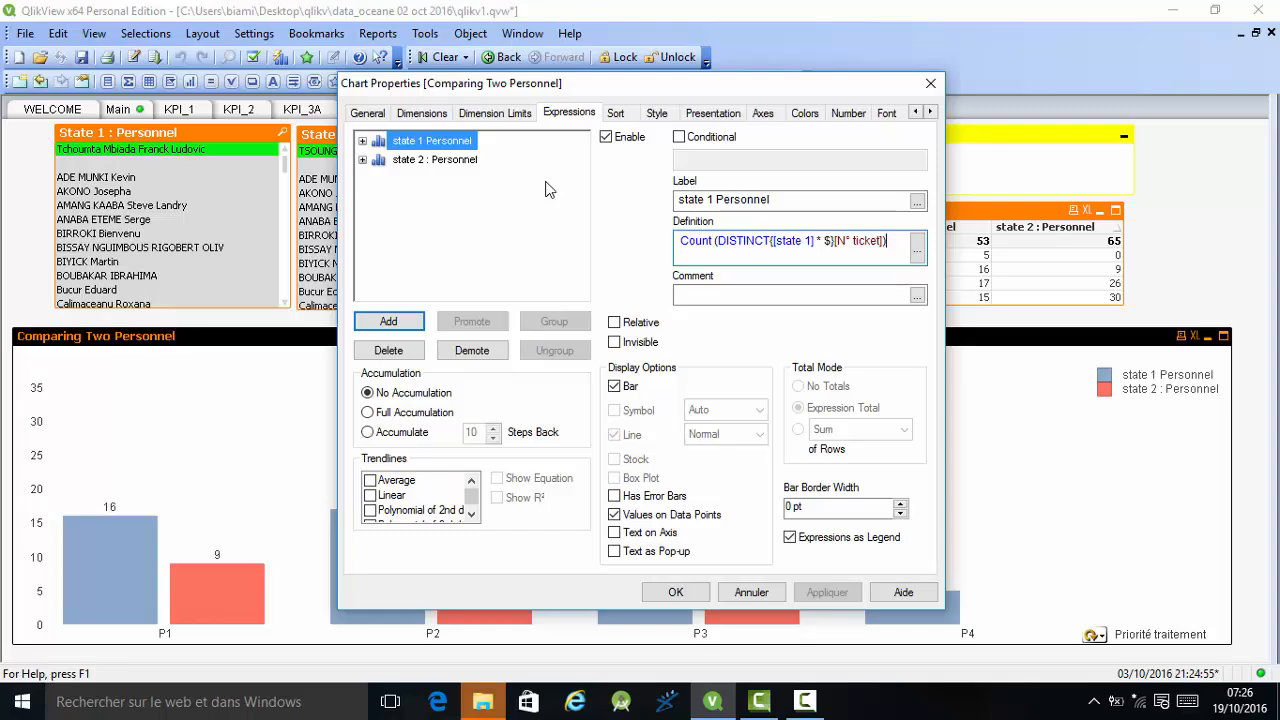
{"action": "left_click", "coordinate": [452, 160]}
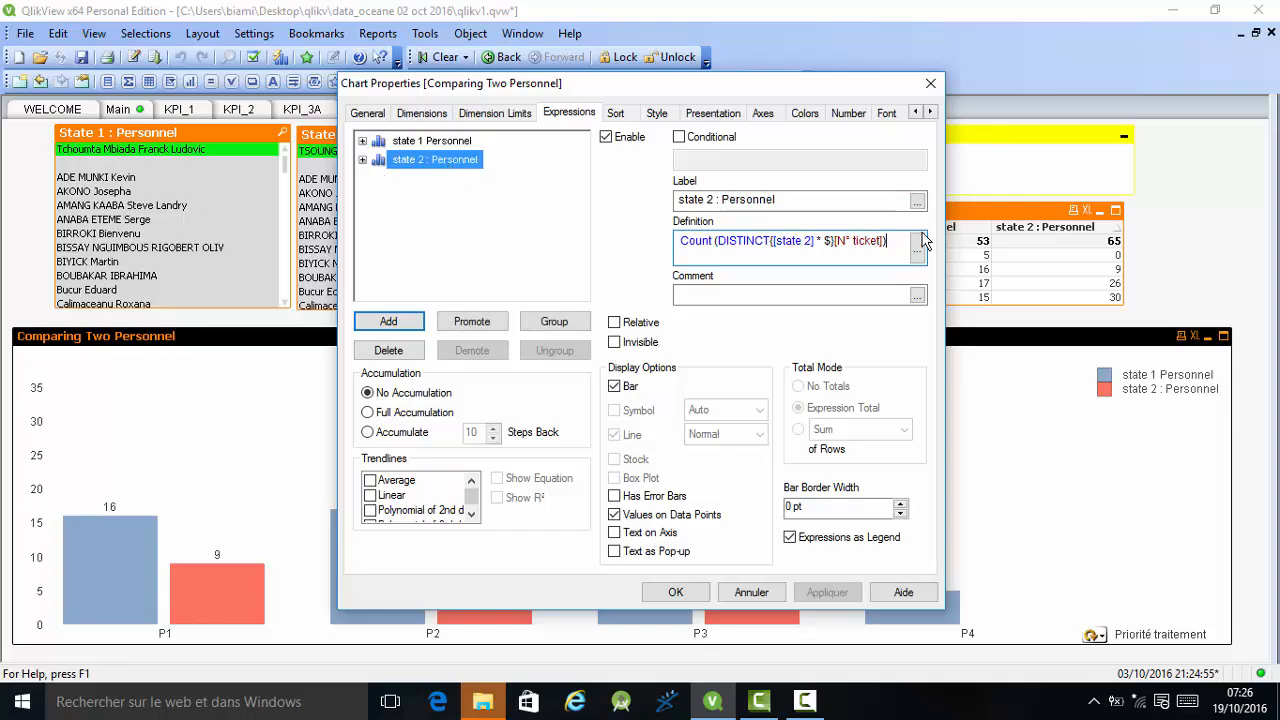
{"action": "left_click", "coordinate": [917, 248]}
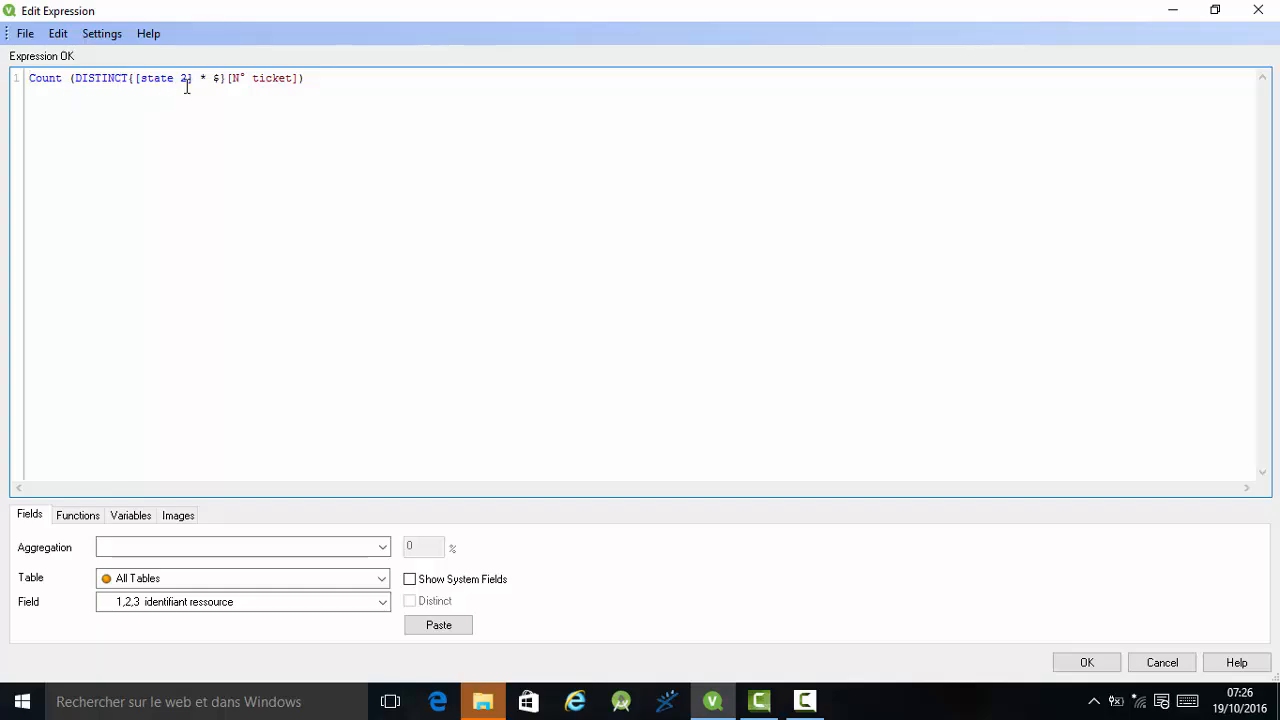
{"action": "left_click", "coordinate": [1088, 663]}
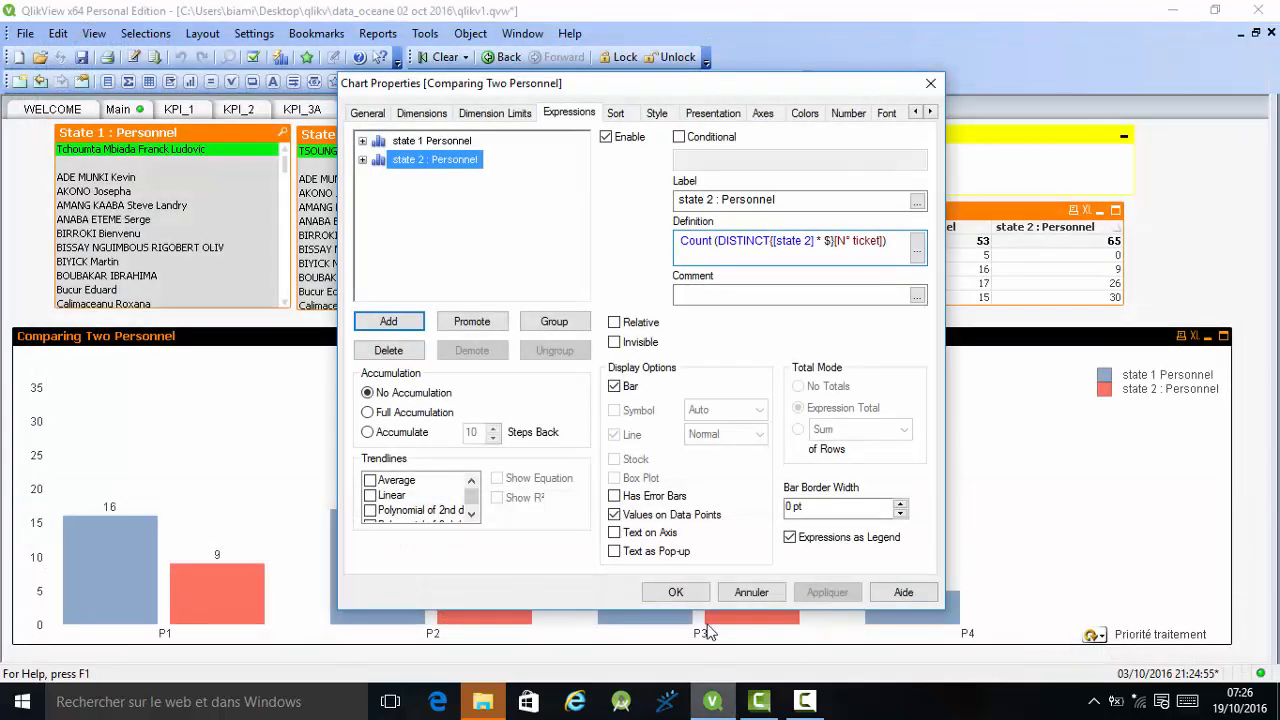
{"action": "left_click", "coordinate": [688, 593]}
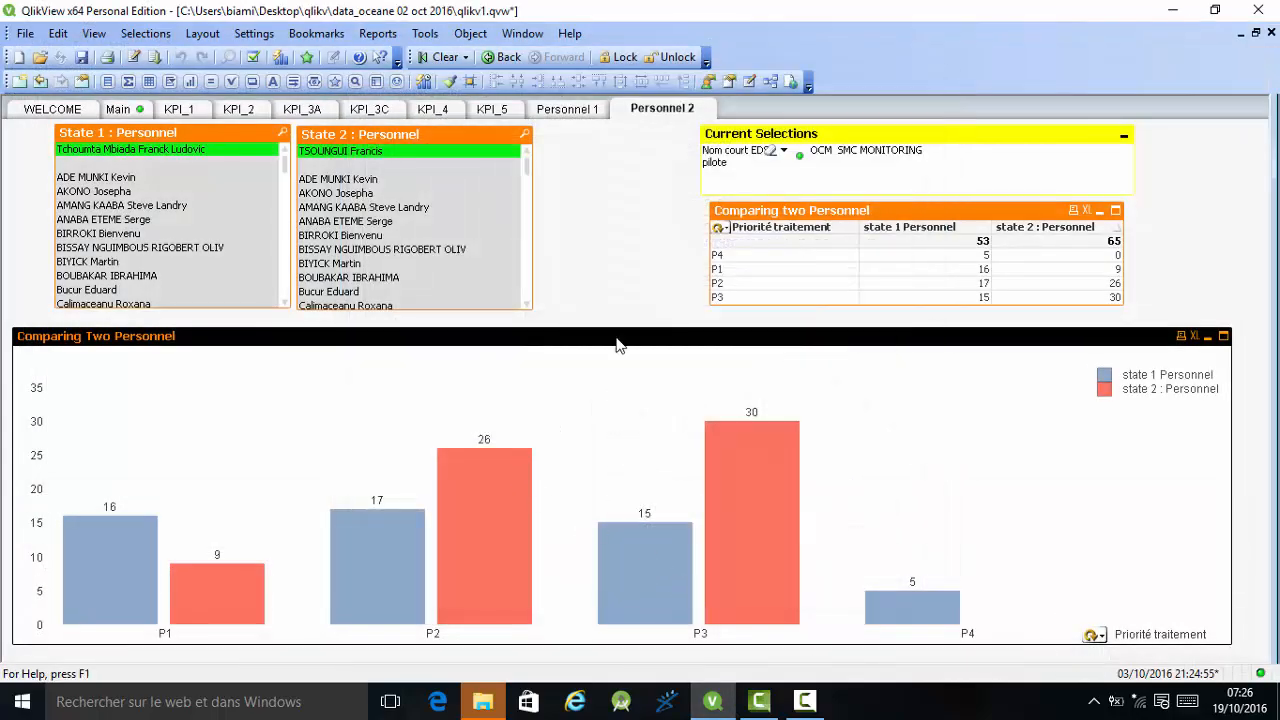
Select the first unselected person in the State 1 : Personnel list, check the Main sheet's selections, and return to the Personnel 2 comparison.
{"action": "left_click", "coordinate": [134, 182]}
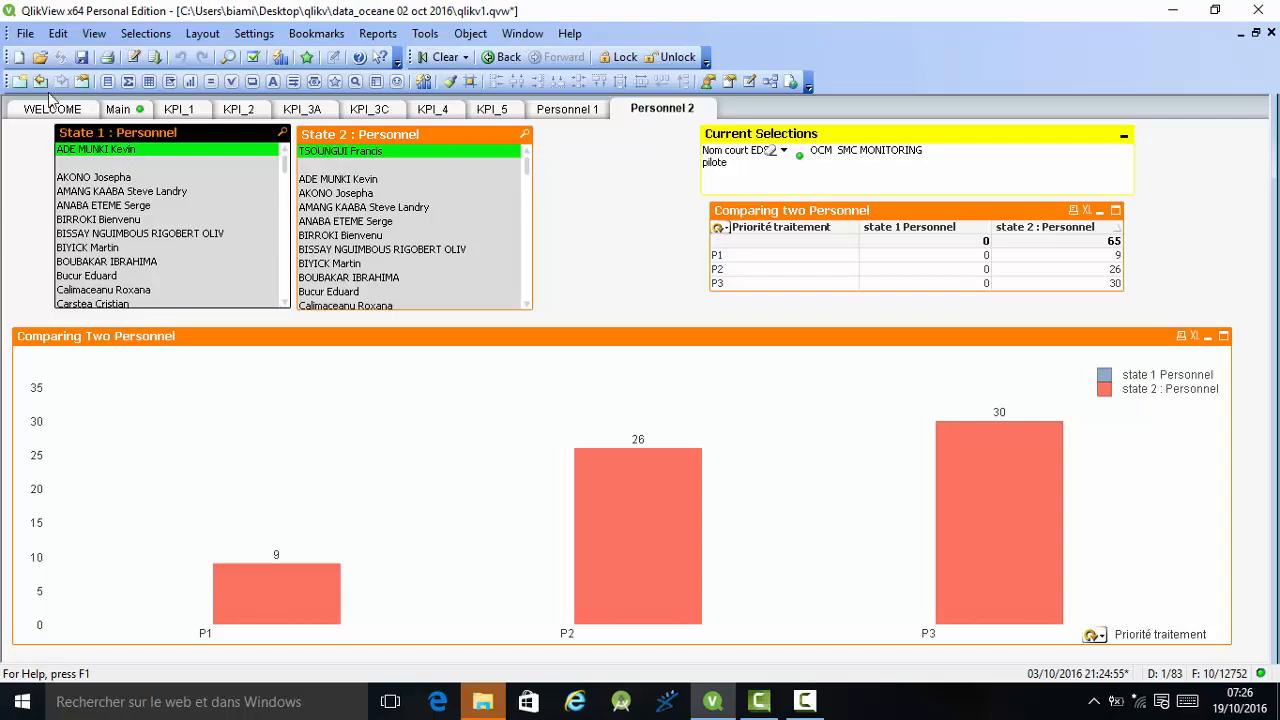
{"action": "left_click", "coordinate": [118, 109]}
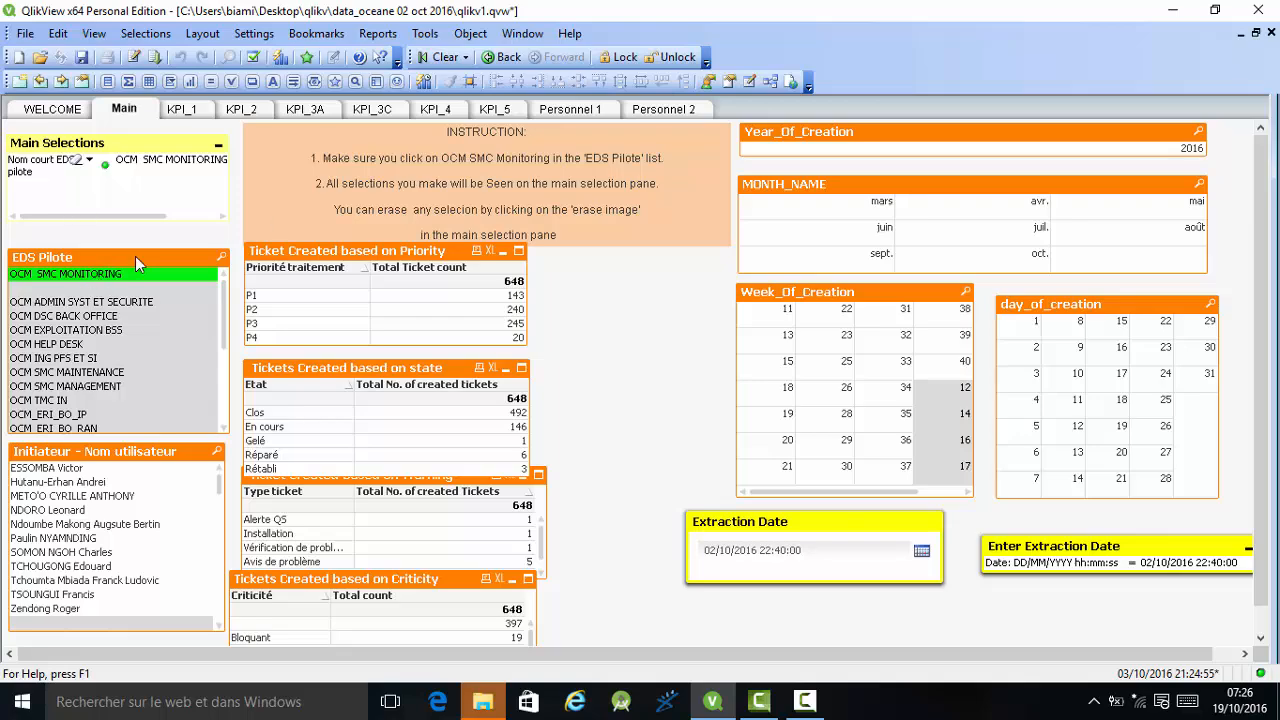
{"action": "left_click", "coordinate": [654, 110]}
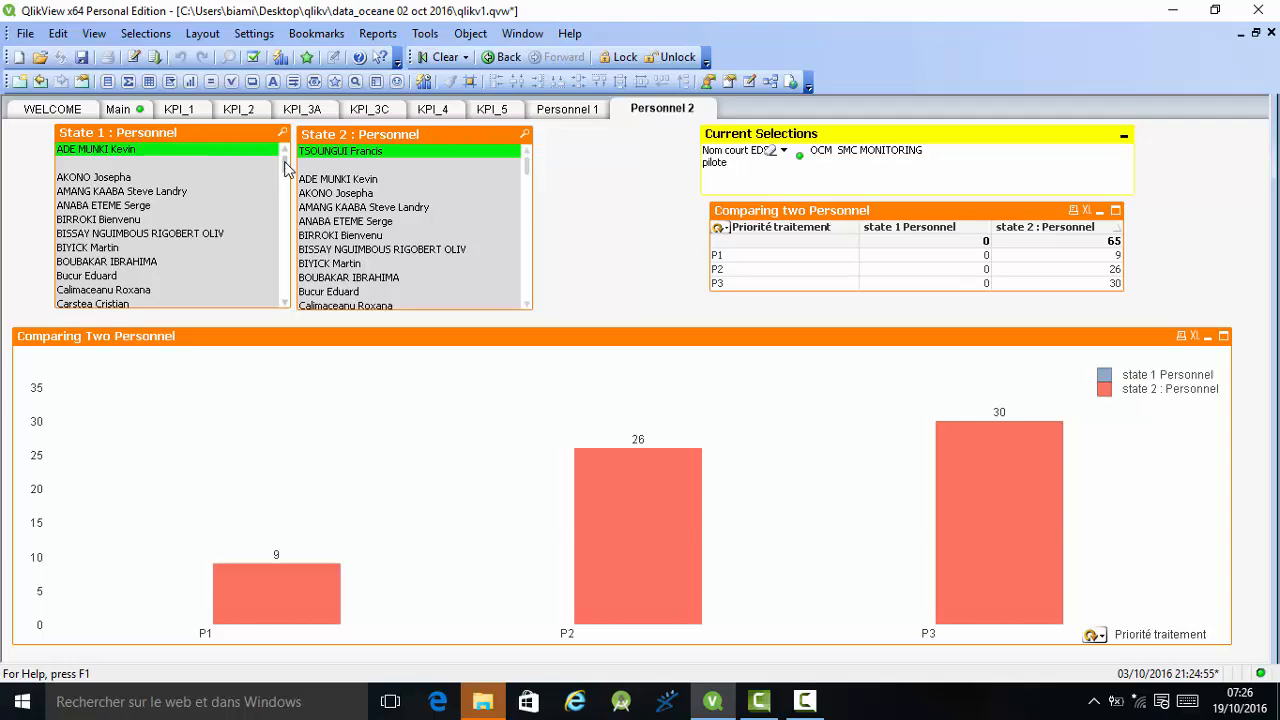
{"action": "mouse_move", "coordinate": [285, 168]}
{"action": "left_mouse_down"}
{"action": "mouse_move", "coordinate": [300, 260]}
{"action": "mouse_move", "coordinate": [283, 165]}
{"action": "left_mouse_up"}
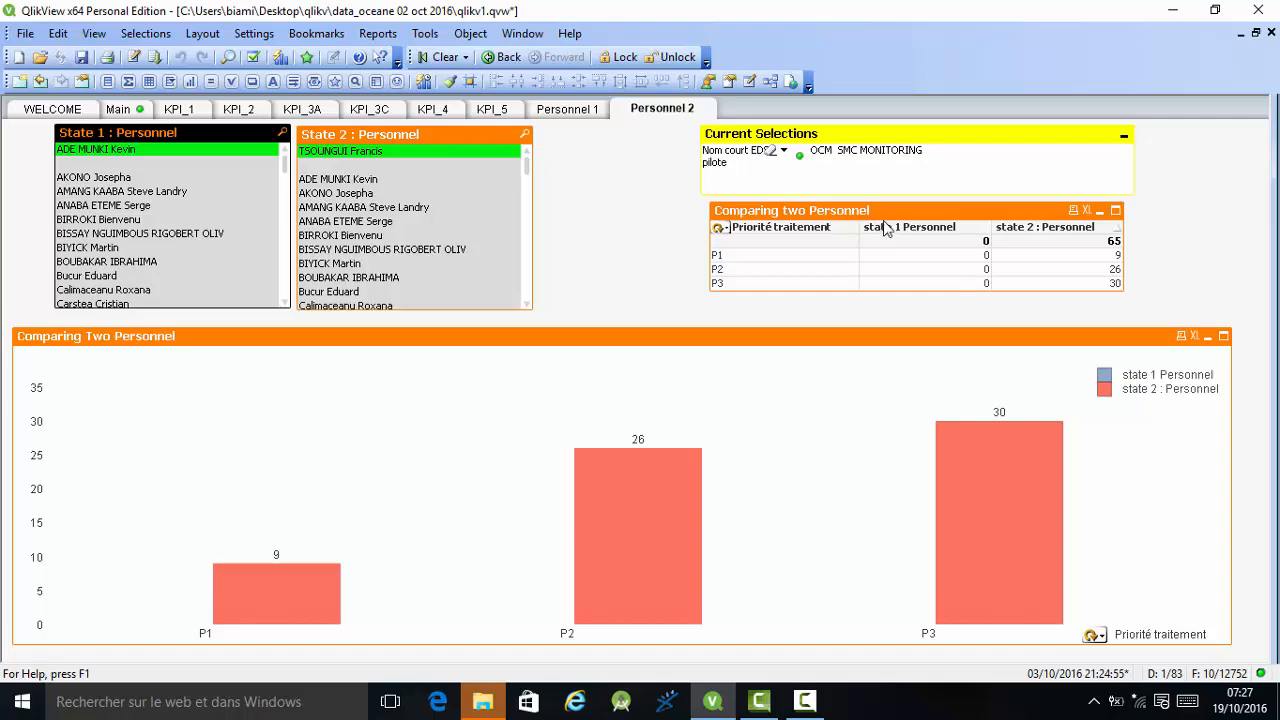
{"action": "left_click", "coordinate": [873, 213]}
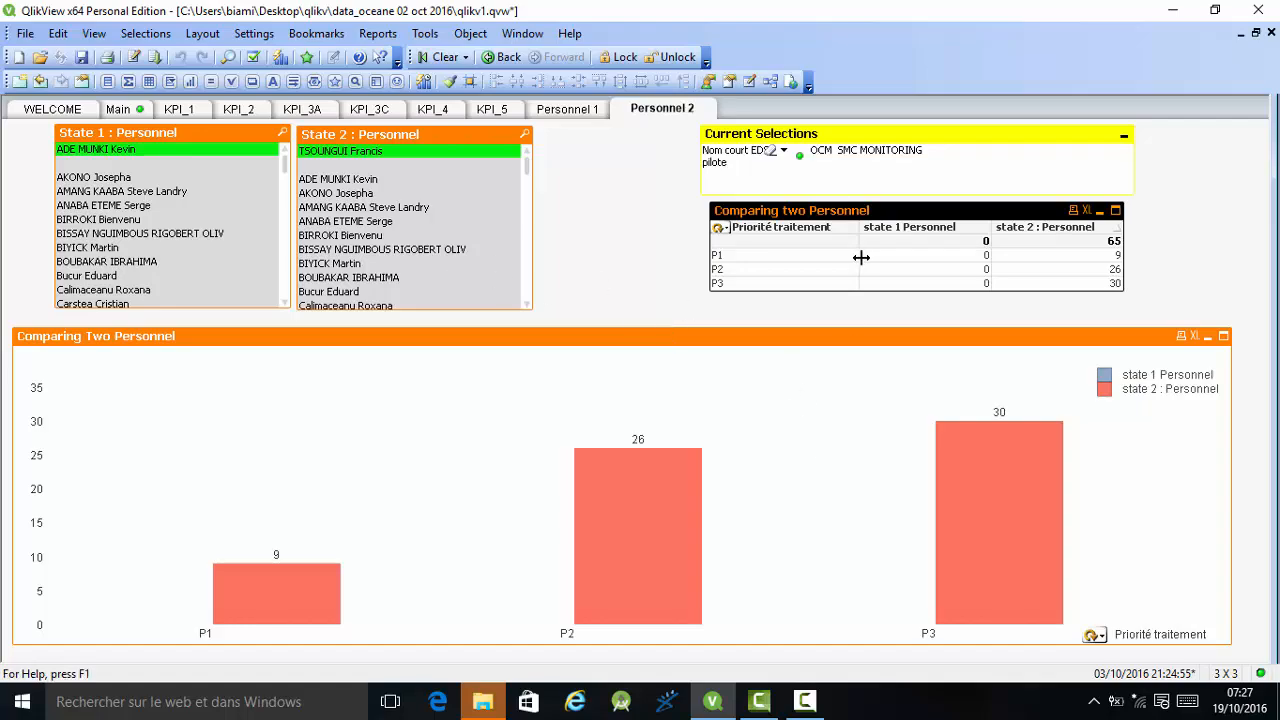
{"action": "left_click", "coordinate": [805, 701]}
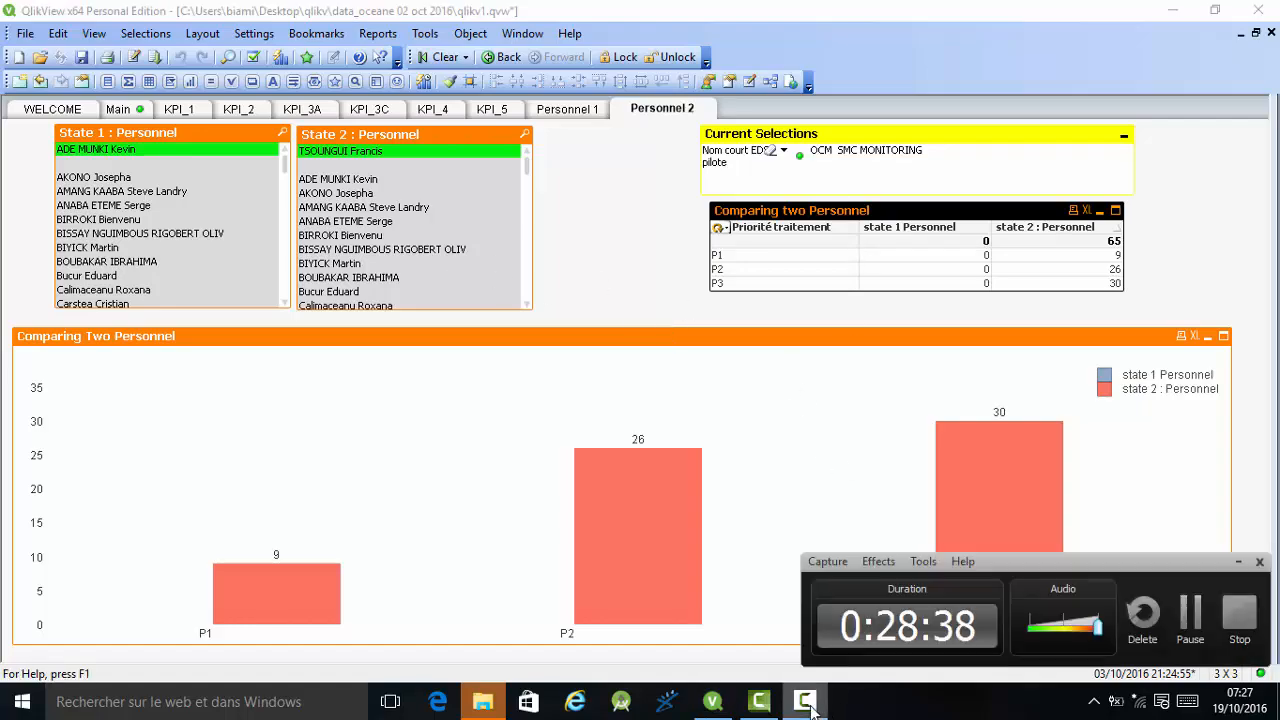